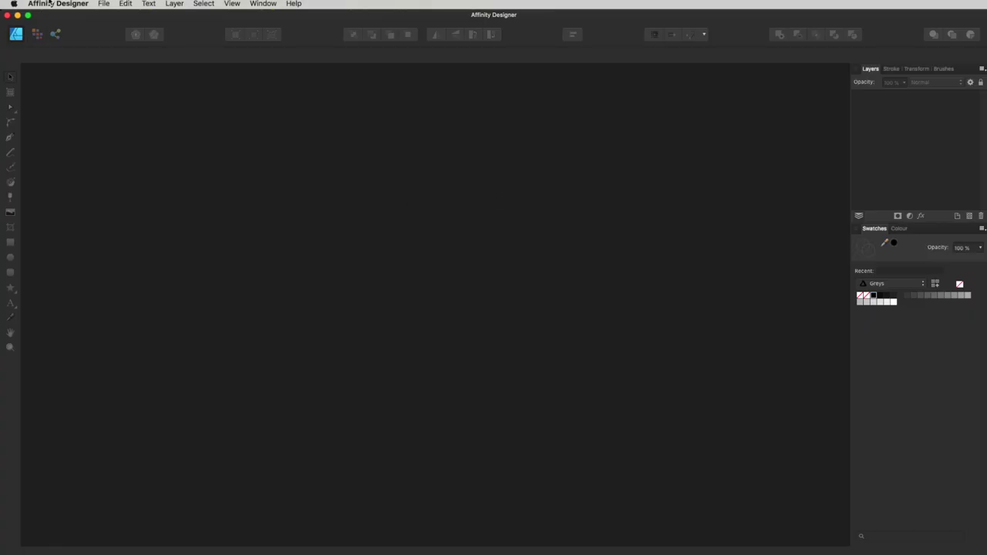
# Create a new 500 × 500 mm document at 300 DPI with the RGB/8 colour format
pyautogui.click(104, 4)
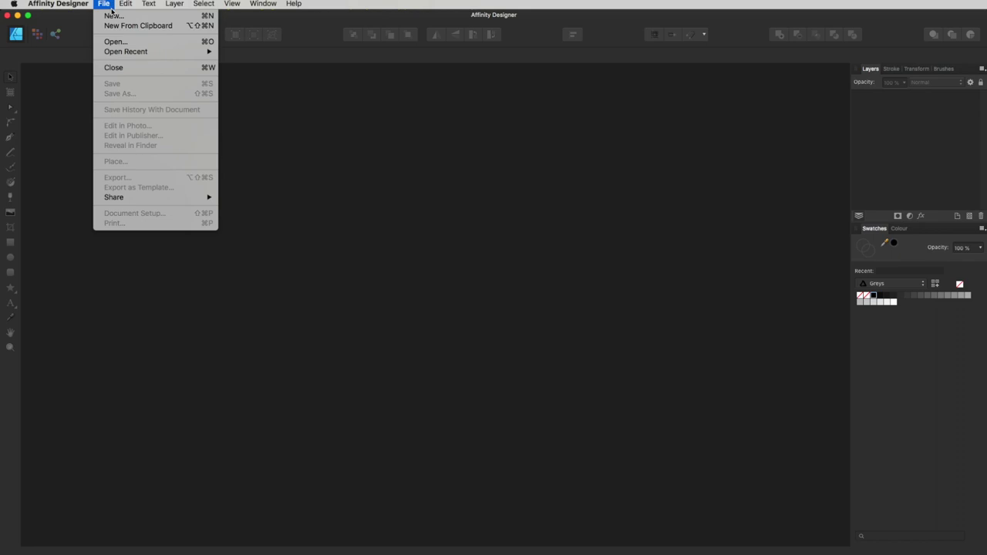
pyautogui.click(114, 16)
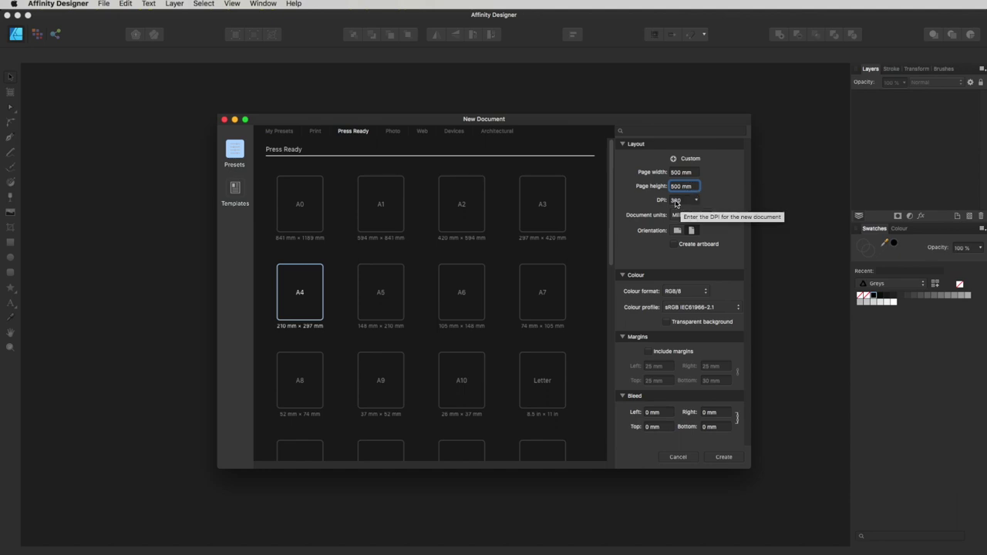
pyautogui.click(679, 293)
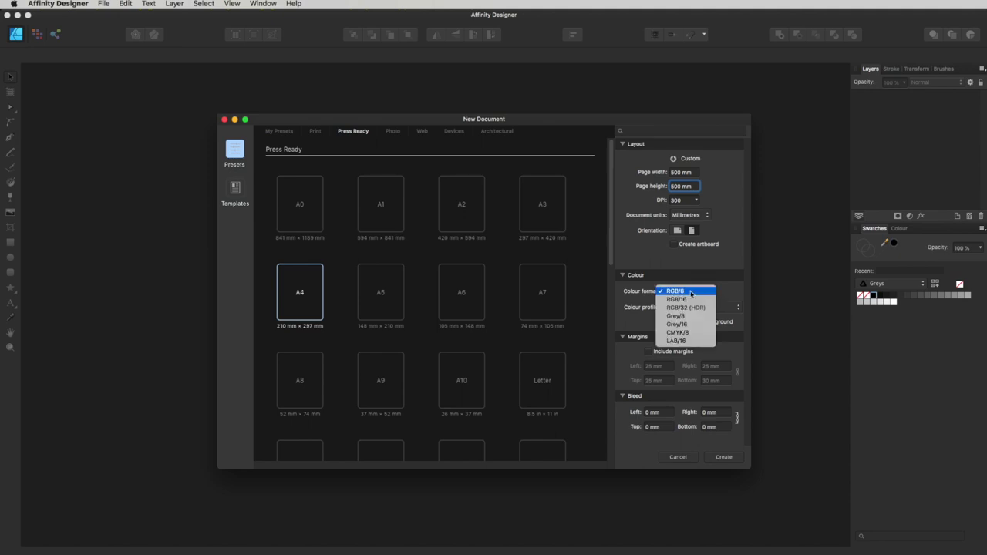
pyautogui.click(687, 292)
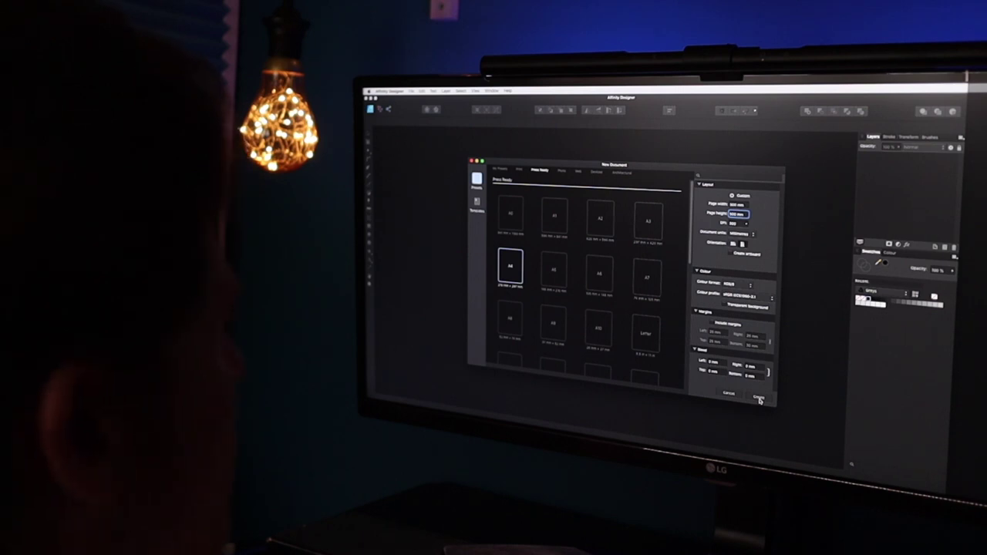
pyautogui.click(759, 398)
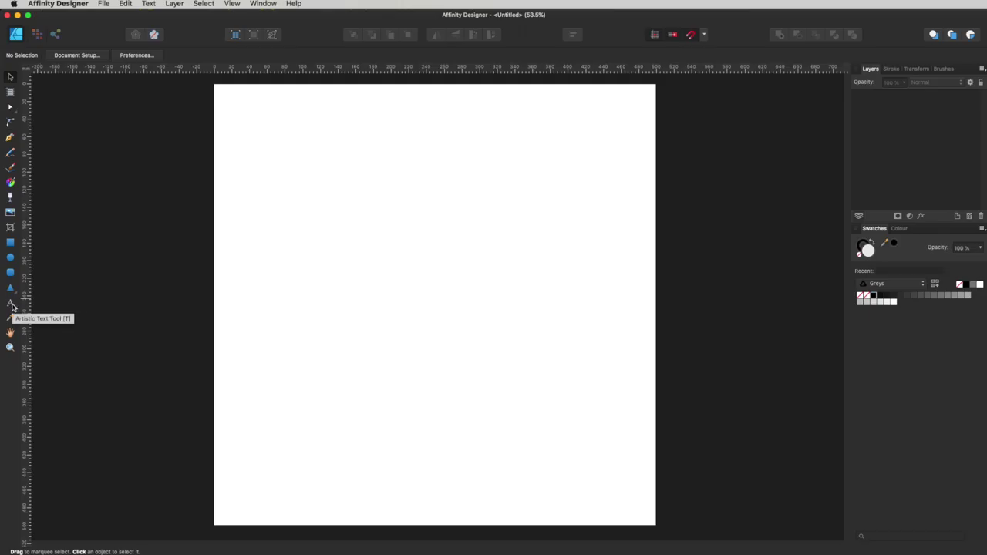
# Add the artistic text "CREATOR." to the page, scale it to about 162 pt and shift it towards the page's centre
pyautogui.click(11, 304)
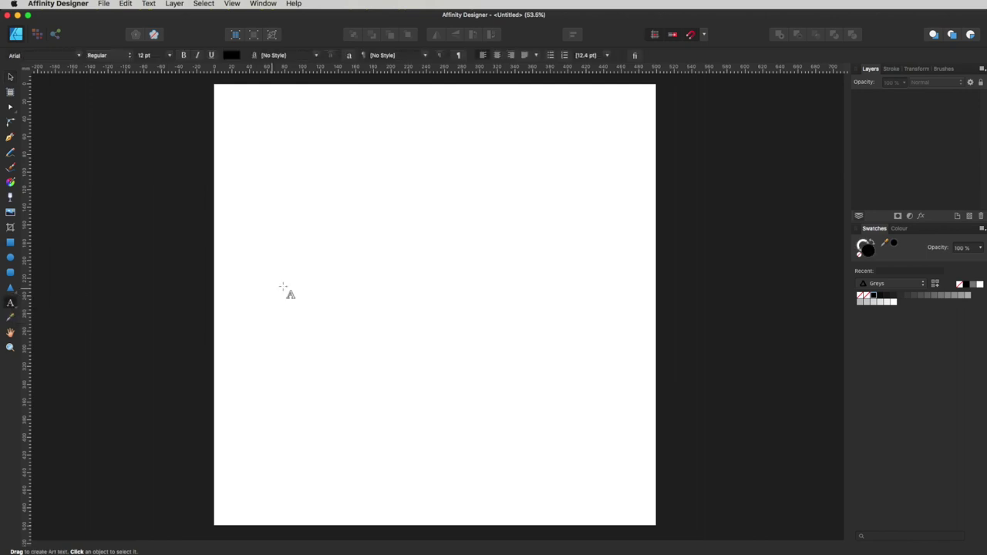
pyautogui.click(374, 258)
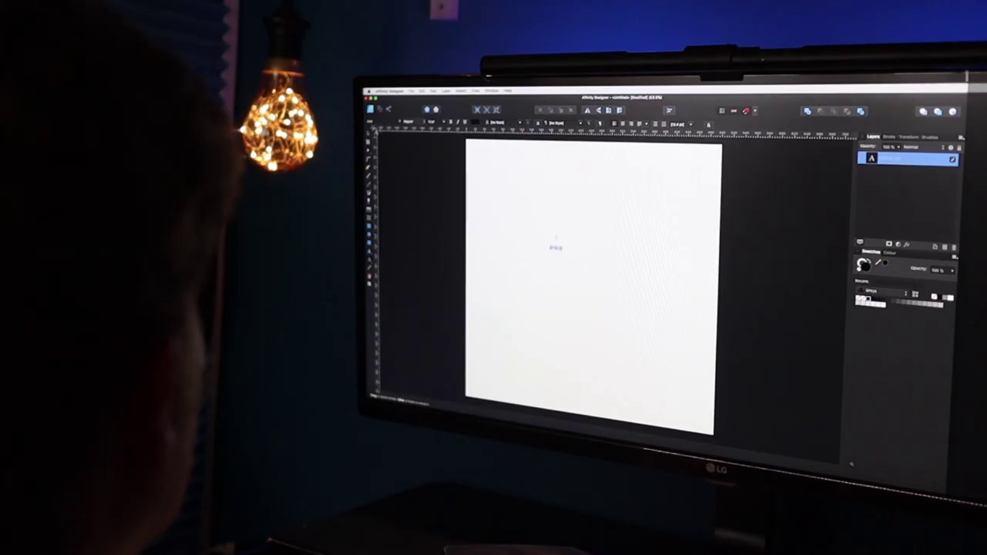
pyautogui.click(369, 142)
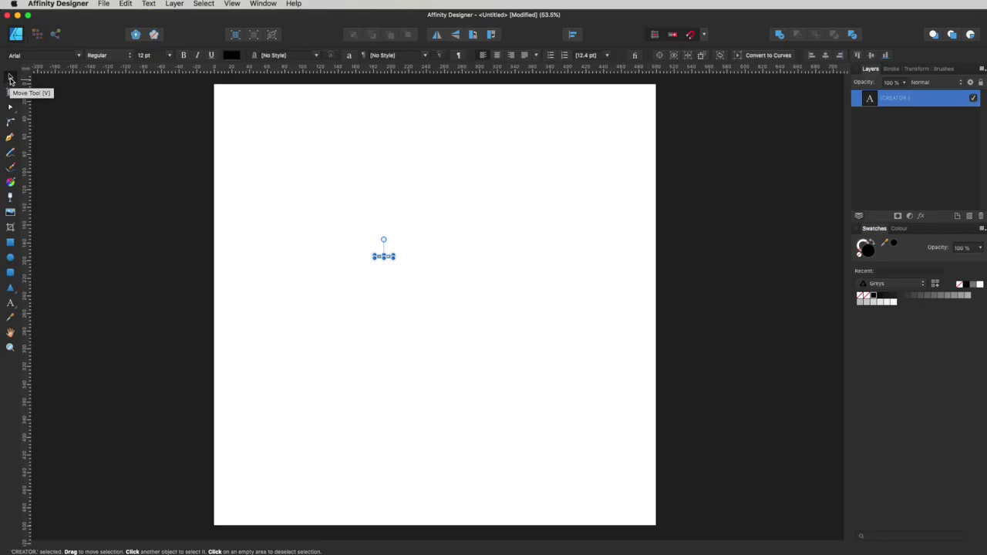
pyautogui.moveTo(394, 257); pyautogui.dragTo(544, 363)
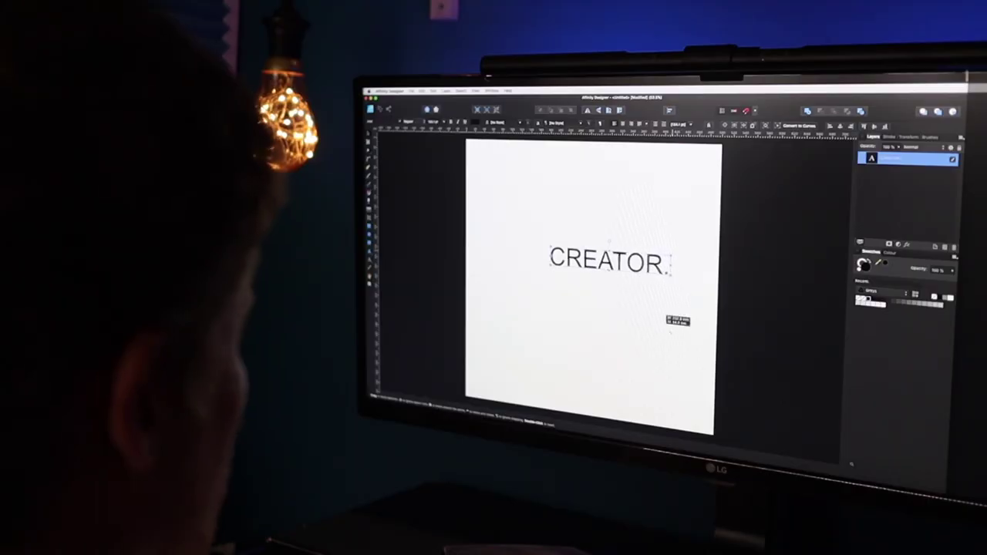
pyautogui.moveTo(670, 332); pyautogui.dragTo(699, 342)
pyautogui.moveTo(645, 266); pyautogui.dragTo(612, 253)
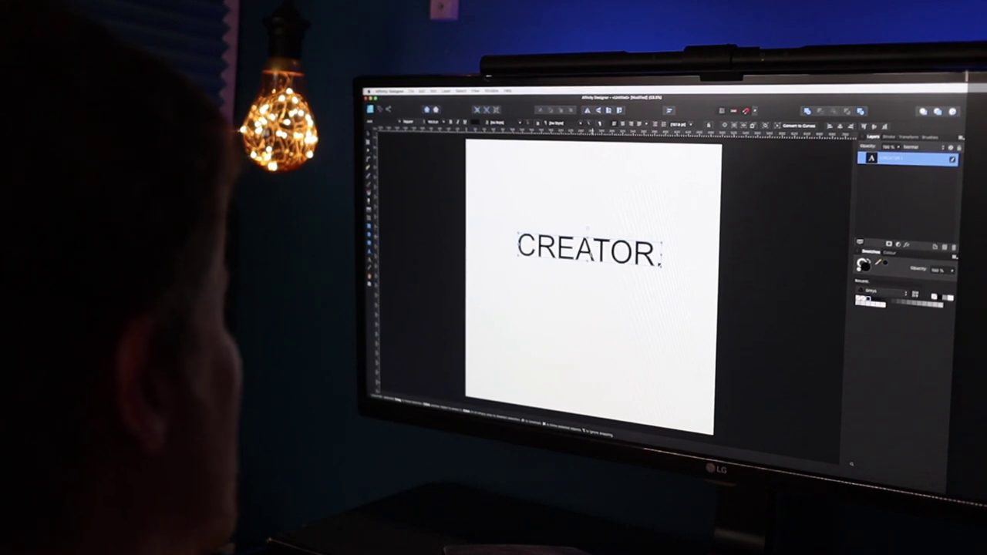
# Change the font of the "CREATOR." text to Brush King
pyautogui.tripleClick(587, 251)
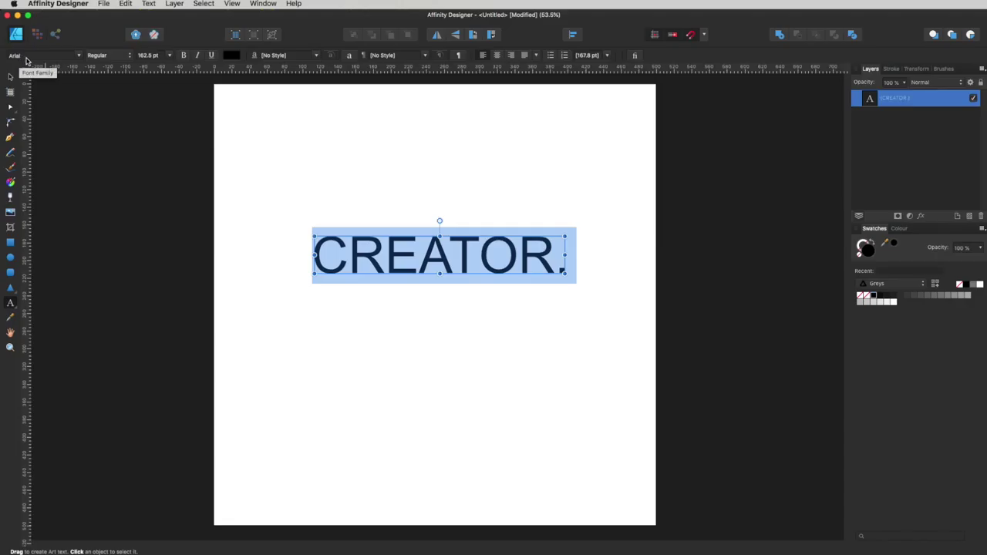
pyautogui.click(26, 55)
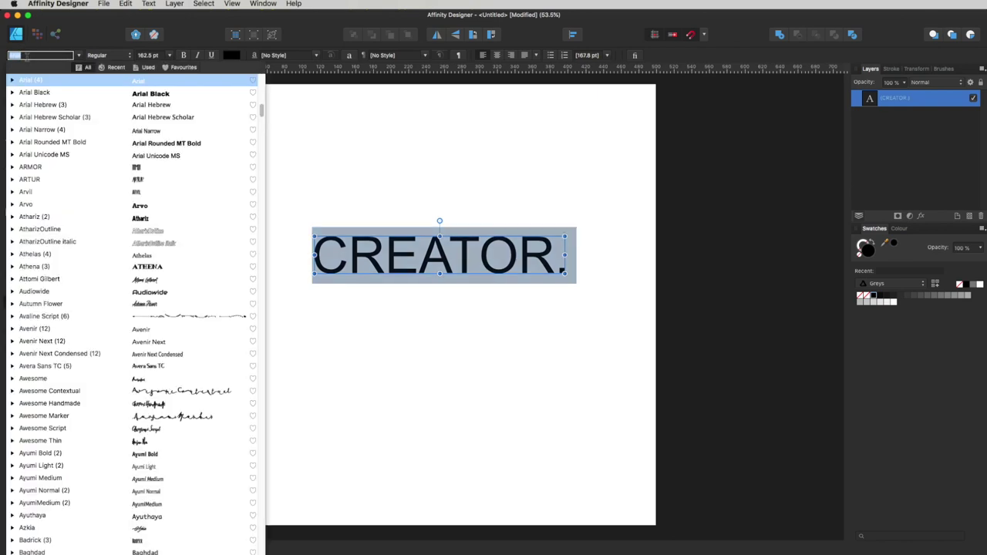
pyautogui.press('Escape')
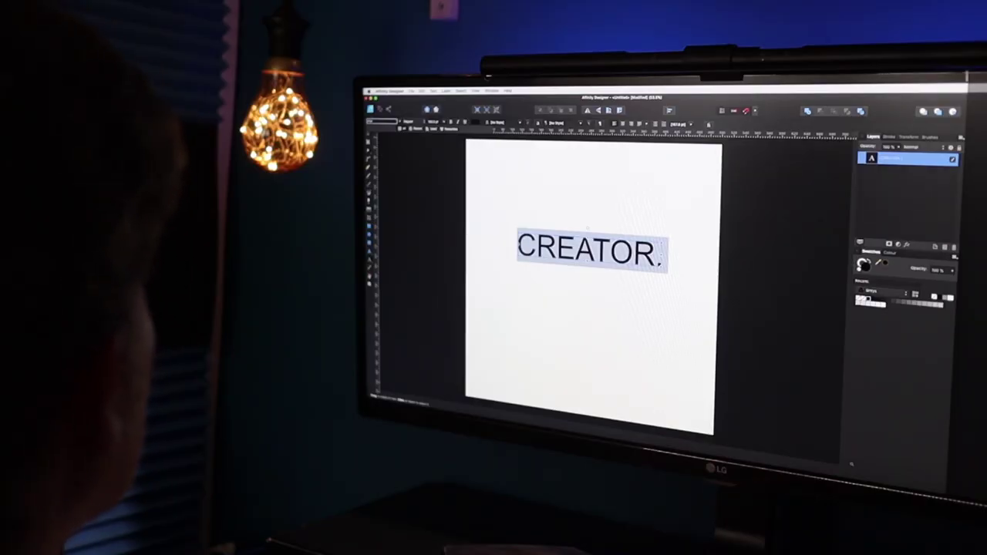
pyautogui.write('brus')
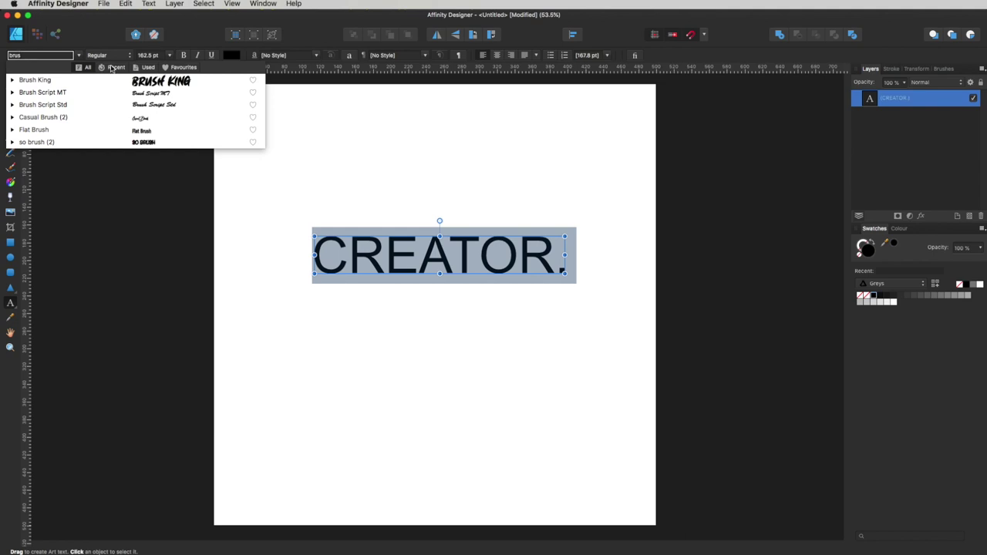
pyautogui.click(150, 82)
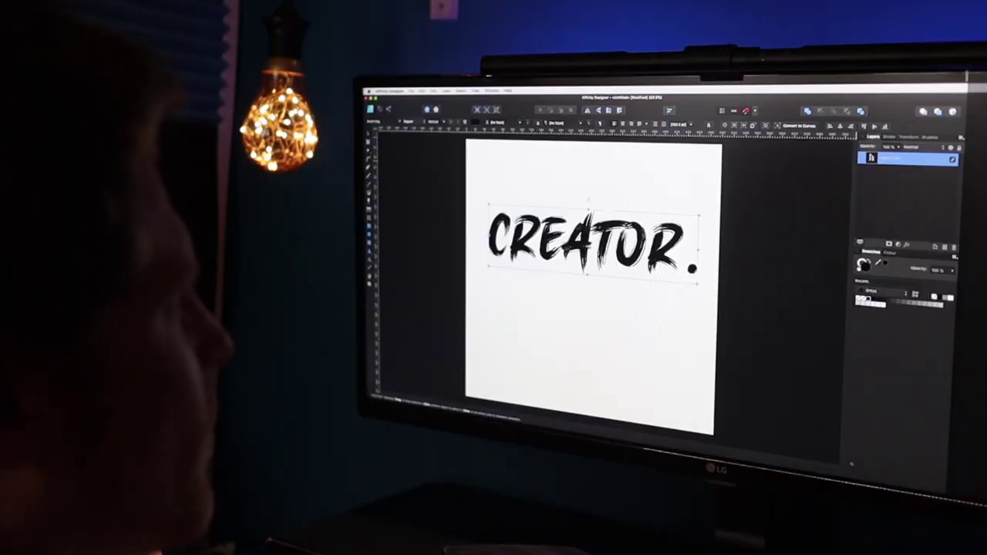
# Convert the "CREATOR." text to curves and ungroup it into separate letter shapes
pyautogui.doubleClick(888, 159)
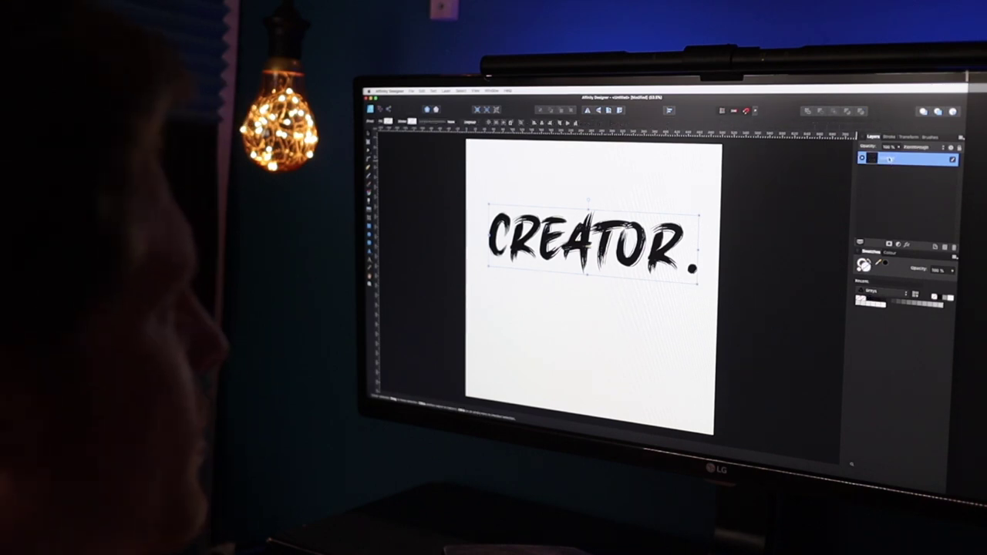
pyautogui.click(874, 156)
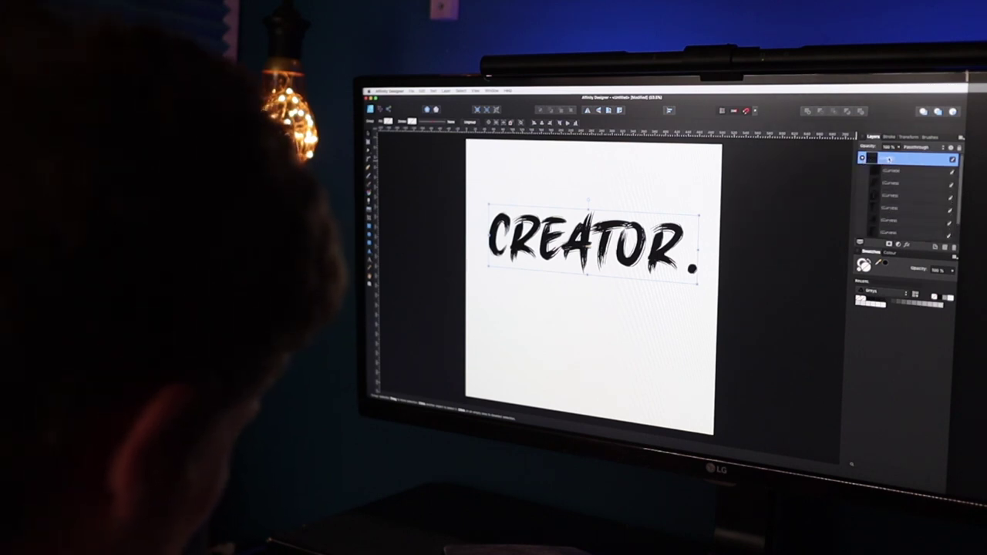
pyautogui.press('super+a')
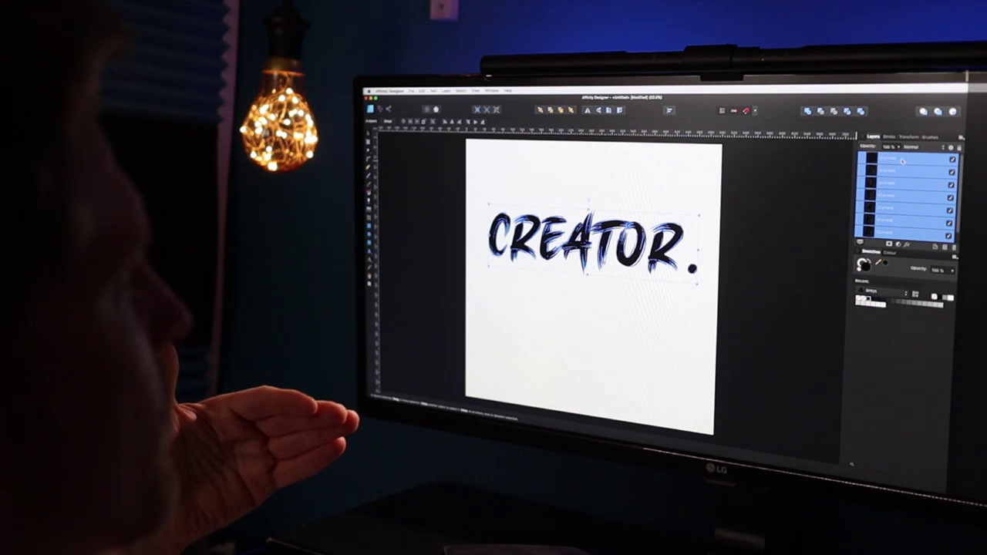
pyautogui.click(736, 238)
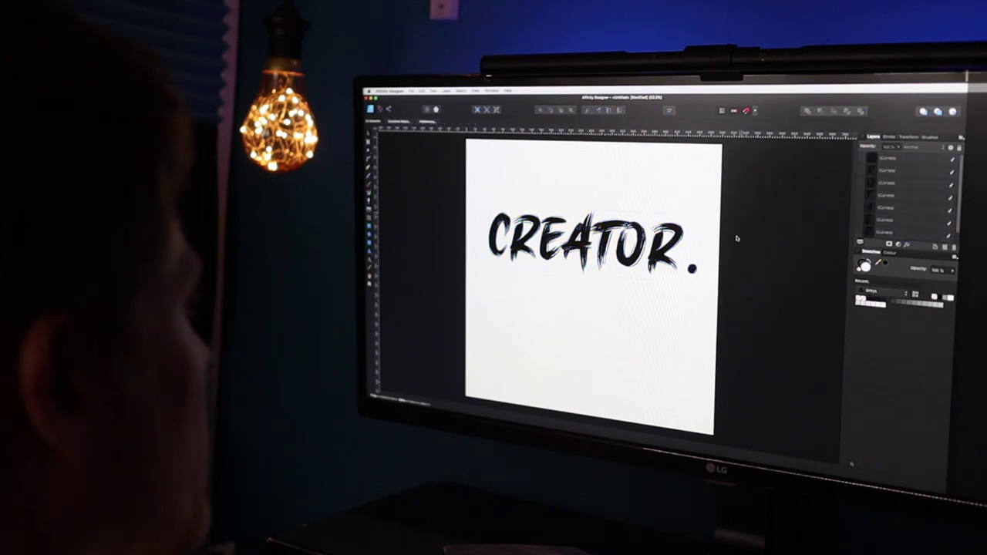
# Try moving individual letters of the word away from the others
pyautogui.moveTo(661, 251); pyautogui.dragTo(563, 193)
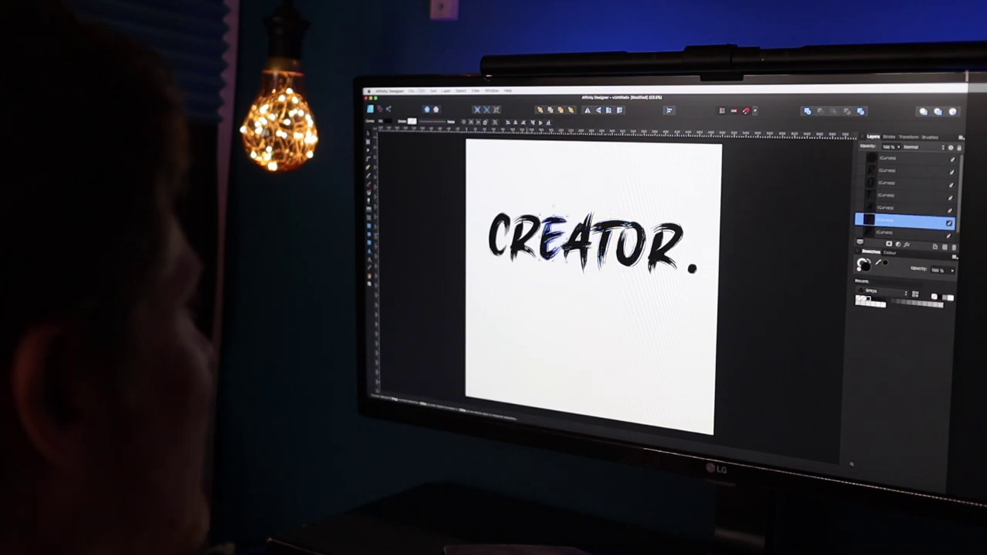
pyautogui.moveTo(530, 240); pyautogui.dragTo(532, 208)
pyautogui.click(643, 197)
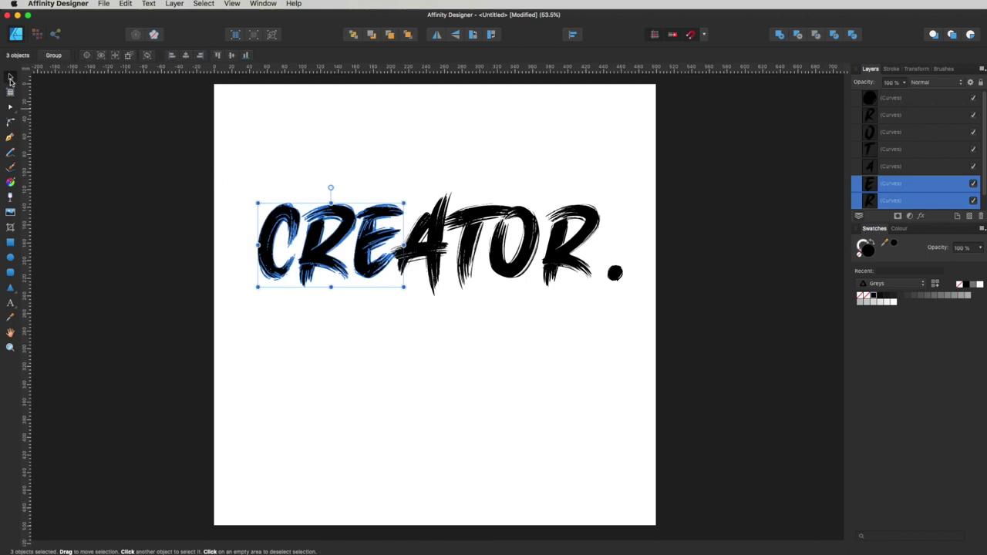
# Move the letters CRE above the rest of the word and place AT directly beneath them as a second row
pyautogui.moveTo(248, 178); pyautogui.dragTo(424, 308)
pyautogui.moveTo(373, 245); pyautogui.dragTo(465, 162)
pyautogui.click(634, 381)
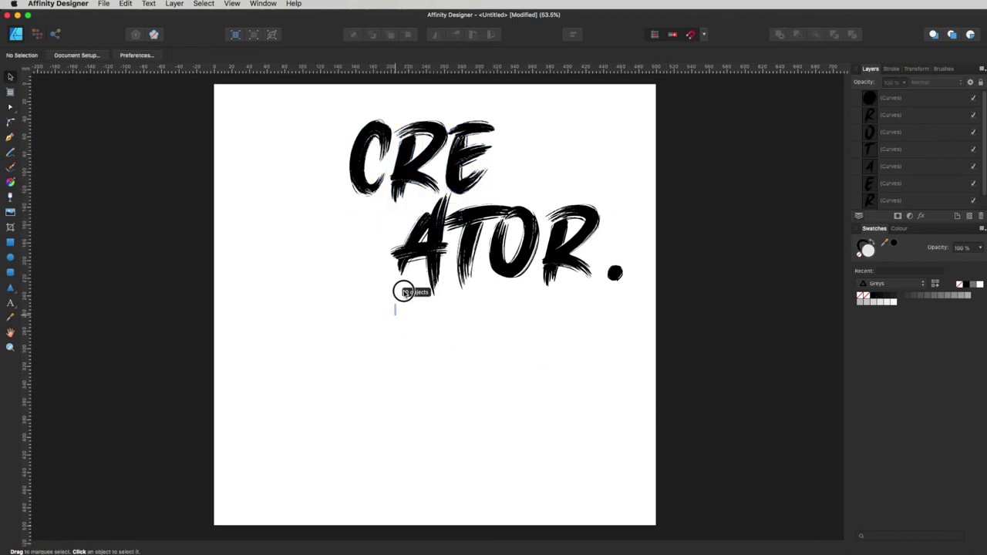
pyautogui.moveTo(395, 312); pyautogui.dragTo(522, 182)
pyautogui.moveTo(287, 330); pyautogui.dragTo(525, 175)
pyautogui.moveTo(473, 218); pyautogui.dragTo(441, 224)
pyautogui.click(471, 306)
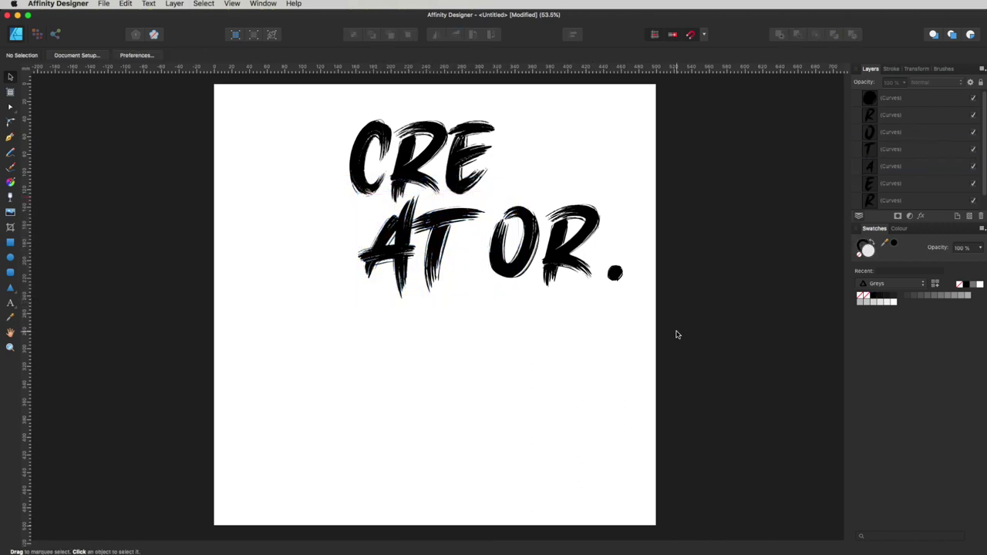
# Place OR and the period as a third row beneath AT, then shift the whole stack down towards the page's centre
pyautogui.moveTo(676, 334); pyautogui.dragTo(504, 196)
pyautogui.moveTo(560, 239); pyautogui.dragTo(431, 330)
pyautogui.click(581, 401)
pyautogui.moveTo(586, 468); pyautogui.dragTo(306, 92)
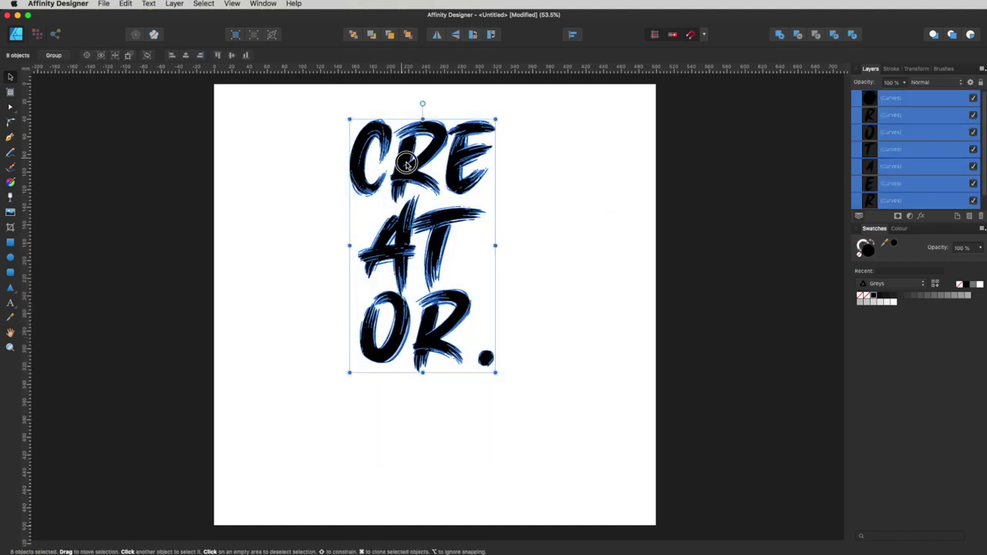
pyautogui.moveTo(406, 164); pyautogui.dragTo(421, 220)
pyautogui.click(586, 247)
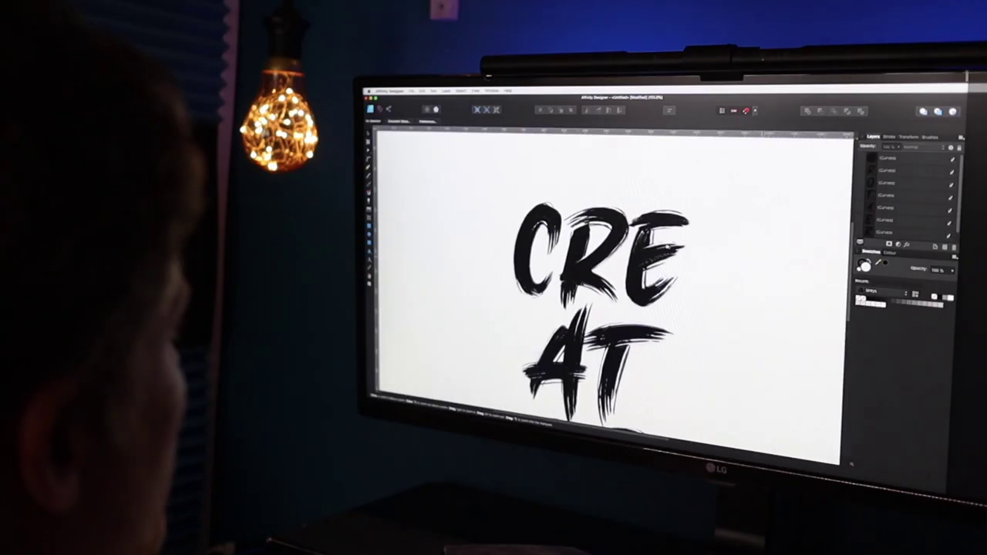
# Nudge the top-row R closer to the C and fit the E tightly against the R, slightly raised
pyautogui.moveTo(668, 247); pyautogui.dragTo(694, 247)
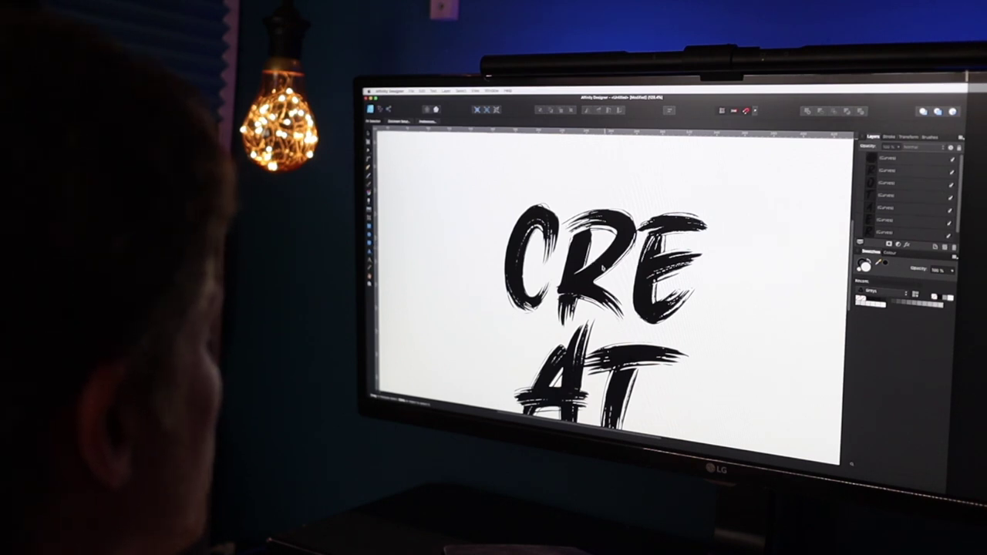
pyautogui.moveTo(602, 269); pyautogui.dragTo(593, 258)
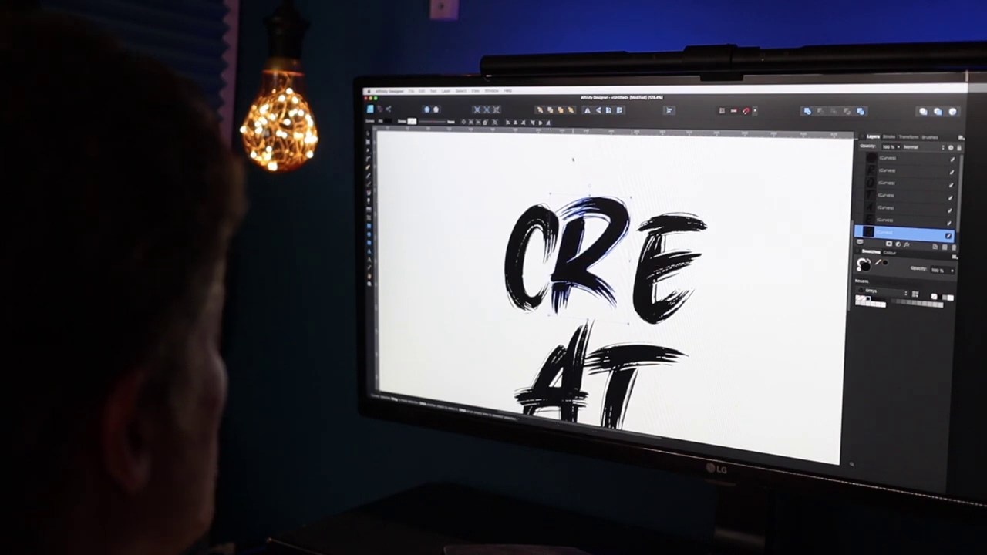
pyautogui.click(573, 159)
pyautogui.moveTo(651, 269)
pyautogui.mouseDown()
pyautogui.moveTo(638, 286)
pyautogui.moveTo(644, 230)
pyautogui.mouseUp()
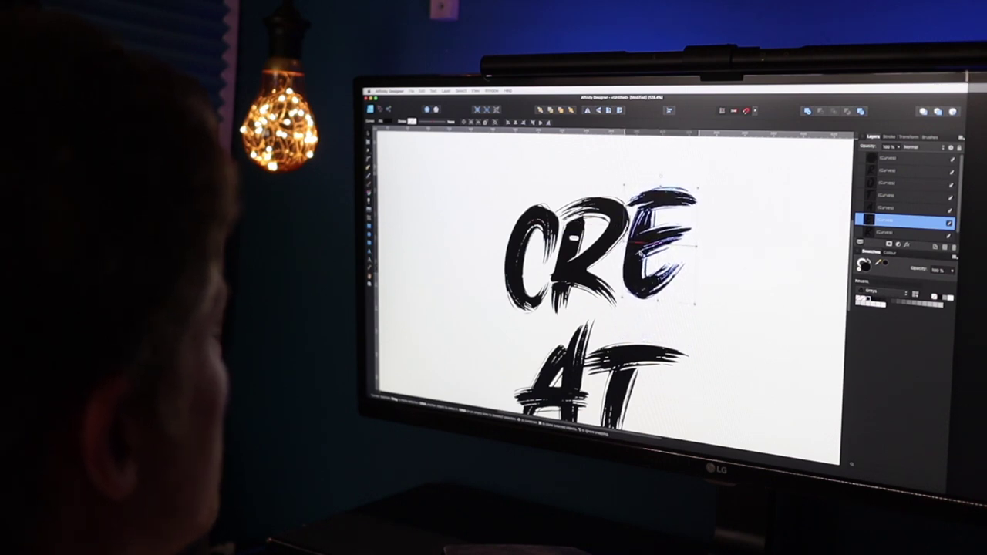
pyautogui.click(734, 269)
# Move the A and T up close beneath the CRE row and fit the T against the A
pyautogui.scroll(-3, 734, 269)
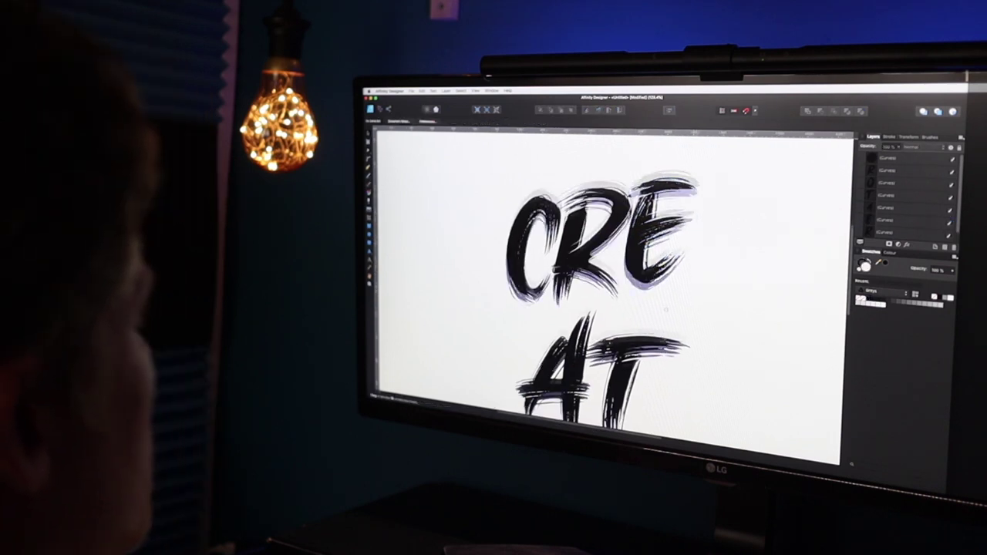
pyautogui.moveTo(606, 293)
pyautogui.mouseDown()
pyautogui.moveTo(607, 266)
pyautogui.moveTo(660, 246)
pyautogui.moveTo(664, 232)
pyautogui.mouseUp()
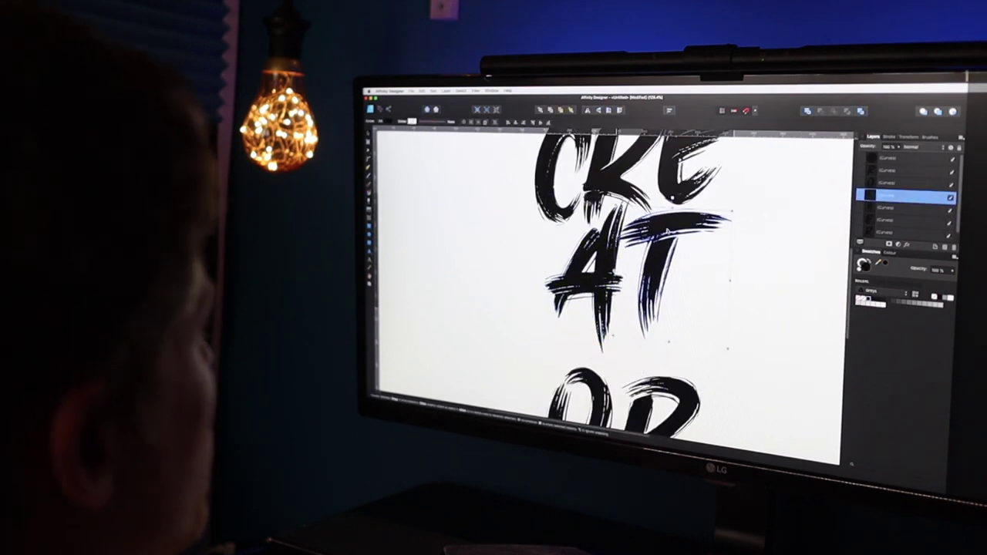
pyautogui.click(787, 328)
# Fit the O and R tightly together beneath the AT row and tuck the period in beside the R's leg
pyautogui.moveTo(714, 302); pyautogui.dragTo(718, 227)
pyautogui.click(654, 339)
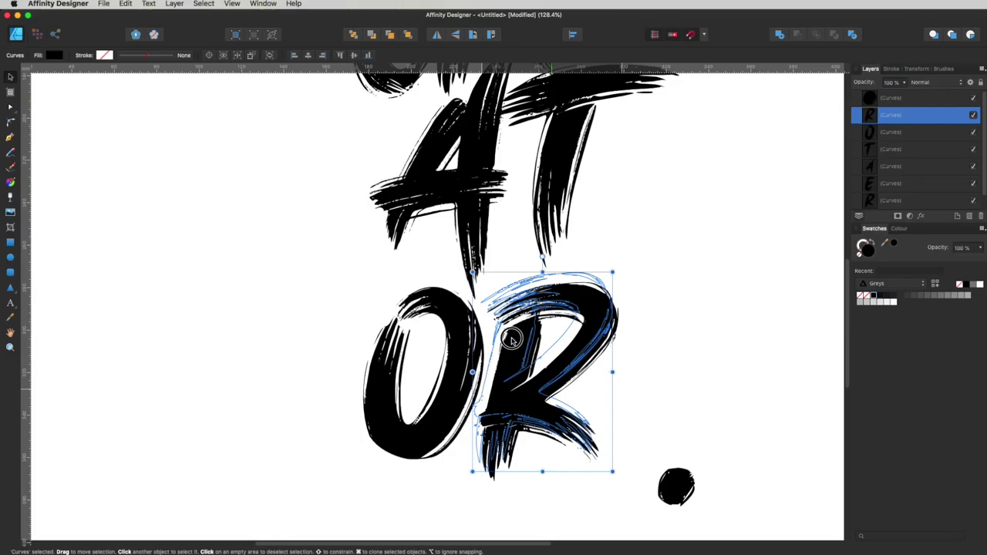
pyautogui.moveTo(512, 340); pyautogui.dragTo(506, 333)
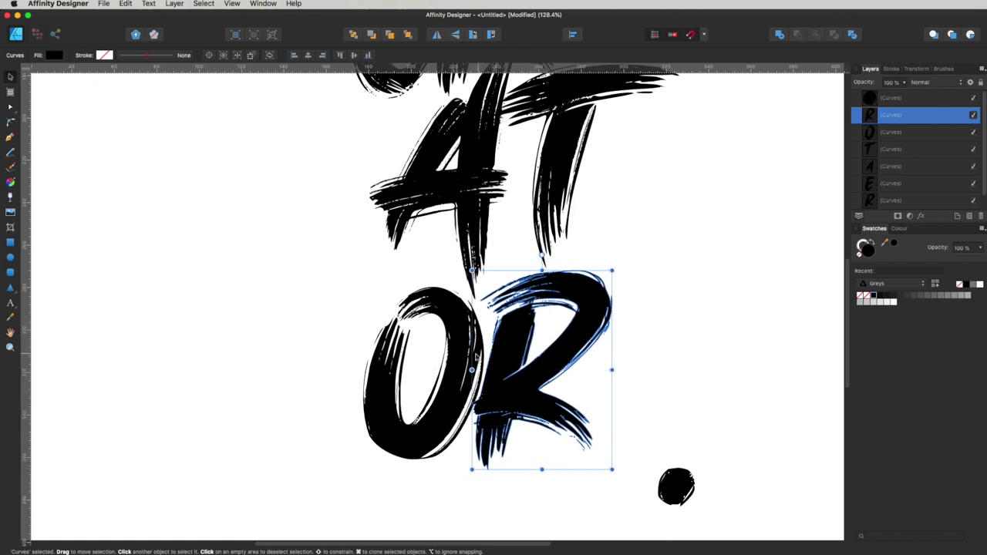
pyautogui.click(457, 353)
pyautogui.moveTo(457, 353); pyautogui.dragTo(458, 350)
pyautogui.moveTo(531, 374); pyautogui.dragTo(531, 371)
pyautogui.moveTo(677, 486)
pyautogui.mouseDown()
pyautogui.moveTo(635, 395)
pyautogui.moveTo(600, 390)
pyautogui.mouseUp()
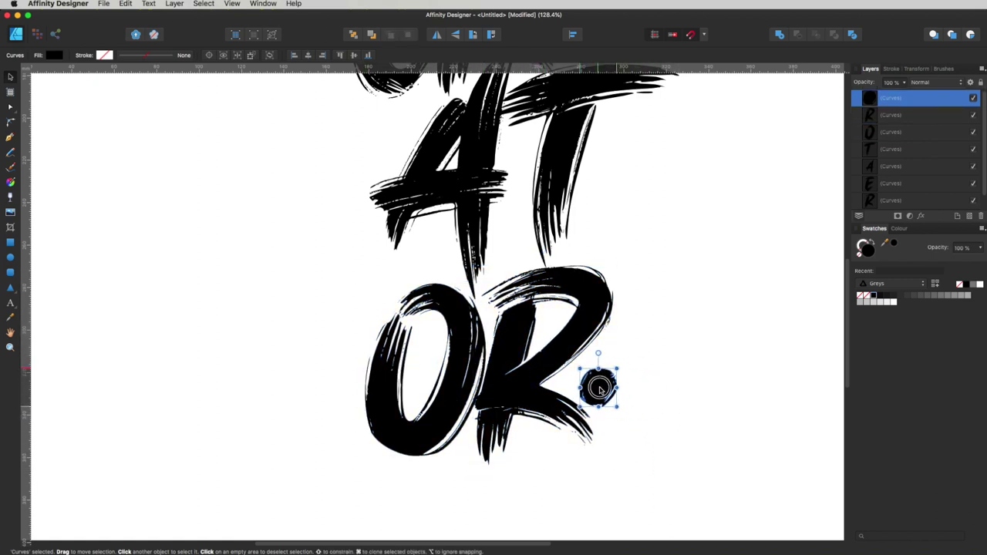
pyautogui.click(697, 382)
# Move the bottom-row R close against the O and reposition the period beside the R's leg
pyautogui.moveTo(617, 304); pyautogui.dragTo(551, 308)
pyautogui.moveTo(650, 317); pyautogui.dragTo(603, 383)
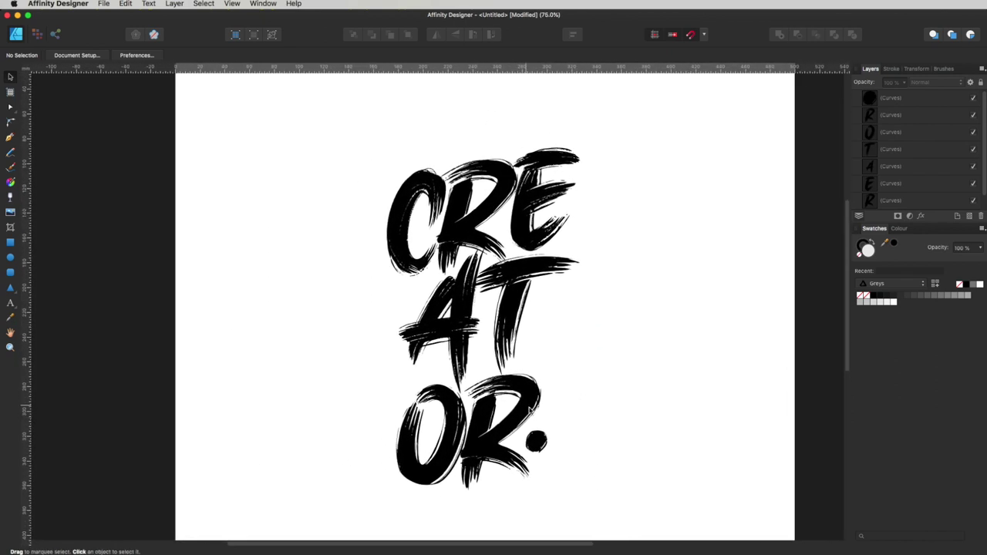
# Examine the rough brush texture and small gaps in the C, R and E of the top row
pyautogui.click(495, 212)
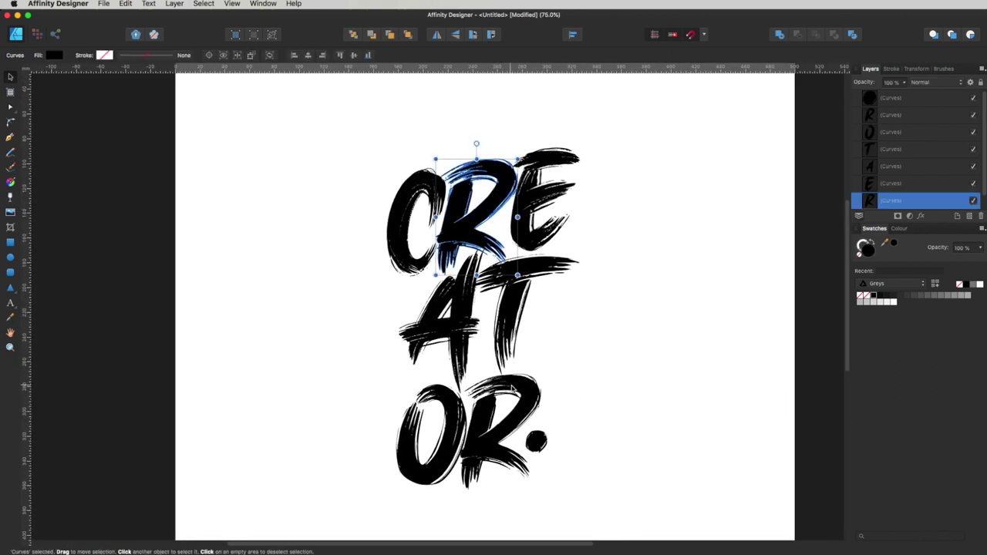
pyautogui.click(621, 383)
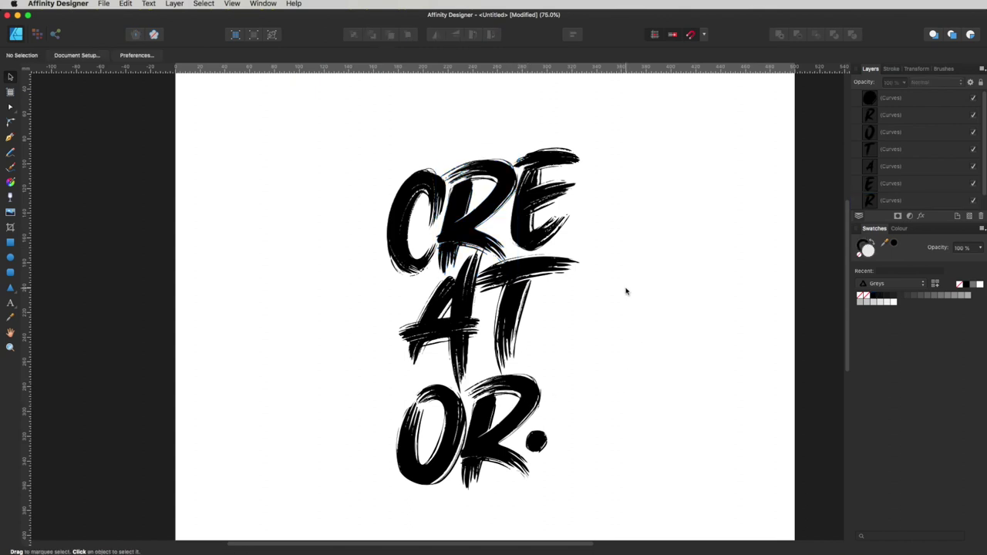
pyautogui.moveTo(522, 206); pyautogui.dragTo(623, 295)
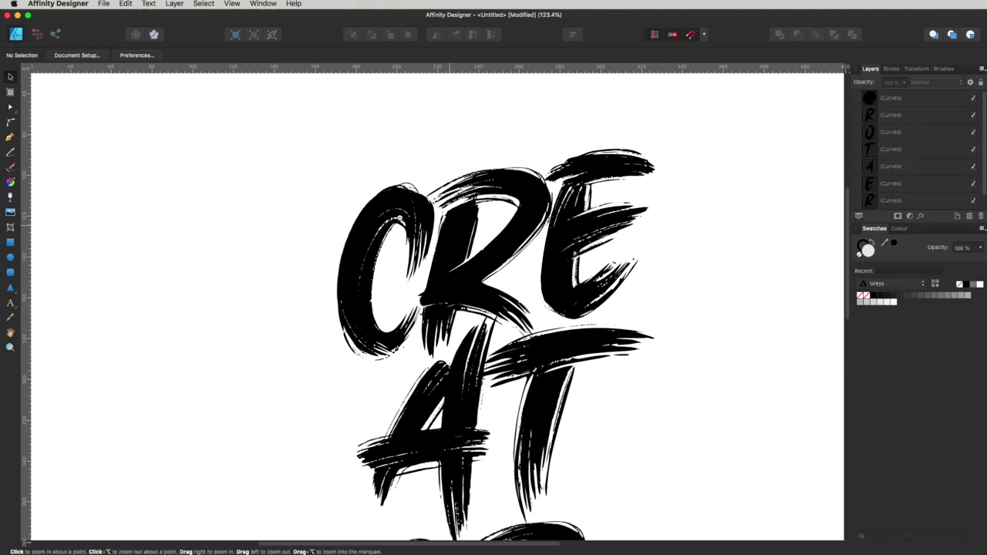
pyautogui.moveTo(399, 219); pyautogui.dragTo(427, 242)
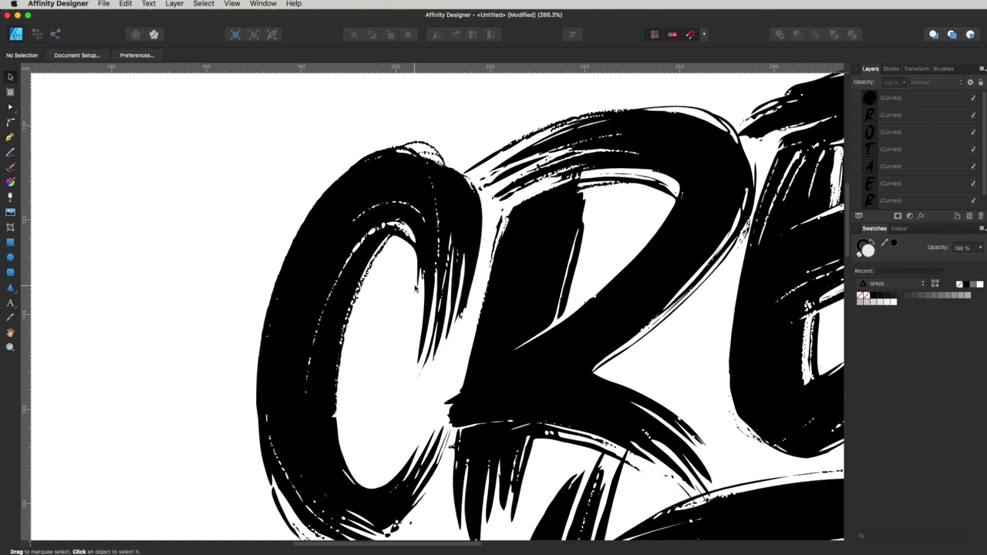
pyautogui.click(434, 245)
pyautogui.hscroll(5, 359, 276)
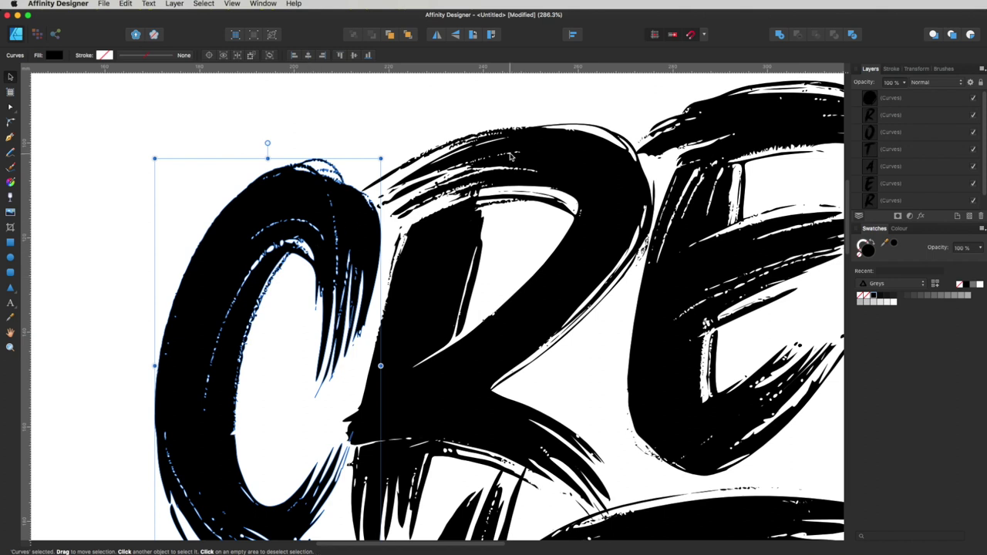
pyautogui.hscroll(4, 510, 156)
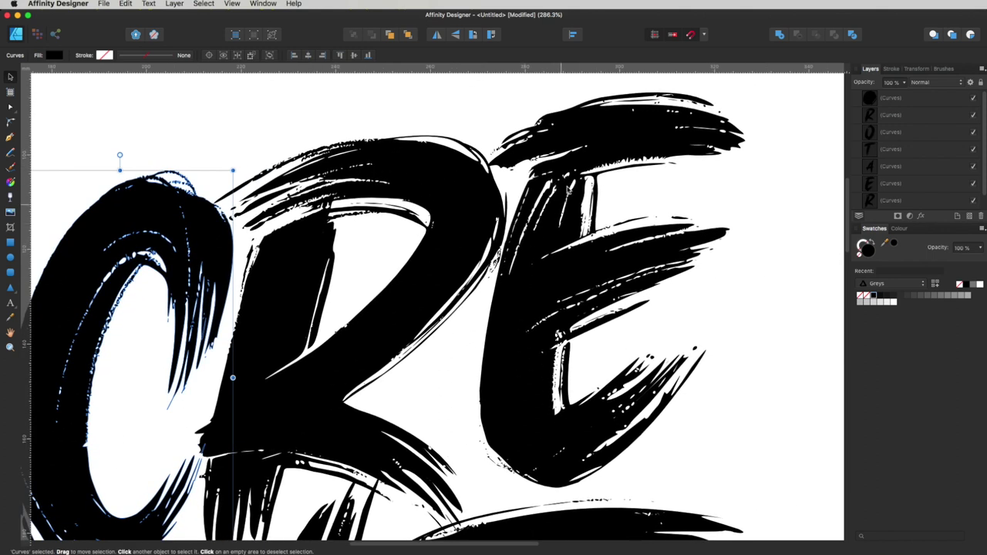
pyautogui.scroll(-5, 558, 332)
pyautogui.click(394, 186)
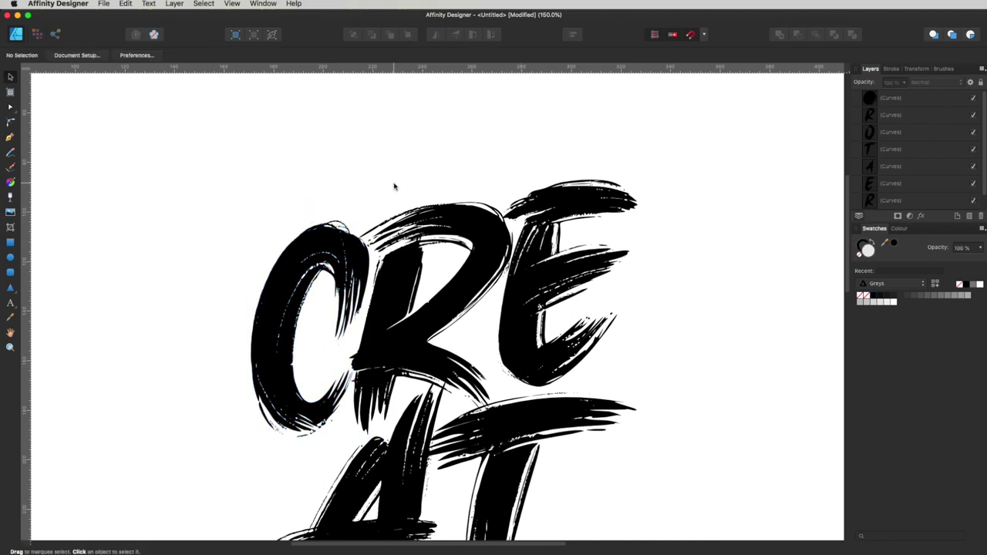
# Divide the top-row C into its separate curves
pyautogui.click(353, 263)
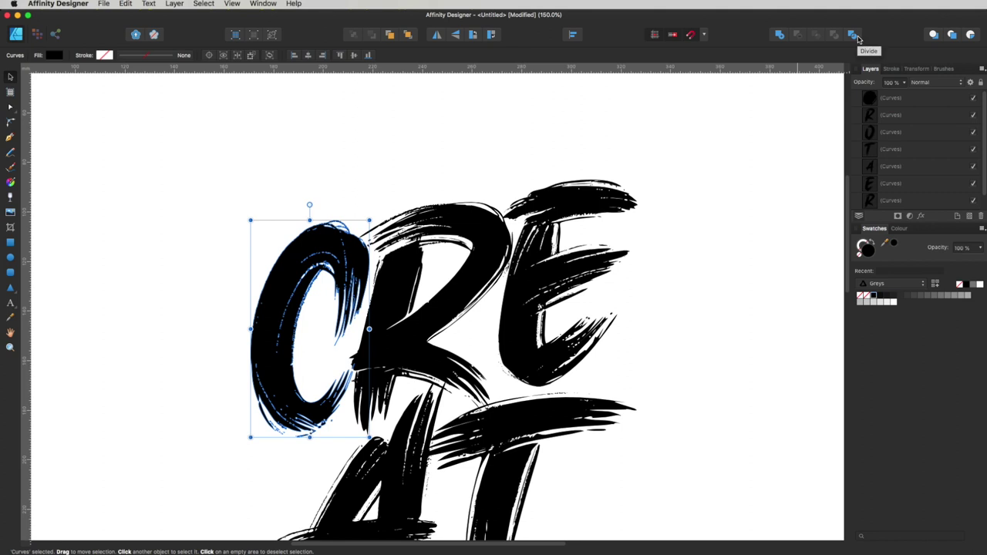
pyautogui.scroll(5, 310, 260)
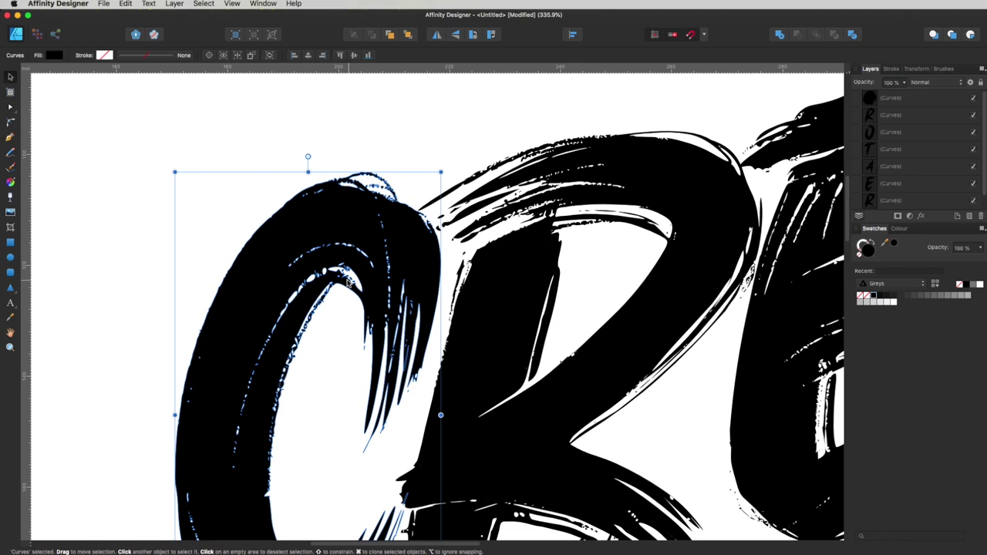
pyautogui.press('super+alt+k')
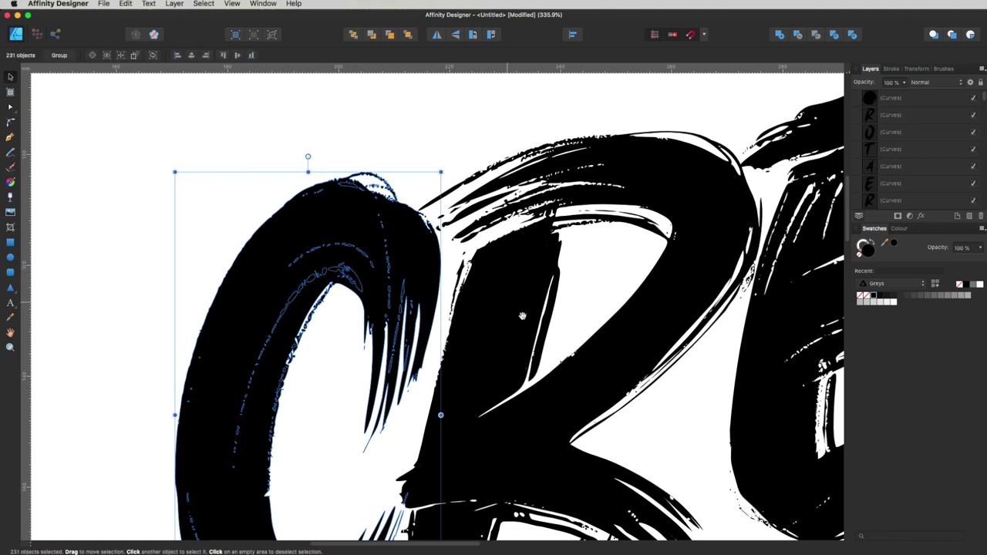
pyautogui.scroll(-5, 522, 317)
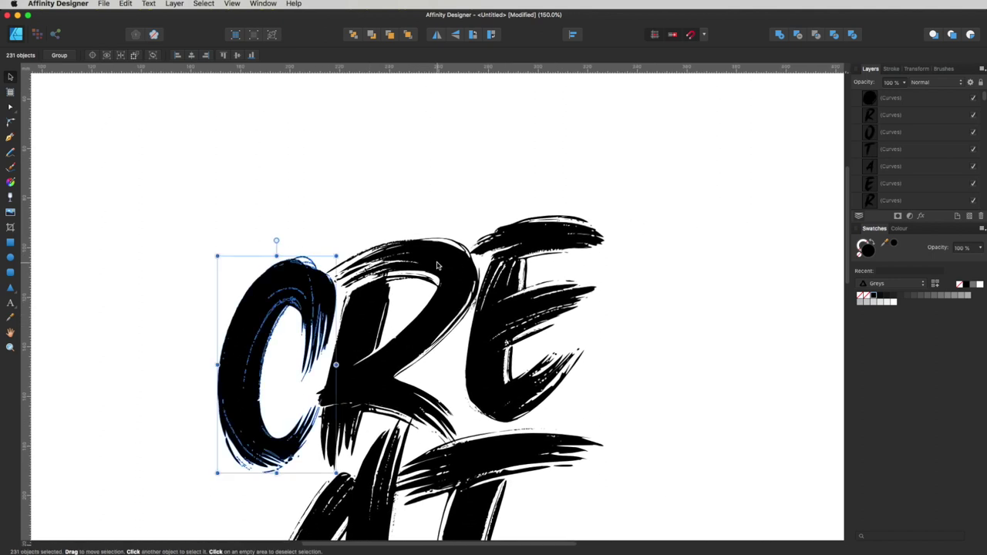
# Divide the top-row R and E together into their separate curves
pyautogui.click(437, 266)
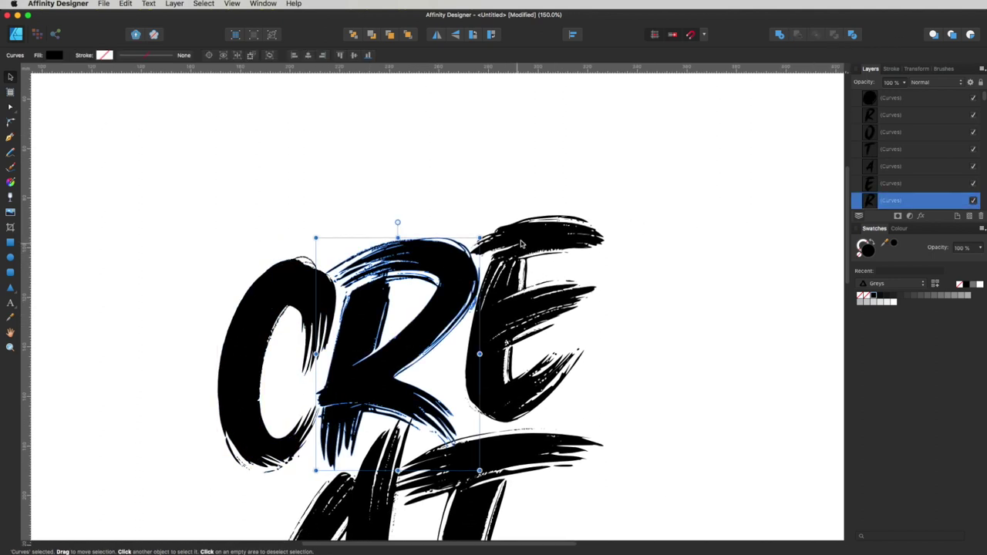
pyautogui.keyDown('shift'); pyautogui.click(521, 244); pyautogui.keyUp('shift')
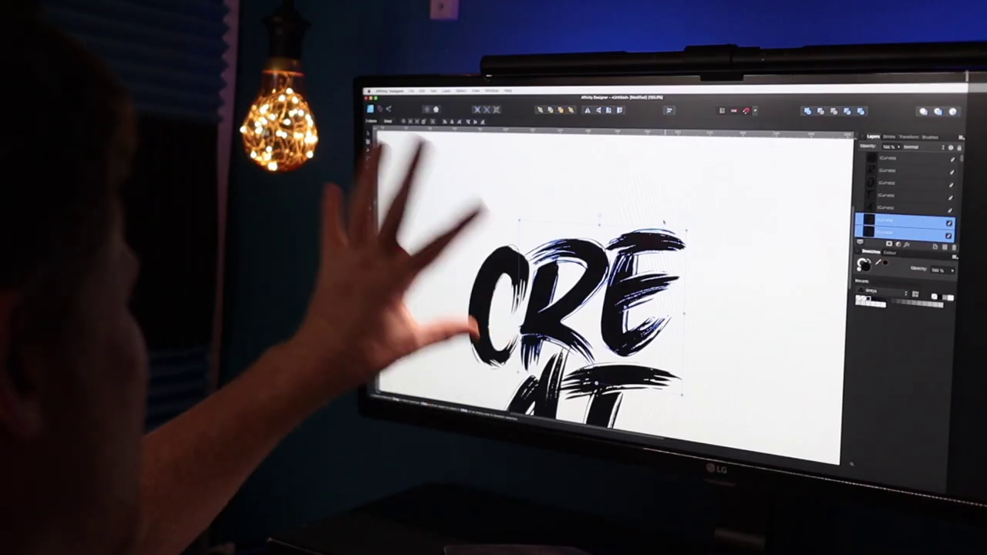
pyautogui.click(862, 114)
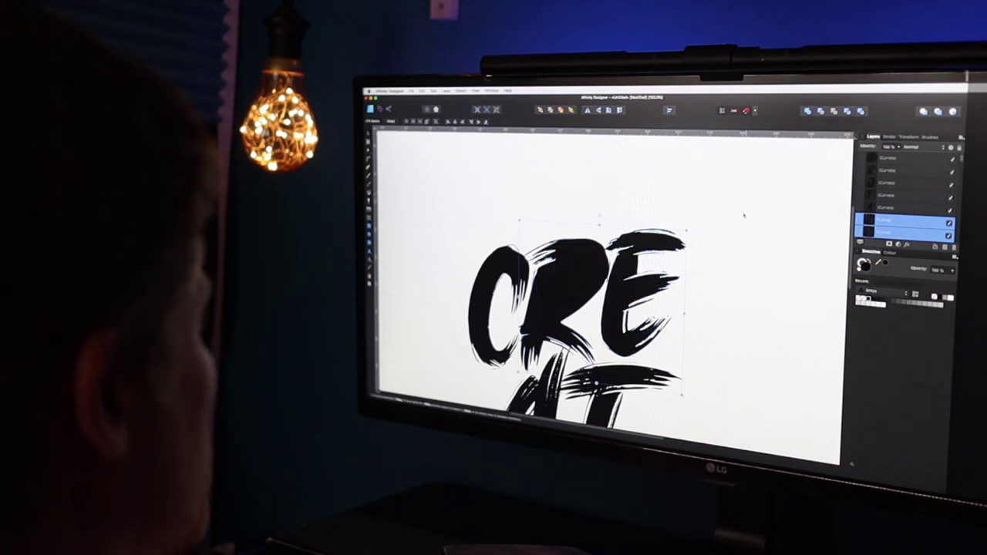
pyautogui.click(714, 319)
pyautogui.scroll(-2, 715, 319)
pyautogui.scroll(2, 599, 235)
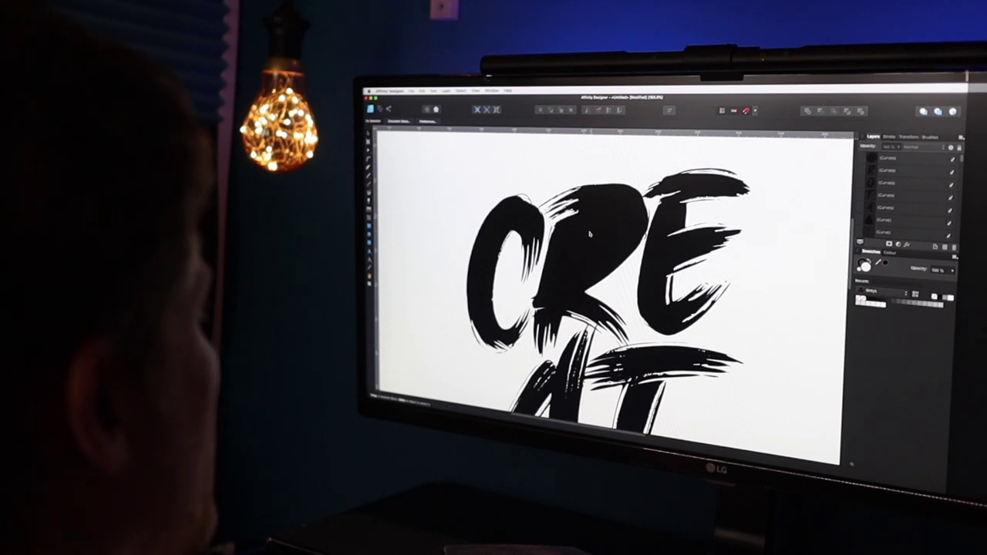
# Send the top-row R's main outline curve to the back of the layer stack
pyautogui.click(599, 231)
pyautogui.click(599, 240)
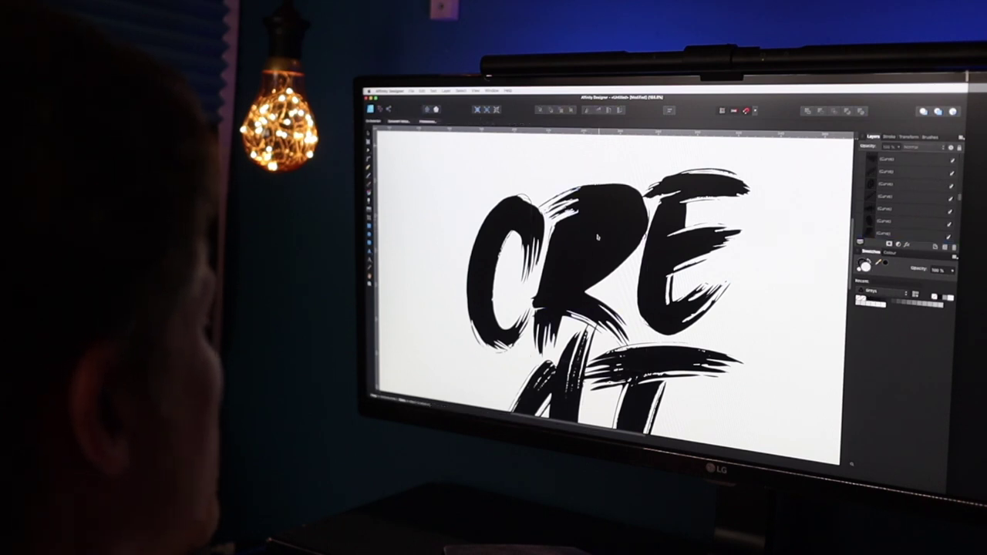
pyautogui.click(599, 242)
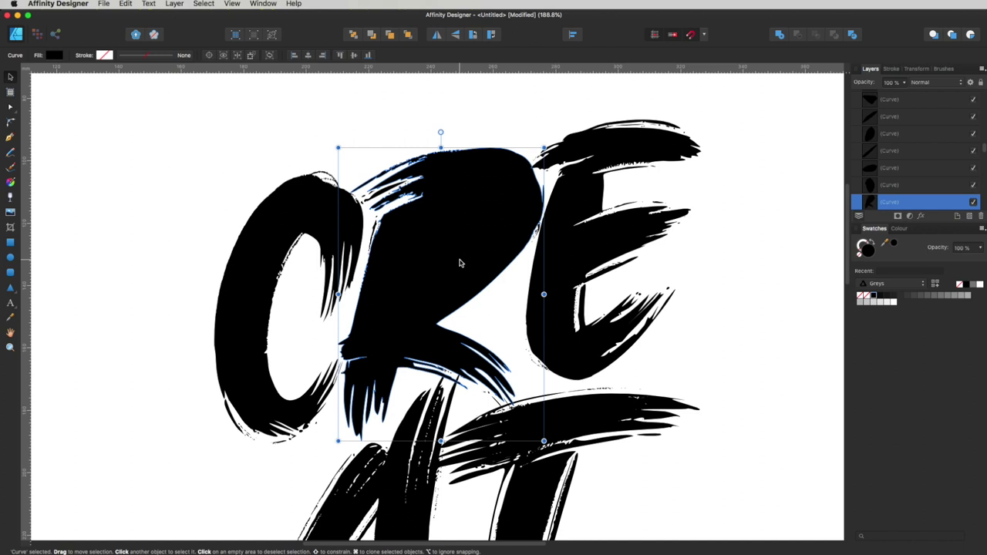
pyautogui.press('super+shift+bracketright')
pyautogui.press('super+shift+bracketleft')
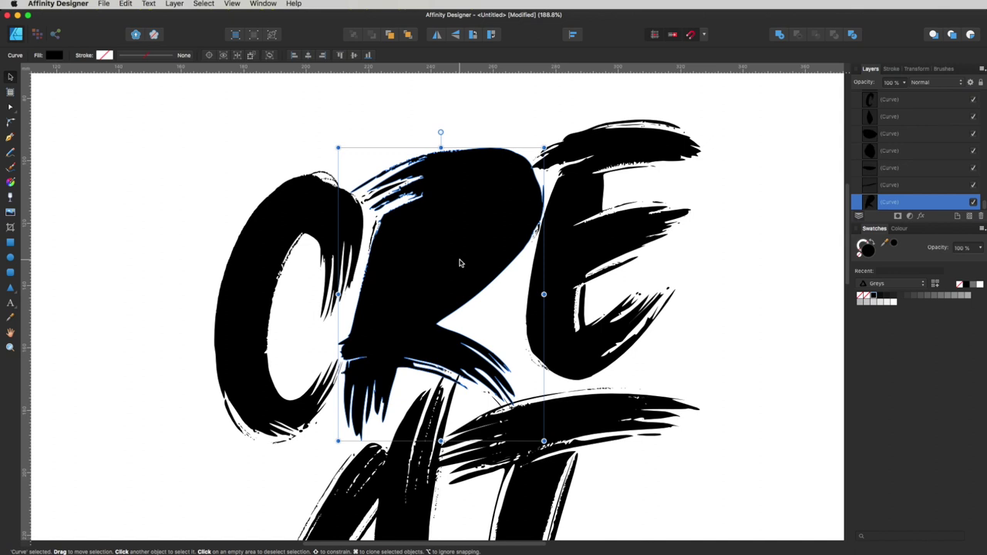
pyautogui.click(456, 116)
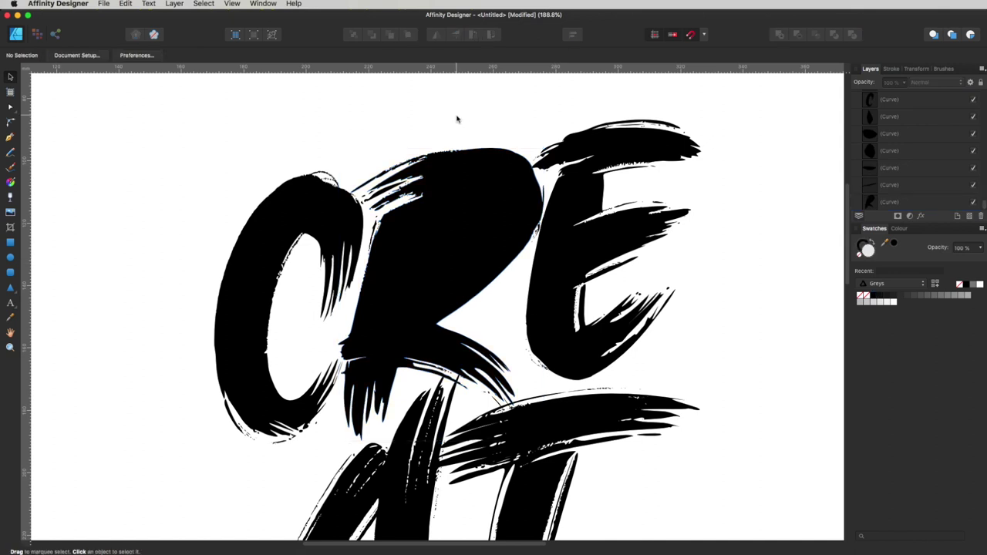
# Subtract the inner counter curve from the top-row R's main outline to reopen the letter's hole
pyautogui.click(478, 213)
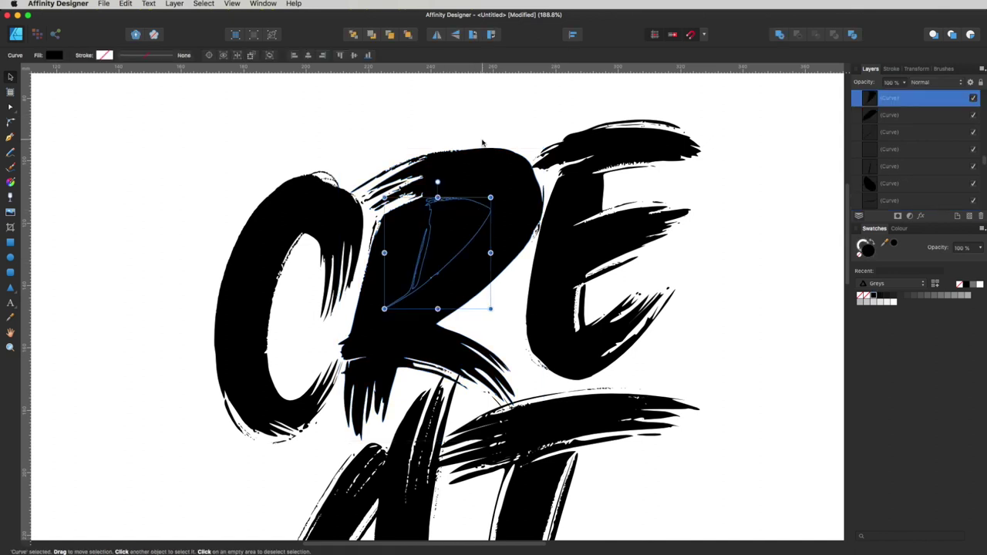
pyautogui.press('super+shift+bracketleft')
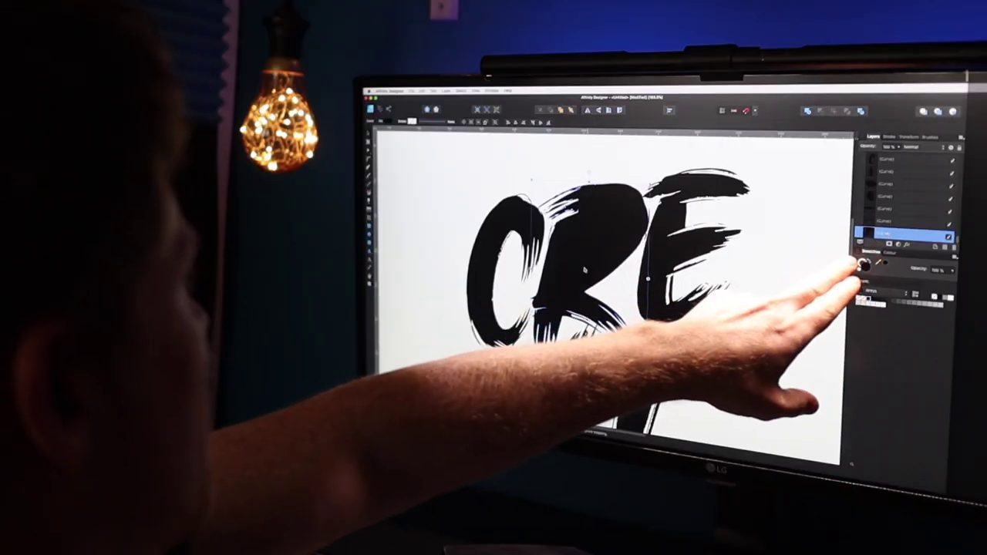
pyautogui.click(593, 243)
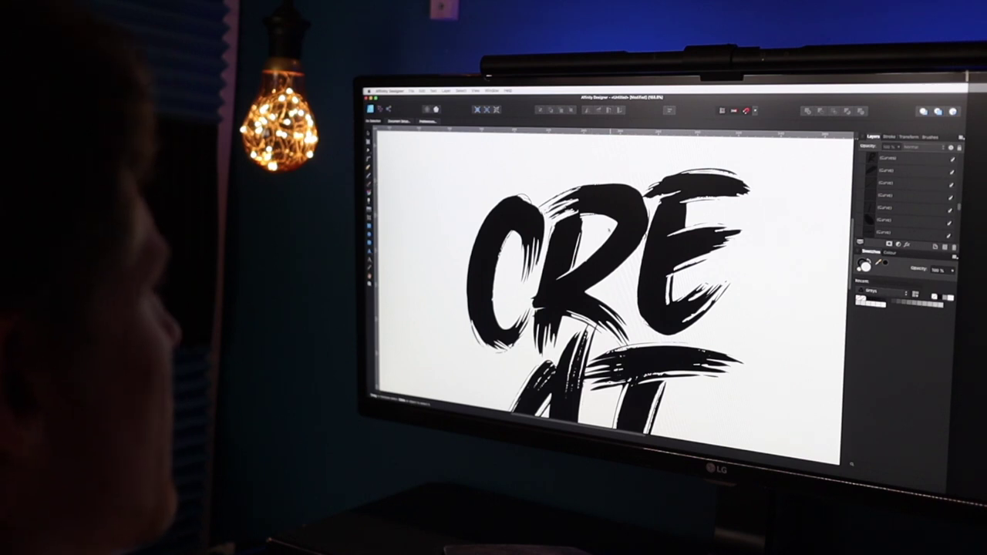
pyautogui.click(608, 206)
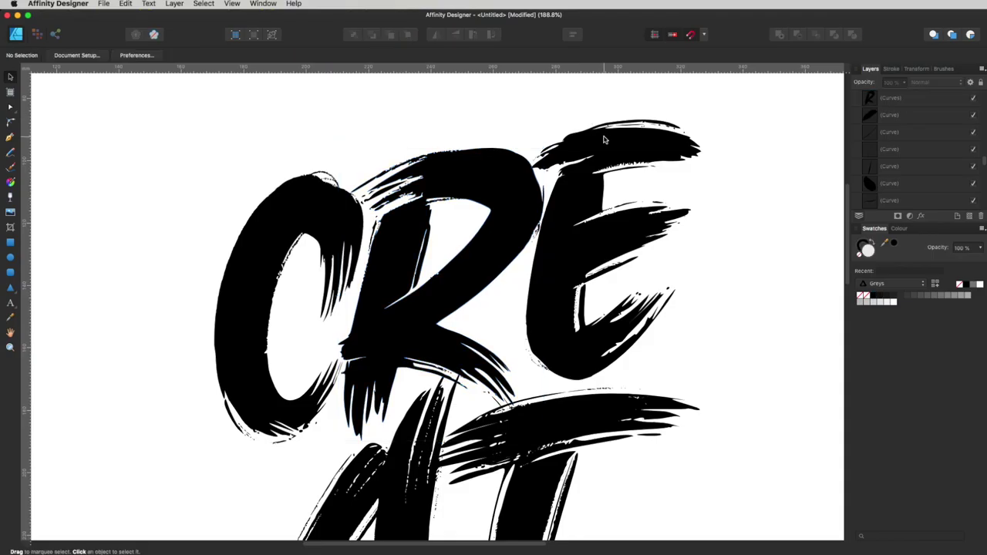
# Try to combine the main outlines of the E, R and C into one shape
pyautogui.click(604, 140)
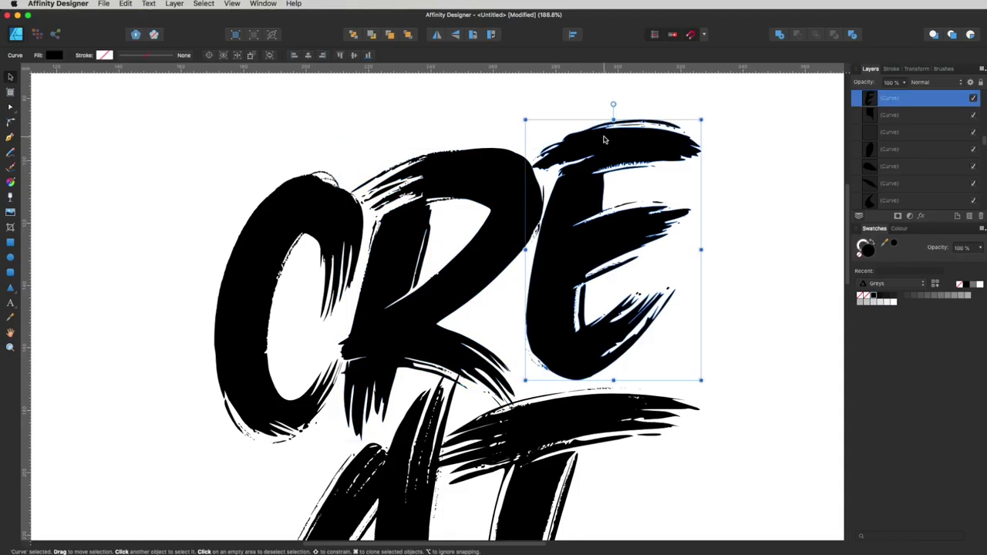
pyautogui.keyDown('shift'); pyautogui.click(481, 185); pyautogui.keyUp('shift')
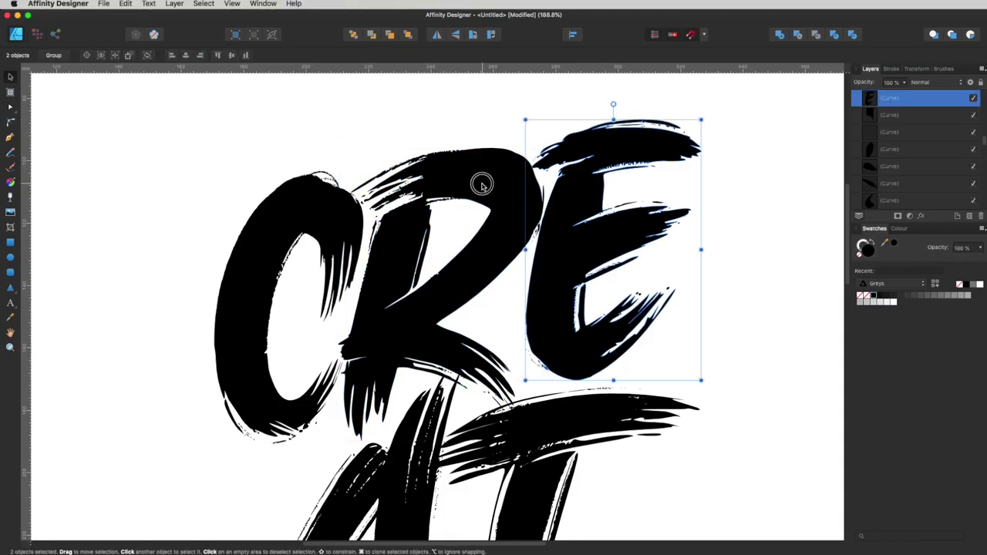
pyautogui.keyDown('shift'); pyautogui.click(323, 210); pyautogui.keyUp('shift')
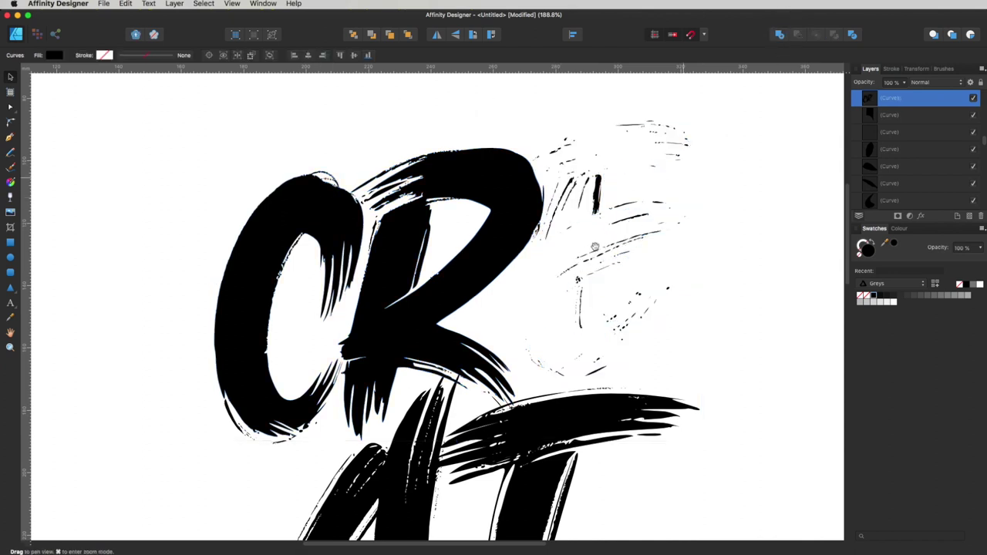
pyautogui.click(736, 190)
# Merge the E and R outlines with Add, add the C to them, and cut the combined CRE shape
pyautogui.click(606, 152)
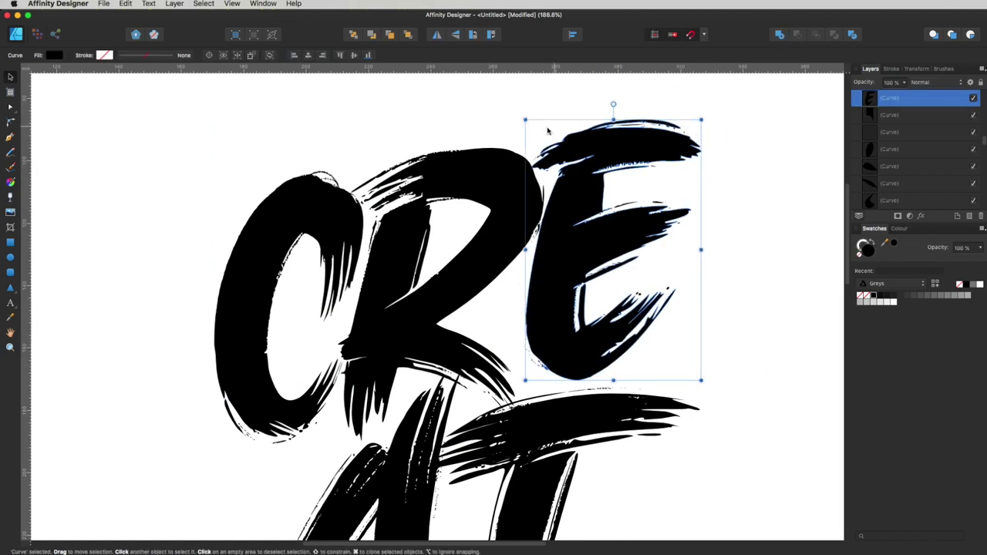
pyautogui.keyDown('shift'); pyautogui.click(489, 170); pyautogui.keyUp('shift')
pyautogui.click(779, 34)
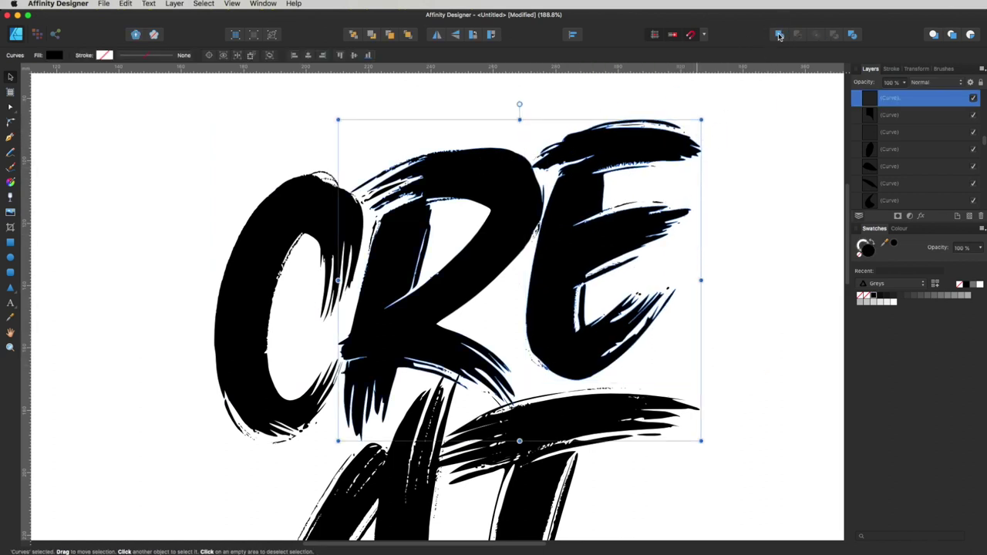
pyautogui.keyDown('shift'); pyautogui.click(304, 196); pyautogui.keyUp('shift')
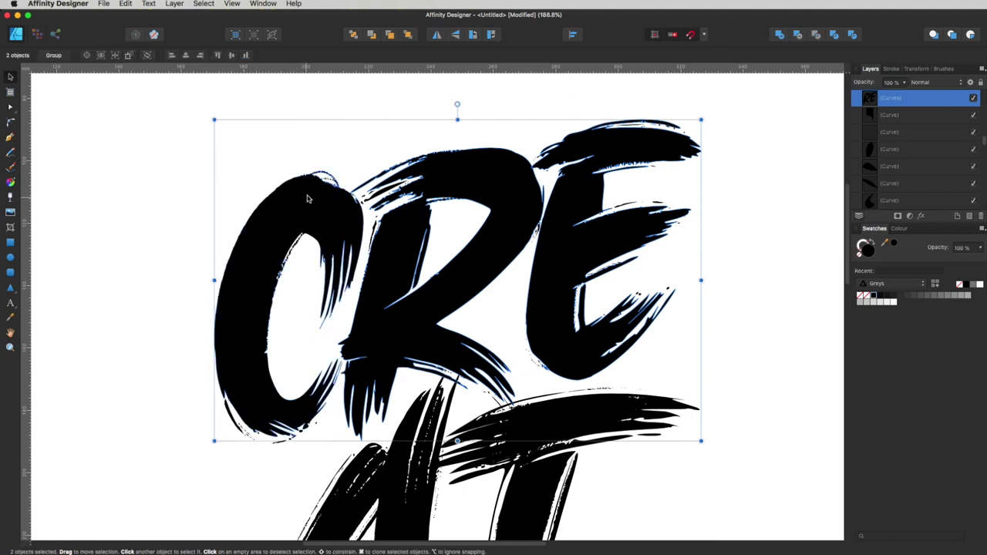
pyautogui.click(777, 36)
pyautogui.scroll(-3, 738, 227)
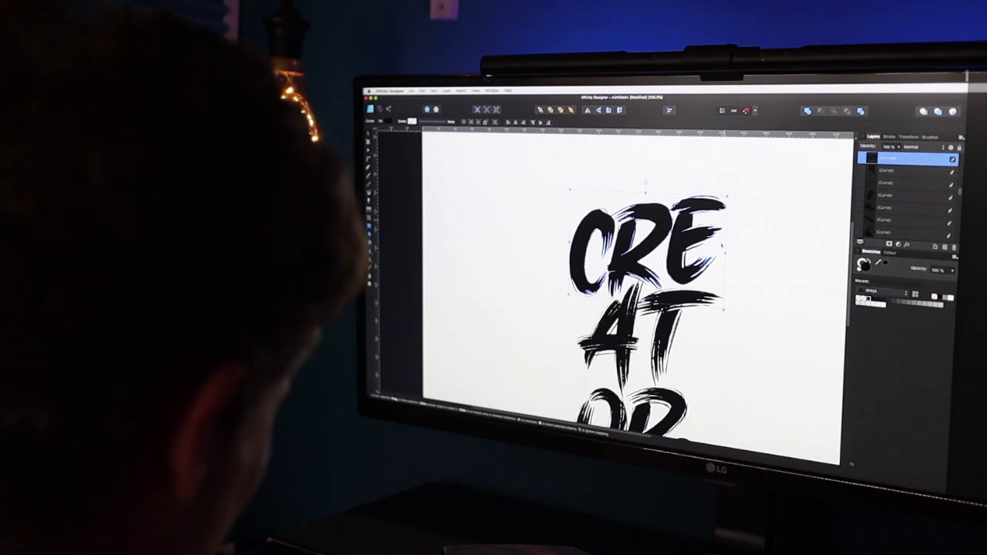
pyautogui.press('Delete')
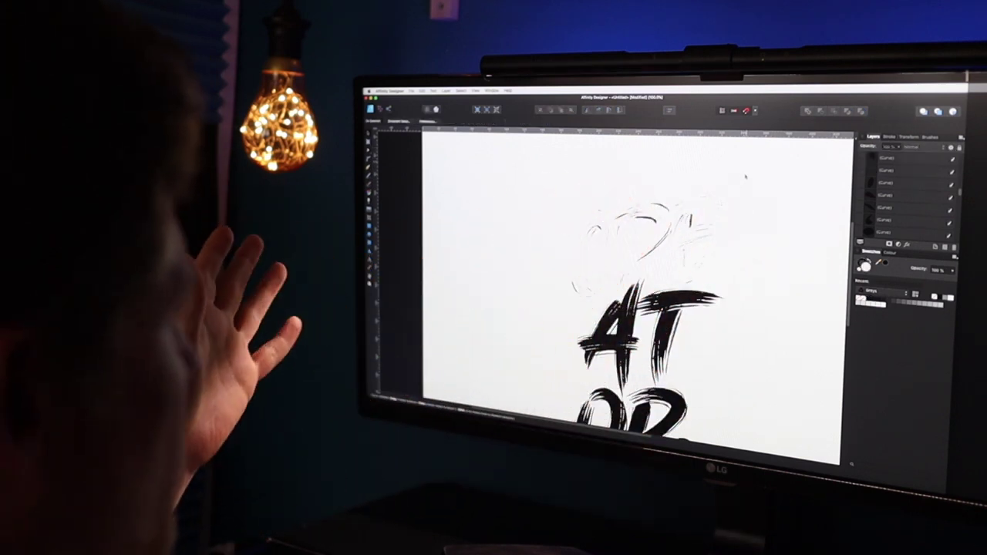
# Delete all the leftover texture fragments above the AT row and paste the merged CRE shape back in place
pyautogui.moveTo(752, 165); pyautogui.dragTo(549, 302)
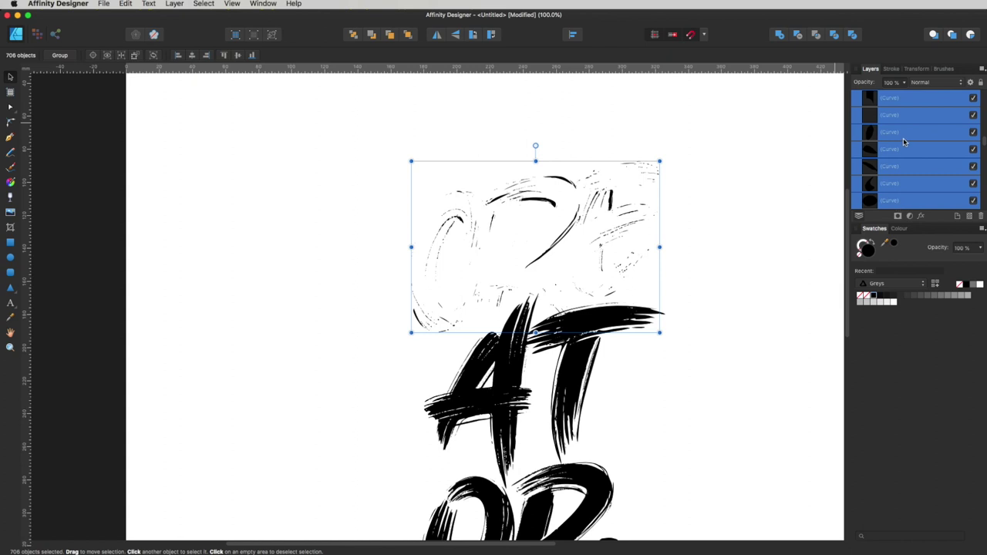
pyautogui.press('Delete')
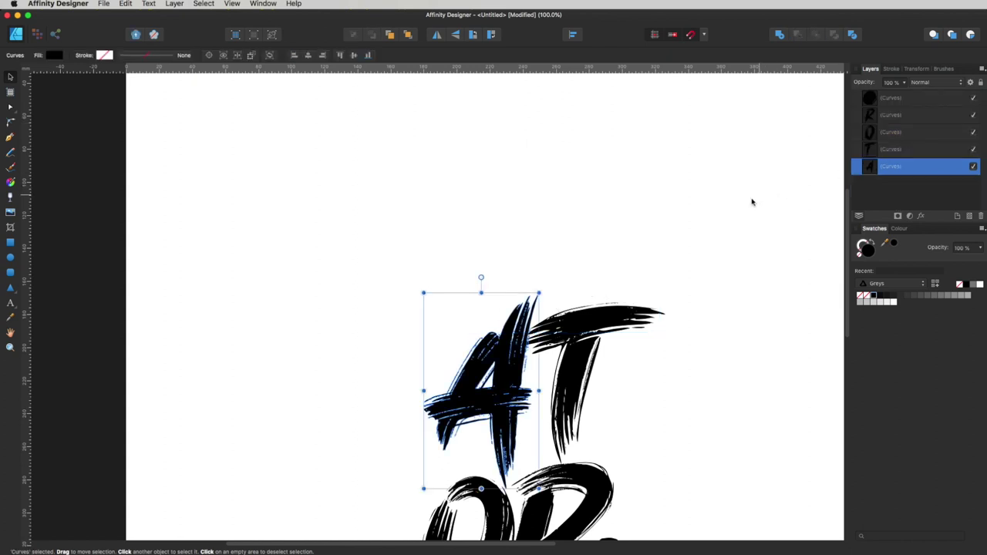
pyautogui.click(716, 216)
pyautogui.press('super+v')
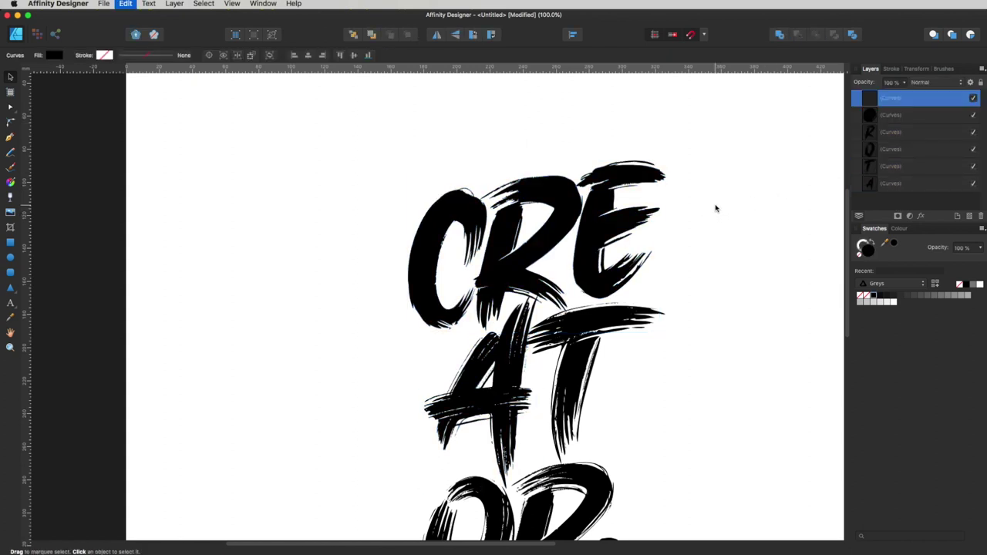
# Check the pasted CRE shape's outline and clear the selection
pyautogui.click(716, 219)
pyautogui.click(595, 229)
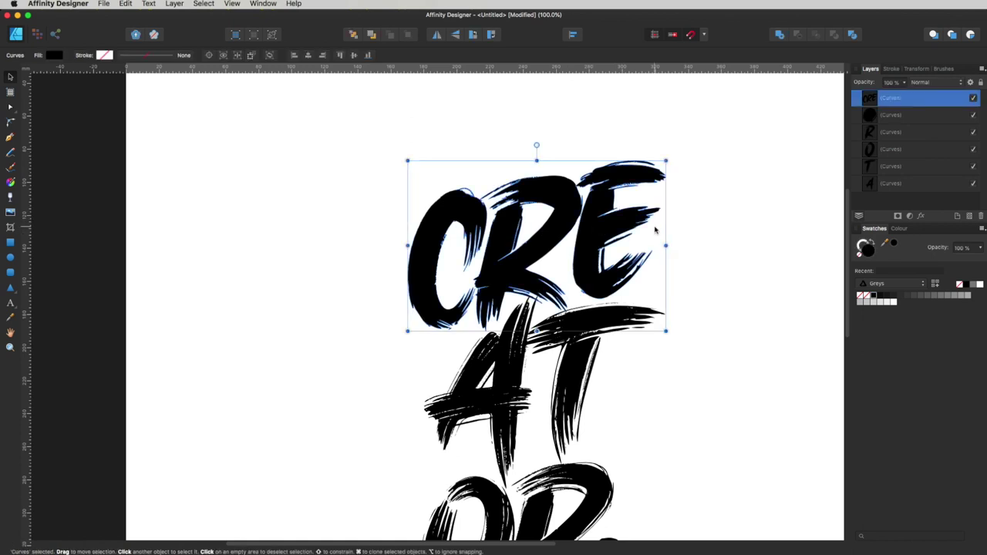
pyautogui.scroll(-5, 621, 282)
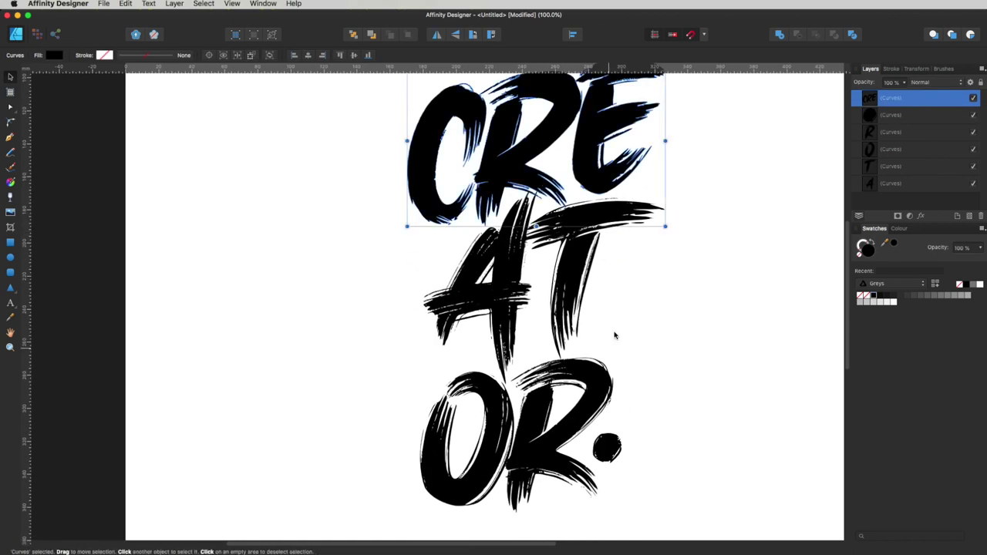
pyautogui.click(682, 378)
# Trace the triangular hole of the A with the Pen tool as a closed curve and fill it with mid grey
pyautogui.press('space')
pyautogui.moveTo(642, 307); pyautogui.dragTo(600, 290)
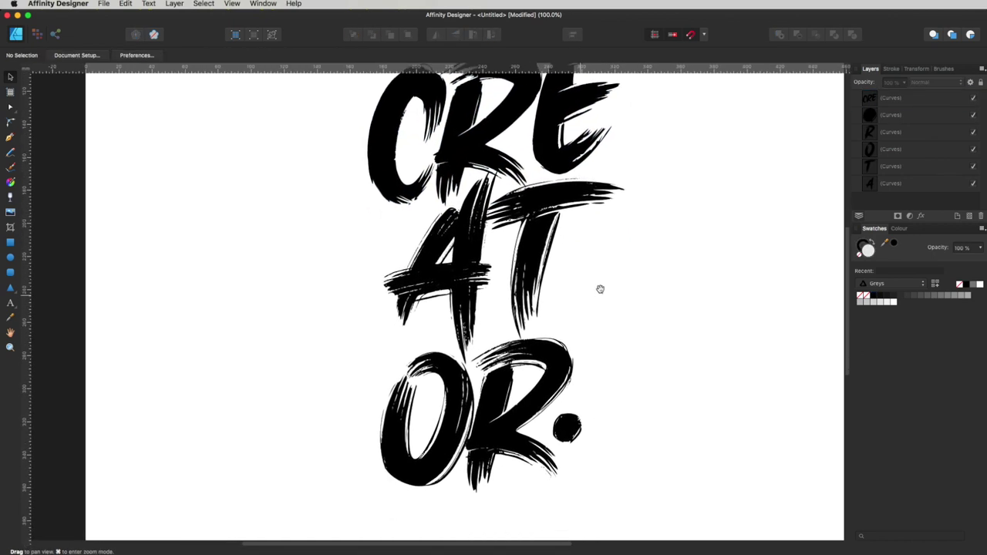
pyautogui.press('super+space')
pyautogui.moveTo(521, 209); pyautogui.dragTo(617, 259)
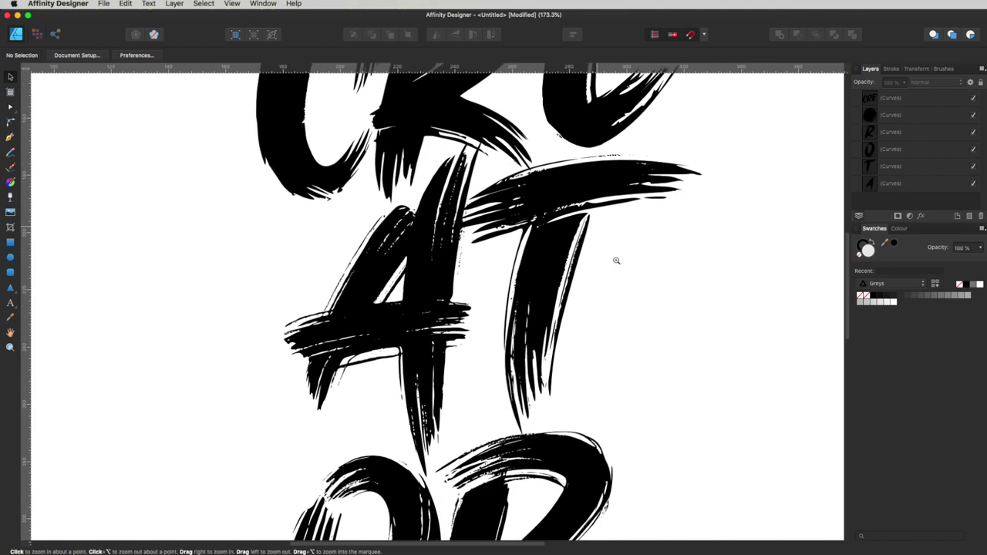
pyautogui.press('super+space')
pyautogui.moveTo(394, 274); pyautogui.dragTo(452, 274)
pyautogui.press('v')
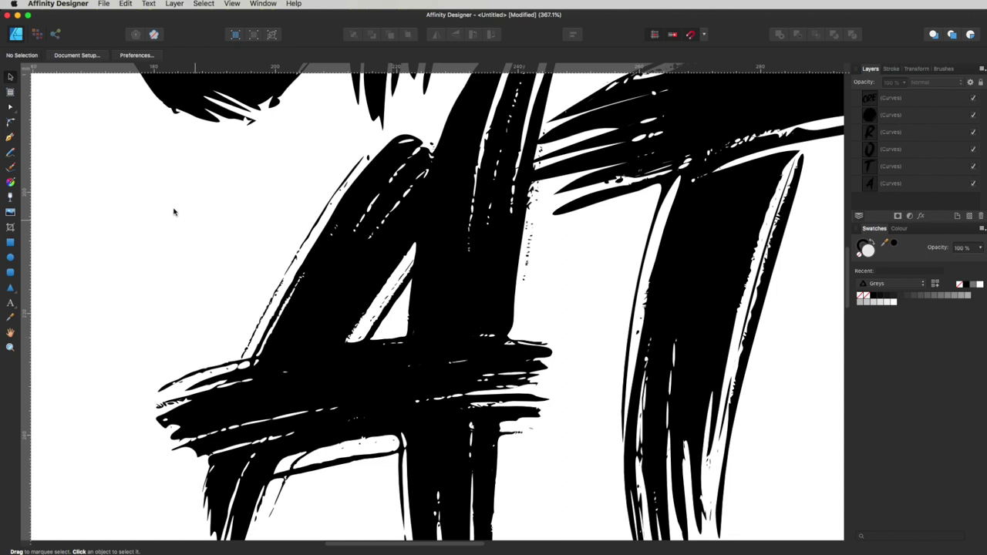
pyautogui.click(10, 139)
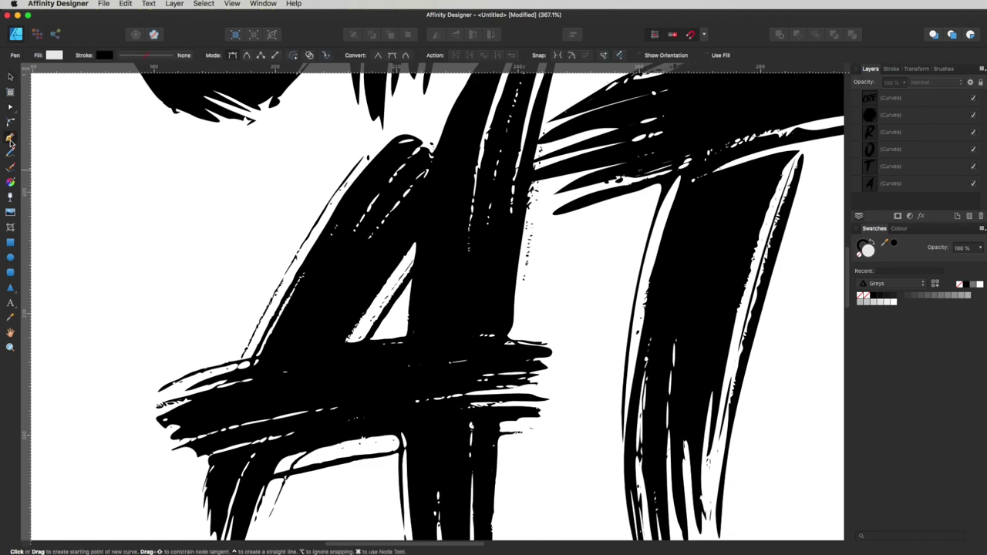
pyautogui.scroll(3, 354, 291)
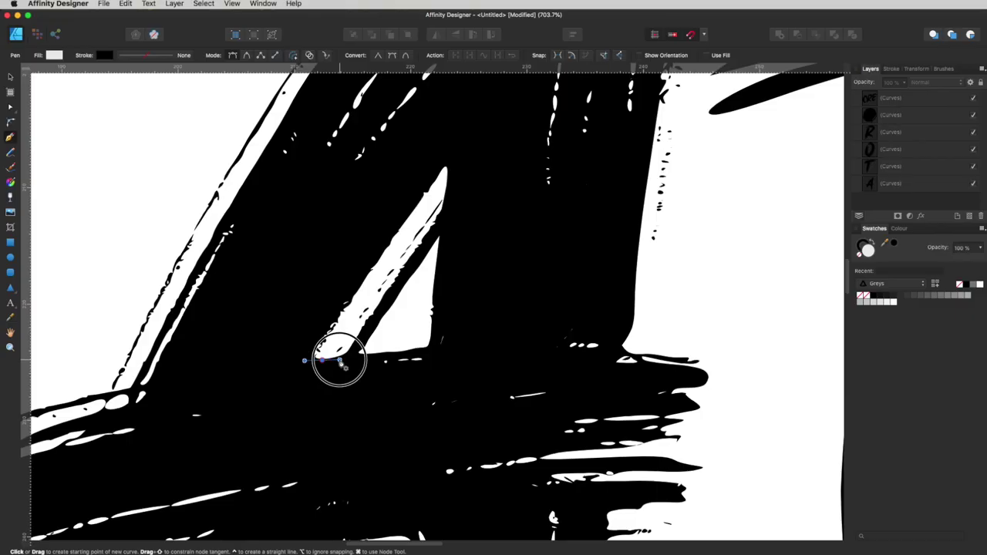
pyautogui.moveTo(339, 360); pyautogui.dragTo(337, 360)
pyautogui.moveTo(419, 358); pyautogui.dragTo(434, 323)
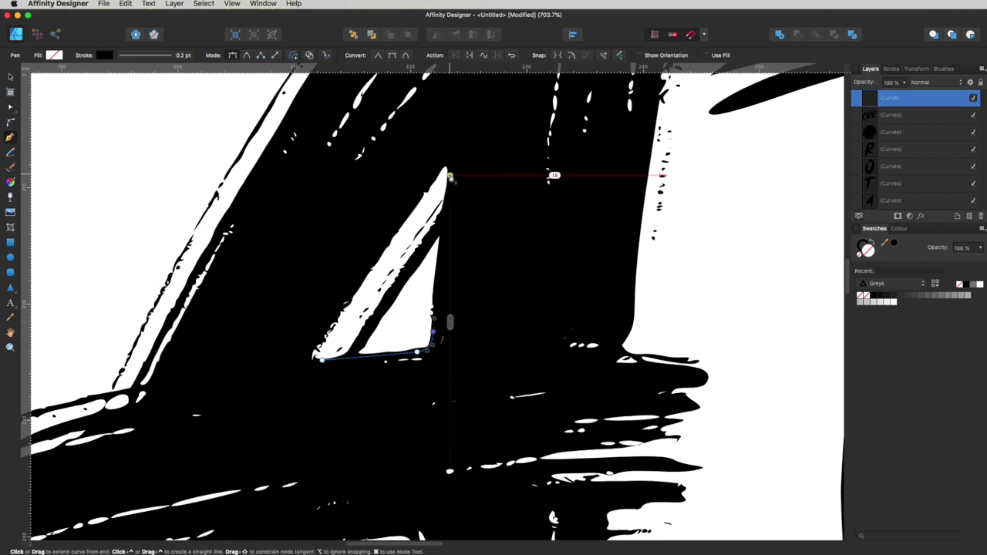
pyautogui.moveTo(449, 167); pyautogui.dragTo(431, 195)
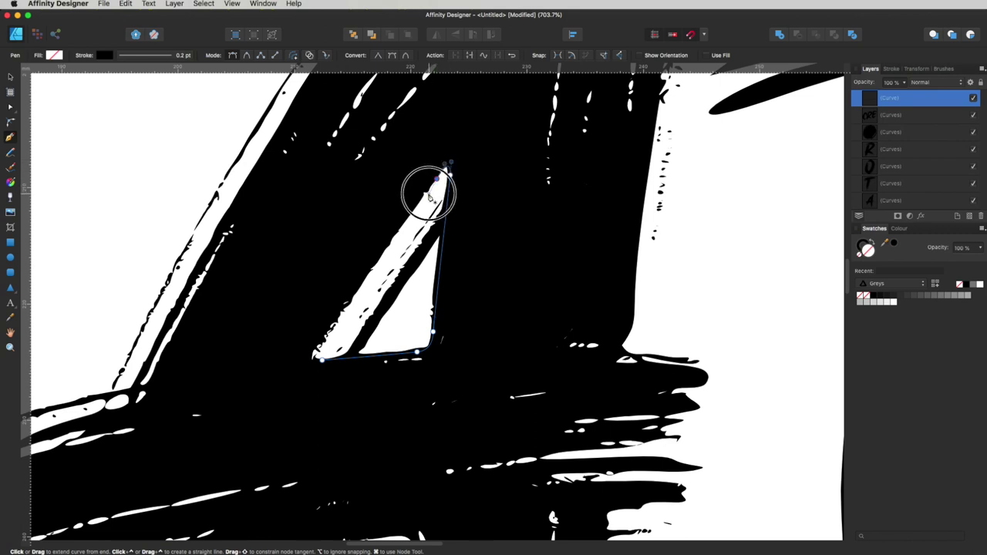
pyautogui.moveTo(321, 345)
pyautogui.mouseDown()
pyautogui.moveTo(308, 360)
pyautogui.moveTo(328, 356)
pyautogui.mouseUp()
pyautogui.click(322, 360)
pyautogui.press('v')
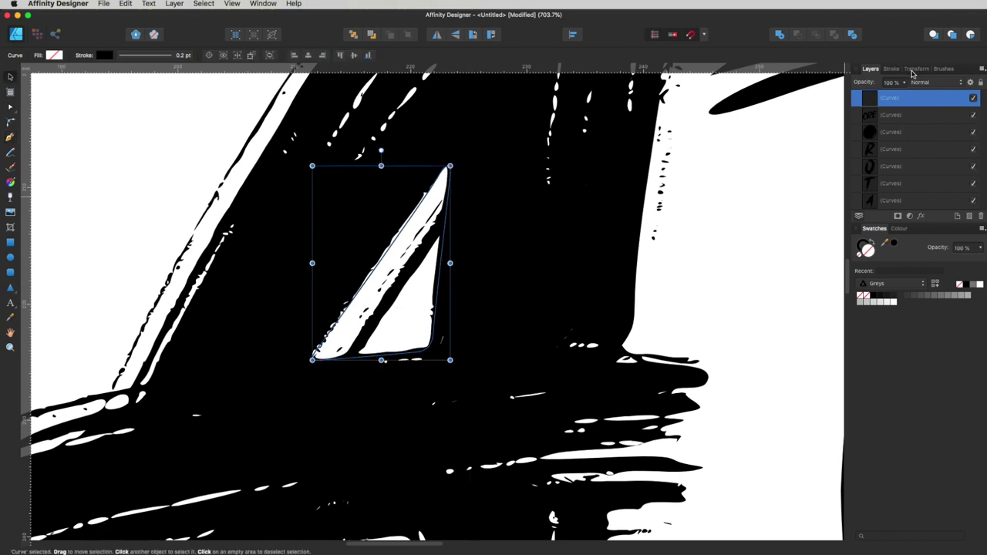
pyautogui.click(932, 297)
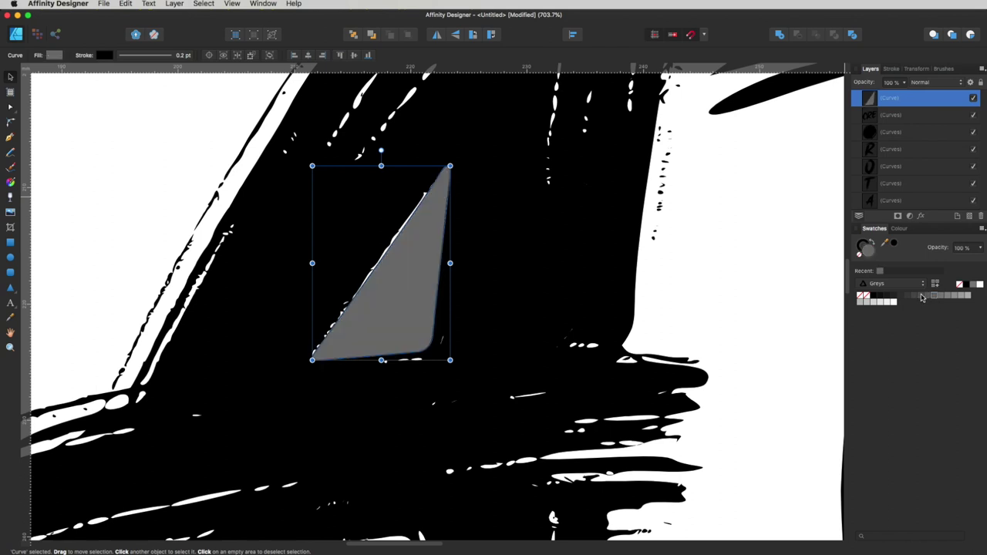
# Divide the A and T together into separate pieces and merge all the pieces into one solid AT shape with Add
pyautogui.moveTo(580, 306); pyautogui.dragTo(544, 326)
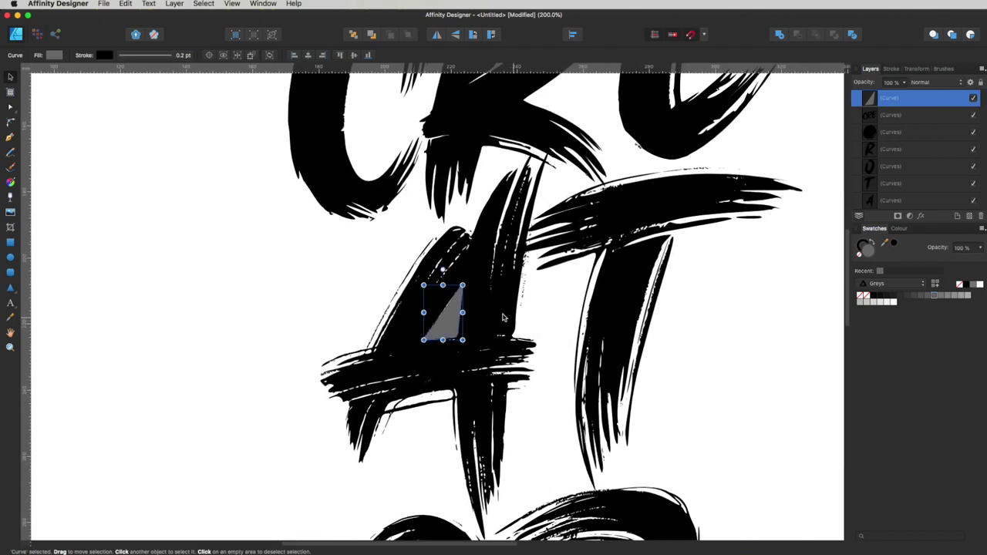
pyautogui.press('p')
pyautogui.press('v')
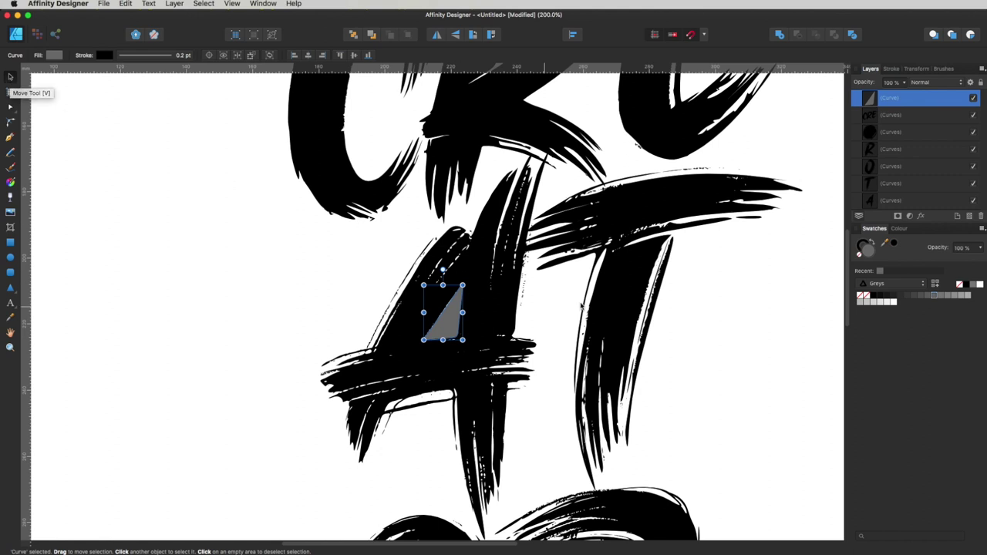
pyautogui.click(492, 241)
pyautogui.keyDown('shift'); pyautogui.click(698, 205); pyautogui.keyUp('shift')
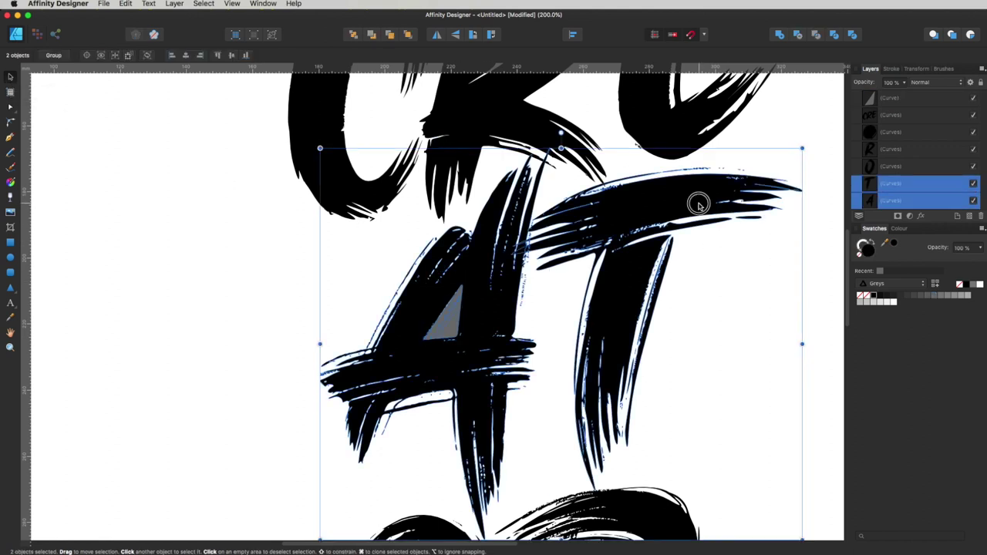
pyautogui.click(853, 36)
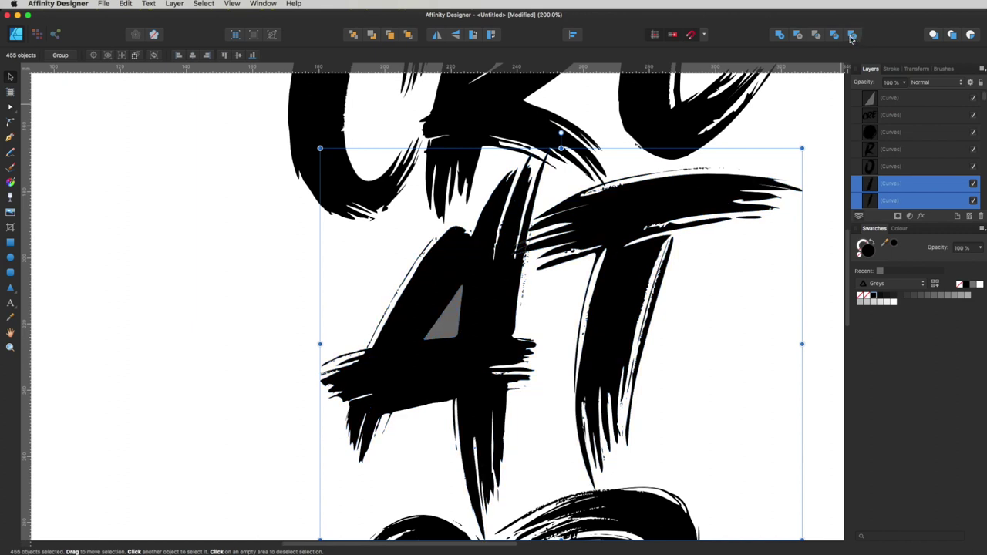
pyautogui.click(781, 37)
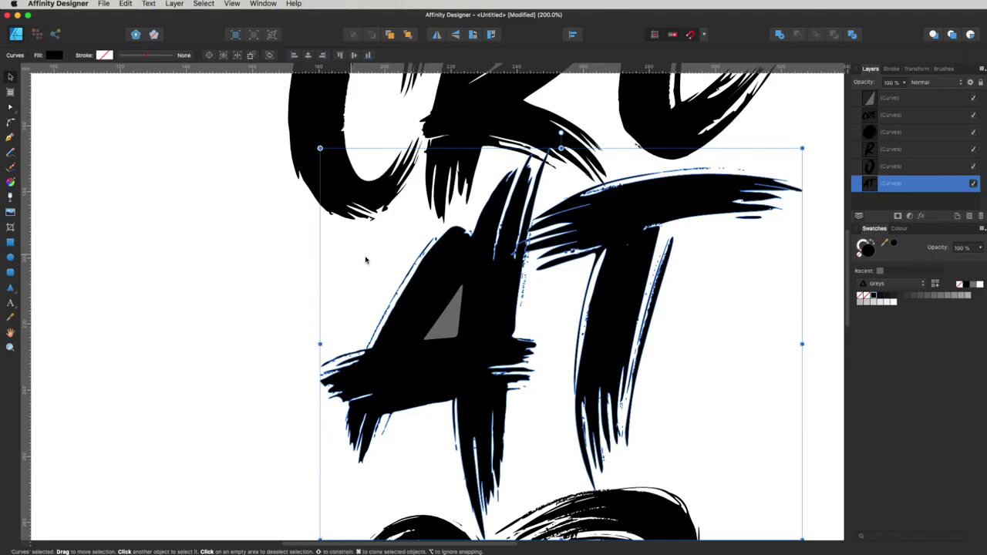
# Subtract the grey triangle from the merged AT shape to reopen the hole of the A
pyautogui.click(451, 329)
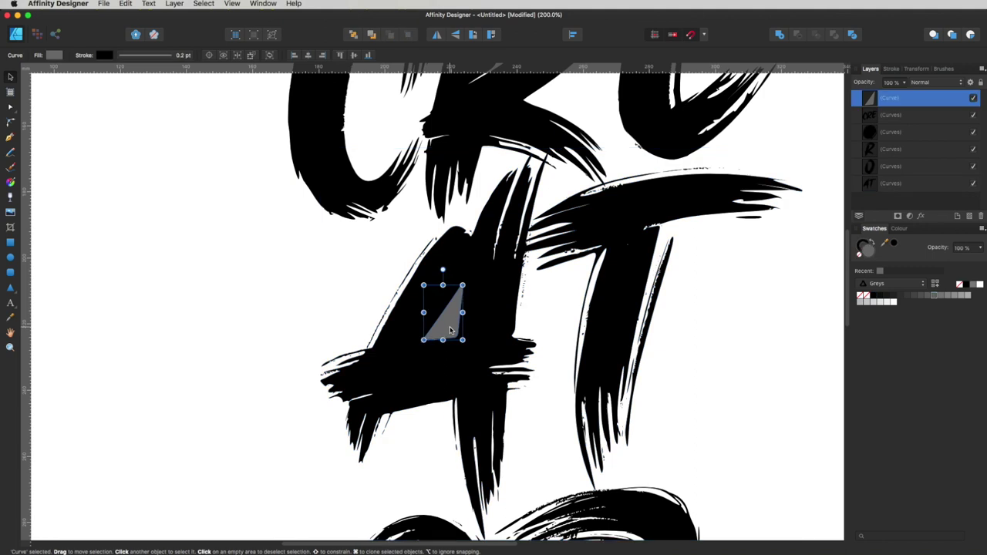
pyautogui.keyDown('shift'); pyautogui.click(496, 289); pyautogui.keyUp('shift')
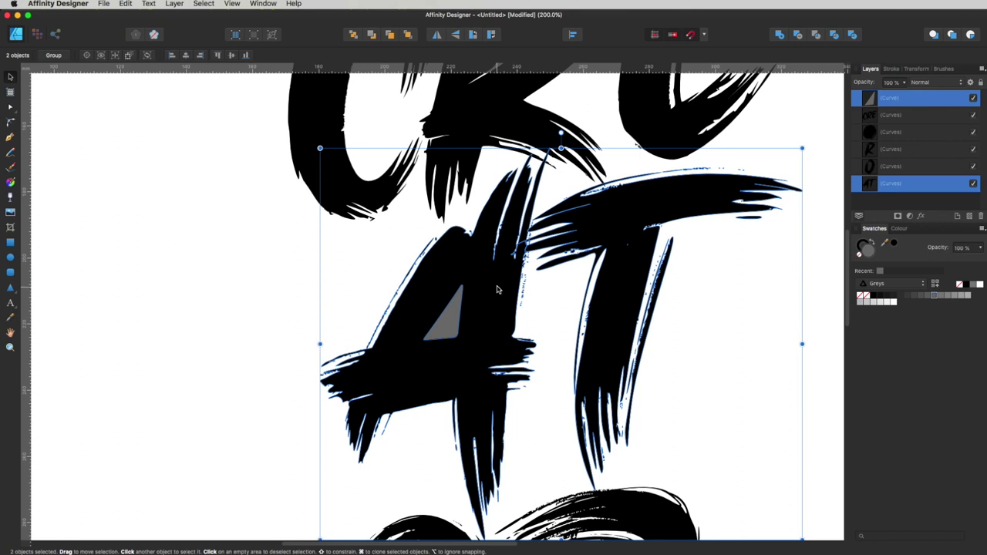
pyautogui.click(798, 37)
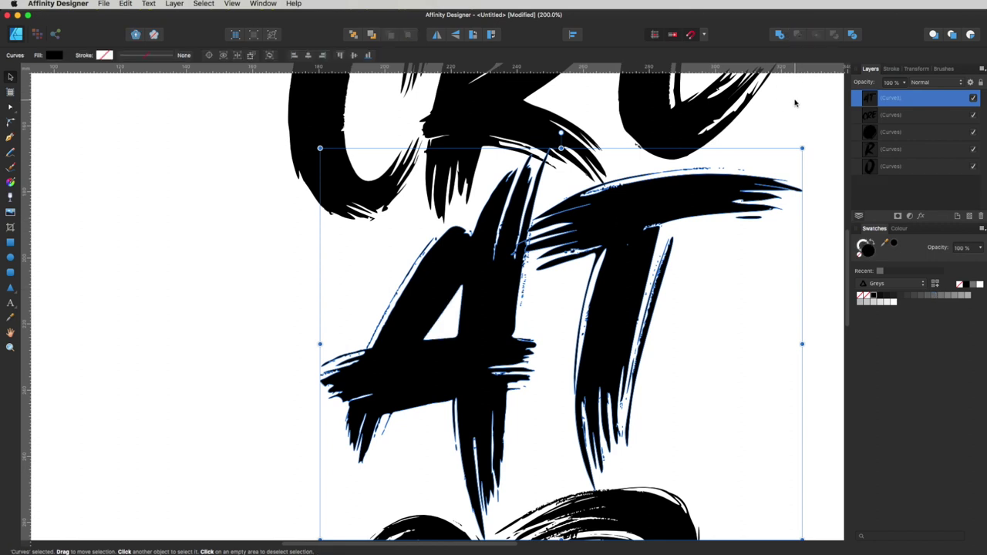
# Cut the AT shape, check the emptied middle row for leftover fragments, and paste the shape back in place
pyautogui.press('space')
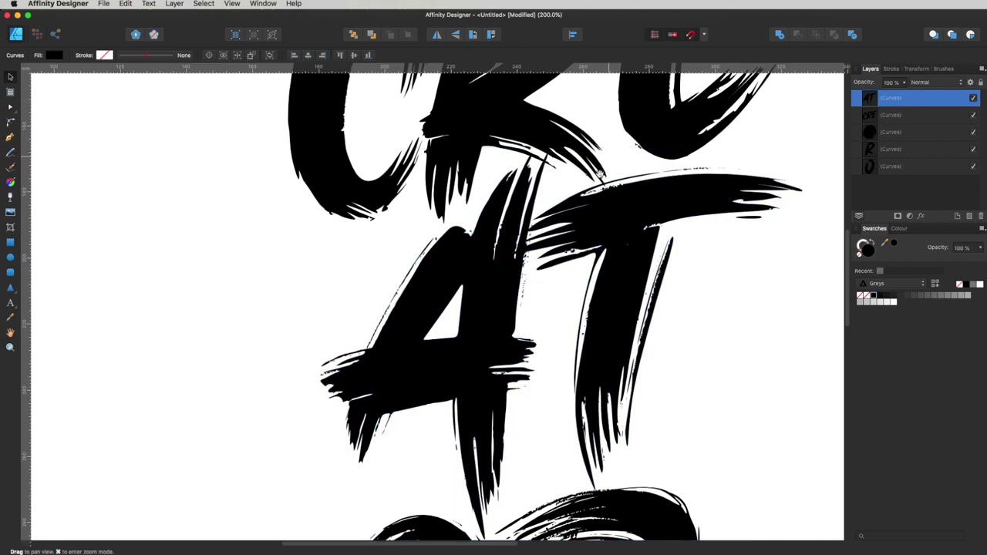
pyautogui.moveTo(610, 155); pyautogui.dragTo(598, 264)
pyautogui.moveTo(632, 336); pyautogui.dragTo(623, 260)
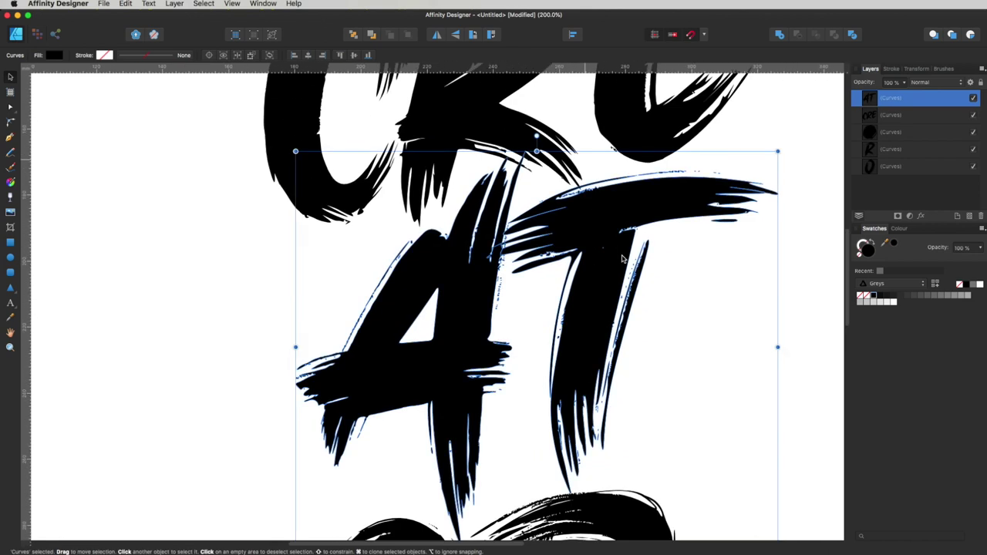
pyautogui.press('super+x')
pyautogui.press('super+space')
pyautogui.keyDown('alt'); pyautogui.keyDown('super'); pyautogui.click(619, 388); pyautogui.keyUp('super'); pyautogui.keyUp('alt')
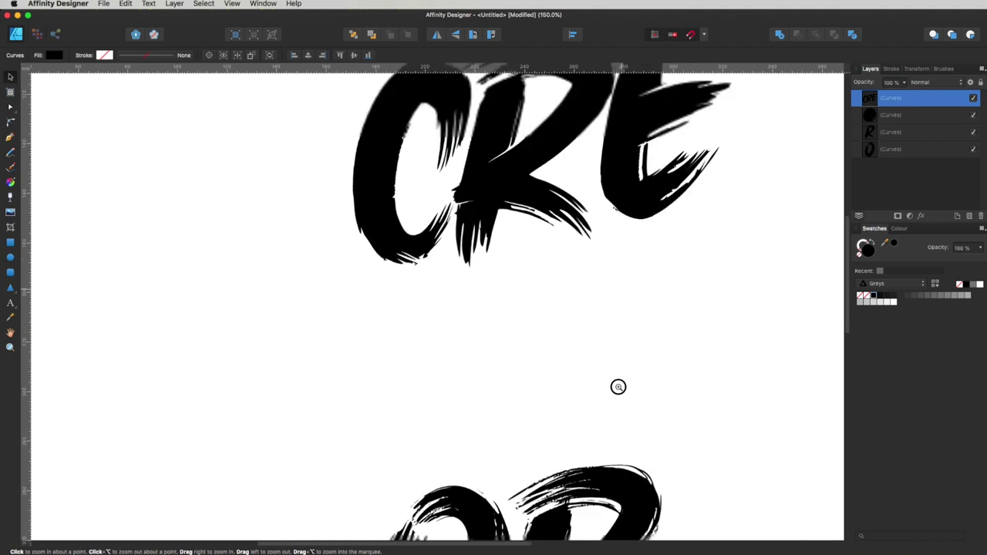
pyautogui.moveTo(753, 236); pyautogui.dragTo(391, 458)
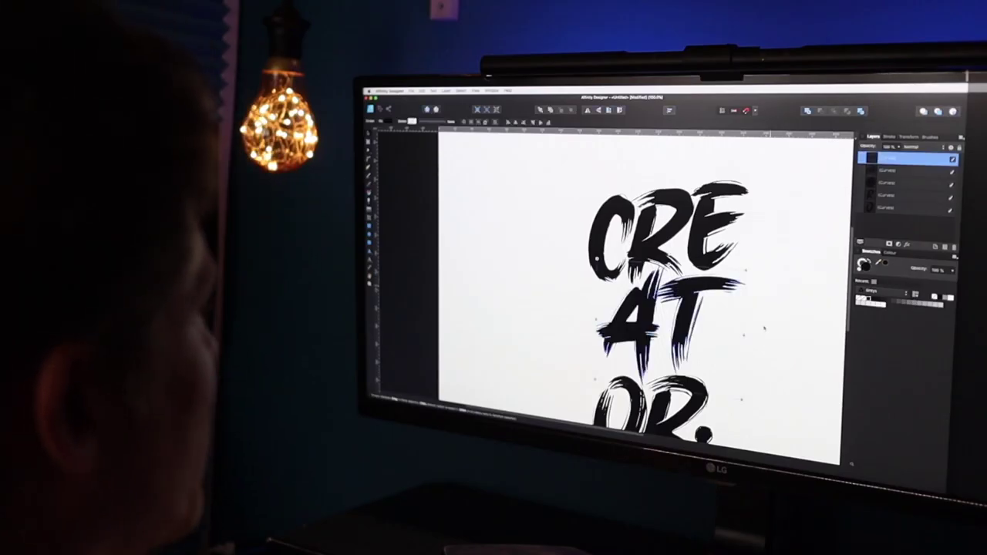
# Examine the cleaned CRE and AT rows and compare them with the still rough OR row and its period
pyautogui.scroll(-2, 766, 286)
pyautogui.scroll(5, 654, 225)
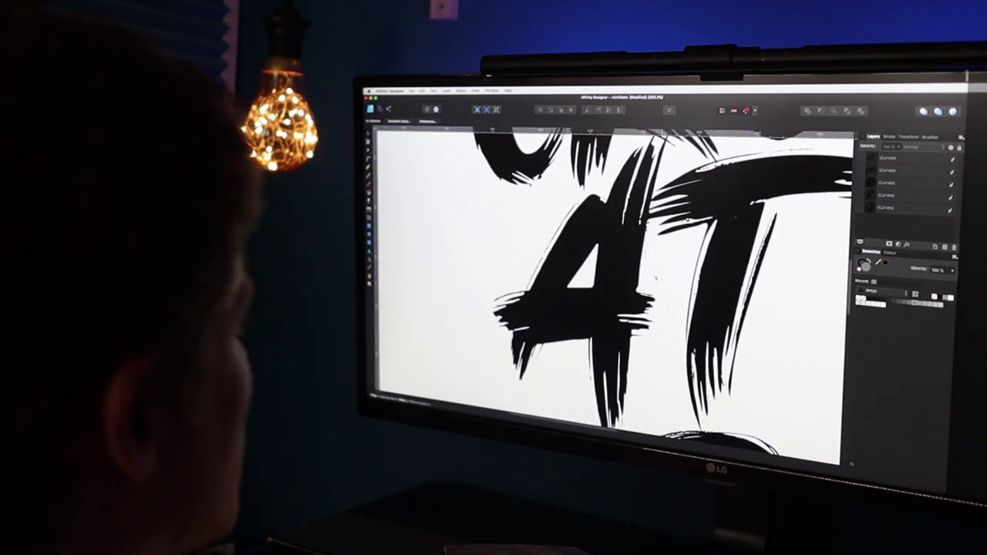
pyautogui.scroll(-3, 701, 346)
pyautogui.scroll(-3, 701, 345)
pyautogui.scroll(-3, 606, 296)
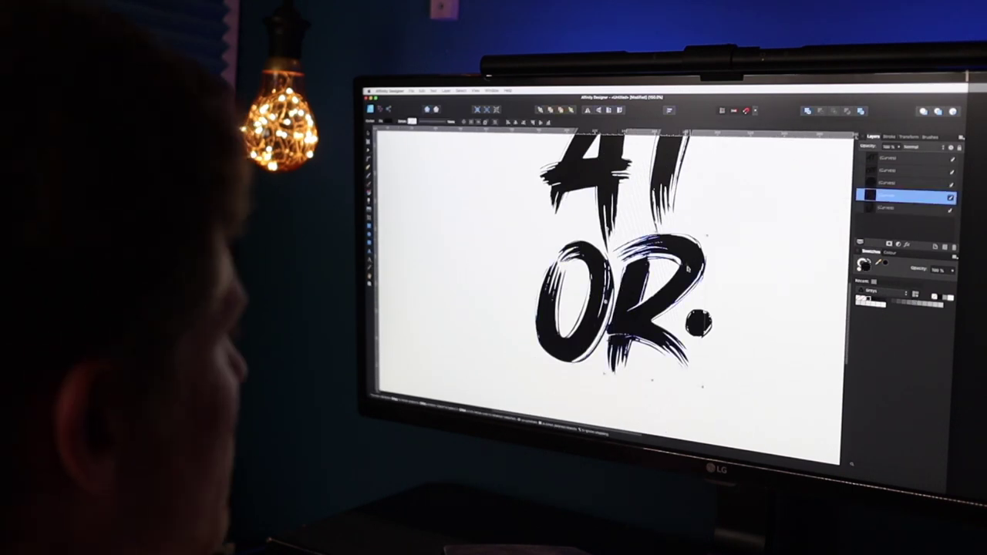
pyautogui.scroll(5, 686, 247)
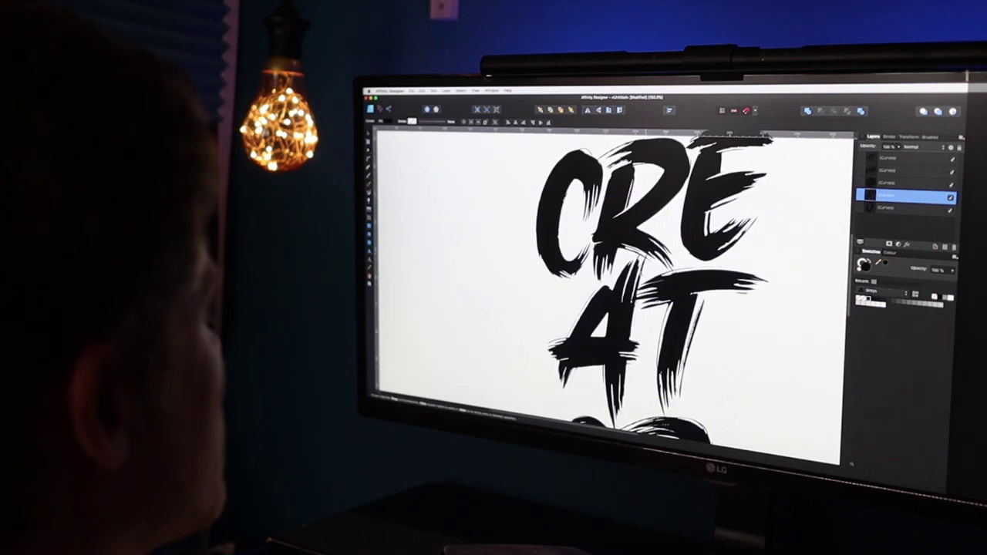
pyautogui.click(617, 219)
pyautogui.scroll(-5, 617, 218)
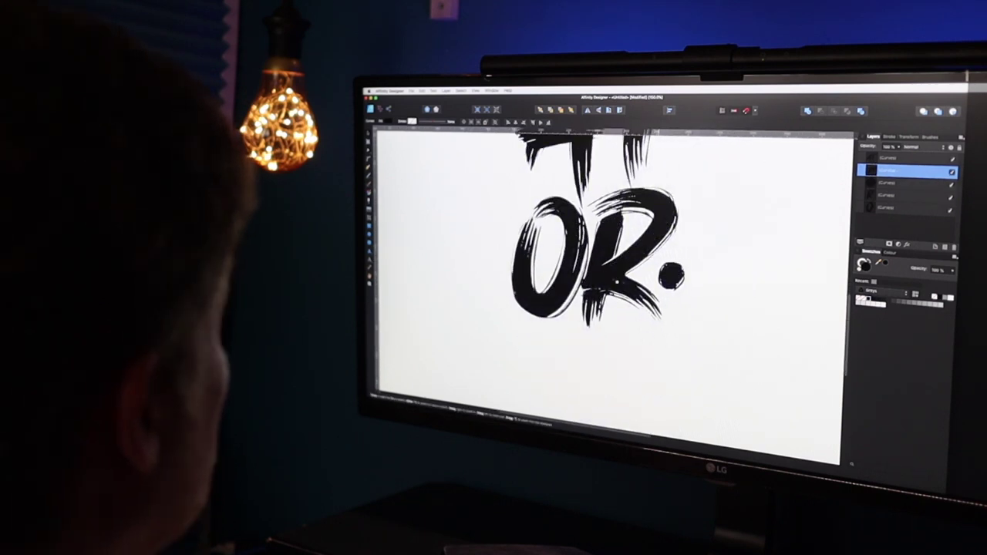
pyautogui.scroll(3, 604, 268)
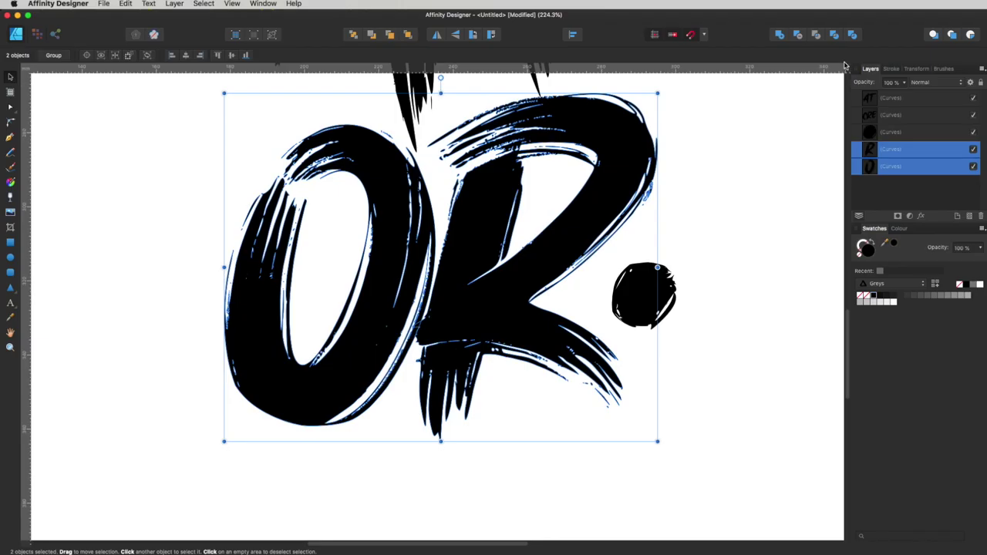
# Move the period slightly lower and closer to the leg of the bottom-row R
pyautogui.click(727, 269)
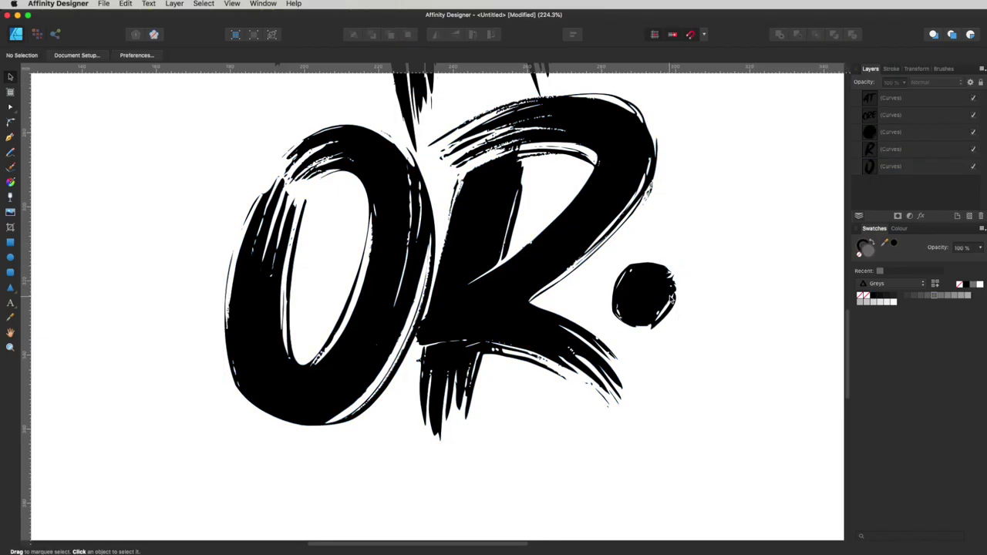
pyautogui.moveTo(670, 297); pyautogui.dragTo(665, 317)
pyautogui.click(715, 286)
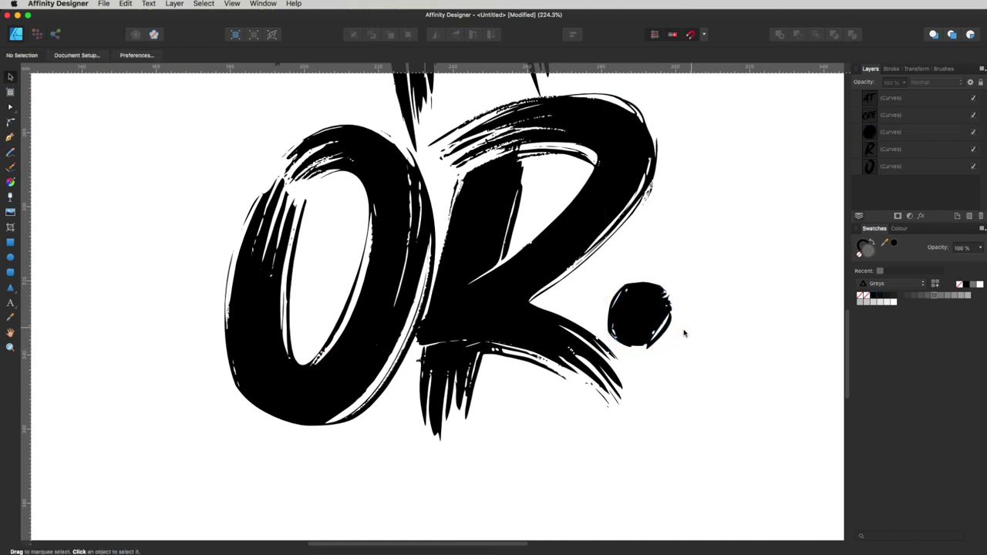
# Divide the period and the bottom-row R and O together into separate curves and clear the selection
pyautogui.click(637, 319)
pyautogui.keyDown('shift'); pyautogui.click(494, 288); pyautogui.keyUp('shift')
pyautogui.keyDown('shift'); pyautogui.click(396, 290); pyautogui.keyUp('shift')
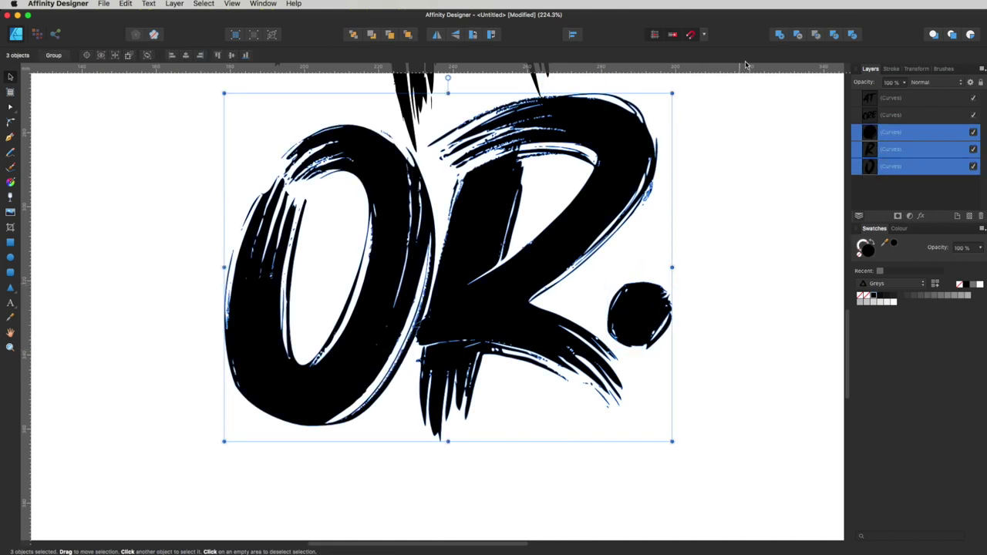
pyautogui.click(853, 36)
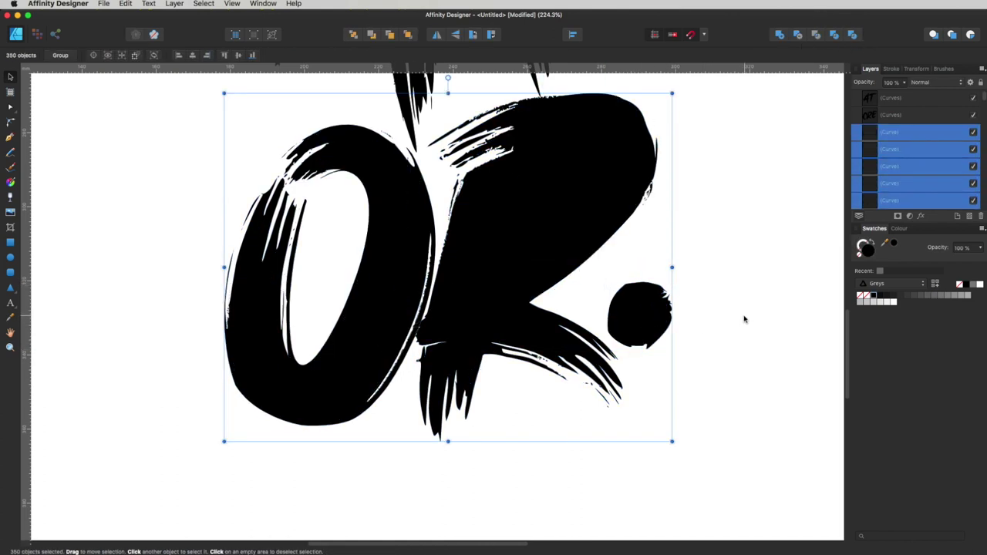
pyautogui.press('super+d')
# Try to merge the bottom-row R, O and period into a single shape, and undo it
pyautogui.click(501, 211)
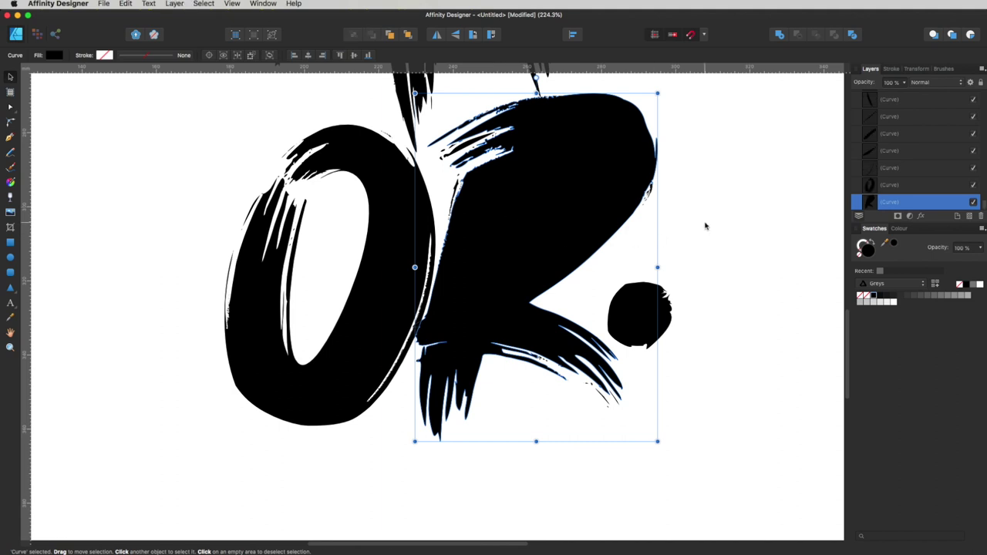
pyautogui.click(705, 223)
pyautogui.click(533, 220)
pyautogui.click(615, 183)
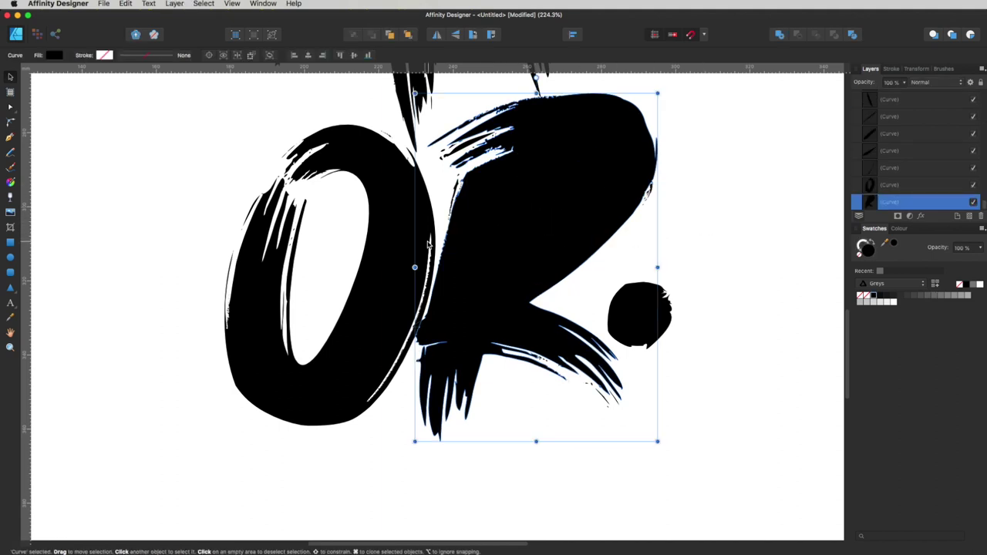
pyautogui.keyDown('shift'); pyautogui.click(385, 251); pyautogui.keyUp('shift')
pyautogui.keyDown('shift'); pyautogui.click(620, 324); pyautogui.keyUp('shift')
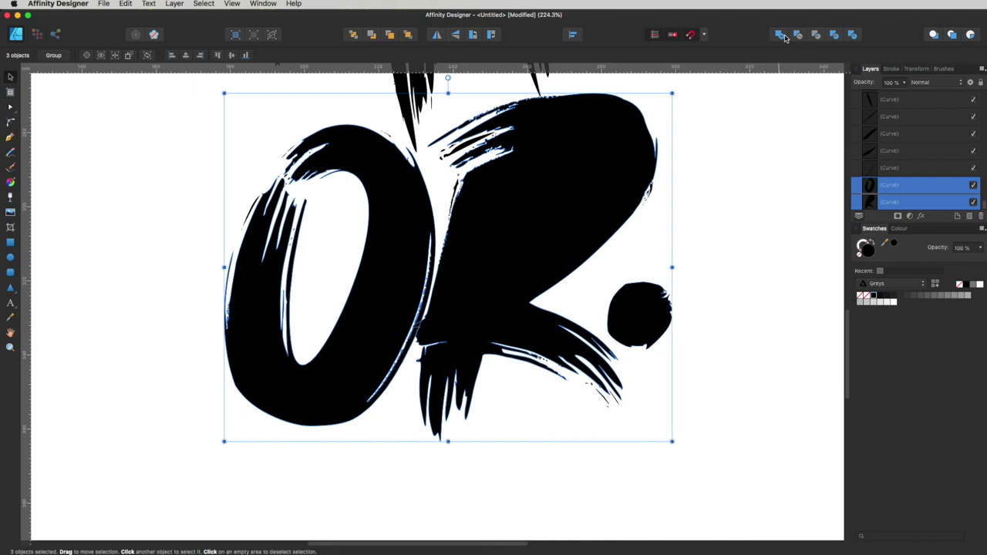
pyautogui.click(782, 35)
pyautogui.press('super+z')
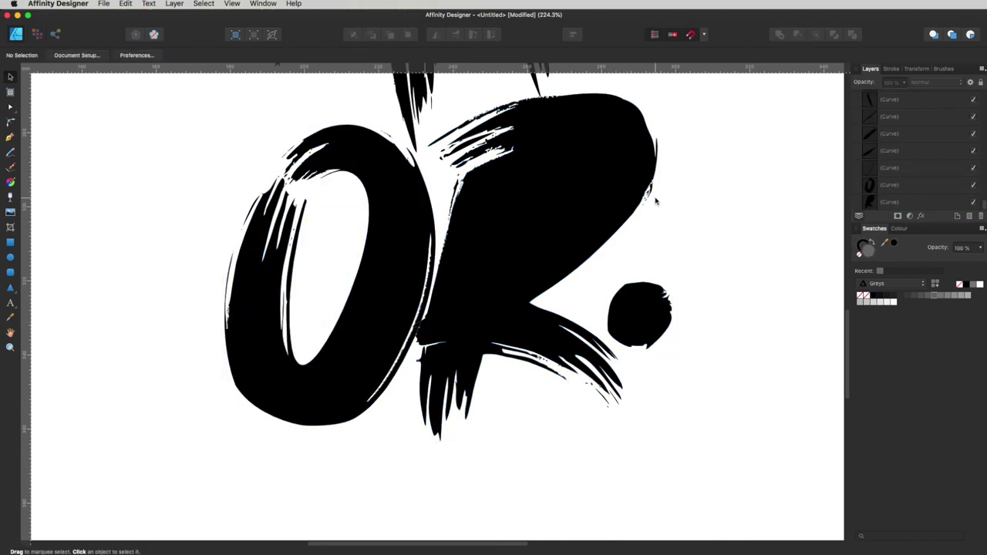
# Try to merge only the bottom-row O and R, leaving out the period, and undo the attempt
pyautogui.click(400, 203)
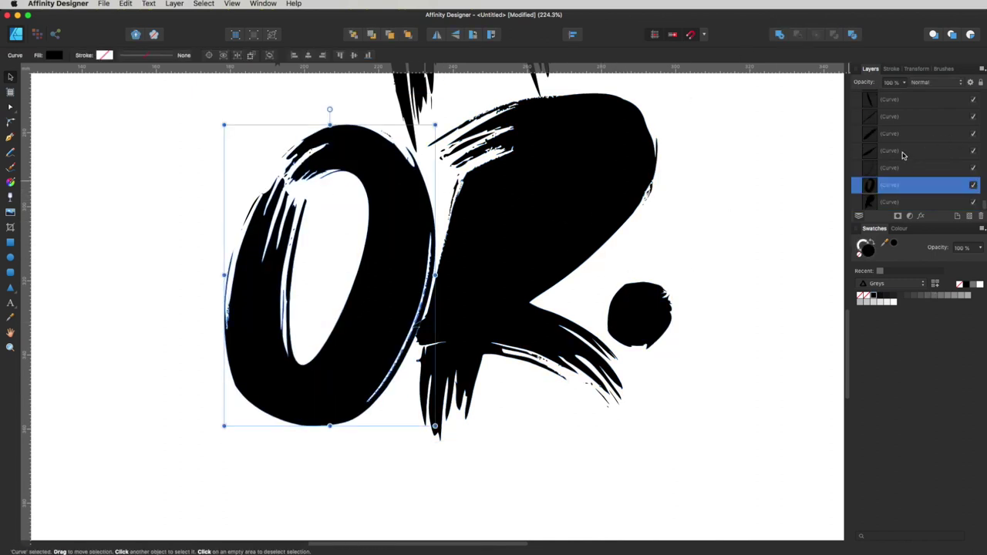
pyautogui.keyDown('shift'); pyautogui.click(886, 202); pyautogui.keyUp('shift')
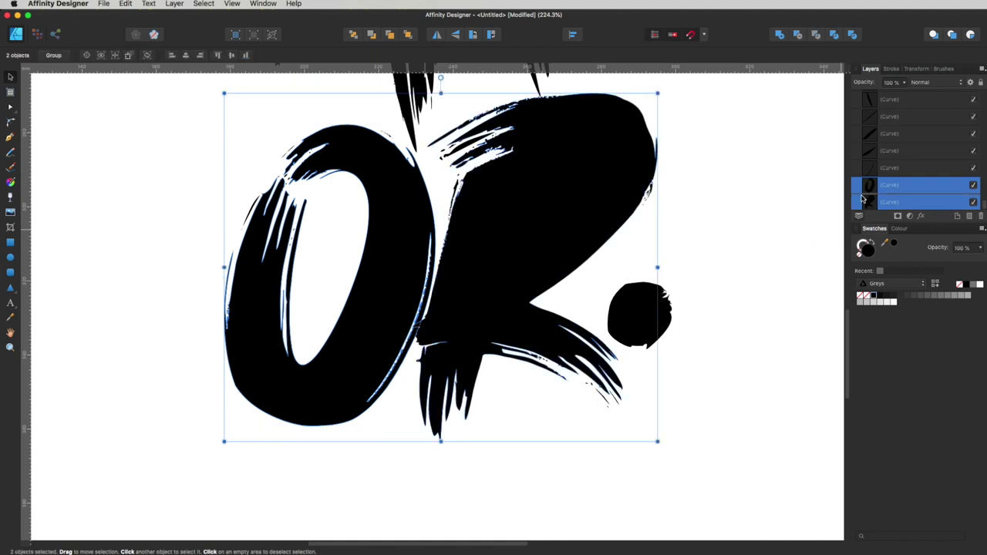
pyautogui.click(778, 37)
pyautogui.press('super+z')
pyautogui.click(740, 211)
pyautogui.click(392, 191)
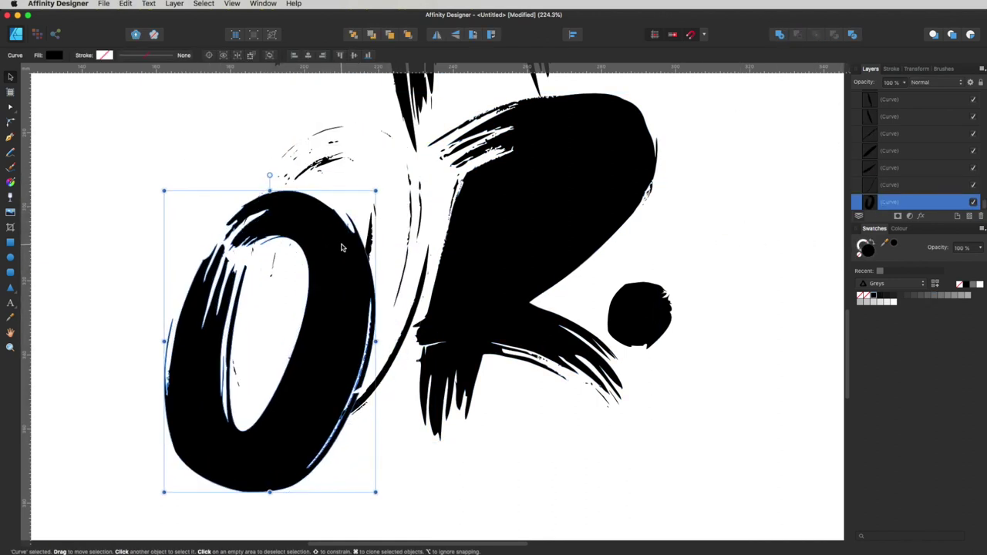
pyautogui.keyDown('shift'); pyautogui.click(561, 135); pyautogui.keyUp('shift')
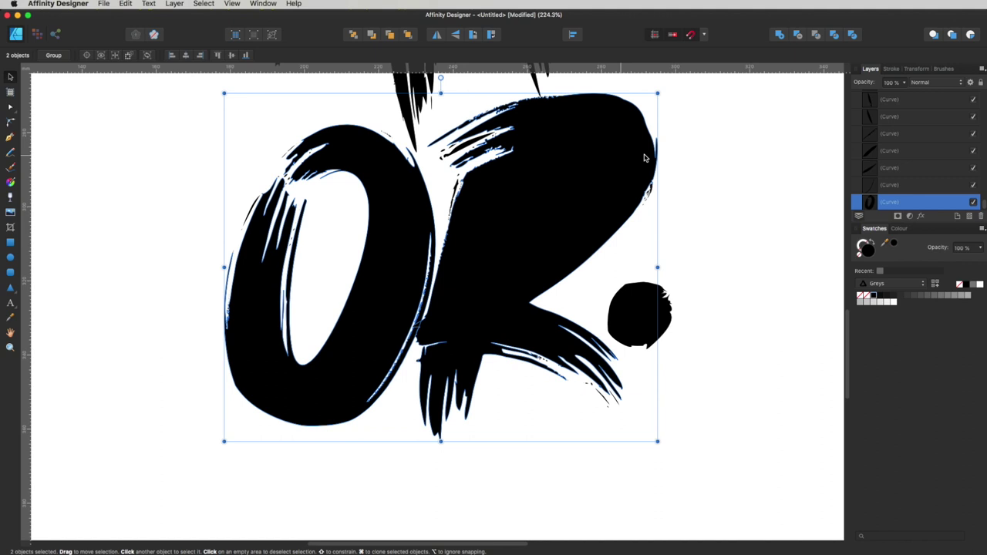
pyautogui.click(780, 36)
pyautogui.press('super+z')
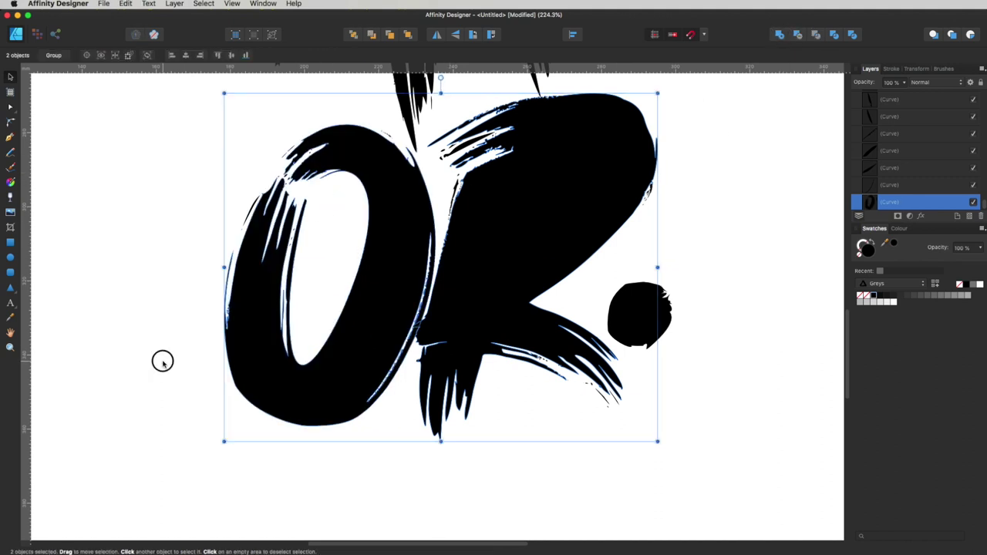
pyautogui.click(240, 333)
pyautogui.moveTo(241, 333); pyautogui.dragTo(126, 381)
pyautogui.press('super+z')
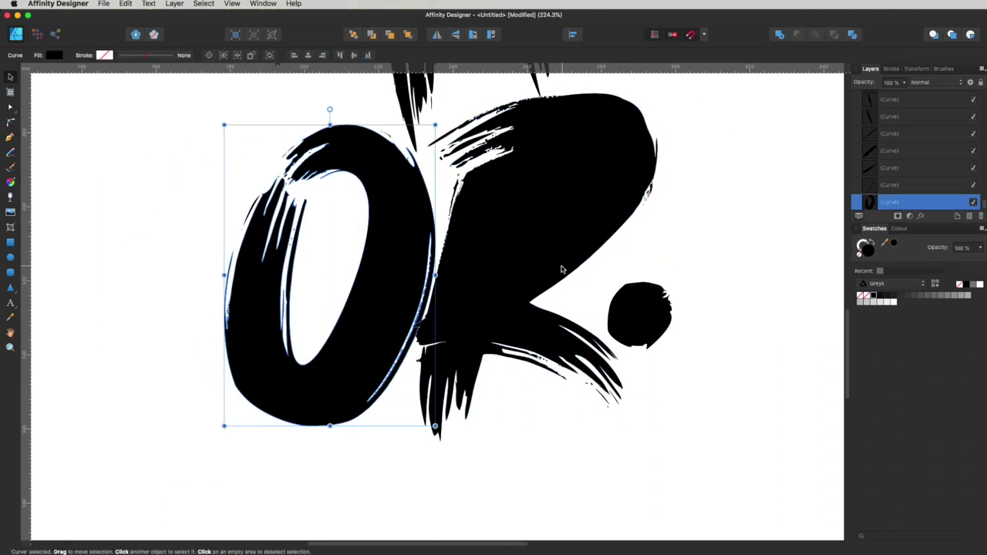
# Select the bottom-row O, R and period together and cut them out of the design
pyautogui.keyDown('shift'); pyautogui.click(521, 298); pyautogui.keyUp('shift')
pyautogui.keyDown('shift'); pyautogui.click(635, 315); pyautogui.keyUp('shift')
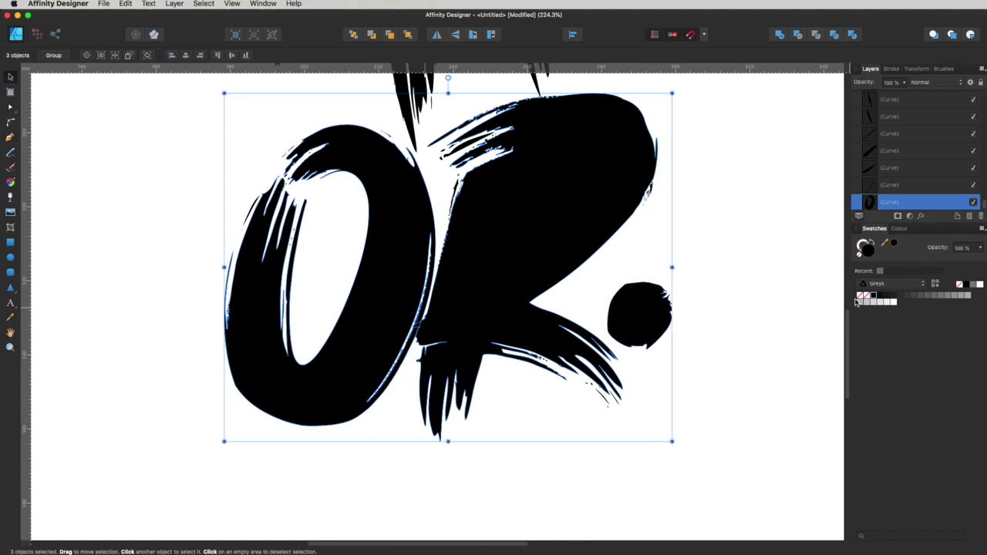
pyautogui.press('Delete')
# Lock the counter shape of the bottom-row R and delete all the loose texture fragments around it
pyautogui.click(538, 202)
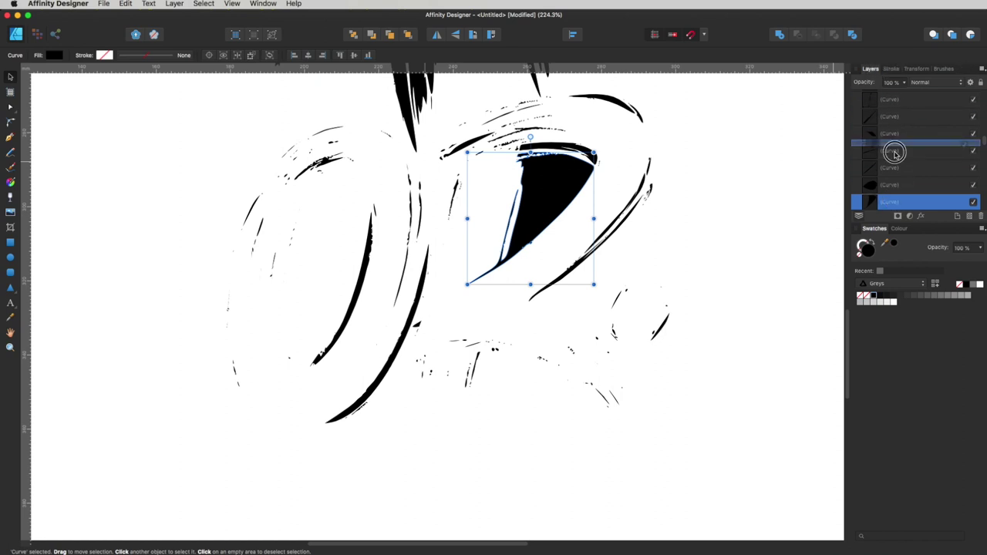
pyautogui.click(982, 82)
pyautogui.click(698, 239)
pyautogui.scroll(-3, 711, 310)
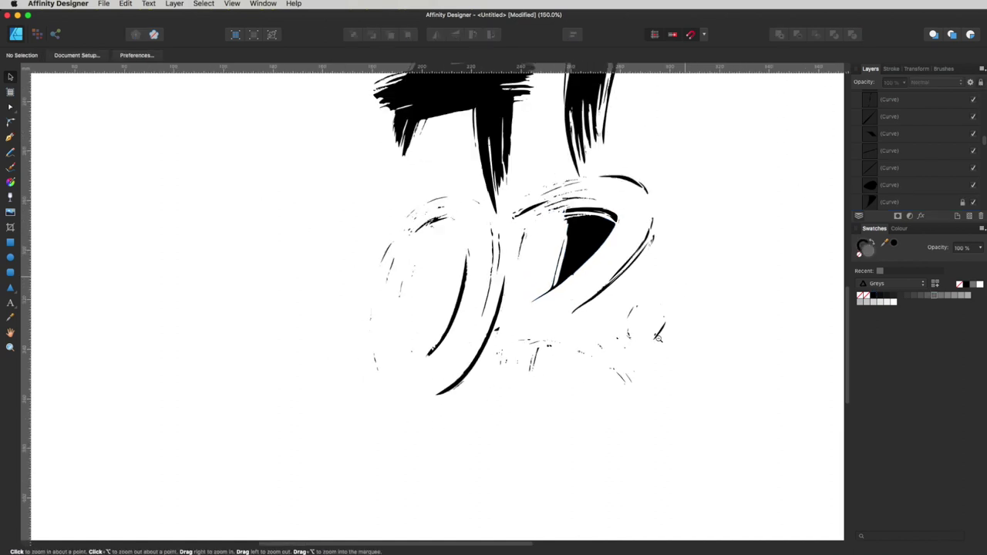
pyautogui.moveTo(754, 469); pyautogui.dragTo(250, 149)
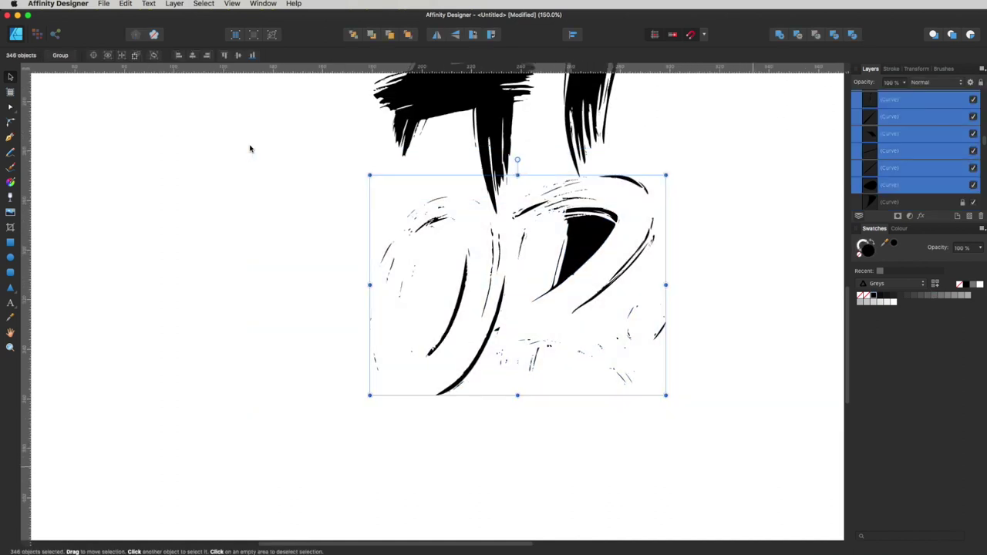
pyautogui.press('Delete')
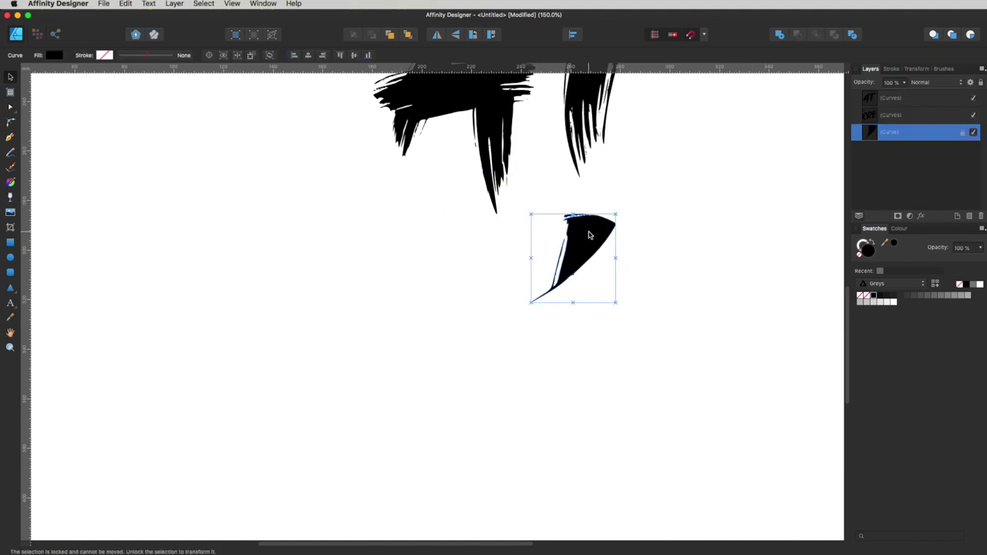
# Unlock the R's counter shape and paste the cut O, R and period back in place
pyautogui.click(974, 133)
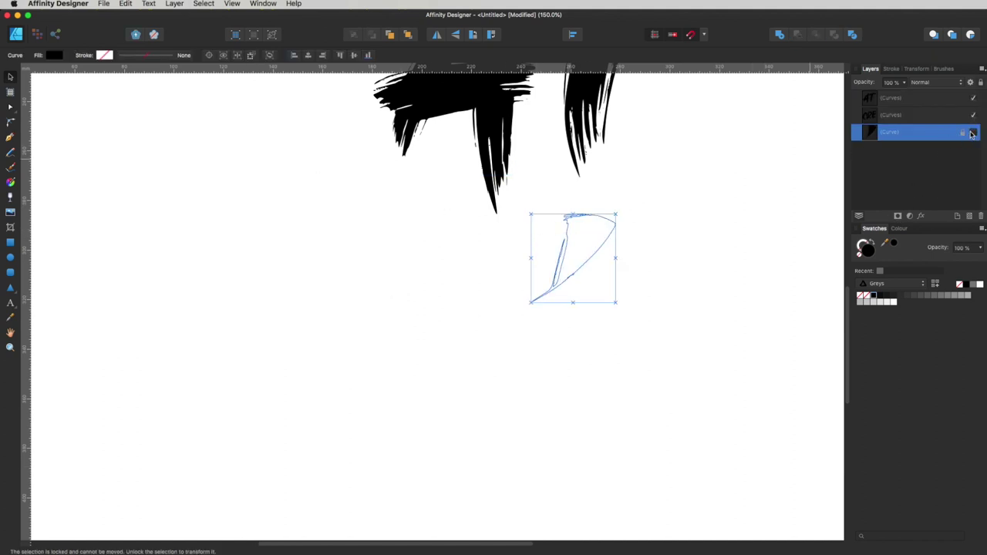
pyautogui.click(972, 134)
pyautogui.click(981, 83)
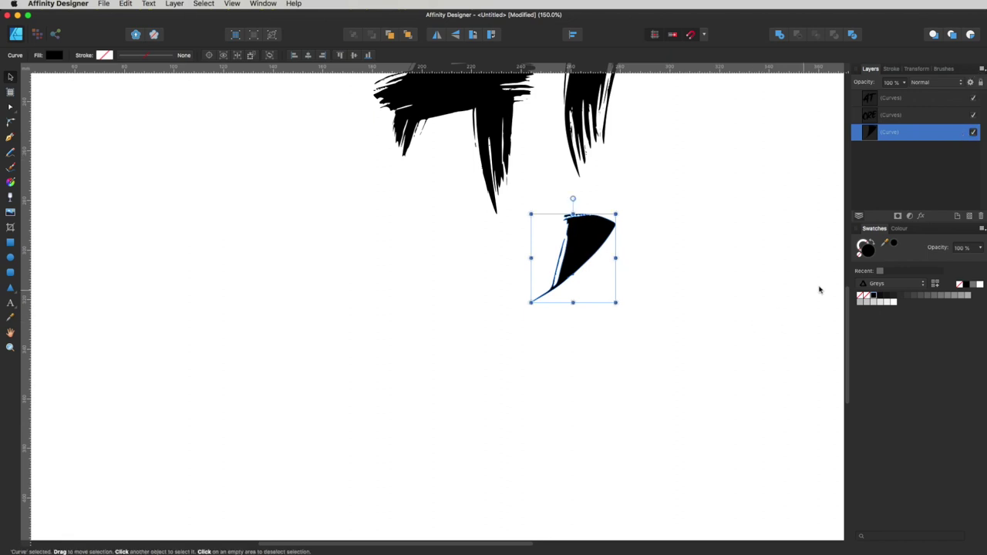
pyautogui.click(725, 306)
pyautogui.press('super+v')
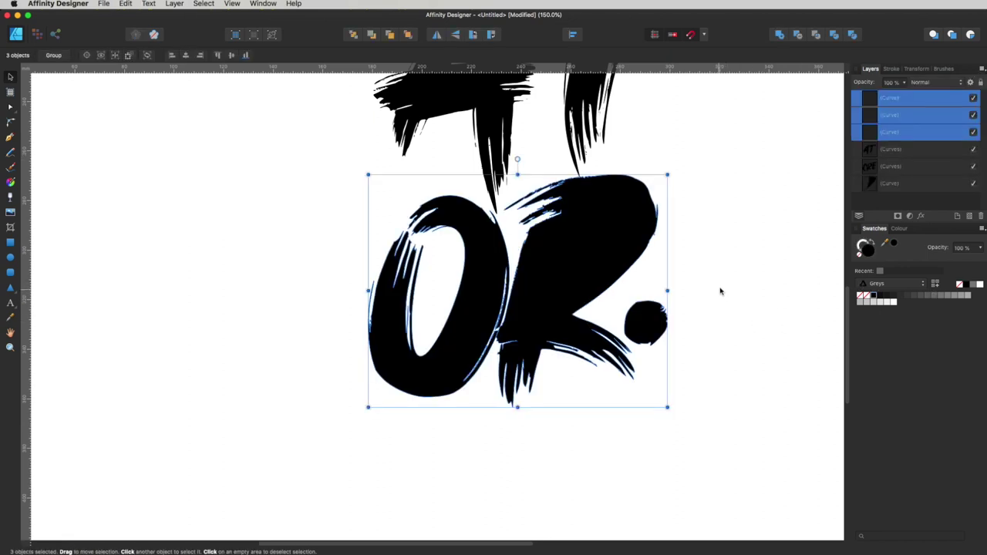
pyautogui.click(718, 289)
# Merge the bottom-row O and R into one shape with the Add operation
pyautogui.click(509, 243)
pyautogui.scroll(5, 508, 242)
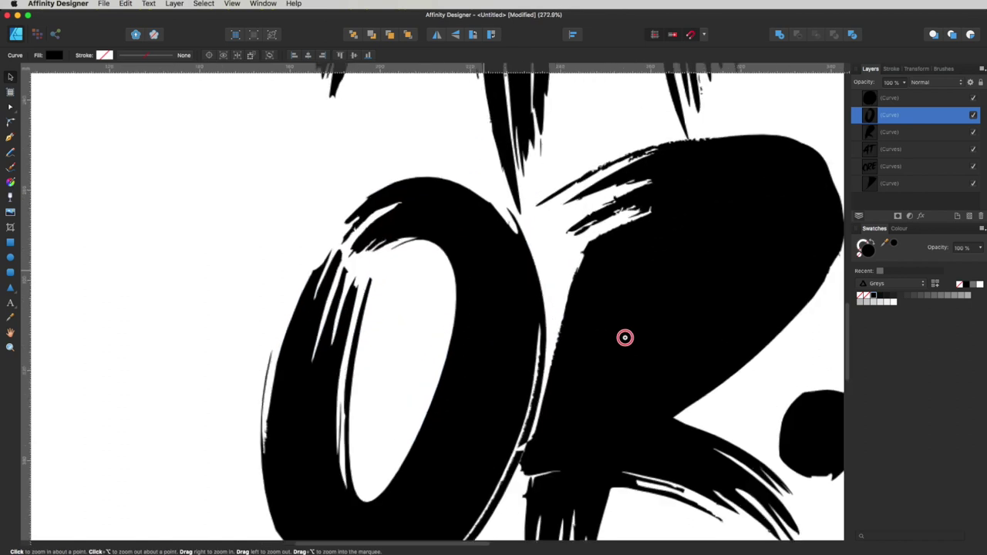
pyautogui.scroll(-4, 525, 332)
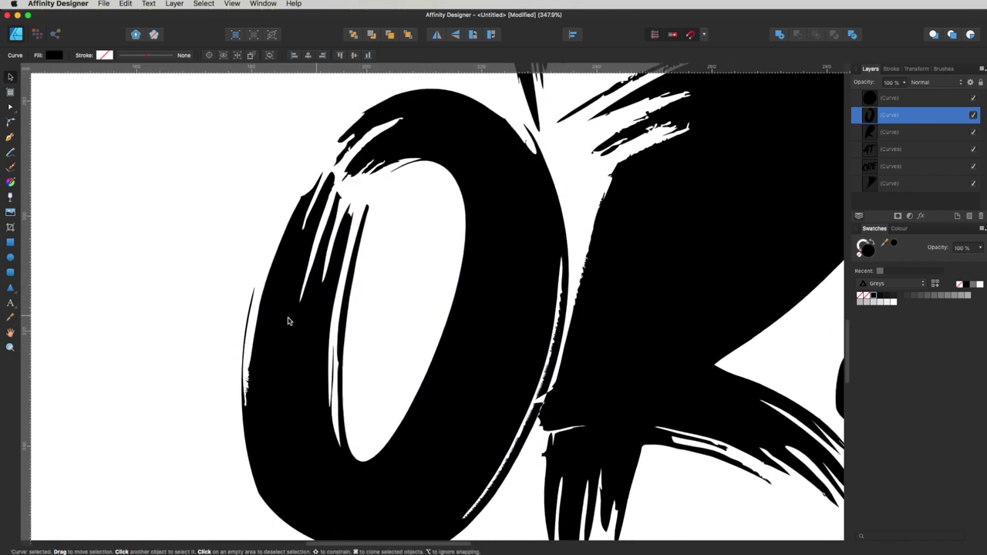
pyautogui.click(139, 307)
pyautogui.click(266, 376)
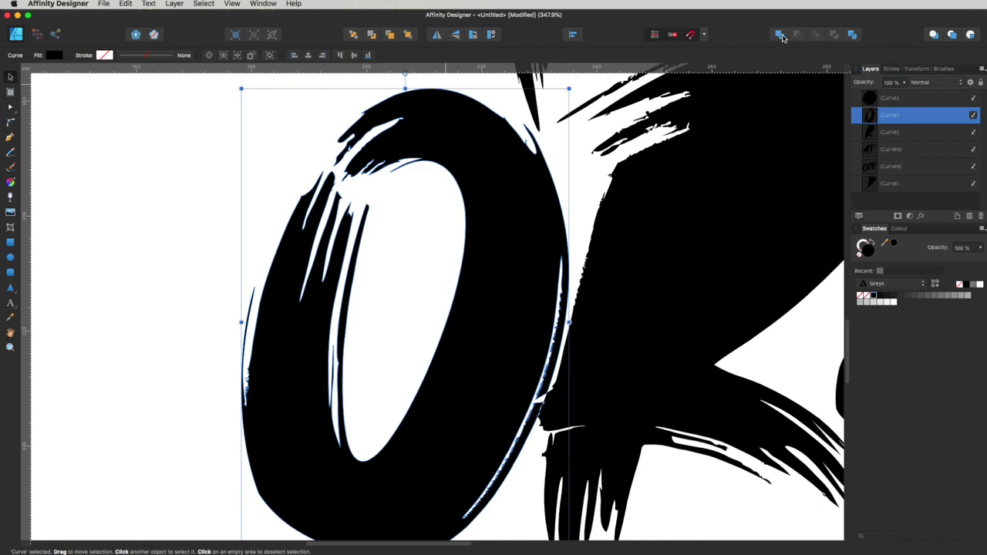
pyautogui.keyDown('shift'); pyautogui.click(728, 262); pyautogui.keyUp('shift')
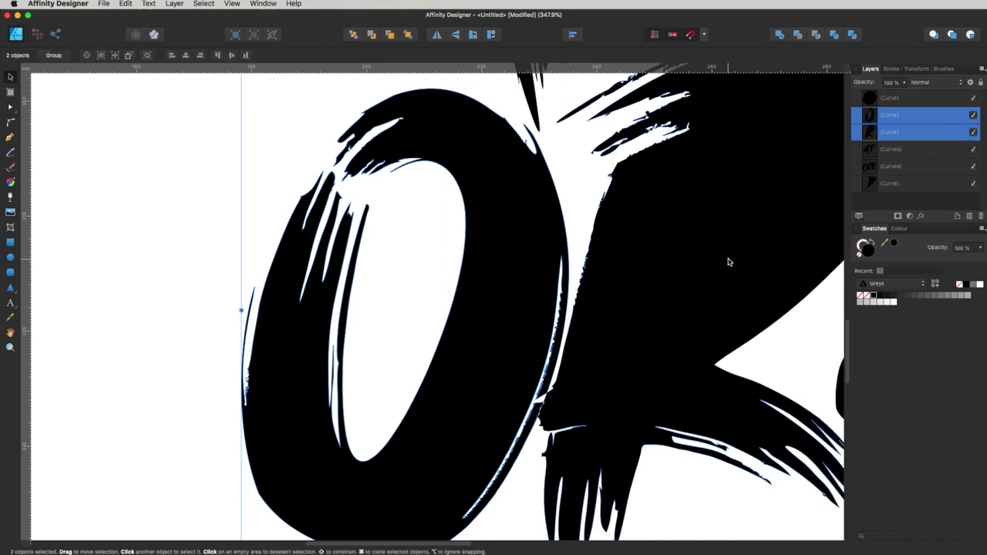
pyautogui.click(780, 35)
# Merge the period with the combined OR shape and clear the selection
pyautogui.moveTo(622, 239); pyautogui.dragTo(460, 174)
pyautogui.keyDown('alt'); pyautogui.keyDown('super'); pyautogui.click(663, 285); pyautogui.keyUp('super'); pyautogui.keyUp('alt')
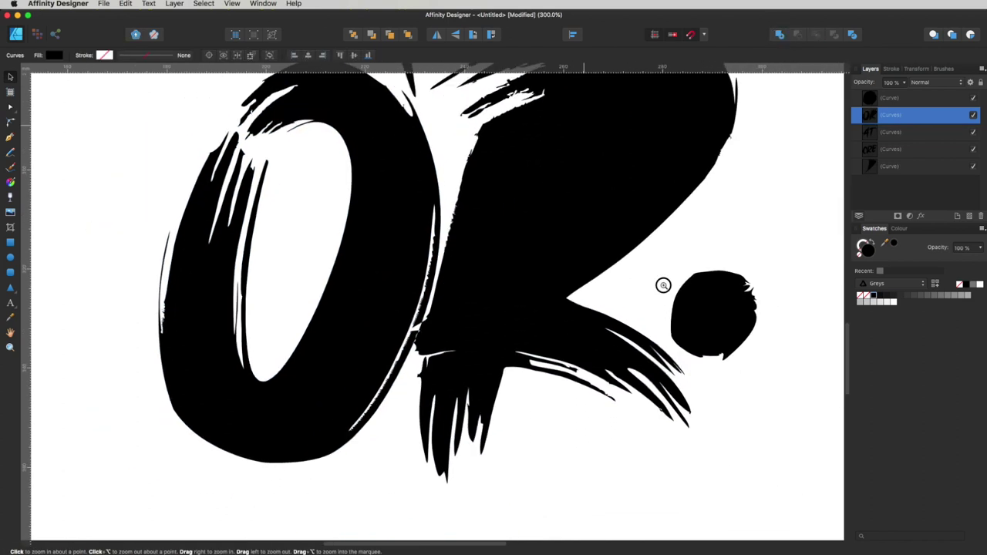
pyautogui.keyDown('alt'); pyautogui.click(663, 285); pyautogui.keyUp('alt')
pyautogui.press('v')
pyautogui.keyDown('shift'); pyautogui.click(887, 98); pyautogui.keyUp('shift')
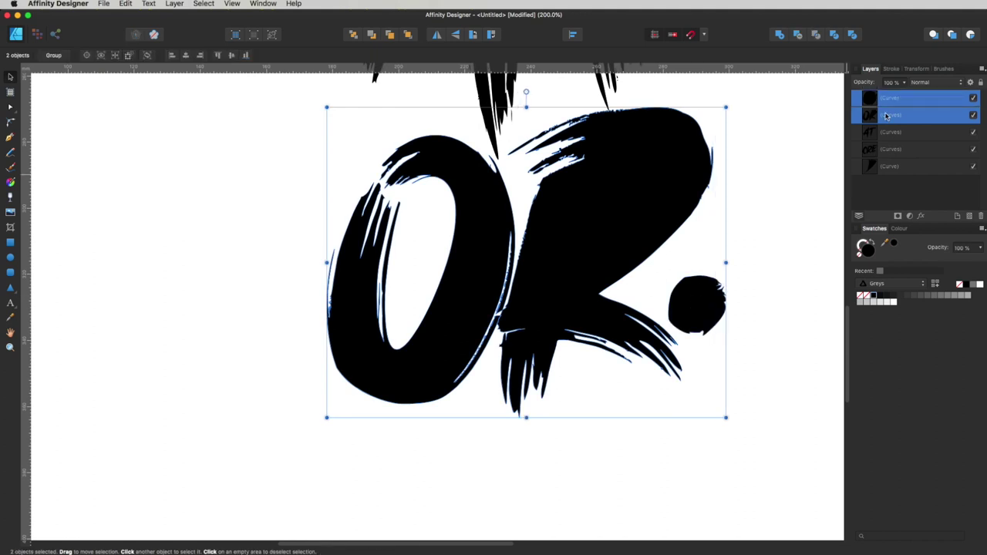
pyautogui.click(780, 35)
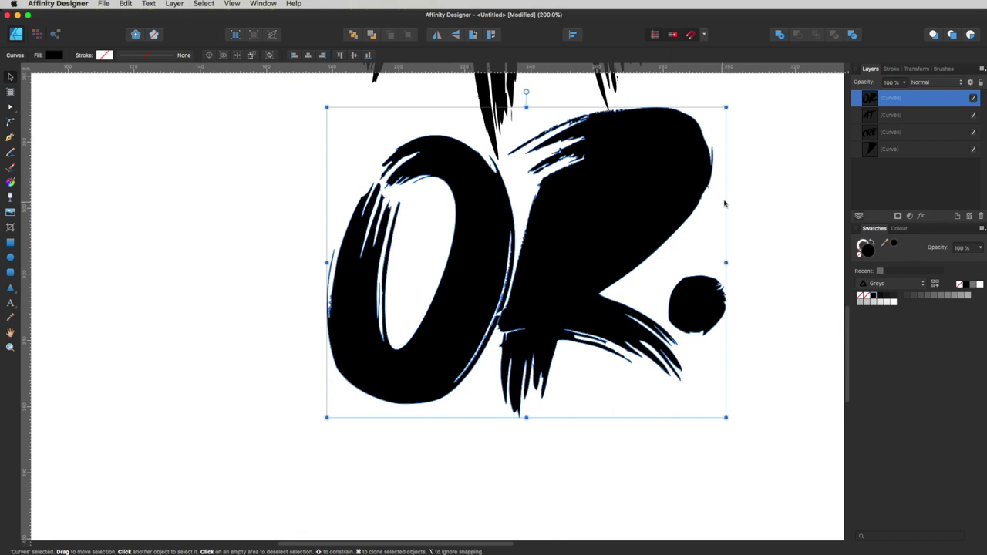
pyautogui.click(764, 214)
# Bring the R's counter shape to the front and subtract it from the OR shape to open the counter
pyautogui.click(601, 198)
pyautogui.click(911, 148)
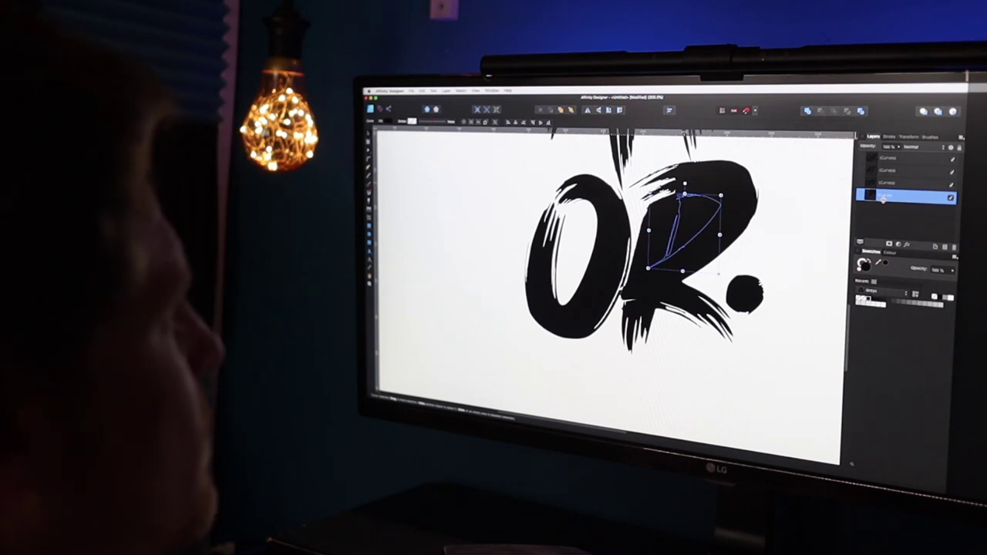
pyautogui.press('super+shift+]')
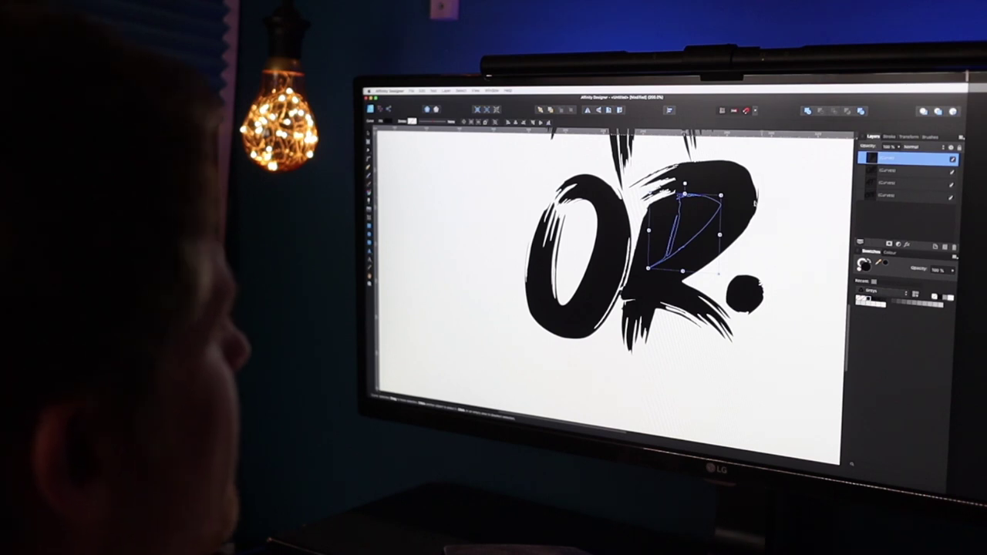
pyautogui.keyDown('shift'); pyautogui.click(741, 216); pyautogui.keyUp('shift')
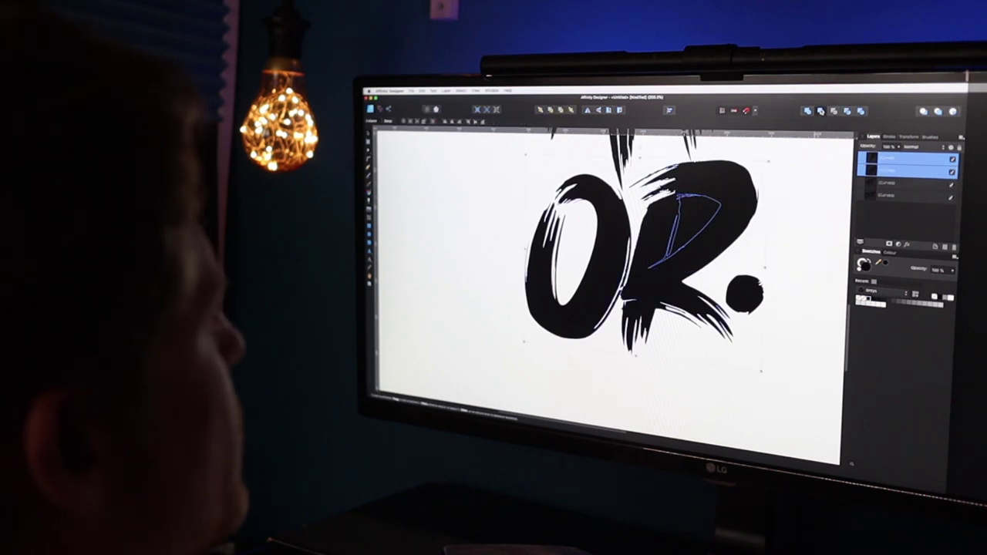
pyautogui.click(821, 110)
pyautogui.click(781, 208)
# Rename the layers of the three lettering rows from top to bottom of the design as Cre, At and Or
pyautogui.scroll(-2, 725, 283)
pyautogui.press('super+minus')
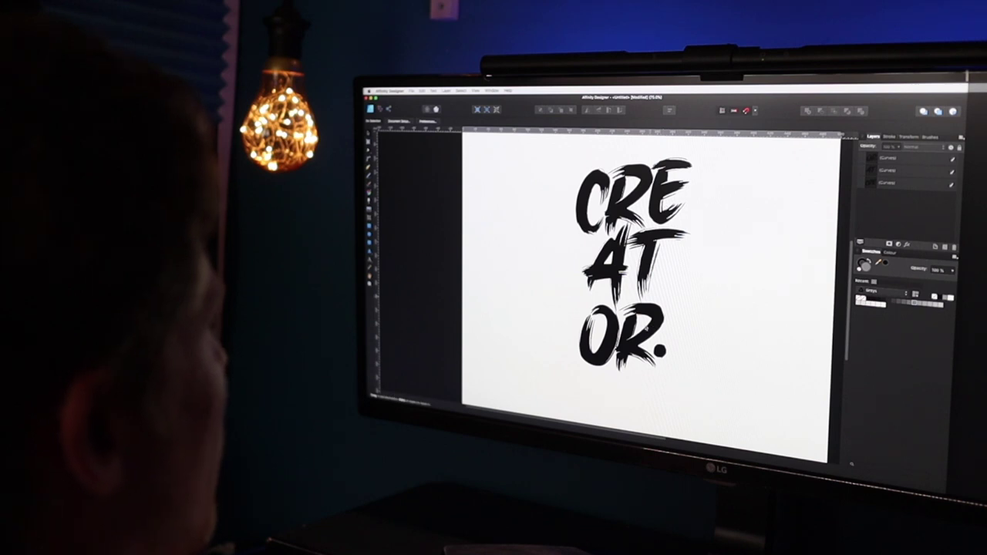
pyautogui.click(658, 335)
pyautogui.click(681, 302)
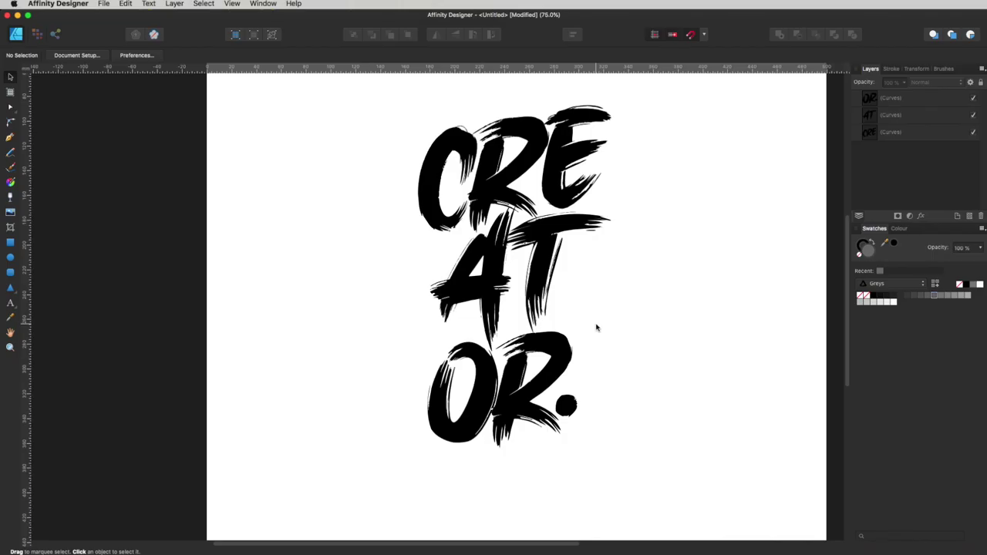
pyautogui.doubleClick(892, 132)
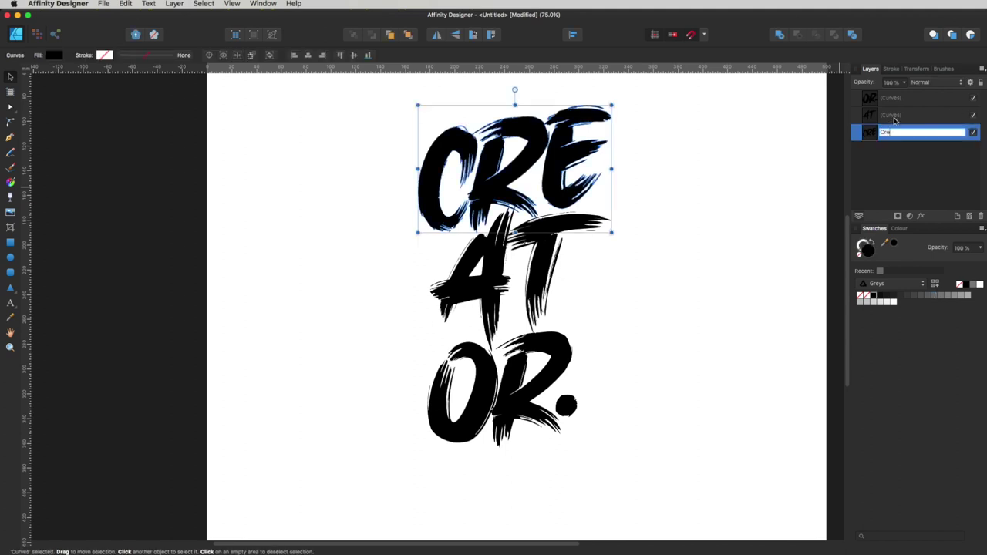
pyautogui.doubleClick(894, 115)
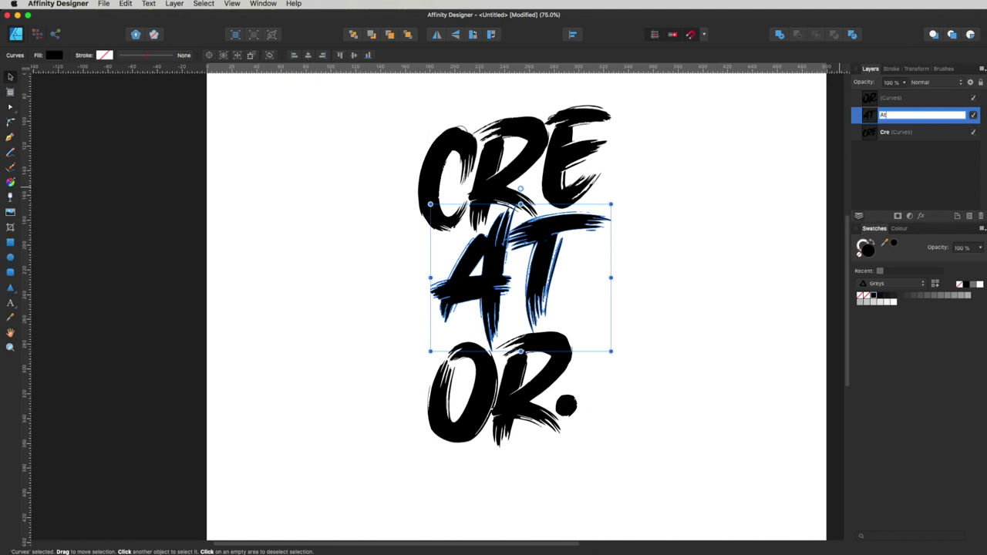
pyautogui.doubleClick(894, 98)
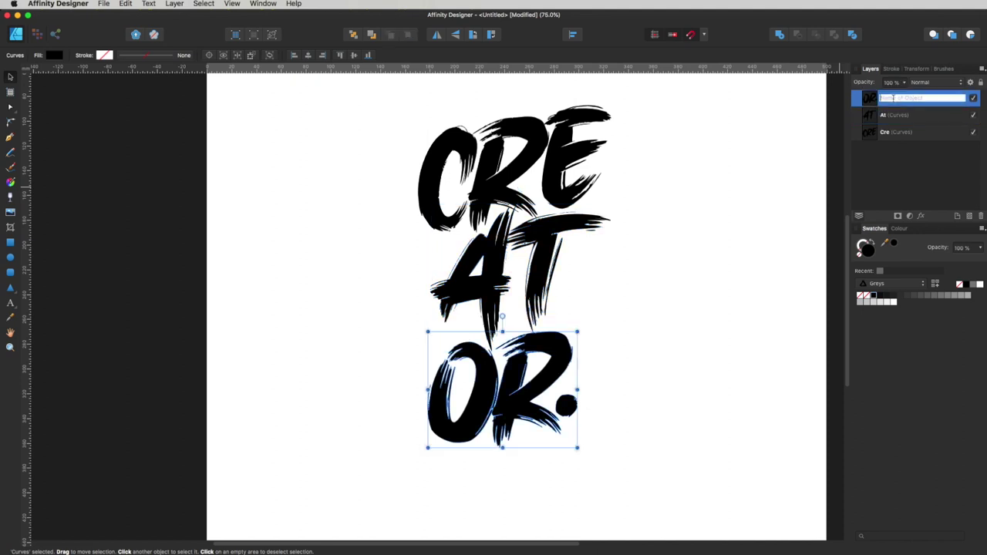
pyautogui.click(917, 164)
pyautogui.click(897, 134)
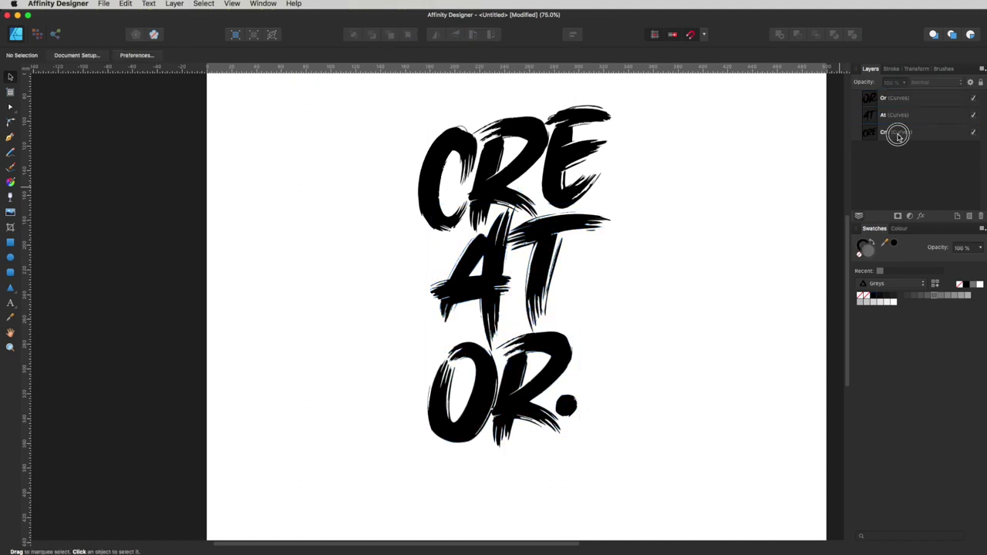
# Move the Cre layer to the top of the layer stack and select the CRE row
pyautogui.moveTo(893, 132); pyautogui.dragTo(858, 103)
pyautogui.click(884, 114)
pyautogui.click(887, 133)
pyautogui.click(764, 209)
pyautogui.moveTo(666, 331)
pyautogui.mouseDown()
pyautogui.moveTo(635, 388)
pyautogui.moveTo(653, 326)
pyautogui.mouseUp()
pyautogui.moveTo(657, 236); pyautogui.dragTo(662, 295)
pyautogui.moveTo(577, 263); pyautogui.dragTo(673, 309)
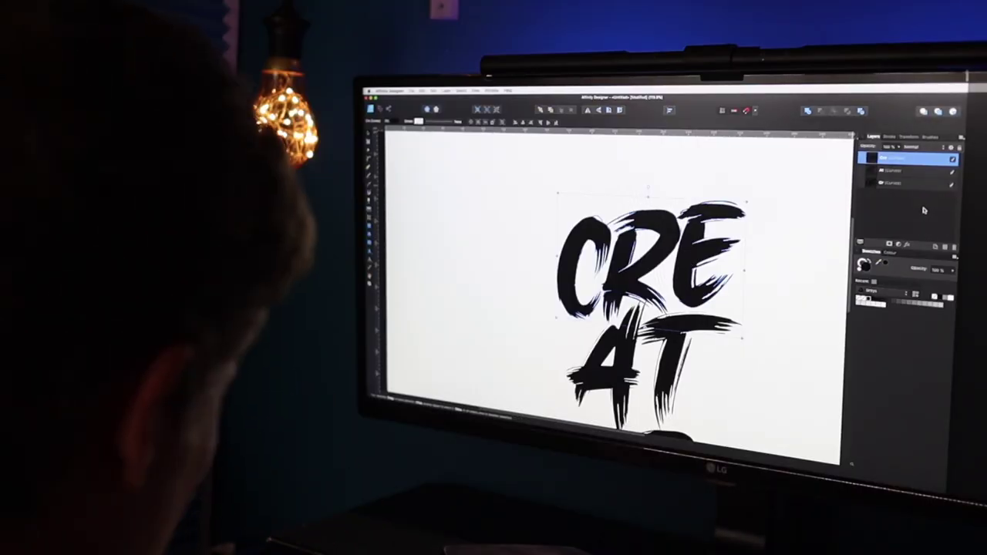
# Duplicate the Cre layer twice so that three copies are stacked, and clear the selection
pyautogui.press('super+j')
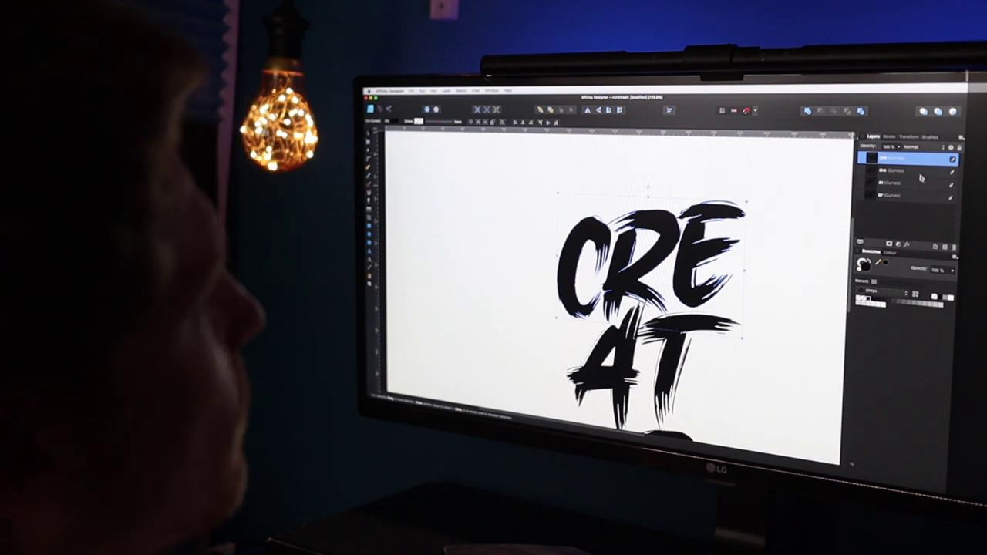
pyautogui.moveTo(913, 161); pyautogui.dragTo(929, 237)
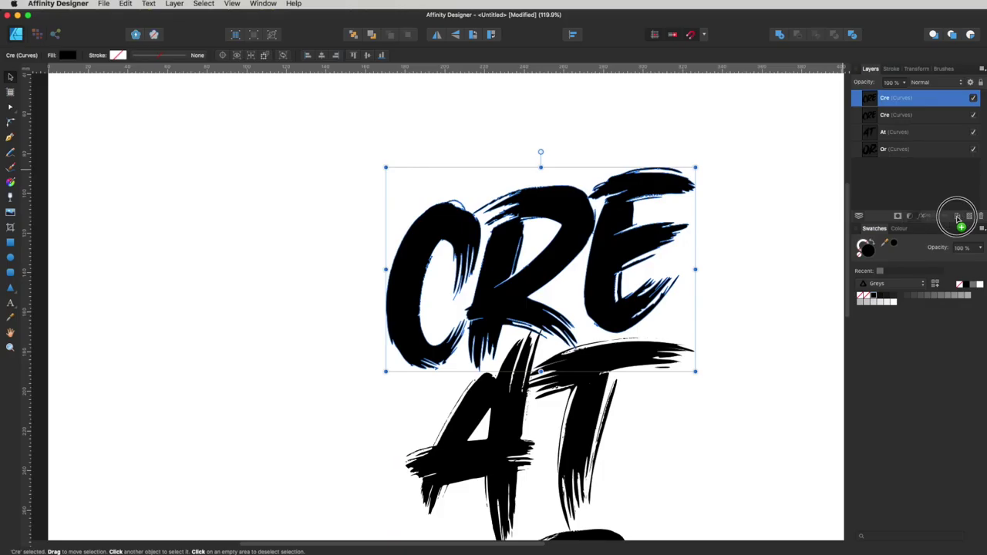
pyautogui.moveTo(963, 221); pyautogui.dragTo(959, 219)
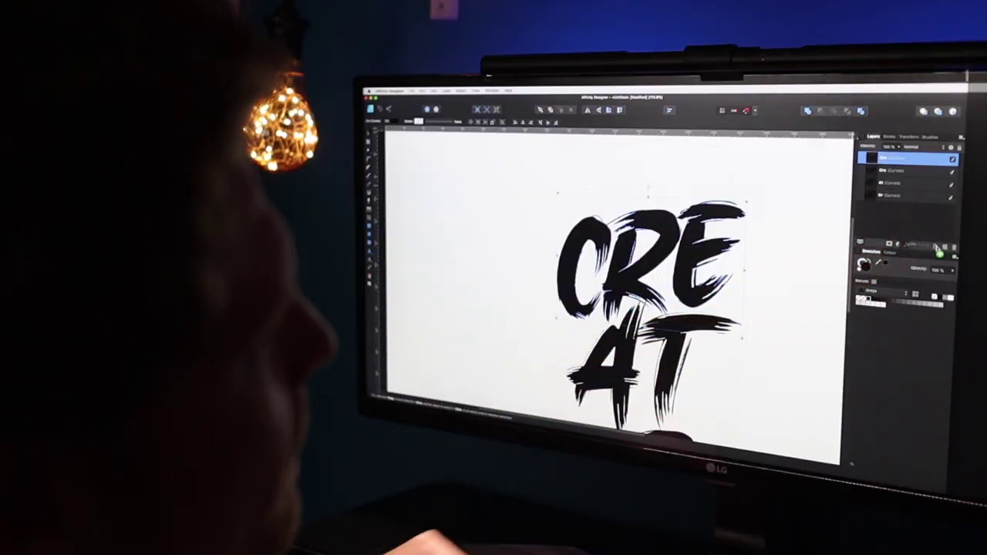
pyautogui.moveTo(936, 247); pyautogui.dragTo(937, 247)
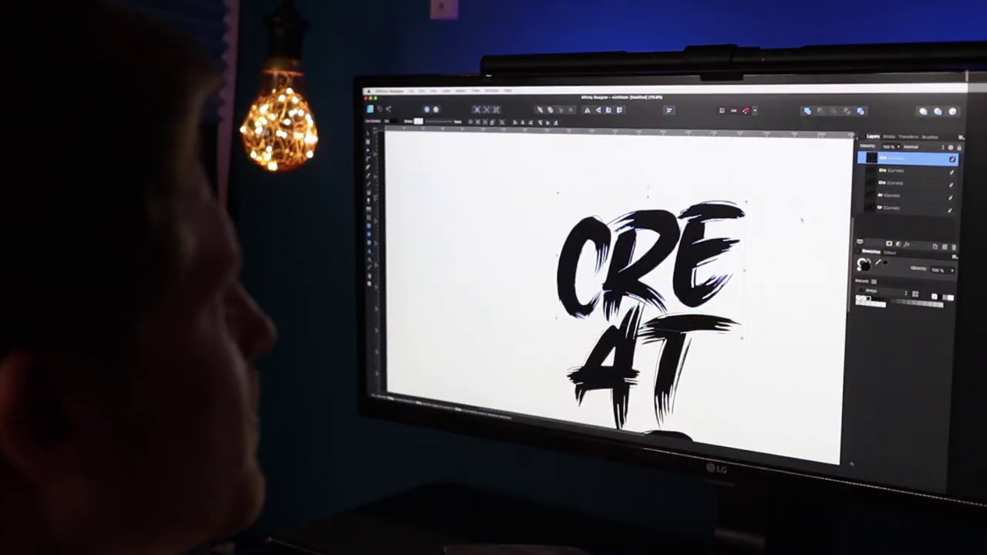
pyautogui.press('super+d')
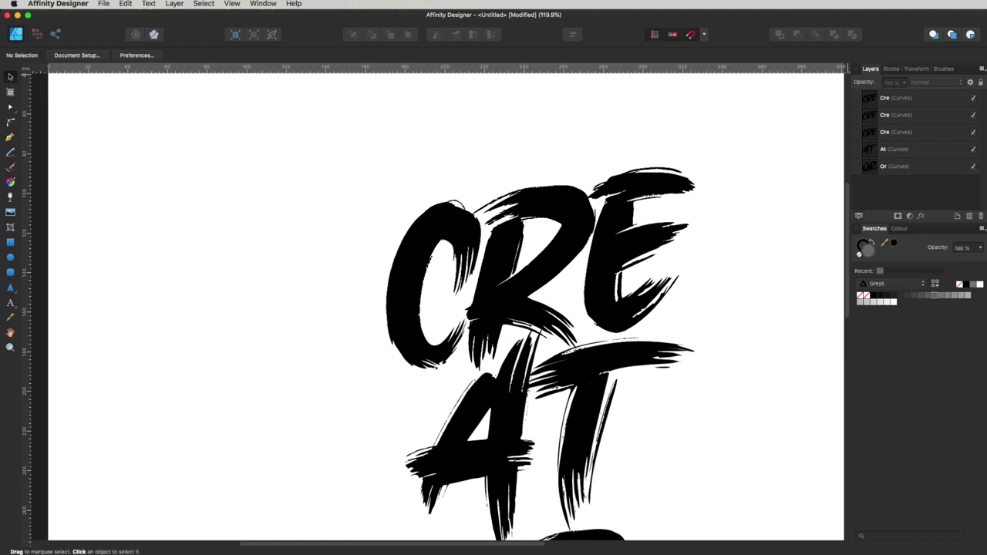
# Toggle the visibility of the two lower Cre layers, leaving only the lowest of the three hidden
pyautogui.click(973, 115)
pyautogui.click(973, 132)
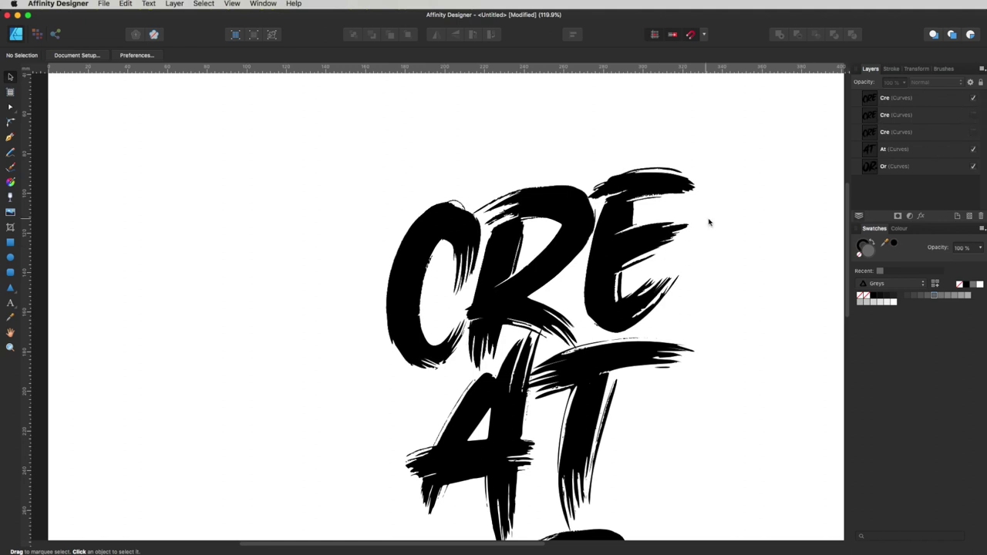
pyautogui.click(974, 115)
pyautogui.click(972, 131)
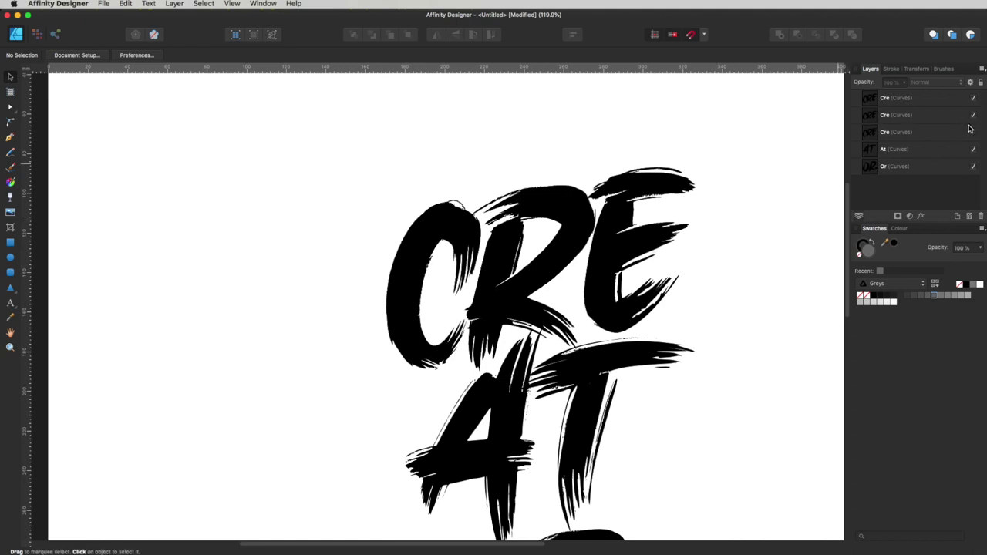
# Switch the swatches to the Colours palette and give the topmost Cre copy no fill and a yellow stroke
pyautogui.click(899, 98)
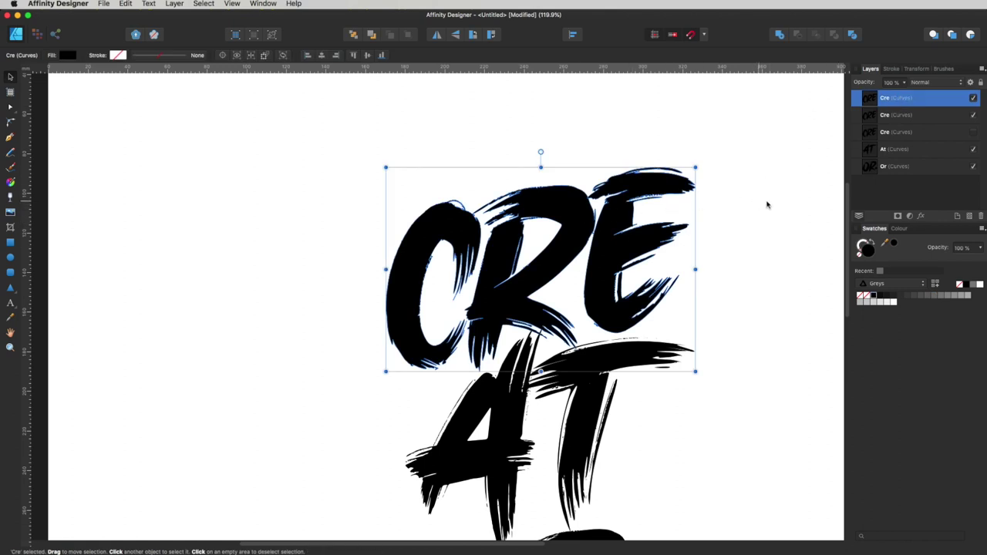
pyautogui.click(885, 285)
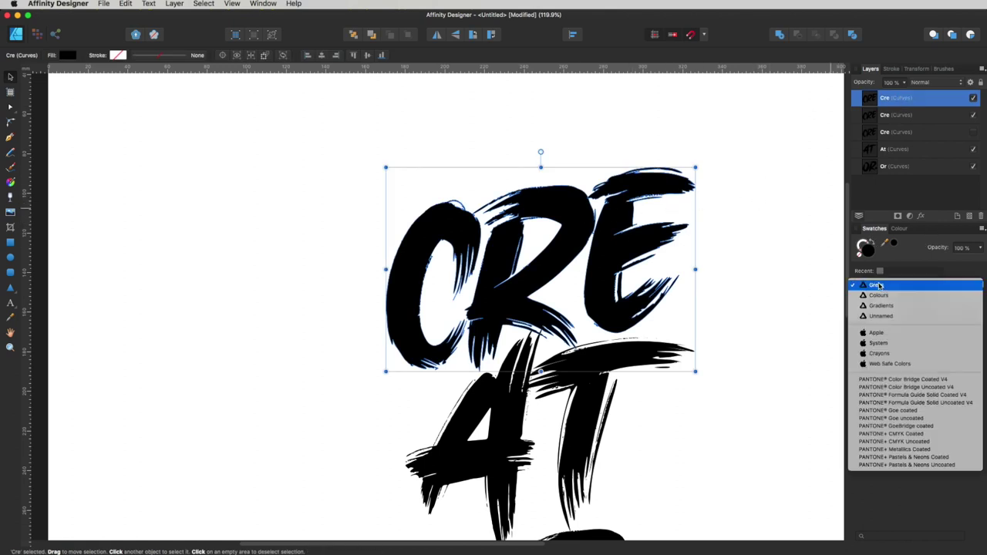
pyautogui.click(889, 297)
pyautogui.click(759, 312)
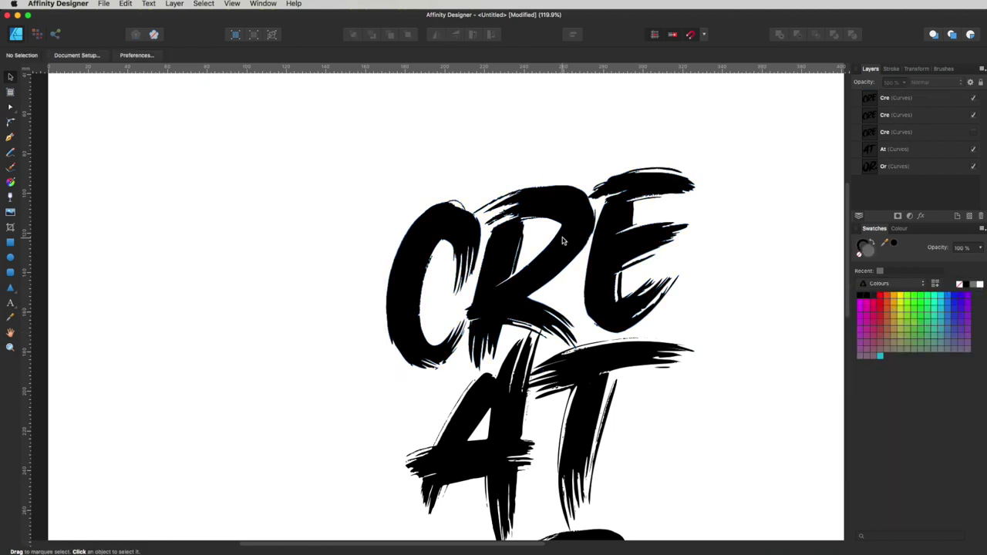
pyautogui.click(614, 244)
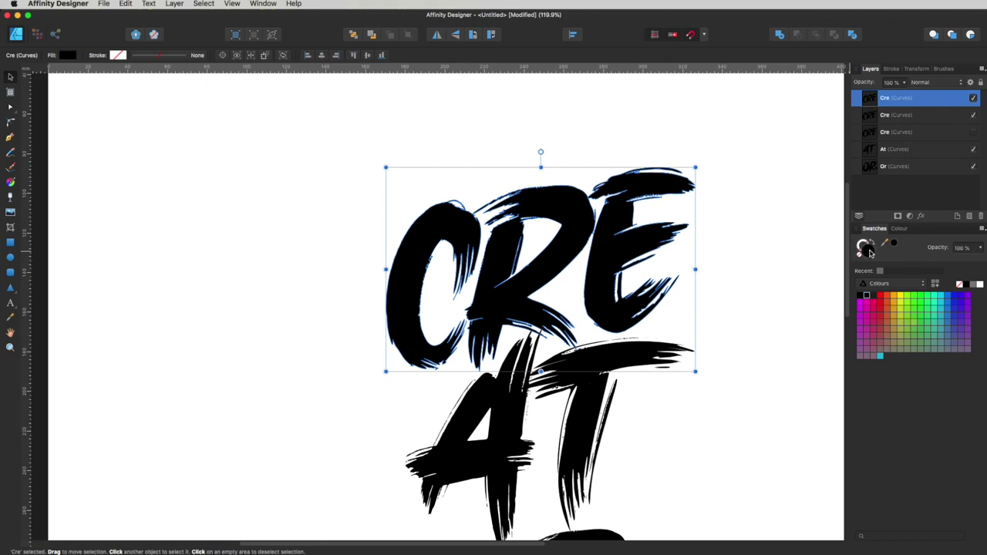
pyautogui.click(861, 258)
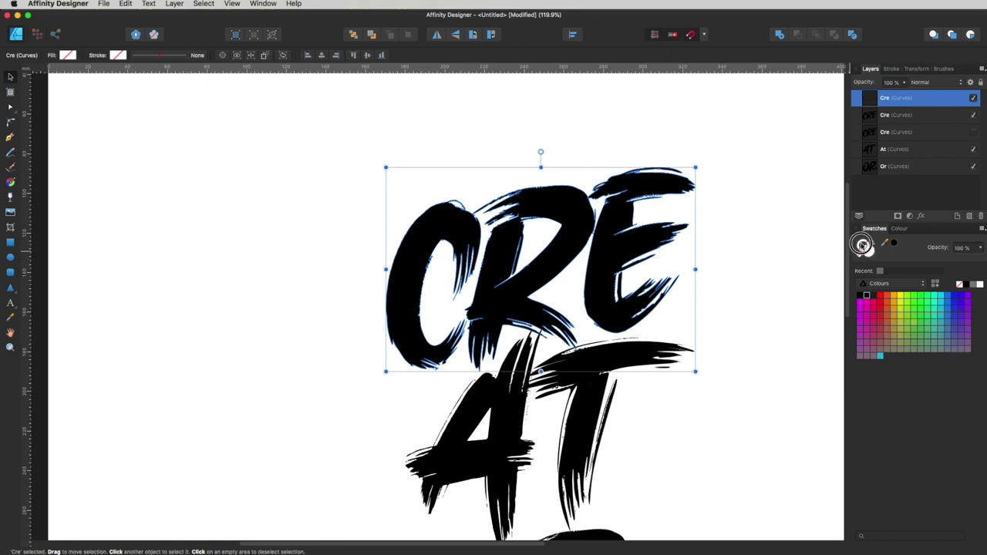
pyautogui.click(902, 297)
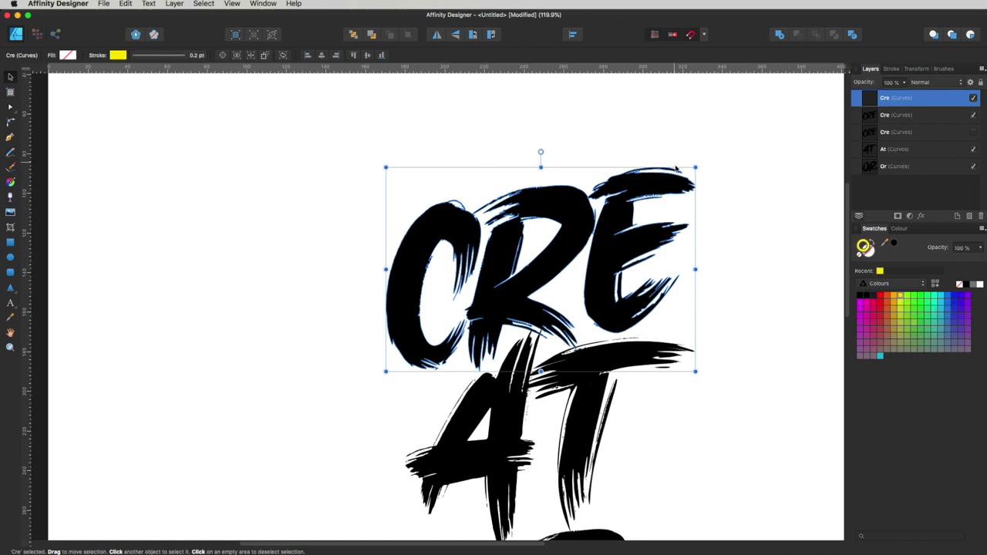
# Set the yellow stroke width of the topmost Cre copy to 4 pt
pyautogui.moveTo(559, 188); pyautogui.dragTo(833, 316)
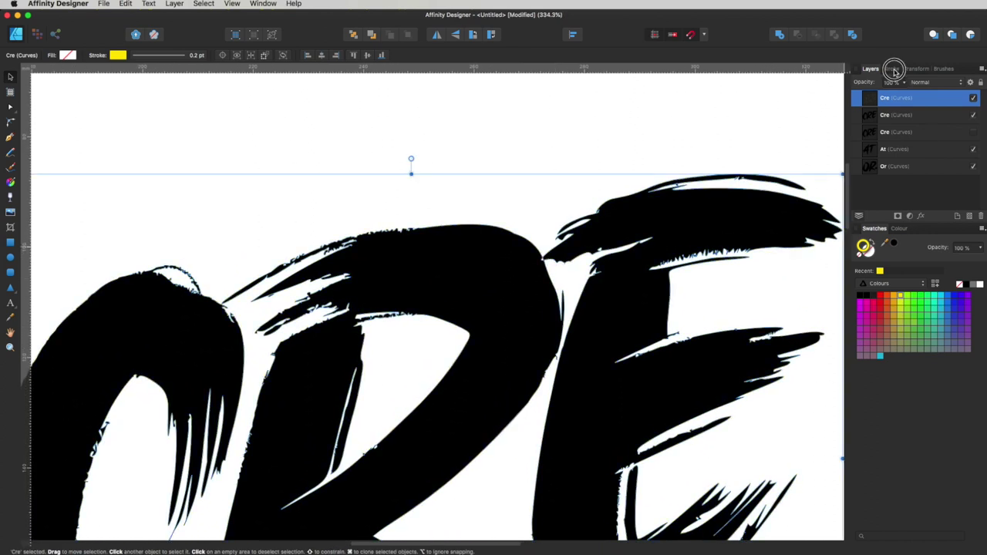
pyautogui.click(891, 69)
pyautogui.moveTo(878, 100); pyautogui.dragTo(896, 98)
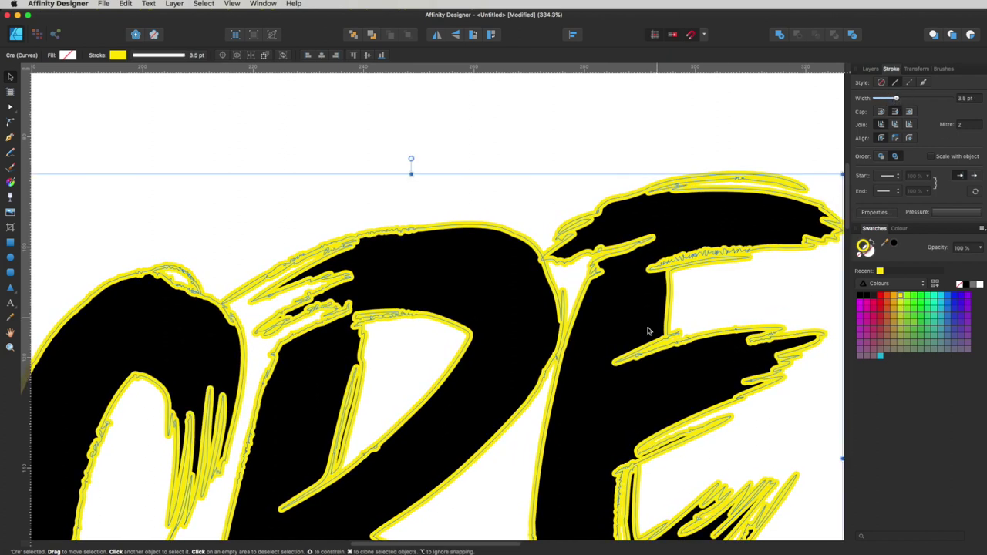
pyautogui.keyDown('alt'); pyautogui.keyDown('super'); pyautogui.click(670, 382); pyautogui.keyUp('super'); pyautogui.keyUp('alt')
pyautogui.keyDown('alt'); pyautogui.keyDown('super'); pyautogui.click(670, 382); pyautogui.keyUp('super'); pyautogui.keyUp('alt')
pyautogui.moveTo(686, 400); pyautogui.dragTo(653, 304)
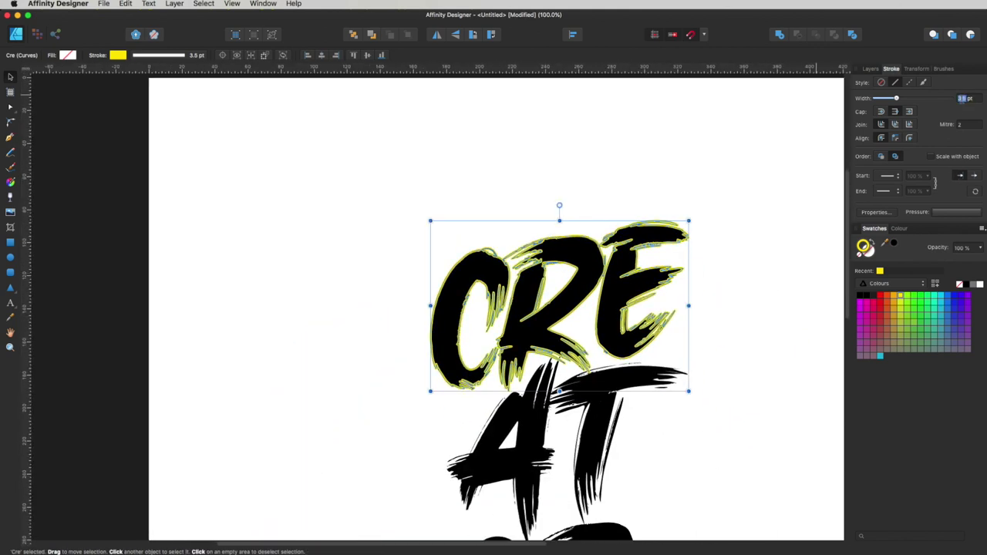
pyautogui.write('4')
pyautogui.press('Return')
pyautogui.click(736, 212)
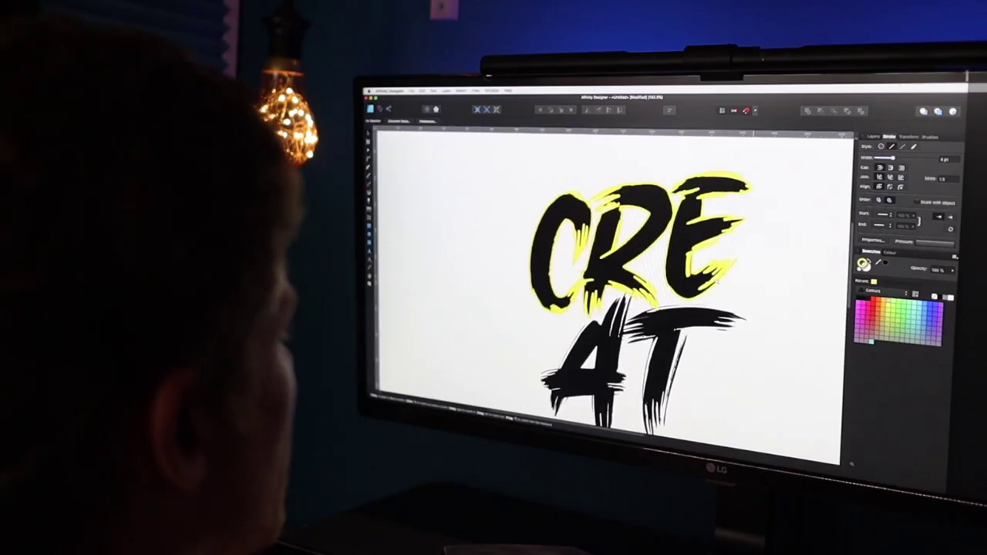
pyautogui.moveTo(689, 264); pyautogui.dragTo(740, 249)
pyautogui.press('super+z')
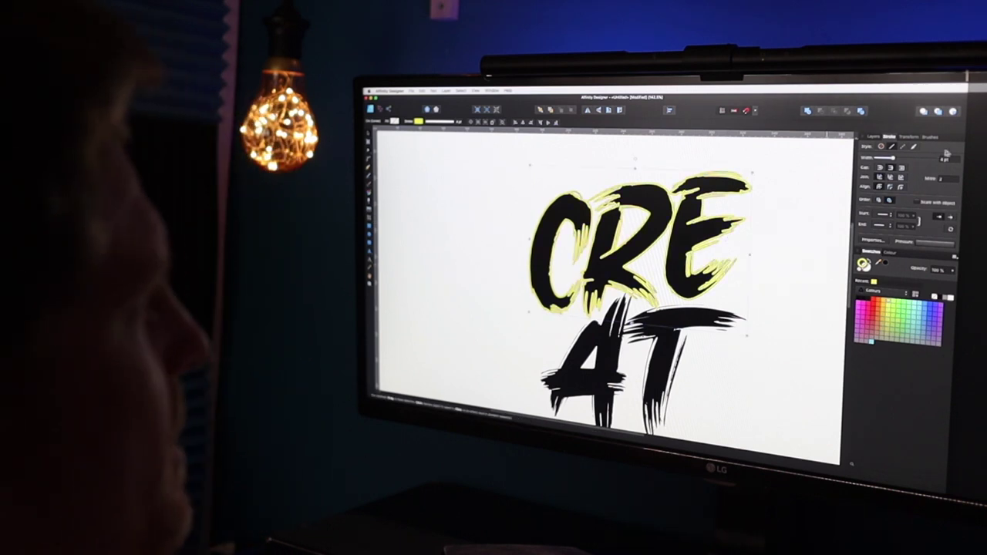
# Select the At and Or layers together and duplicate both
pyautogui.scroll(-5, 704, 251)
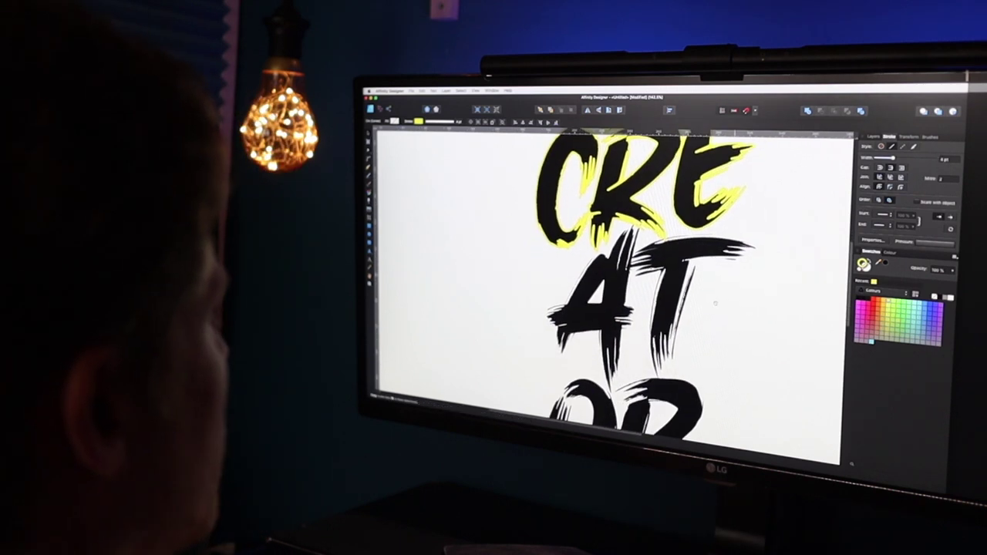
pyautogui.scroll(4, 705, 253)
pyautogui.scroll(-5, 705, 253)
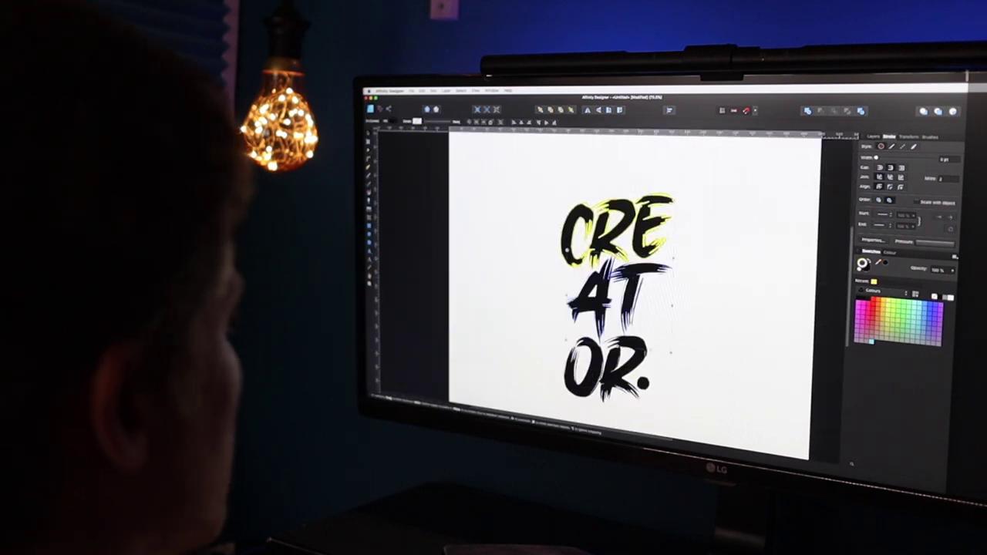
pyautogui.keyDown('shift'); pyautogui.click(640, 367); pyautogui.keyUp('shift')
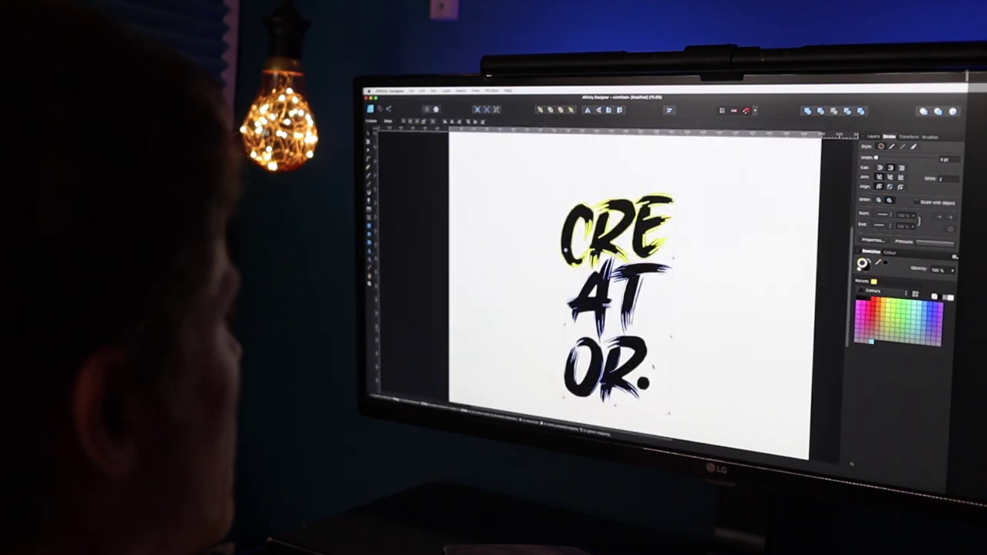
pyautogui.click(873, 136)
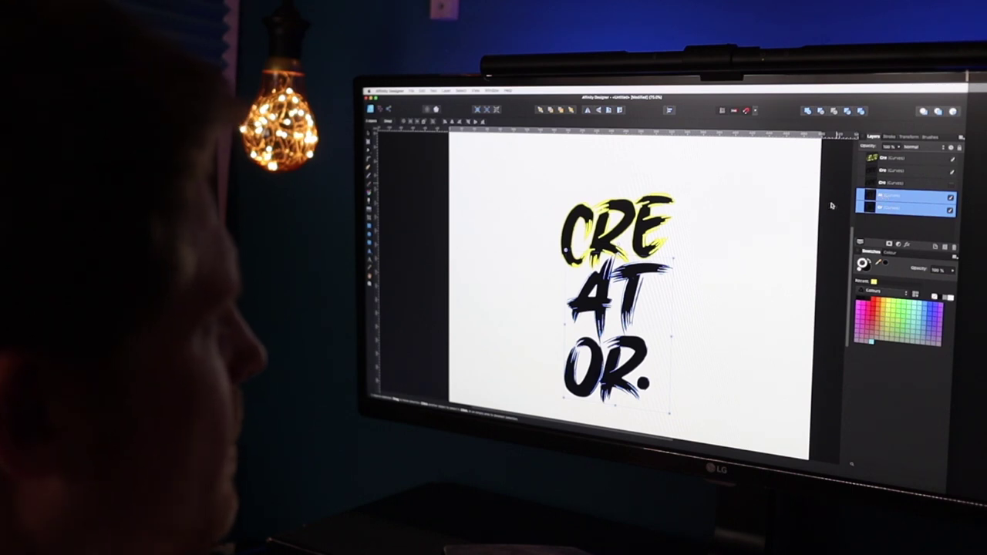
pyautogui.click(881, 195)
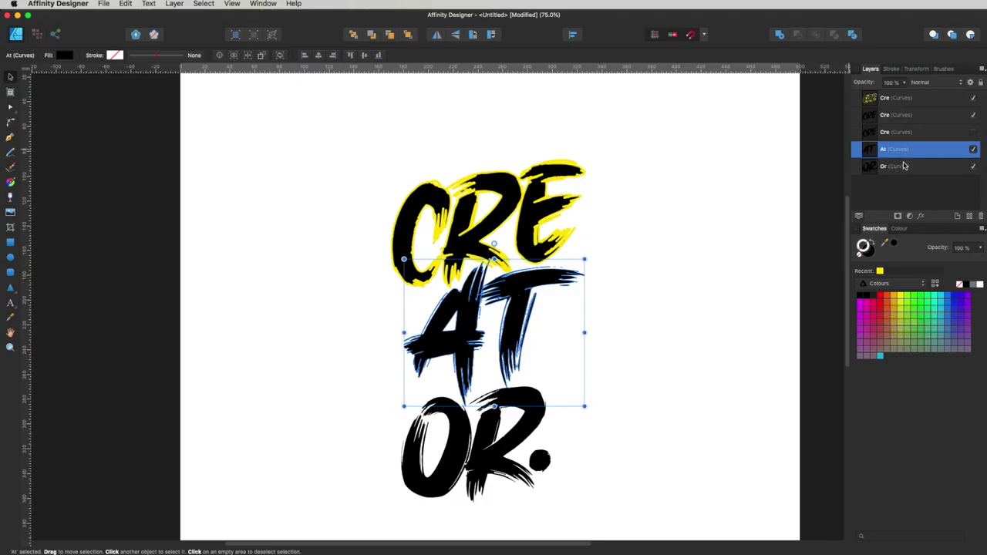
pyautogui.keyDown('shift'); pyautogui.click(915, 160); pyautogui.keyUp('shift')
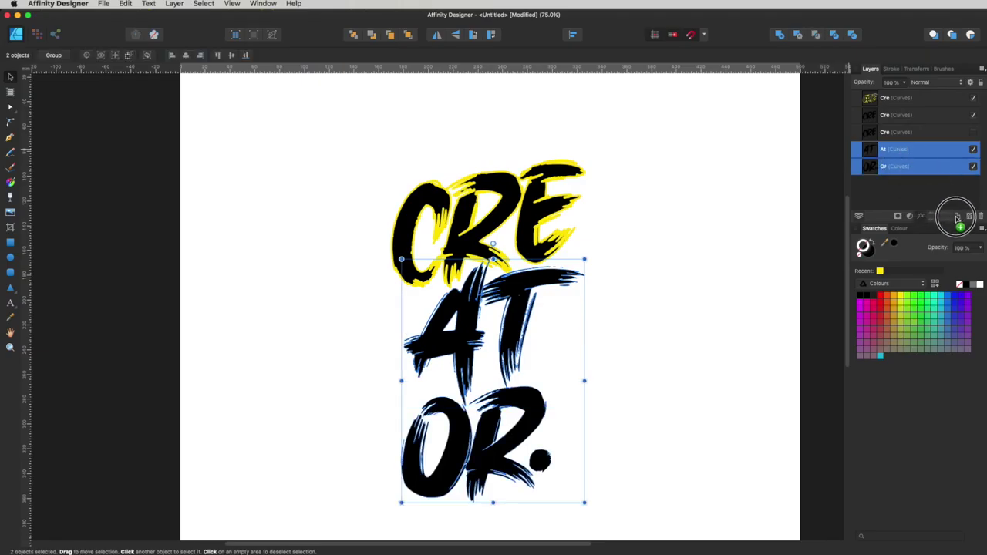
pyautogui.click(958, 218)
# Delete the hidden Cre layer and clear the selection
pyautogui.click(916, 167)
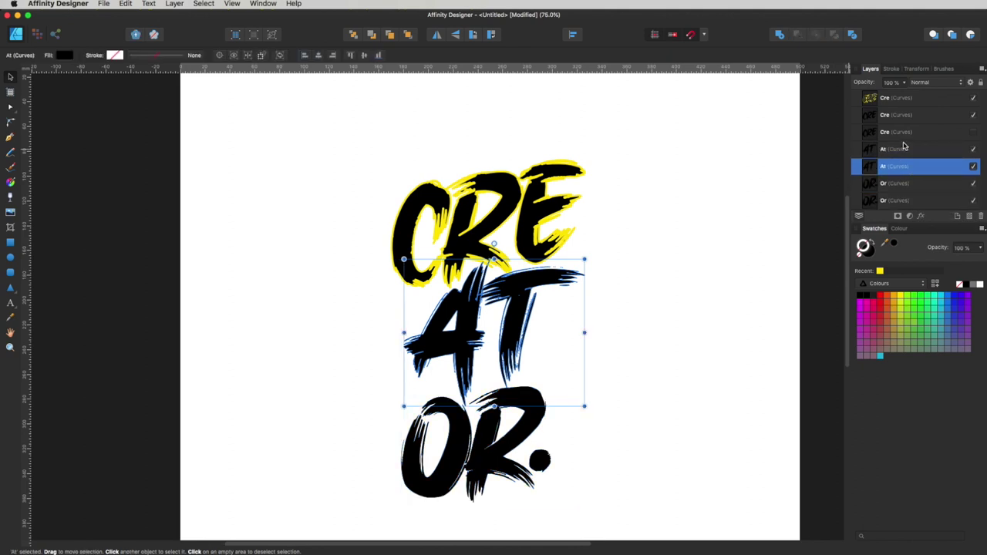
pyautogui.click(905, 150)
pyautogui.click(895, 117)
pyautogui.click(899, 132)
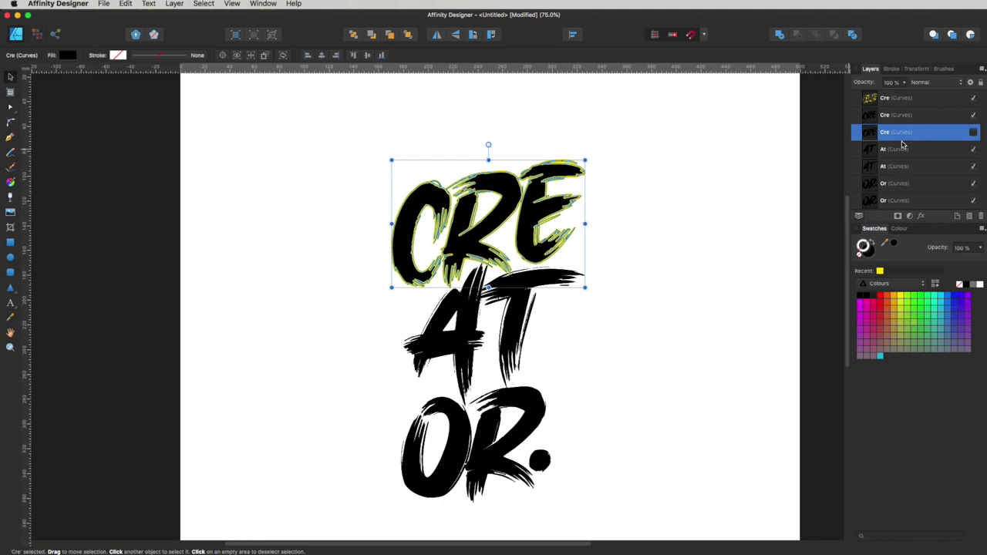
pyautogui.click(980, 217)
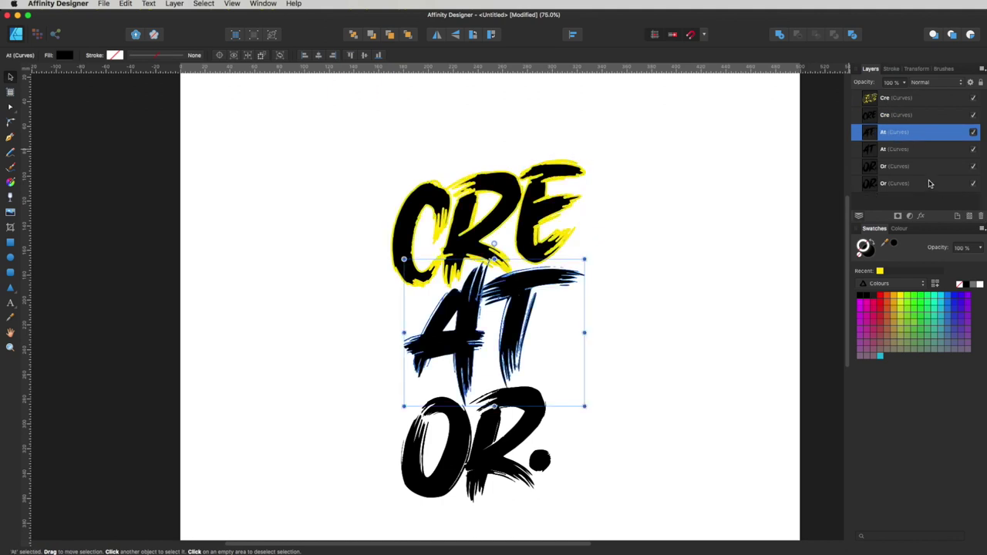
pyautogui.click(733, 171)
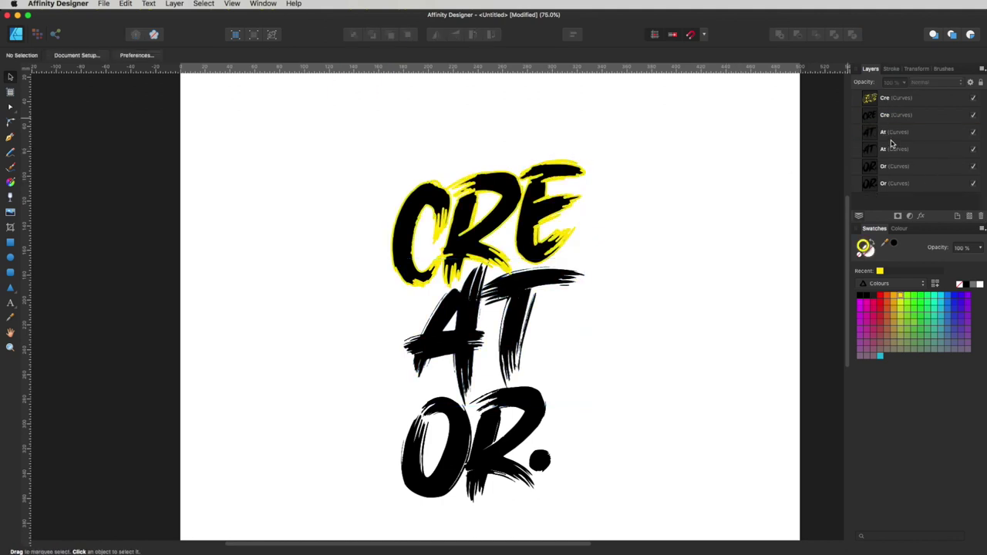
# Select the upper At and Or copies and give them no fill and the recently used yellow as stroke
pyautogui.click(893, 133)
pyautogui.click(680, 297)
pyautogui.click(535, 290)
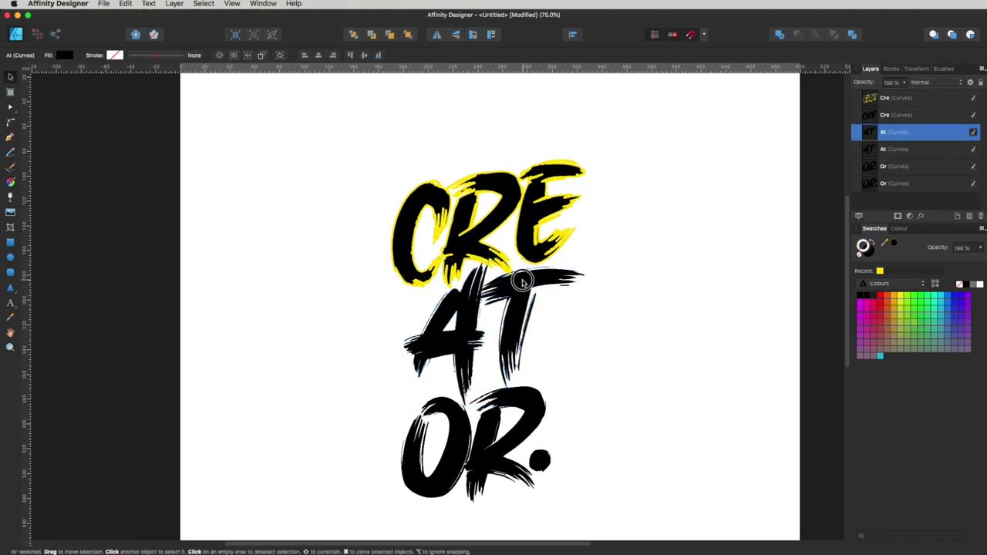
pyautogui.keyDown('shift'); pyautogui.click(538, 426); pyautogui.keyUp('shift')
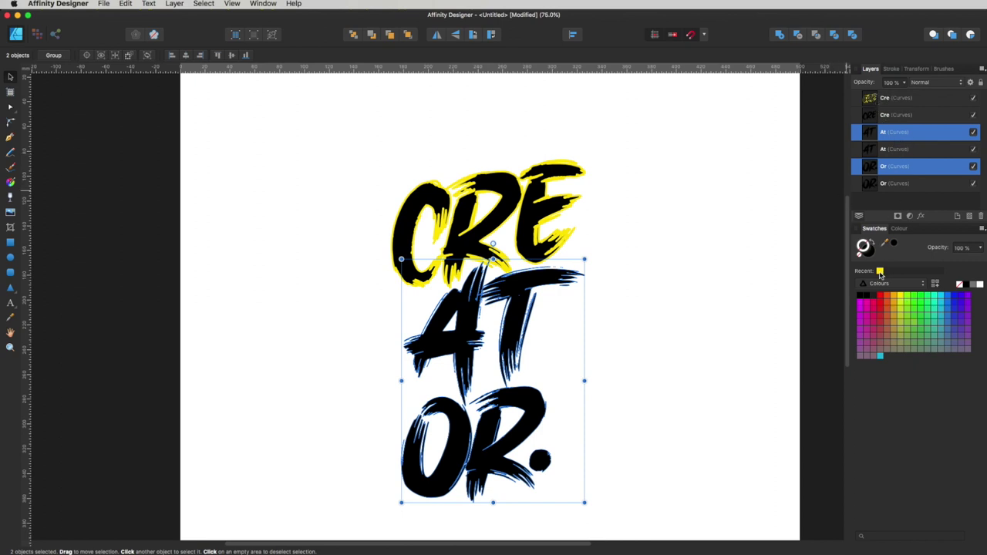
pyautogui.click(860, 255)
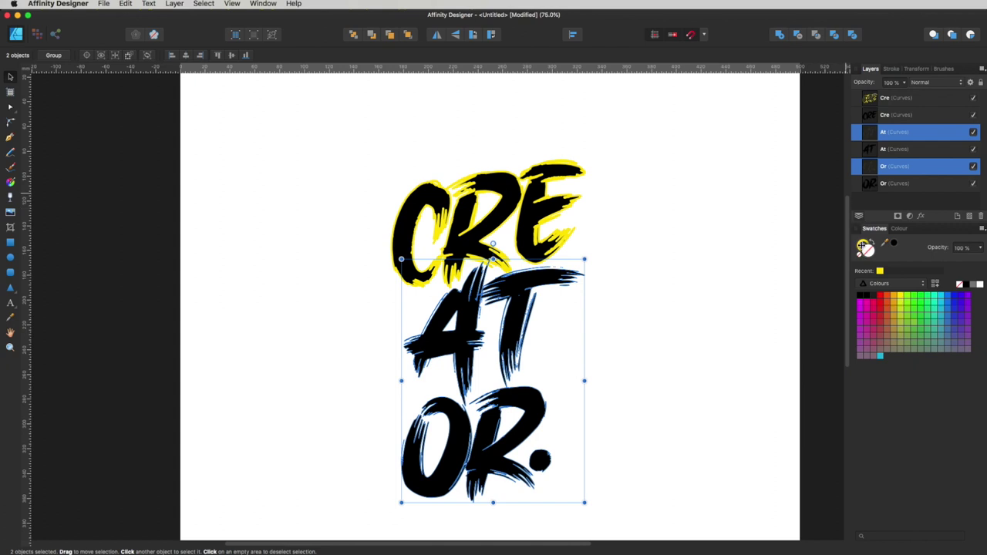
# Set the stroke width of the selected At and Or copies to 4 pt and deselect them to inspect the outlines
pyautogui.click(892, 69)
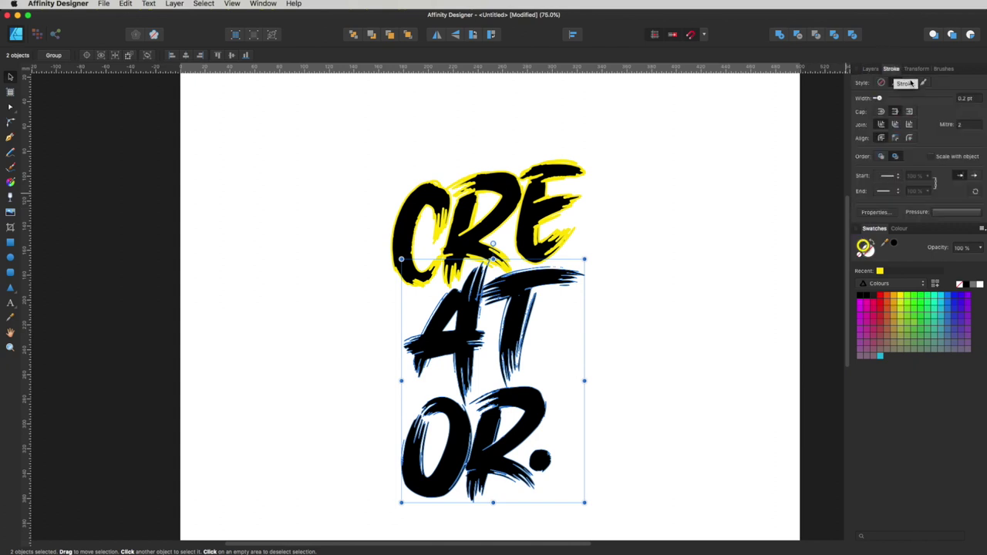
pyautogui.click(965, 99)
pyautogui.write('4')
pyautogui.press('Return')
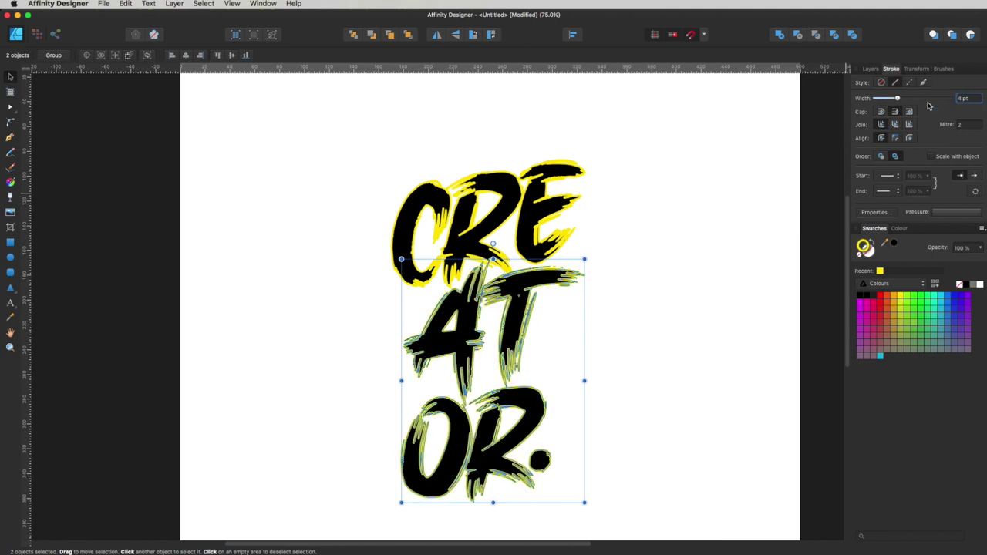
pyautogui.click(685, 214)
pyautogui.moveTo(687, 297); pyautogui.dragTo(708, 311)
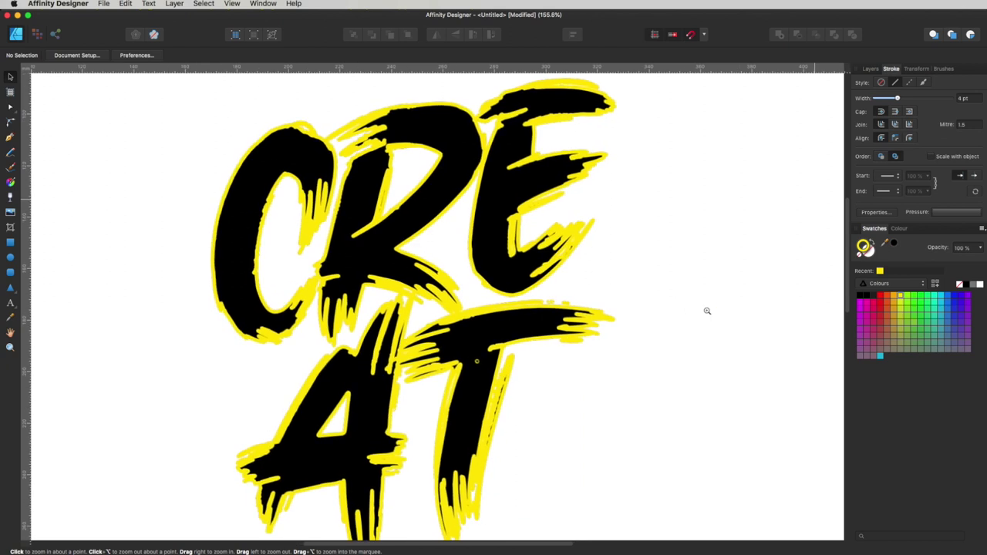
pyautogui.moveTo(656, 330); pyautogui.dragTo(679, 192)
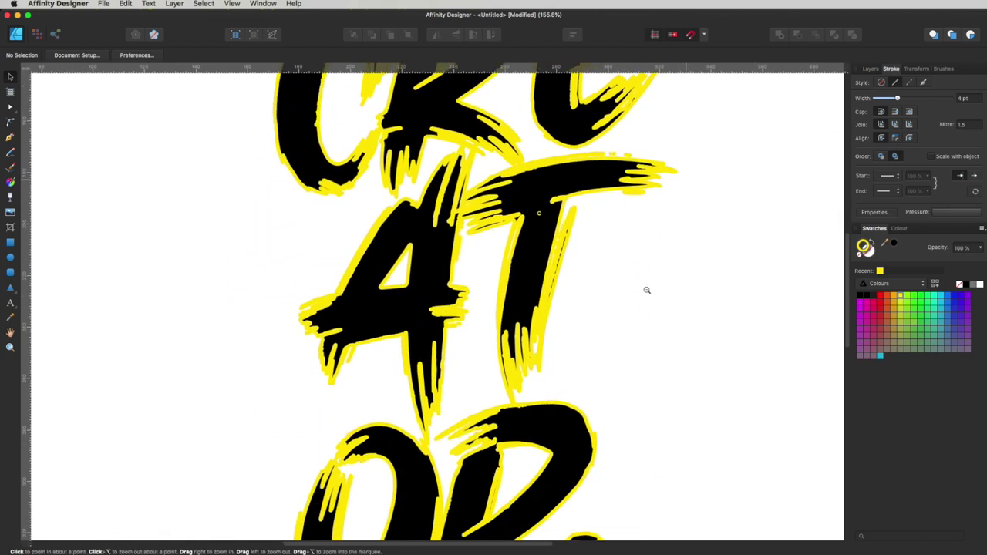
# Select the three yellow outline copies of Cre, At and Or together and expand their strokes
pyautogui.keyDown('alt'); pyautogui.keyDown('super'); pyautogui.click(645, 289); pyautogui.keyUp('super'); pyautogui.keyUp('alt')
pyautogui.moveTo(645, 291); pyautogui.dragTo(612, 319)
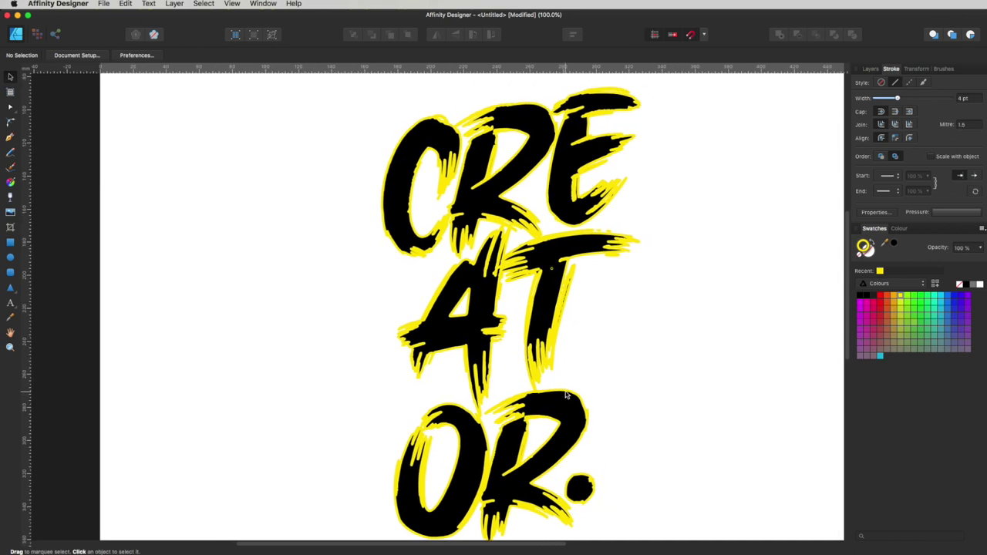
pyautogui.click(566, 394)
pyautogui.keyDown('shift'); pyautogui.click(558, 328); pyautogui.keyUp('shift')
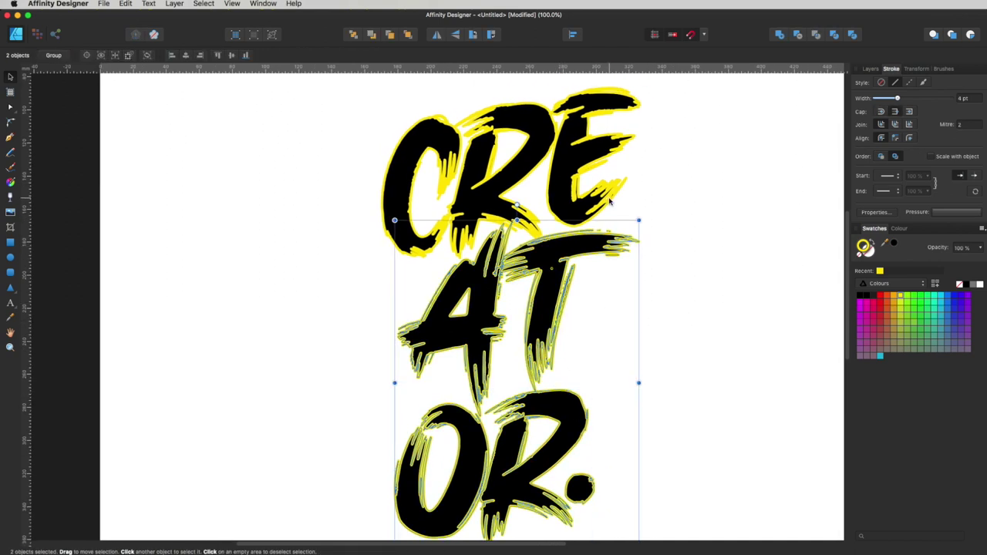
pyautogui.keyDown('shift'); pyautogui.click(609, 203); pyautogui.keyUp('shift')
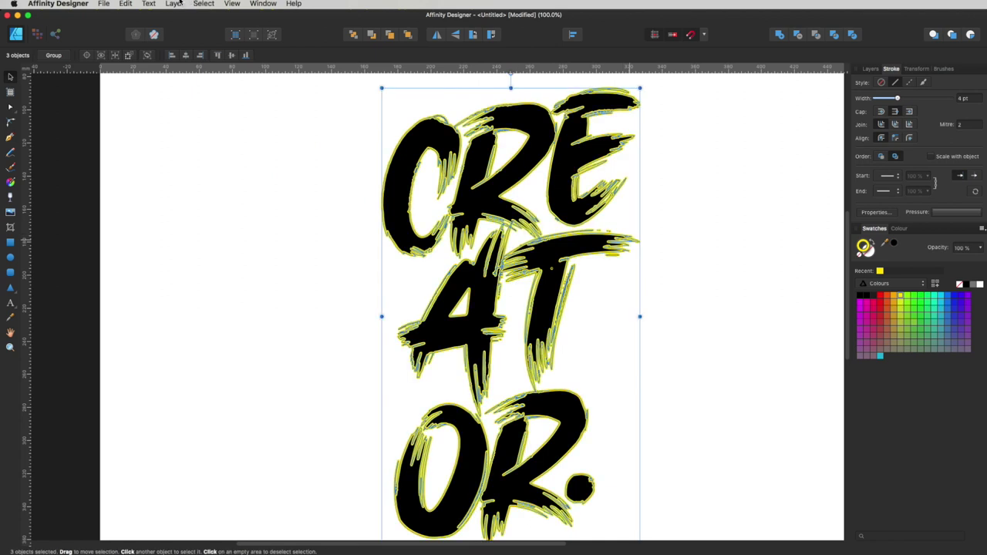
pyautogui.click(870, 69)
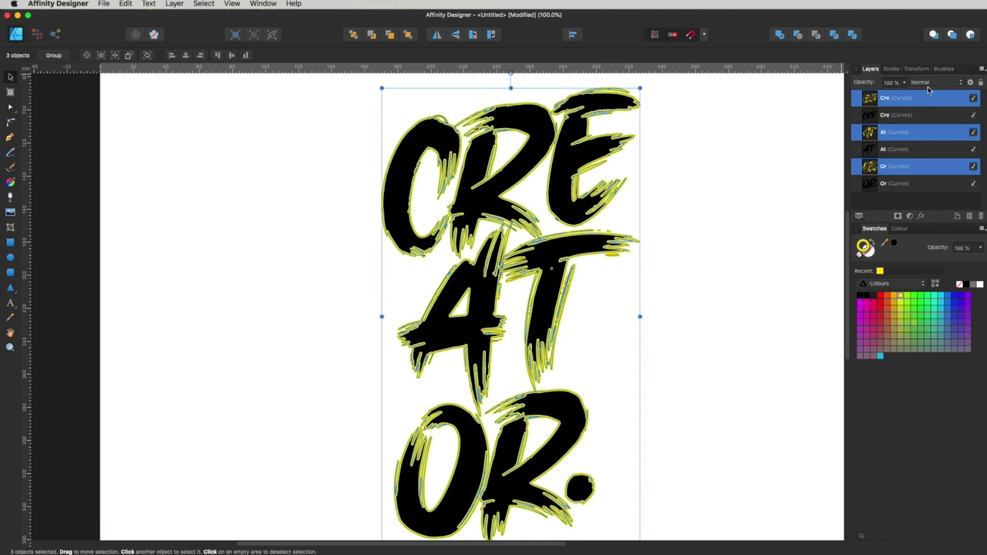
pyautogui.click(182, 3)
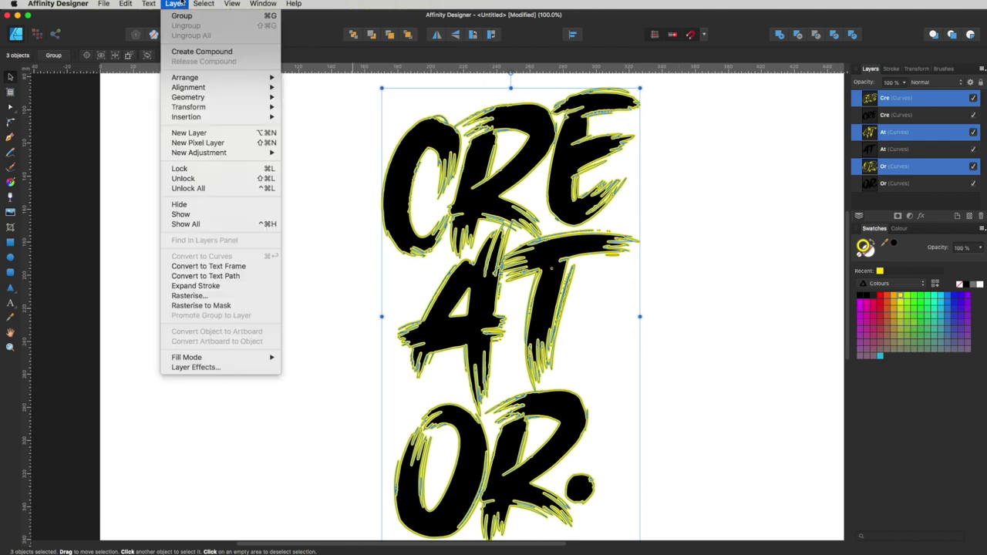
pyautogui.click(195, 286)
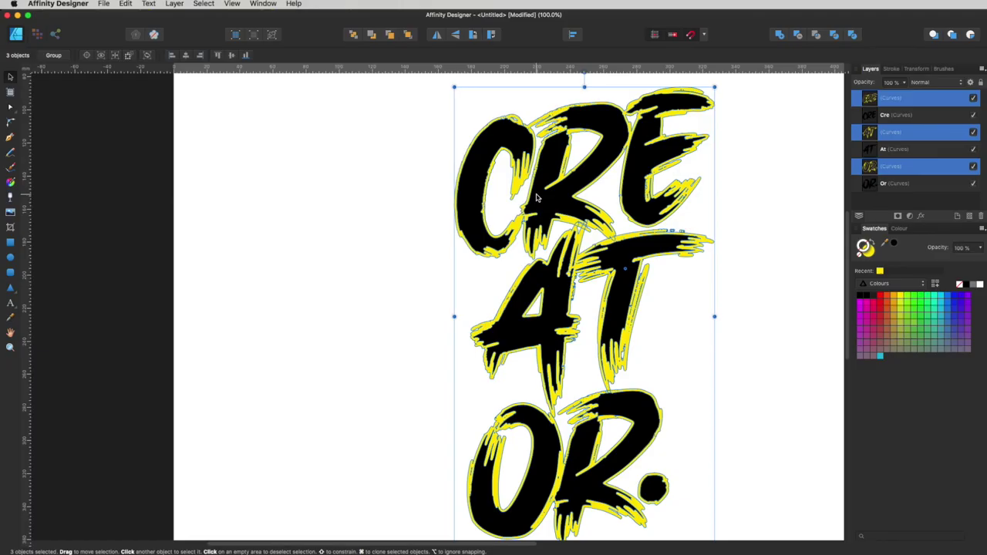
# Examine the expanded yellow outlines up close around the junction of the Cre and At rows
pyautogui.press('z')
pyautogui.moveTo(593, 210); pyautogui.dragTo(760, 374)
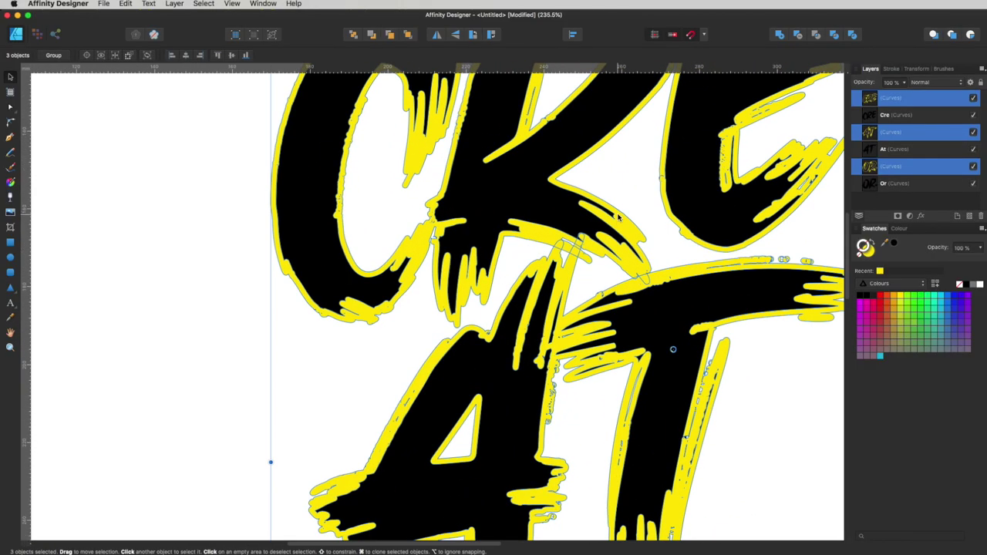
pyautogui.press('z')
pyautogui.moveTo(593, 202); pyautogui.dragTo(597, 203)
pyautogui.scroll(10, 597, 203)
pyautogui.press('v')
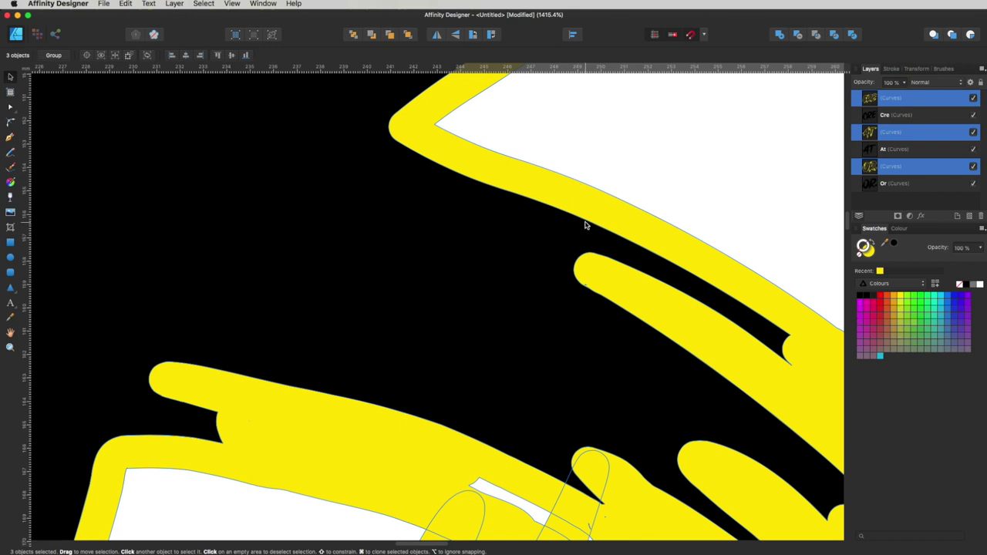
pyautogui.press('z')
pyautogui.scroll(-8, 630, 321)
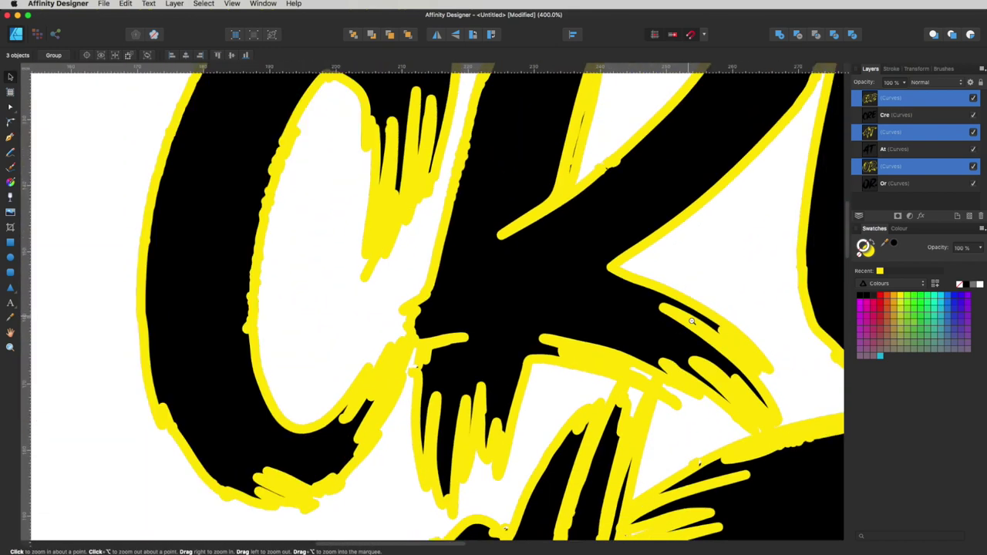
pyautogui.keyDown('alt'); pyautogui.click(692, 321); pyautogui.keyUp('alt')
pyautogui.keyDown('alt'); pyautogui.click(692, 321); pyautogui.keyUp('alt')
pyautogui.keyDown('alt'); pyautogui.click(691, 321); pyautogui.keyUp('alt')
pyautogui.moveTo(705, 335); pyautogui.dragTo(570, 242)
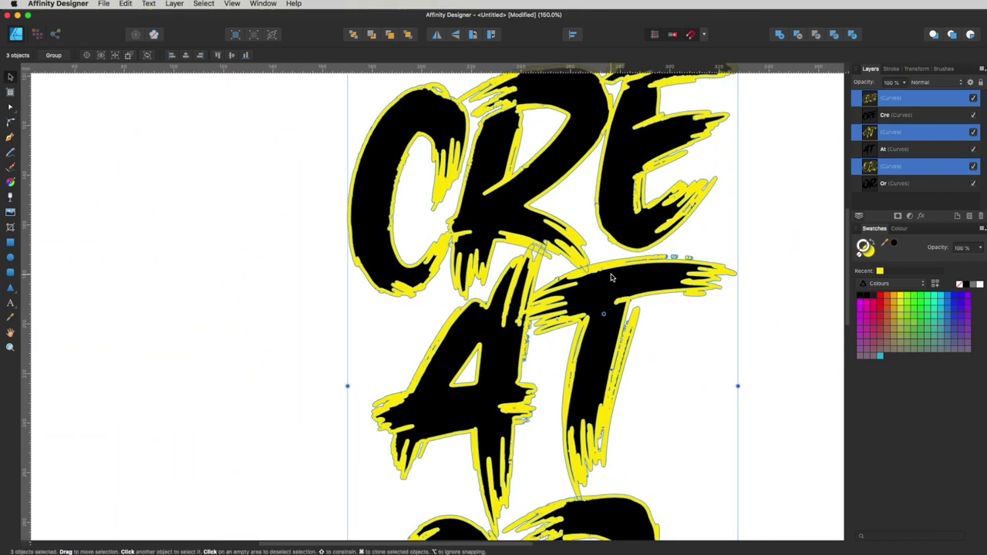
pyautogui.moveTo(702, 279); pyautogui.dragTo(605, 257)
pyautogui.keyDown('alt'); pyautogui.keyDown('super'); pyautogui.click(616, 271); pyautogui.keyUp('super'); pyautogui.keyUp('alt')
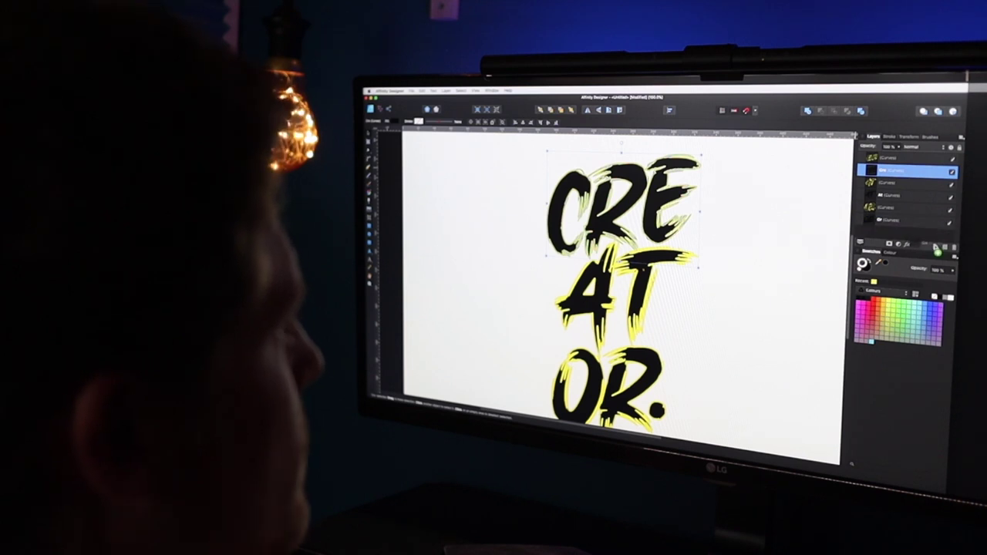
# Duplicate the black Cre layer and hide the lower copy
pyautogui.moveTo(934, 245); pyautogui.dragTo(935, 247)
pyautogui.click(793, 206)
pyautogui.moveTo(667, 184); pyautogui.dragTo(721, 216)
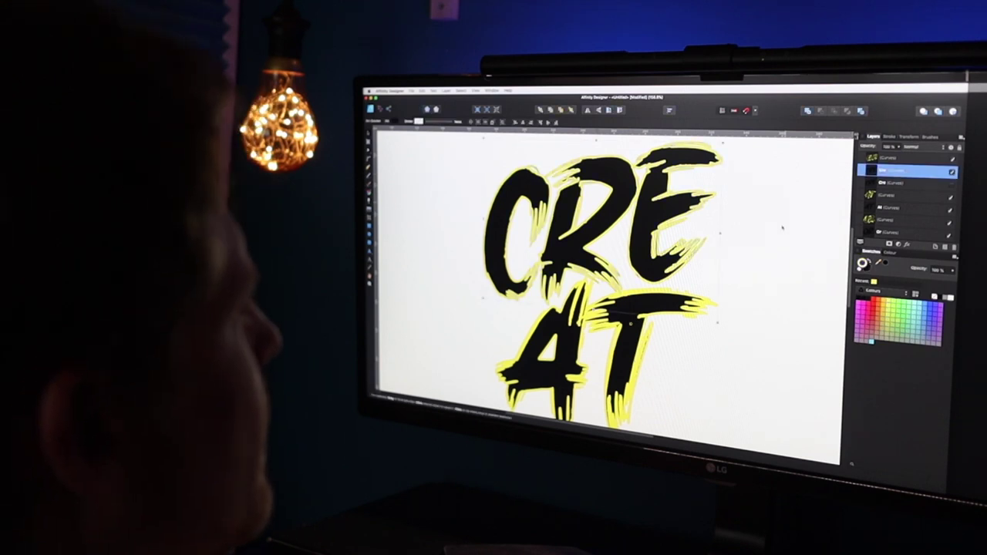
# Fill the upper Cre copy with bright green and clear the selection
pyautogui.click(661, 199)
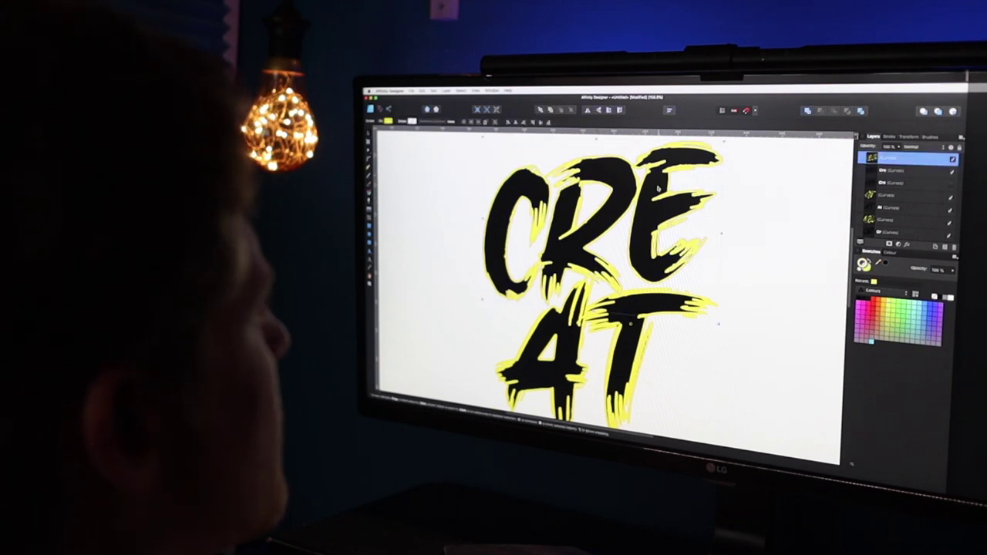
pyautogui.click(776, 198)
pyautogui.click(702, 160)
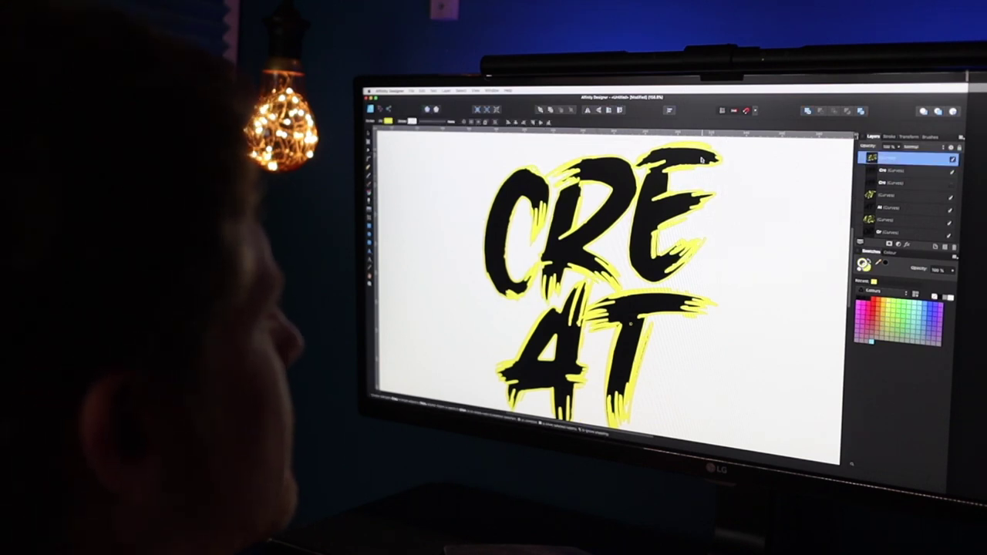
pyautogui.click(885, 171)
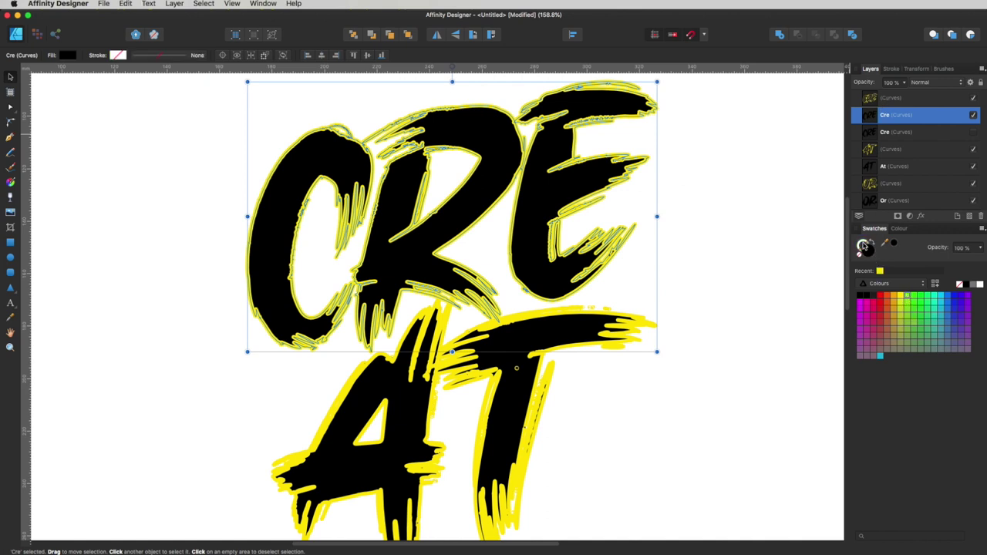
pyautogui.click(908, 298)
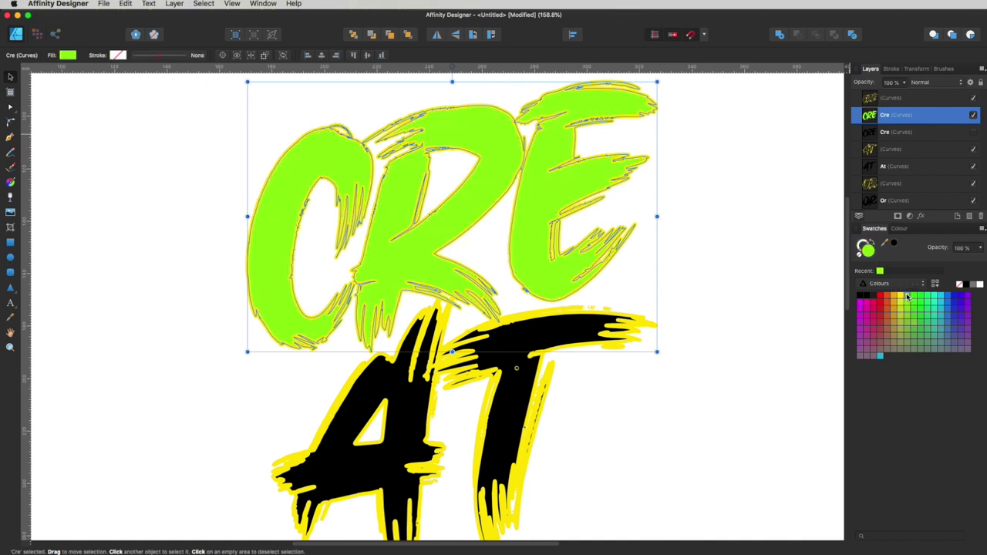
pyautogui.click(800, 207)
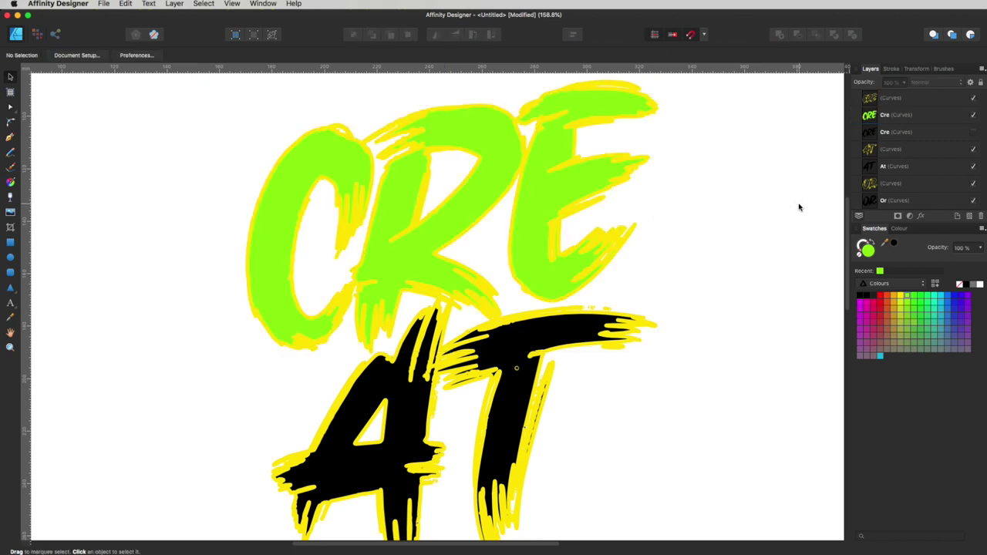
# Subtract the expanded yellow Cre outline from the green Cre copy
pyautogui.click(578, 181)
pyautogui.moveTo(686, 135); pyautogui.dragTo(800, 256)
pyautogui.moveTo(745, 193); pyautogui.dragTo(768, 314)
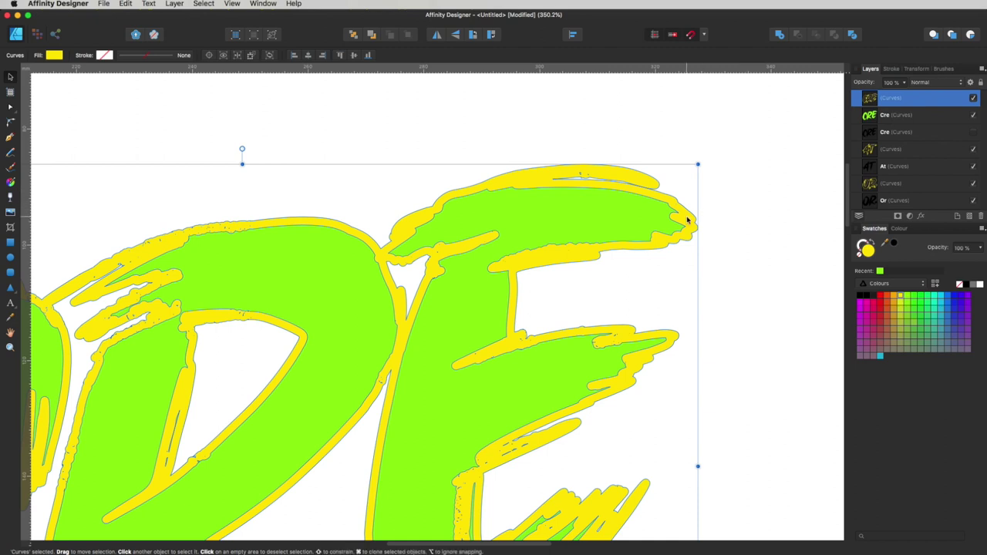
pyautogui.keyDown('shift'); pyautogui.click(896, 115); pyautogui.keyUp('shift')
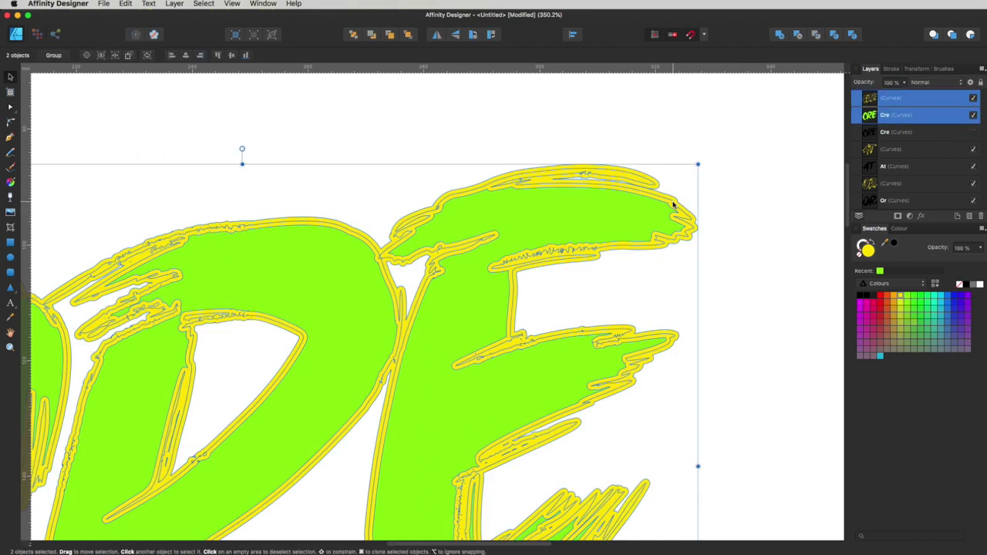
pyautogui.click(797, 36)
pyautogui.press('super+1')
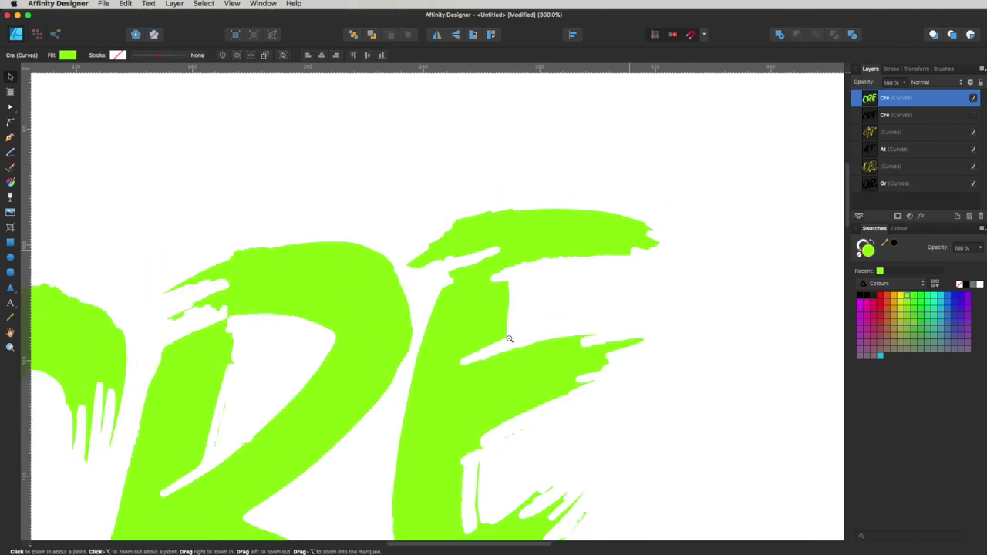
# Show the hidden black Cre layer behind the green one, clear the selection and inspect the lettering
pyautogui.press('v')
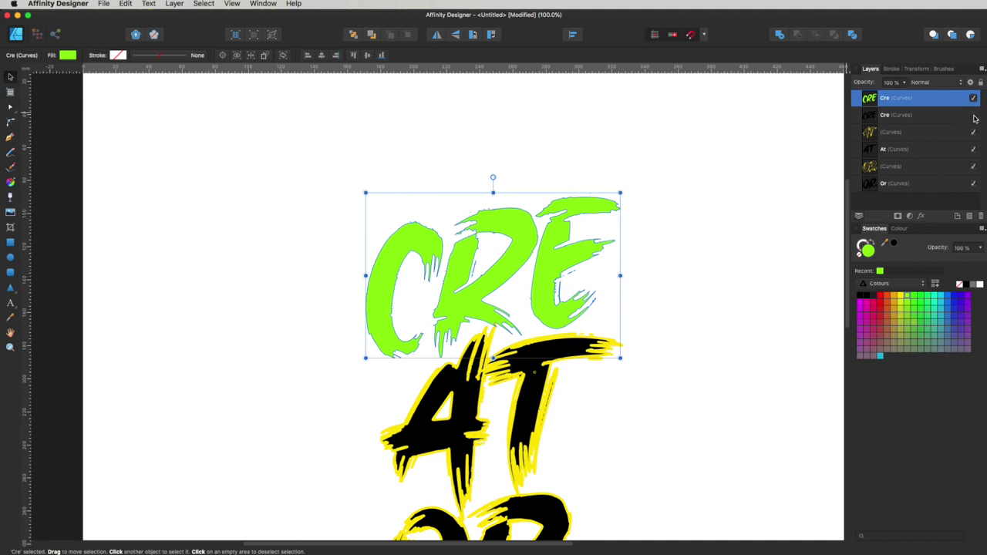
pyautogui.click(665, 252)
pyautogui.moveTo(564, 205); pyautogui.dragTo(710, 224)
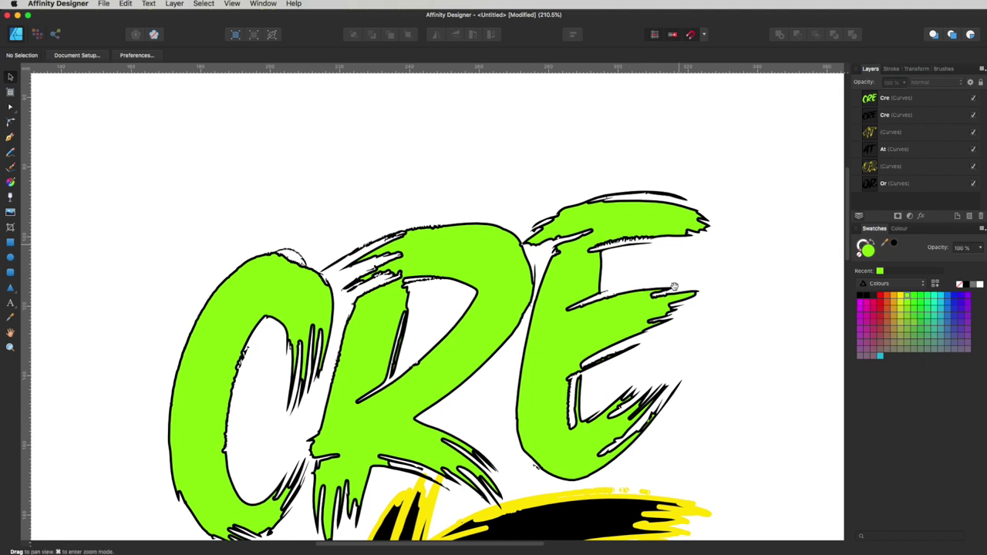
pyautogui.scroll(-3, 674, 287)
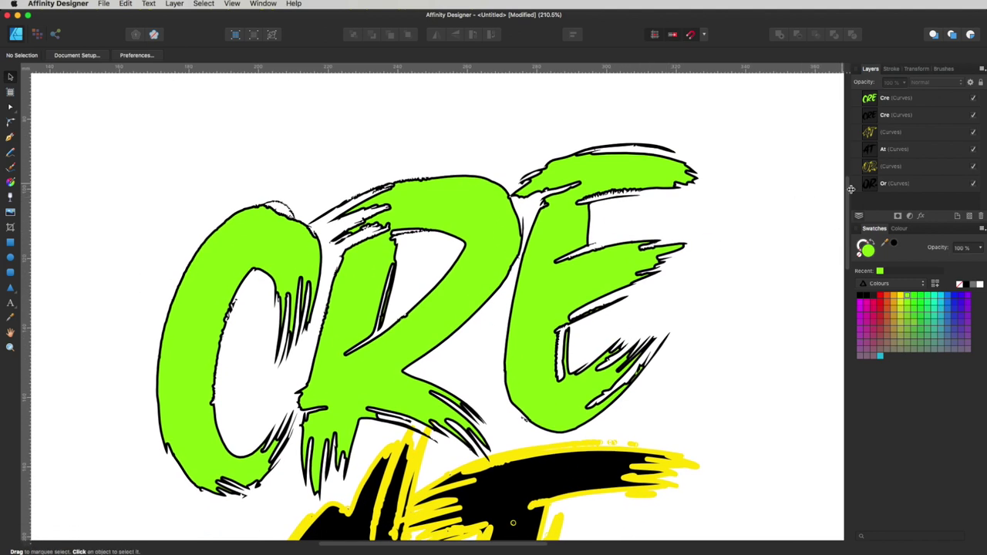
pyautogui.moveTo(780, 196); pyautogui.dragTo(771, 137)
pyautogui.scroll(-1, 733, 278)
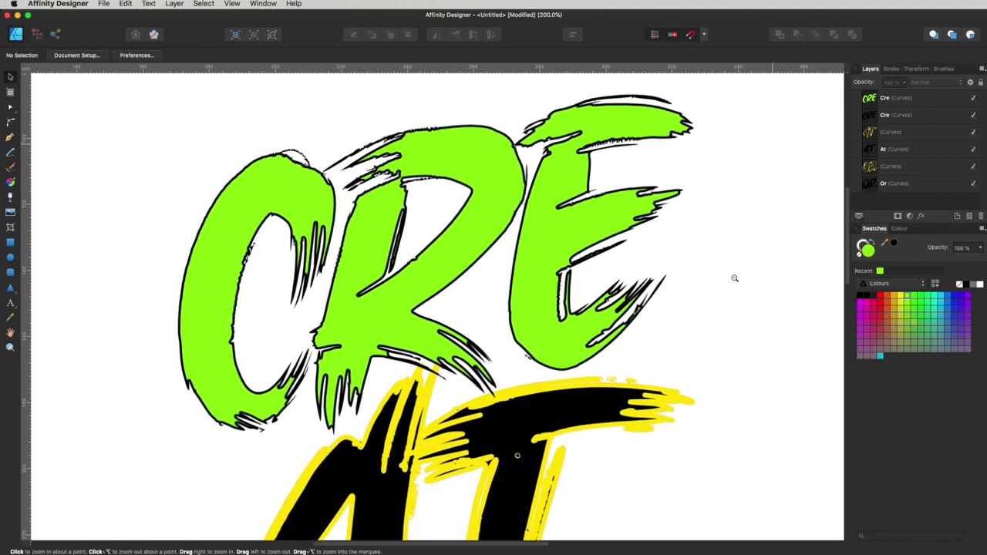
pyautogui.moveTo(668, 403); pyautogui.dragTo(705, 316)
pyautogui.press('v')
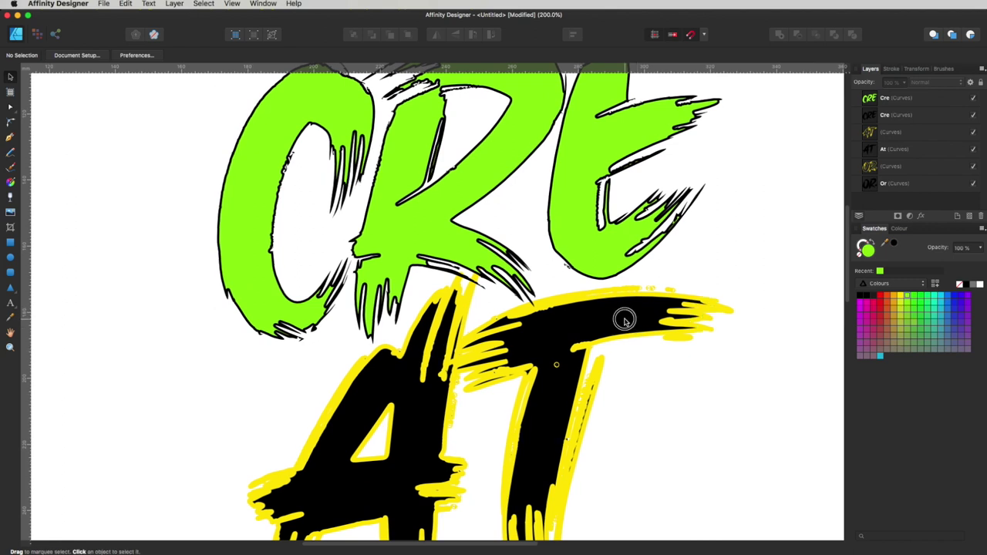
# Duplicate the black At layer and select the black Or layer
pyautogui.click(624, 320)
pyautogui.scroll(-2, 714, 377)
pyautogui.click(893, 149)
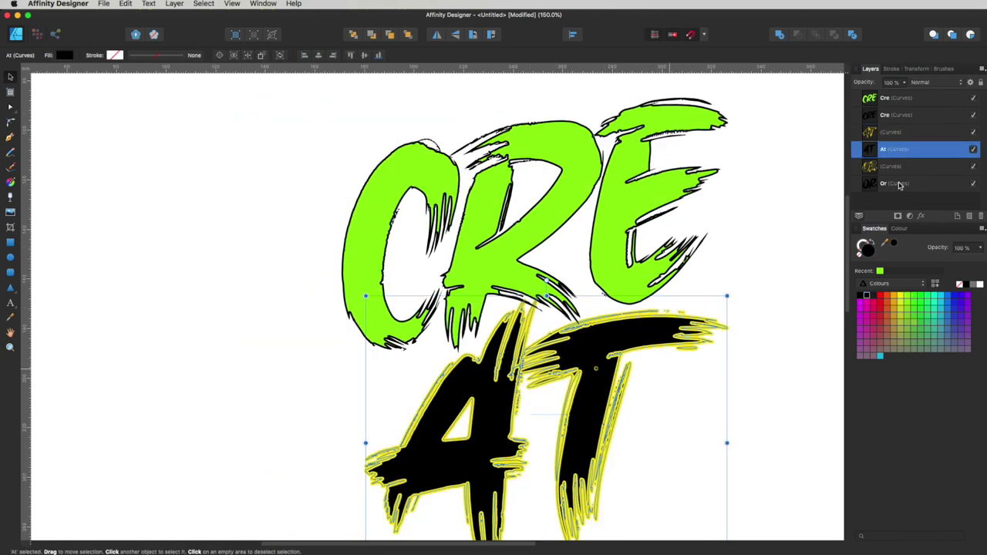
pyautogui.moveTo(938, 205); pyautogui.dragTo(957, 215)
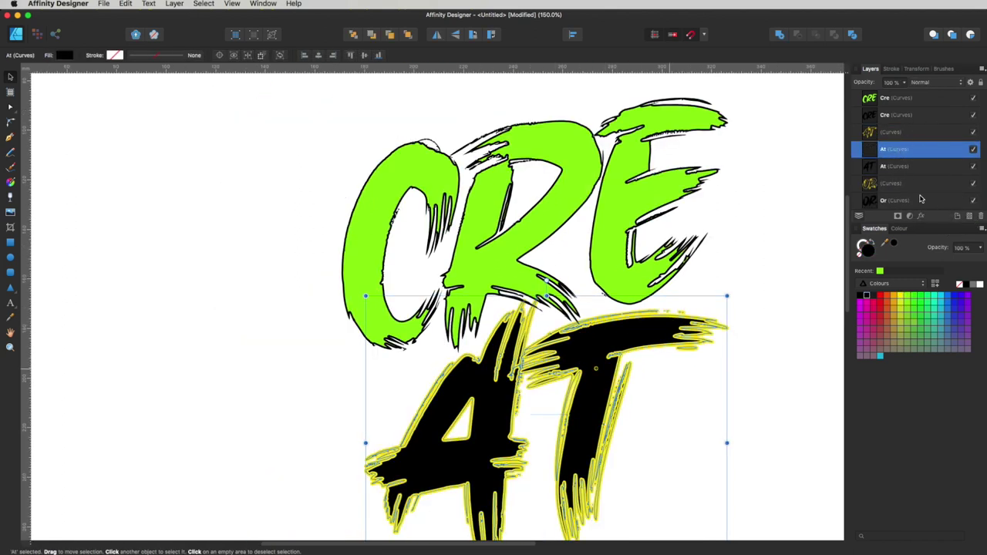
pyautogui.click(898, 201)
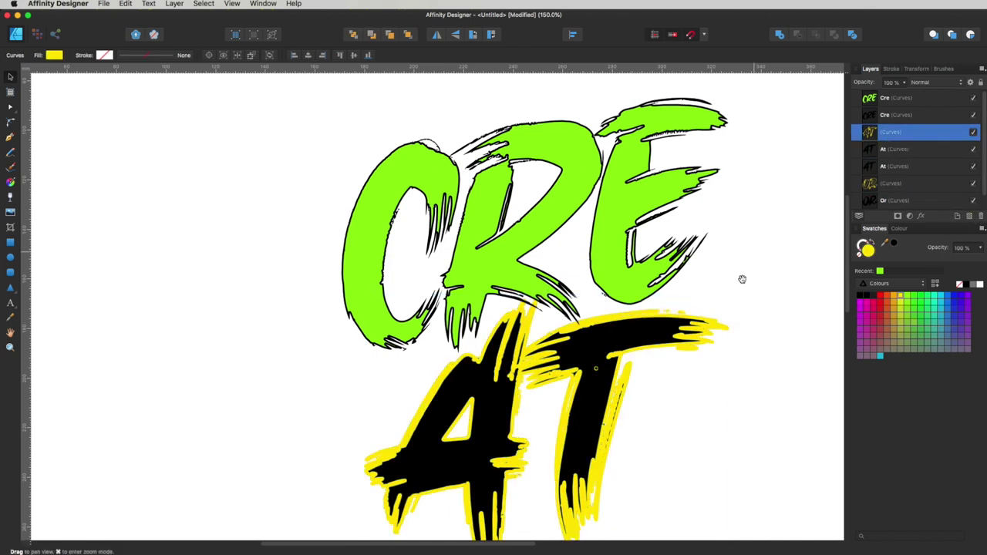
# Fill the upper At copy with the recently used green and clear the selection
pyautogui.scroll(-5, 747, 231)
pyautogui.click(696, 198)
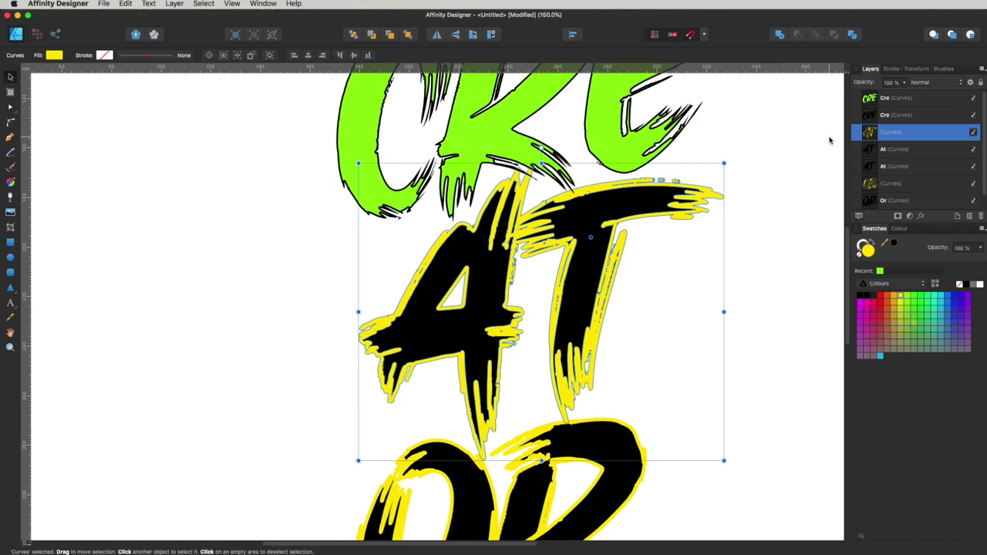
pyautogui.click(893, 155)
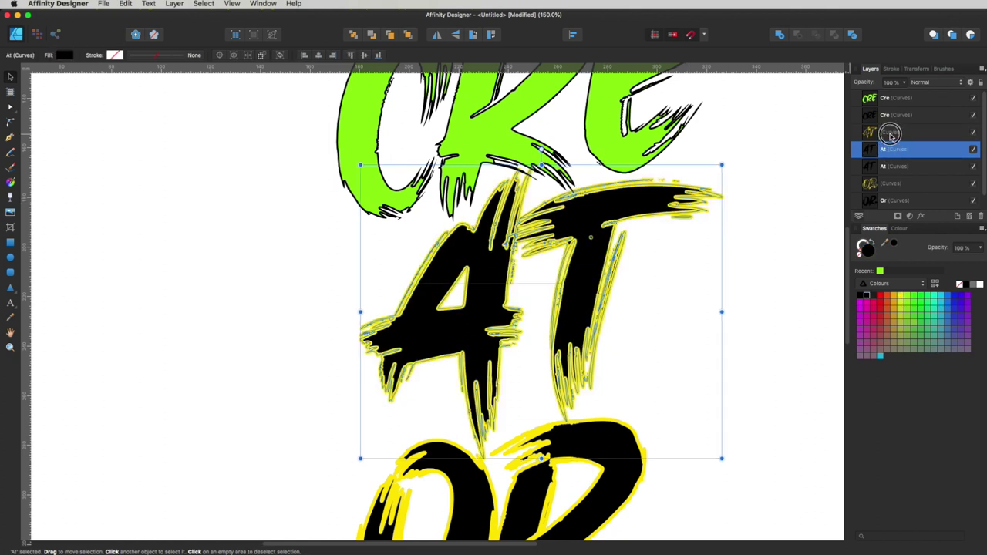
pyautogui.keyDown('shift'); pyautogui.click(891, 135); pyautogui.keyUp('shift')
pyautogui.click(791, 187)
pyautogui.click(891, 151)
pyautogui.click(880, 271)
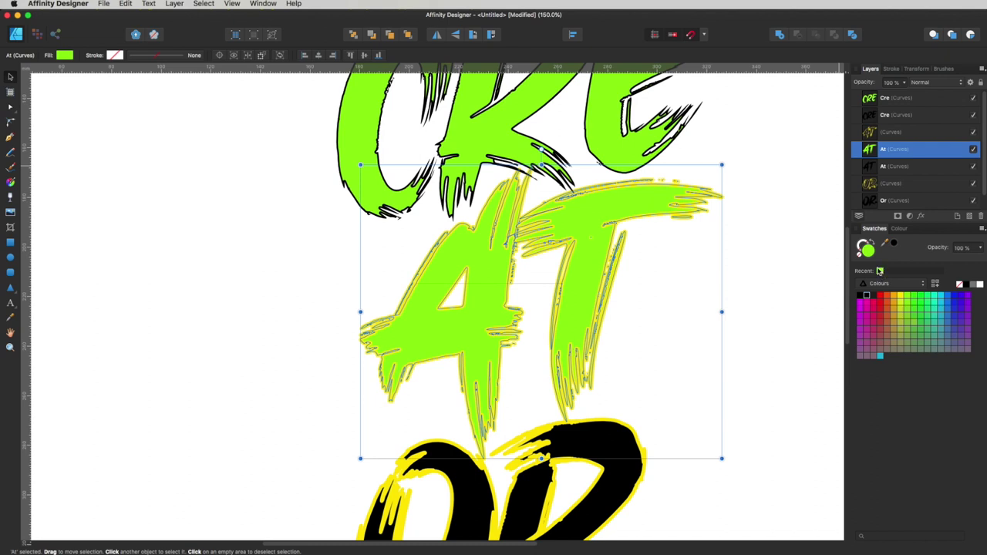
pyautogui.click(719, 406)
# Select the expanded yellow outline of the Or row
pyautogui.click(594, 454)
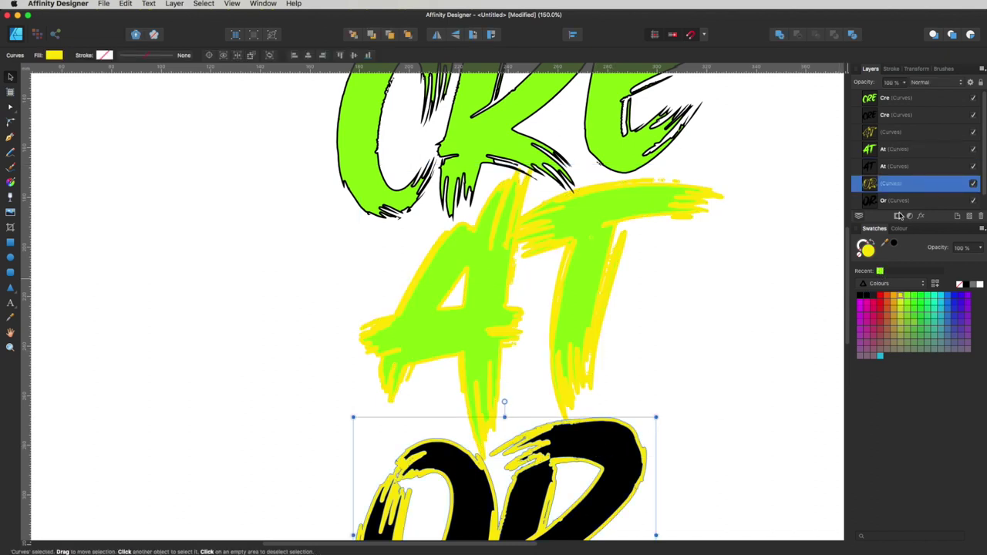
# Fill the black Or lettering directly beneath its yellow outline with the recently used lime green and deselect it
pyautogui.click(897, 200)
pyautogui.click(879, 271)
pyautogui.click(764, 307)
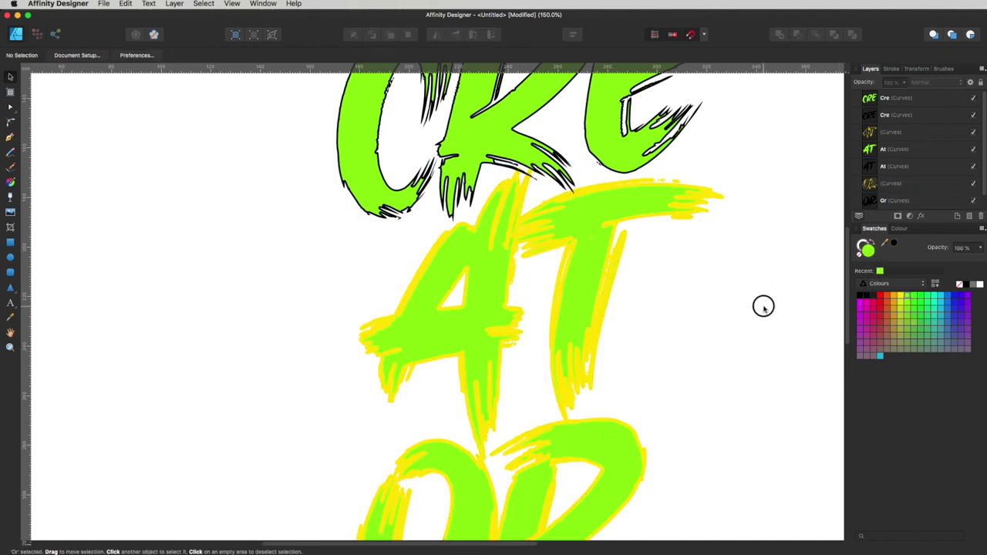
# Try to subtract the yellow AT outline from the lime green At lettering, and undo the attempt
pyautogui.click(697, 210)
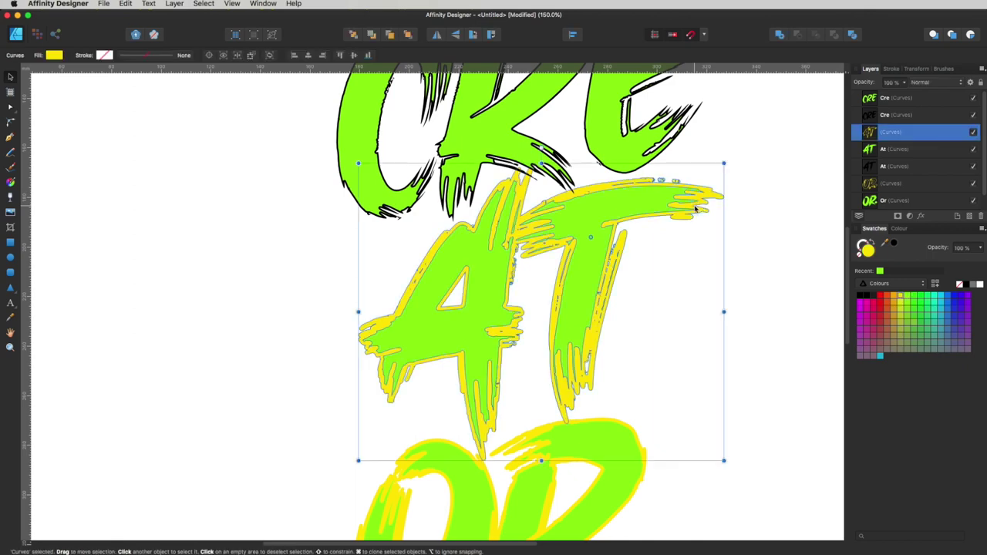
pyautogui.keyDown('shift'); pyautogui.click(892, 149); pyautogui.keyUp('shift')
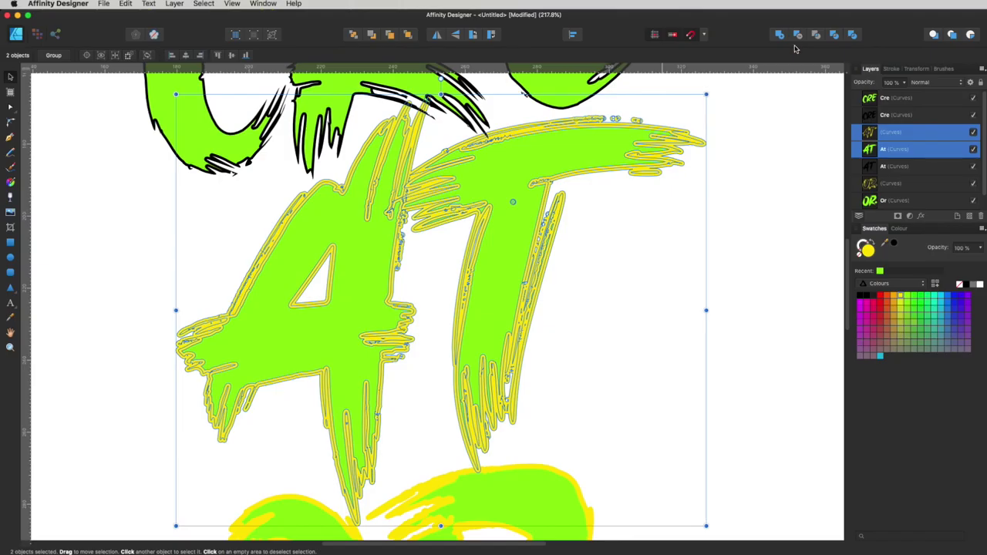
pyautogui.click(798, 34)
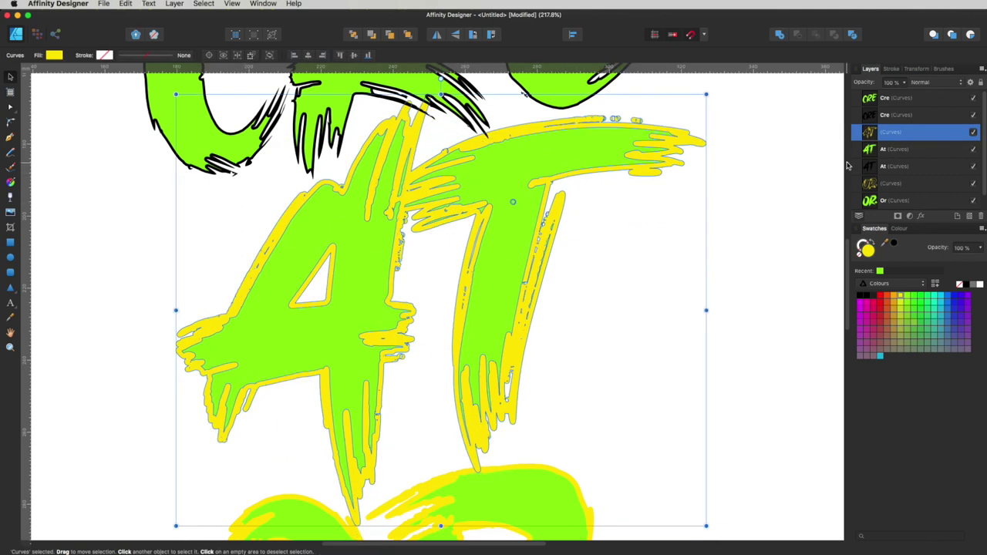
pyautogui.keyDown('shift'); pyautogui.click(914, 149); pyautogui.keyUp('shift')
pyautogui.click(798, 34)
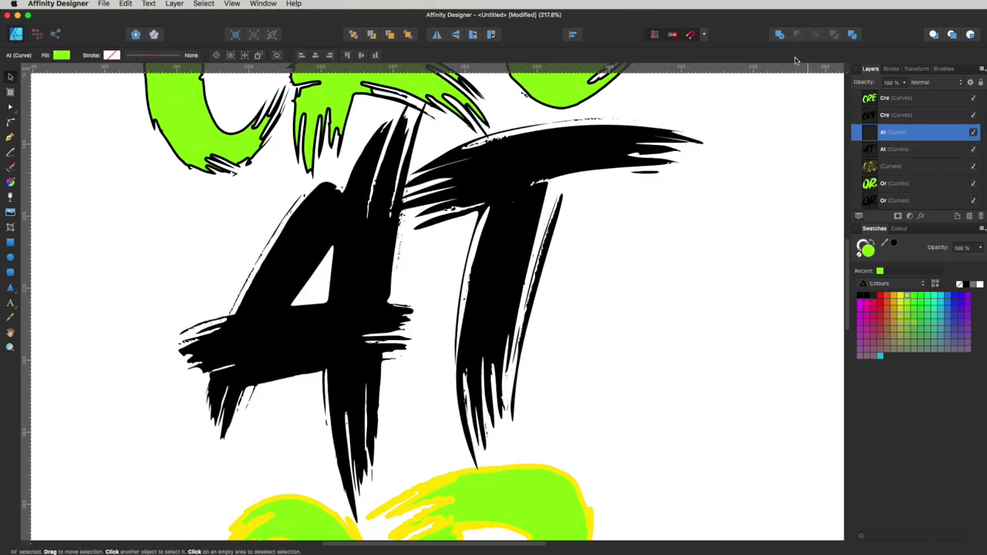
pyautogui.press('super+z')
pyautogui.moveTo(540, 242); pyautogui.dragTo(594, 206)
pyautogui.press('super+z')
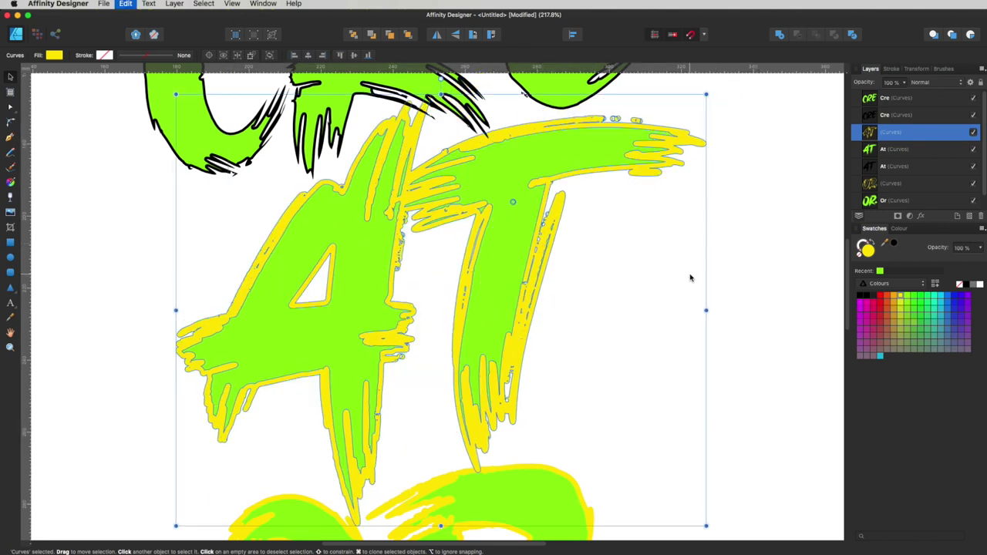
# Subtract the yellow OR outline from the lime green Or lettering and deselect the result
pyautogui.moveTo(706, 374); pyautogui.dragTo(717, 16)
pyautogui.moveTo(551, 255); pyautogui.dragTo(570, 317)
pyautogui.press('super+z')
pyautogui.keyDown('shift'); pyautogui.click(900, 202); pyautogui.keyUp('shift')
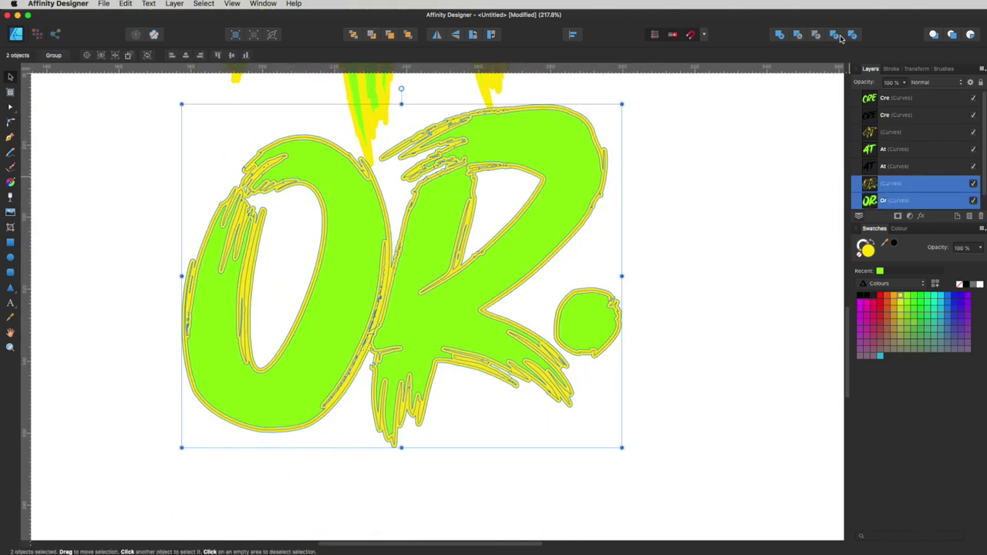
pyautogui.click(800, 36)
pyautogui.click(686, 231)
pyautogui.scroll(8, 663, 293)
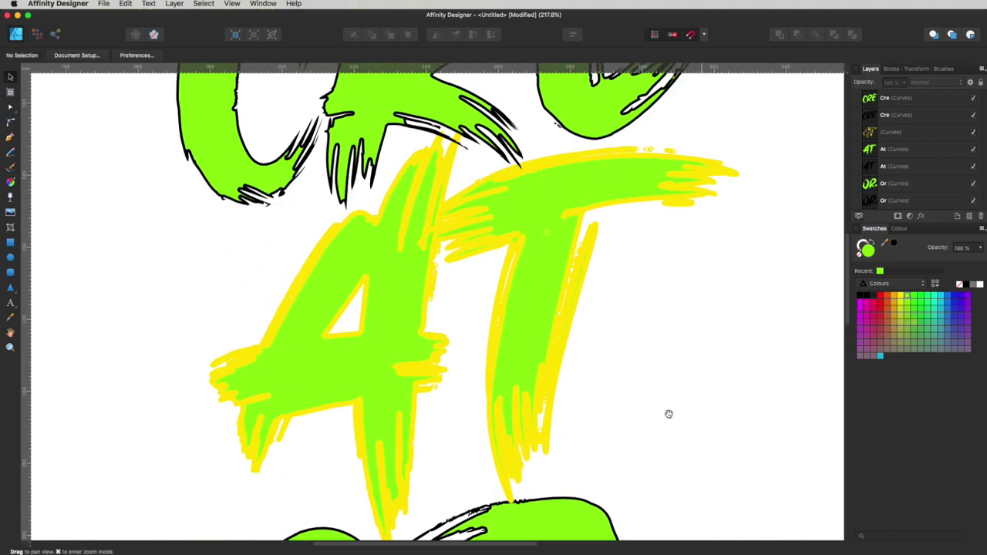
# Examine the yellow AT outline and its nodes up close around the T's stem
pyautogui.click(586, 247)
pyautogui.click(605, 259)
pyautogui.scroll(5, 516, 223)
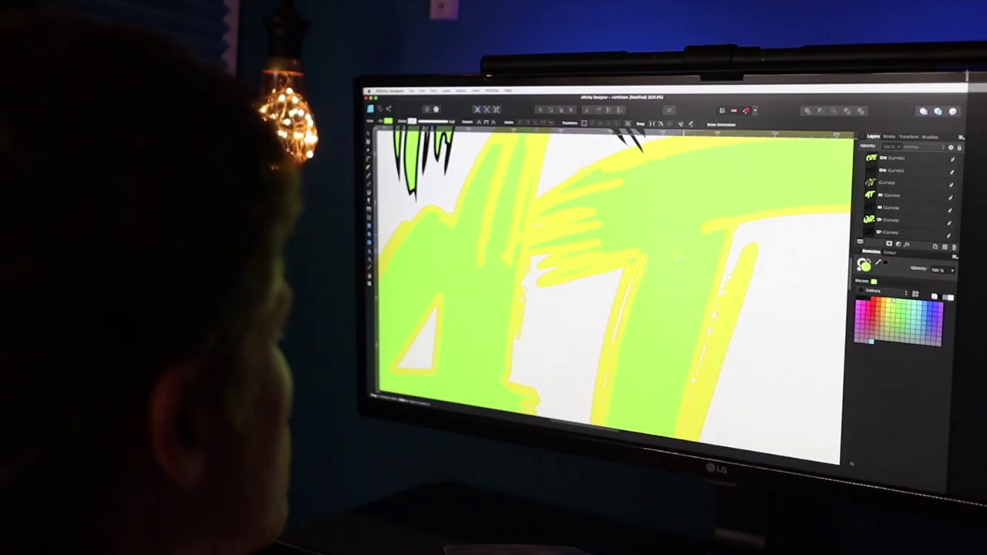
pyautogui.click(601, 264)
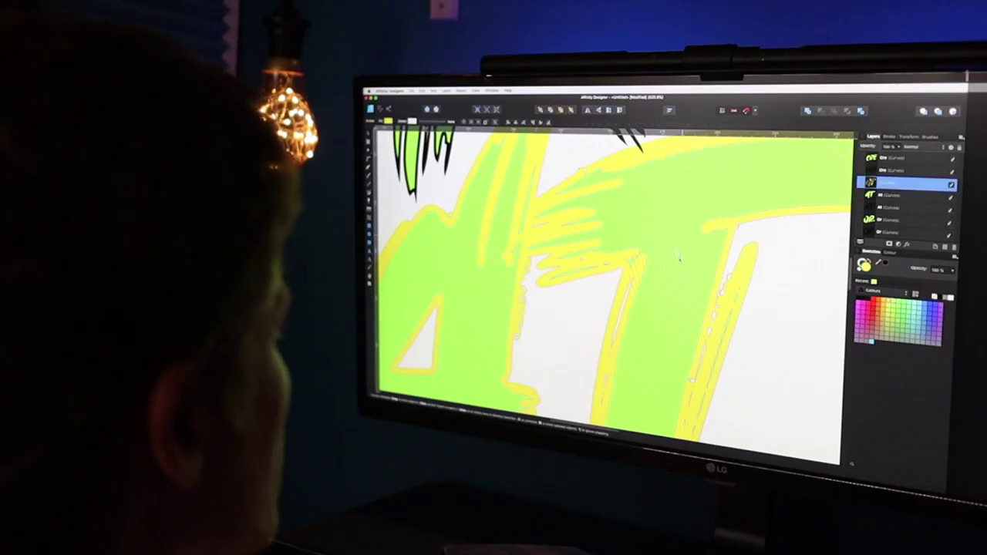
pyautogui.press('a')
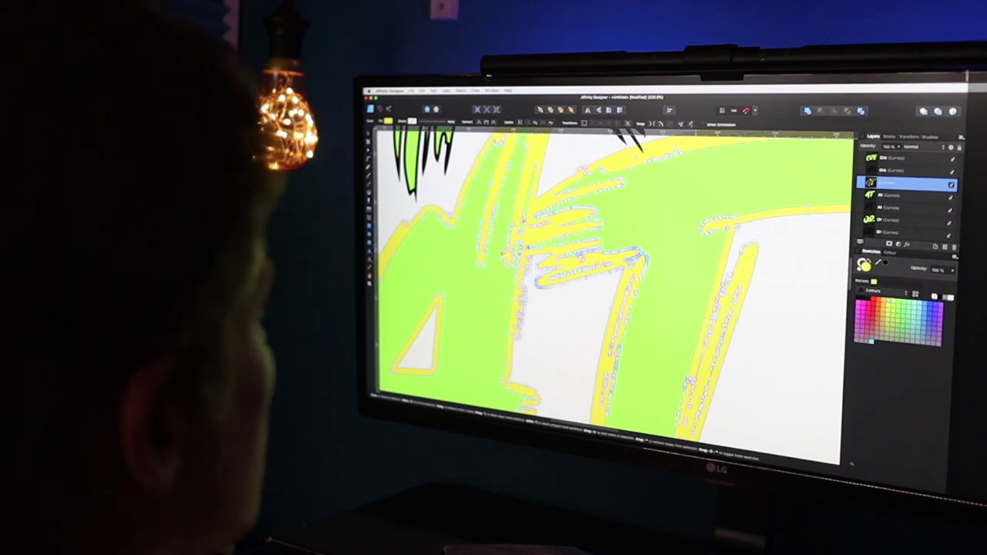
pyautogui.click(765, 330)
pyautogui.click(736, 278)
pyautogui.click(779, 243)
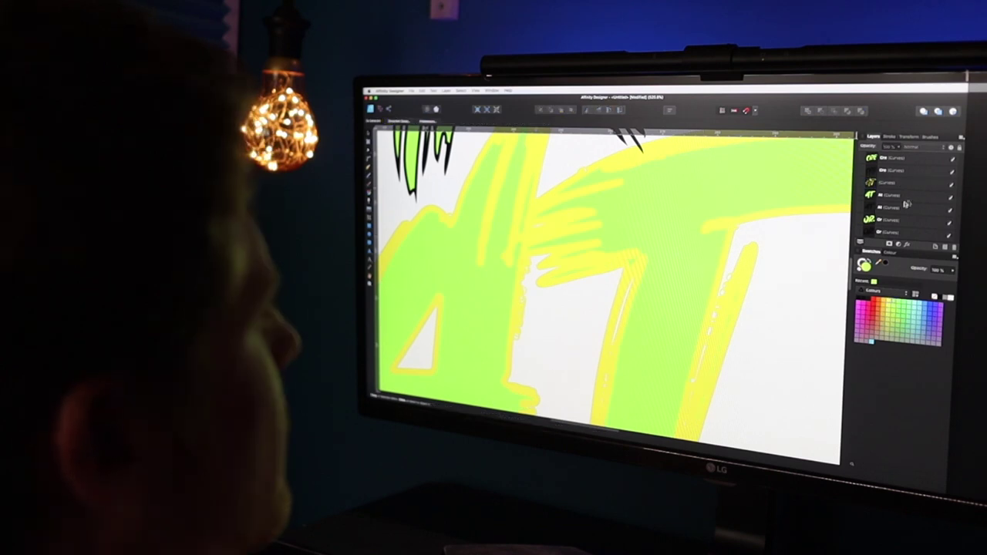
# Retry the subtraction of the yellow AT outline from the green At lettering, and undo it
pyautogui.click(894, 189)
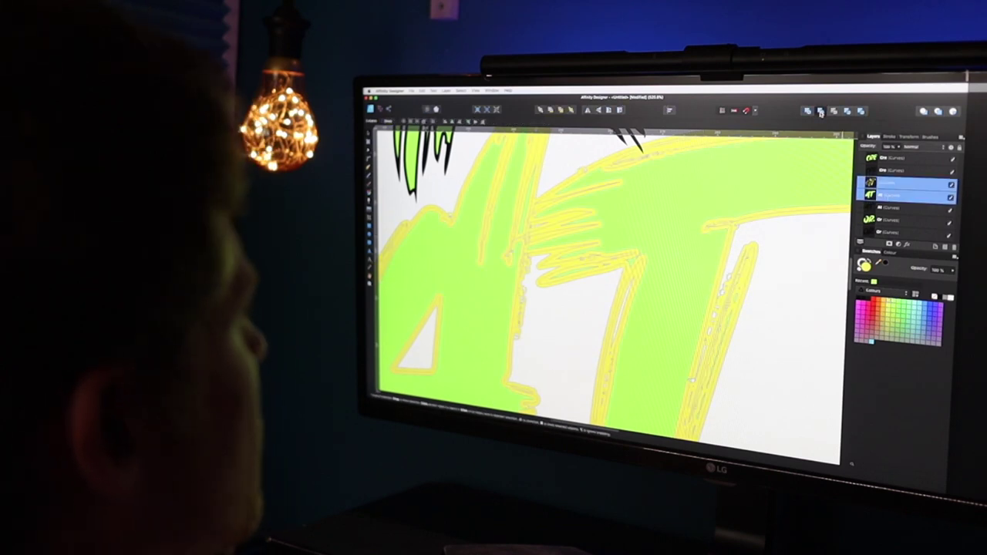
pyautogui.click(821, 112)
pyautogui.press('super+z')
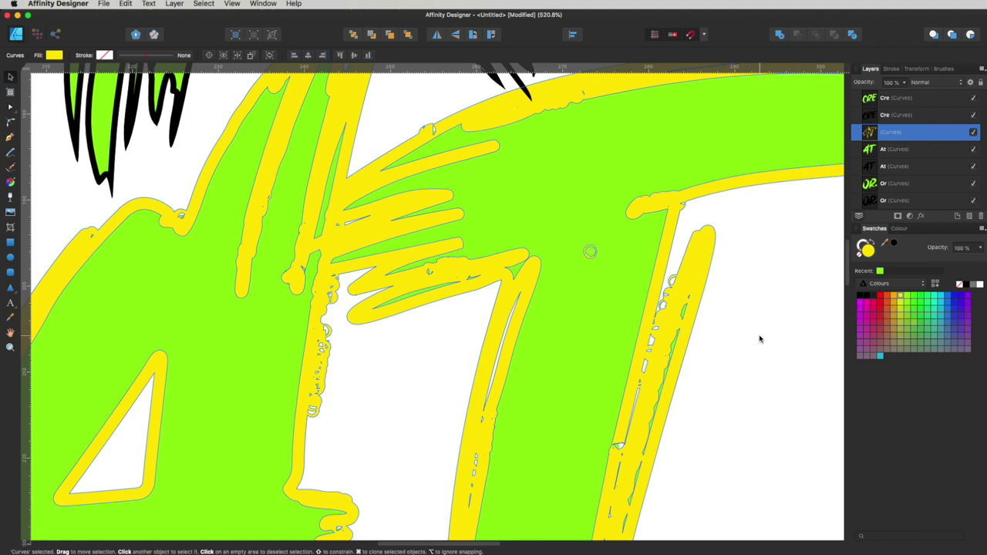
# Delete the nodes of the small stray yellow ring inside the T from the yellow AT outline
pyautogui.click(760, 340)
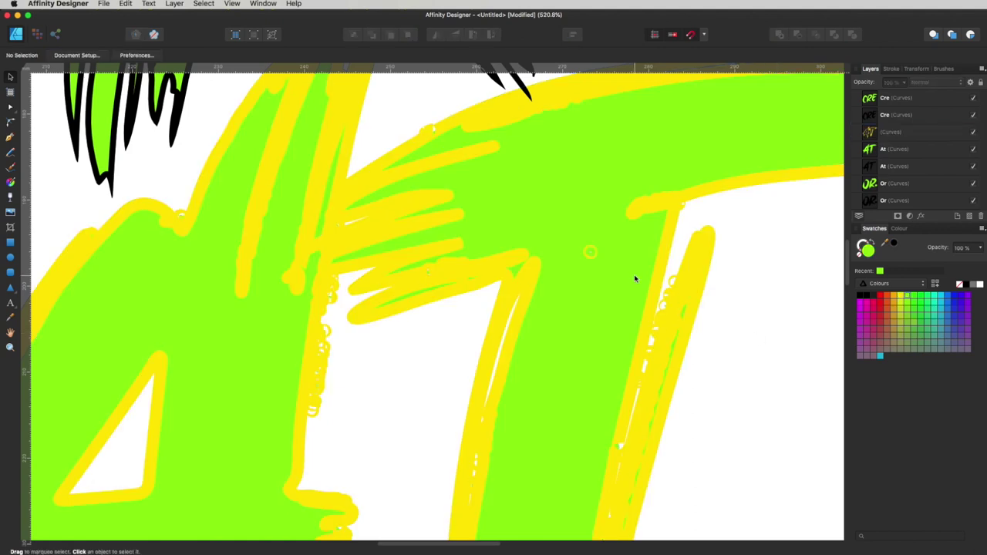
pyautogui.press('space')
pyautogui.moveTo(600, 308); pyautogui.dragTo(662, 109)
pyautogui.moveTo(440, 373); pyautogui.dragTo(510, 468)
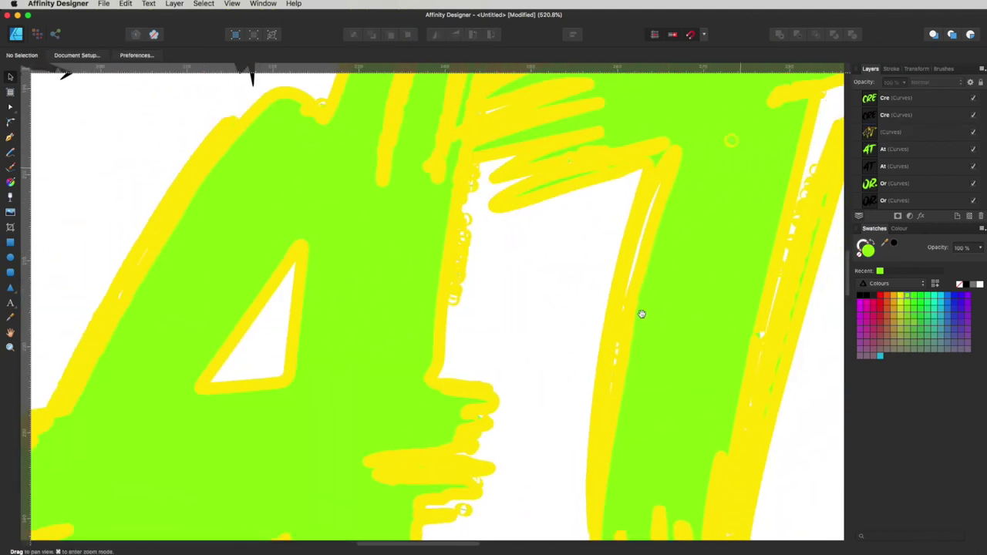
pyautogui.moveTo(671, 205); pyautogui.dragTo(512, 424)
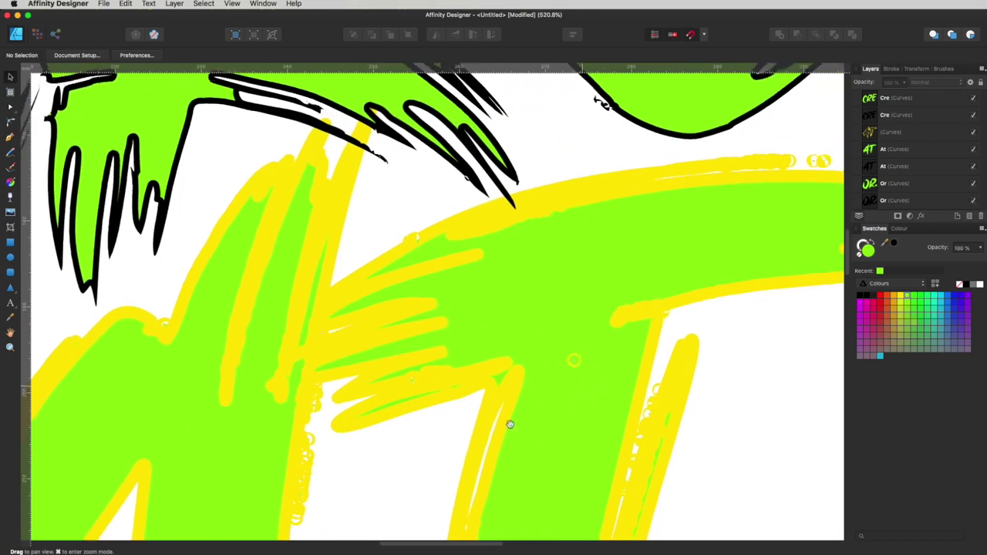
pyautogui.click(894, 133)
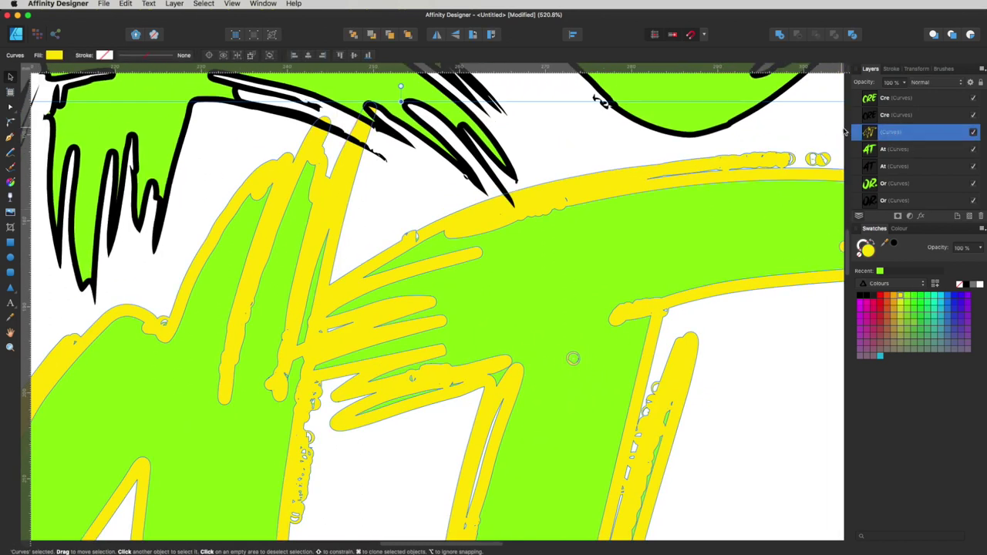
pyautogui.press('a')
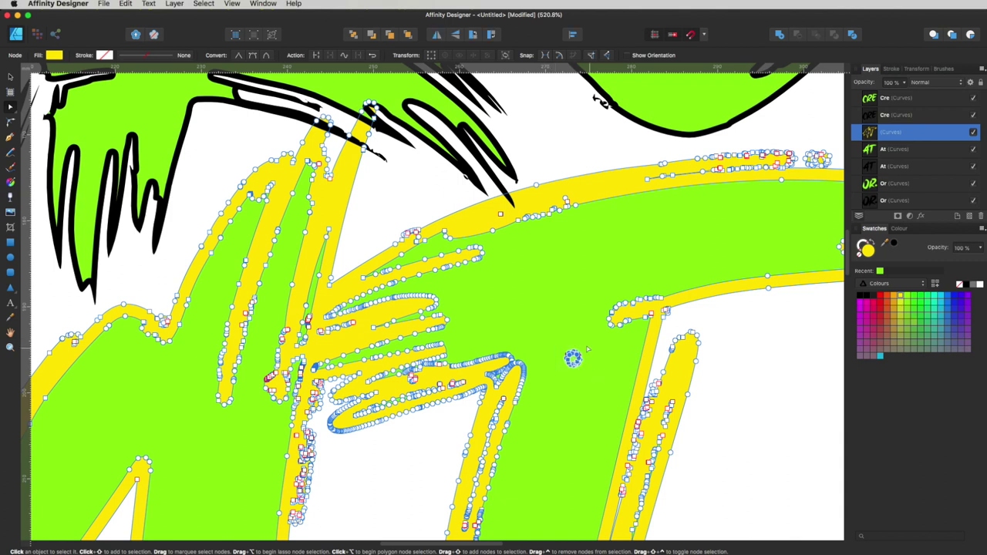
pyautogui.scroll(5, 576, 369)
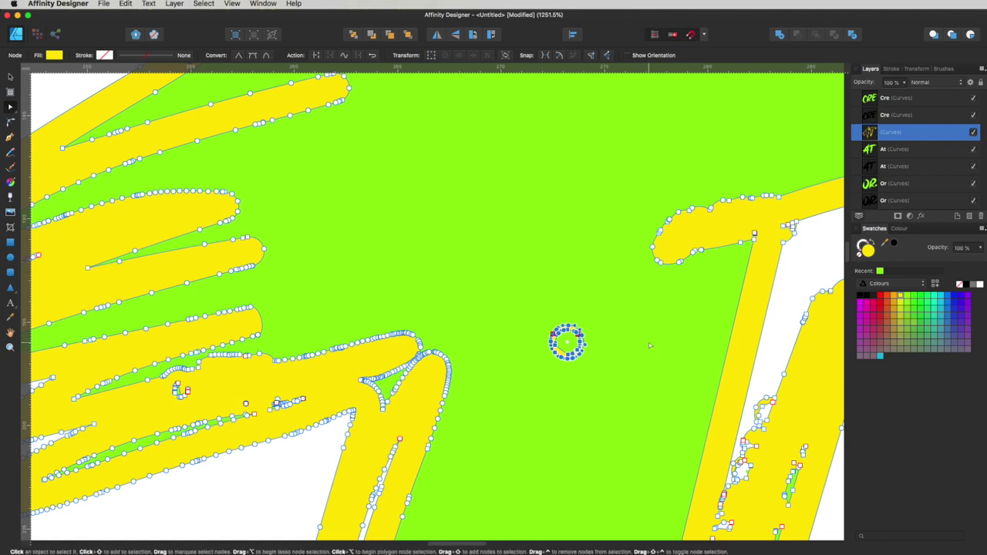
pyautogui.press('Delete')
pyautogui.press('v')
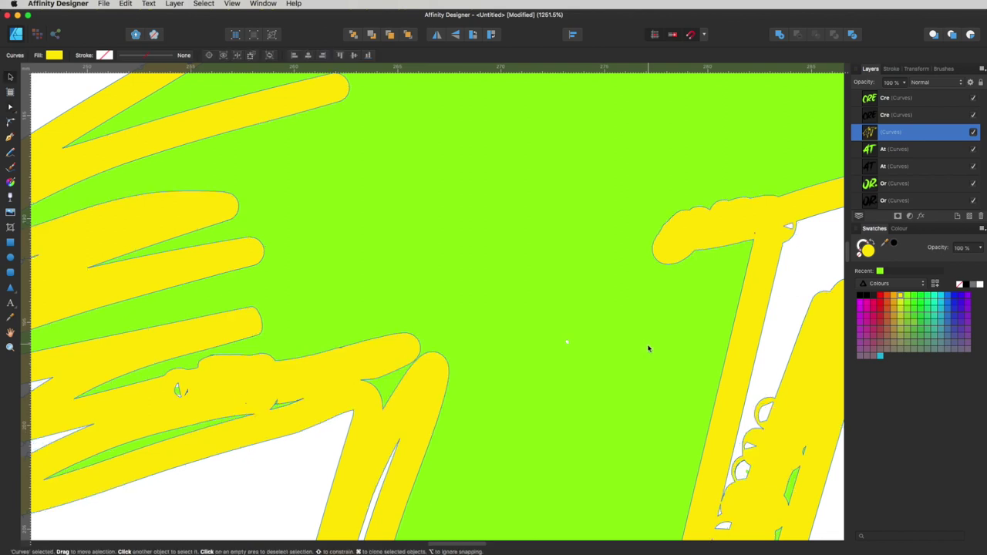
# Subtract the cleaned yellow AT outline from the lime green At lettering and clear the selection
pyautogui.press('z')
pyautogui.keyDown('alt'); pyautogui.click(635, 363); pyautogui.keyUp('alt')
pyautogui.keyDown('alt'); pyautogui.click(635, 361); pyautogui.keyUp('alt')
pyautogui.keyDown('alt'); pyautogui.click(634, 362); pyautogui.keyUp('alt')
pyautogui.keyDown('alt'); pyautogui.click(633, 361); pyautogui.keyUp('alt')
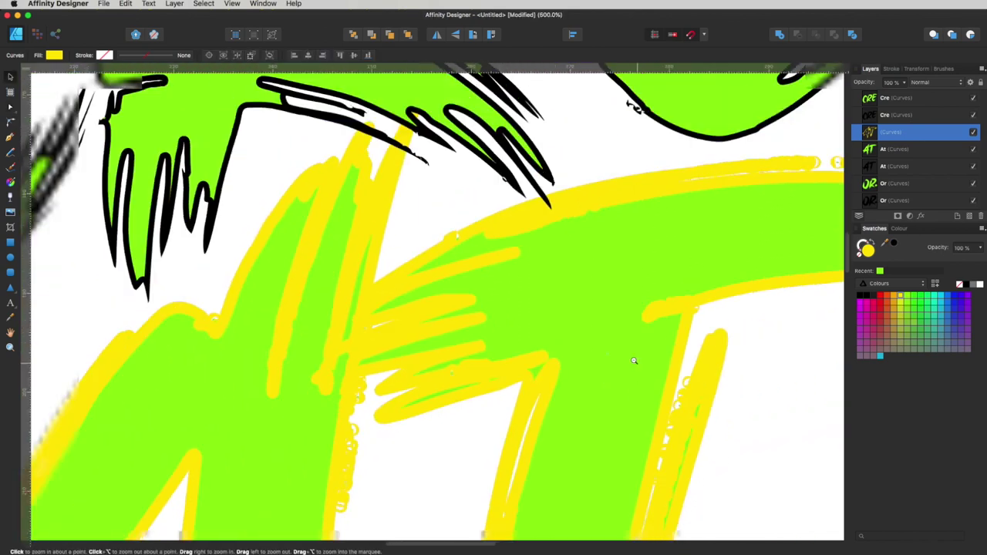
pyautogui.scroll(10, 635, 359)
pyautogui.press('v')
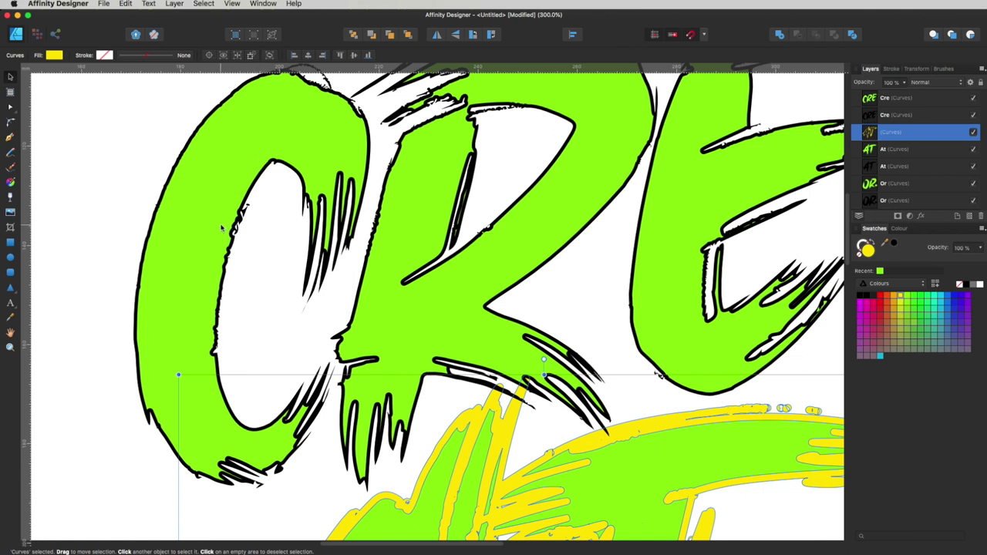
pyautogui.scroll(-10, 451, 347)
pyautogui.press('a')
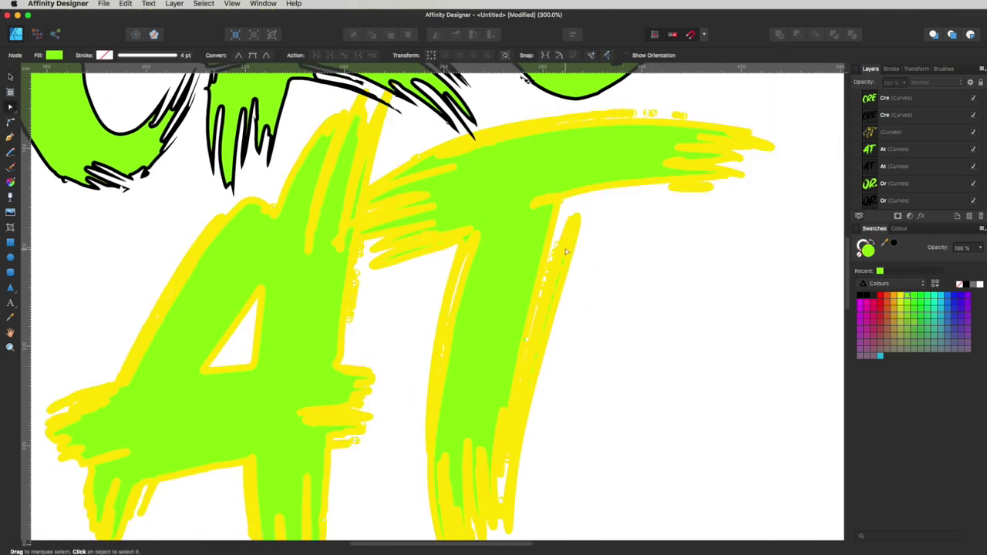
pyautogui.click(608, 279)
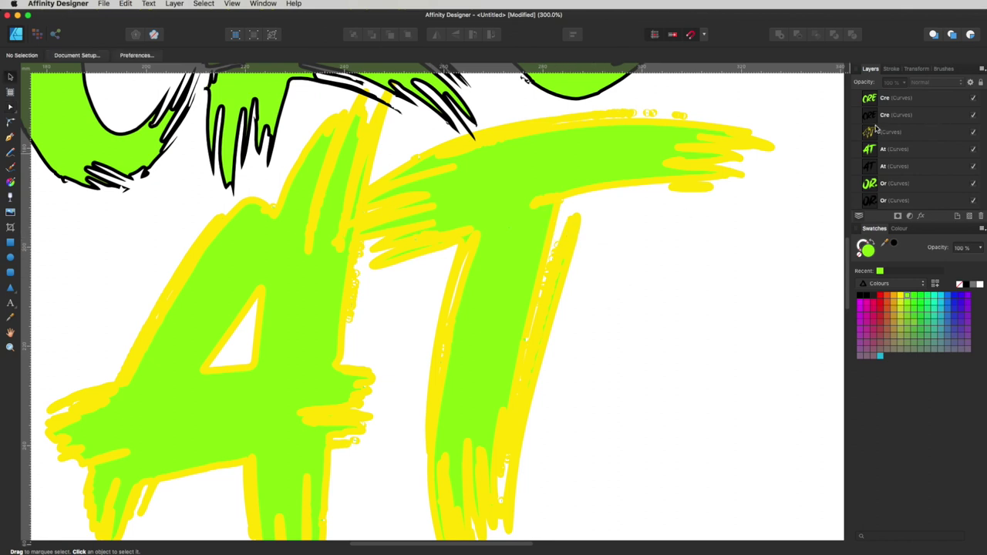
pyautogui.click(907, 133)
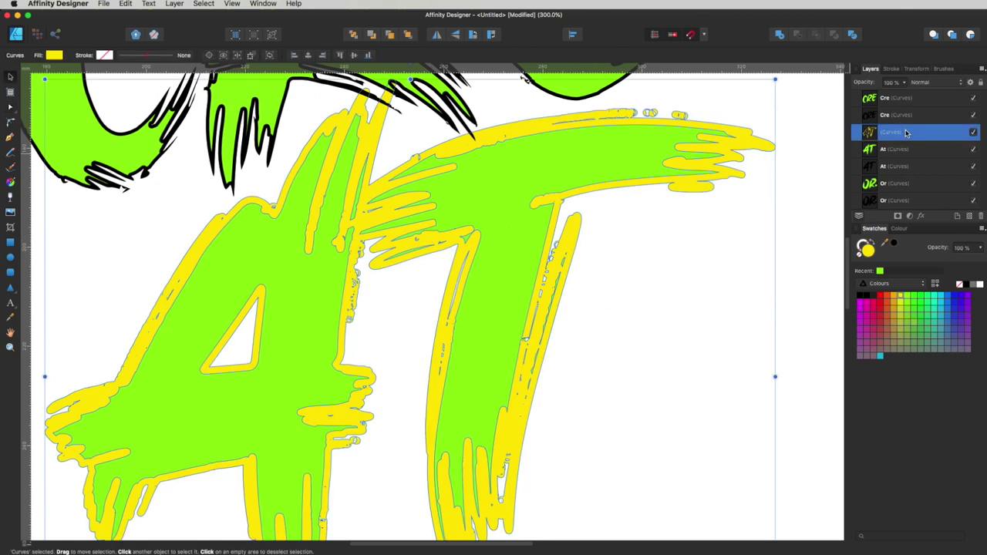
pyautogui.keyDown('shift'); pyautogui.click(910, 149); pyautogui.keyUp('shift')
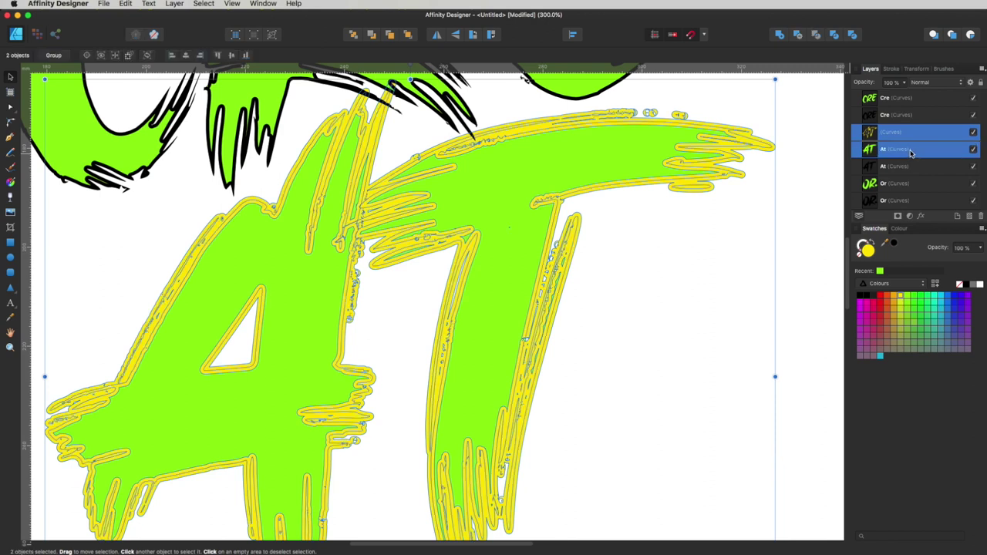
pyautogui.click(797, 36)
pyautogui.click(765, 227)
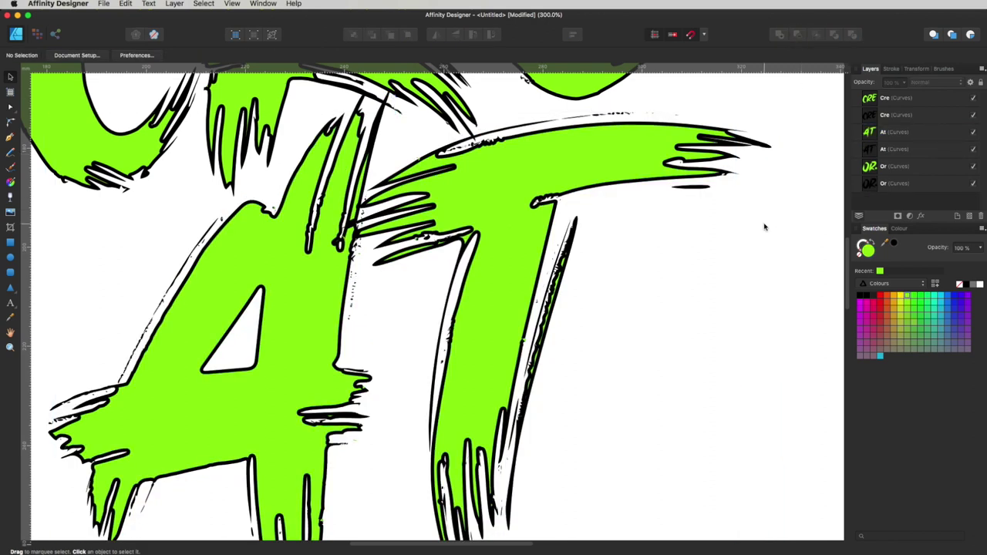
# Examine the complete stacked CRE, AT and OR lettering and the nodes of the lime green Cre shape
pyautogui.keyDown('alt'); pyautogui.keyDown('super'); pyautogui.click(646, 238); pyautogui.keyUp('super'); pyautogui.keyUp('alt')
pyautogui.keyDown('alt'); pyautogui.keyDown('super'); pyautogui.click(645, 239); pyautogui.keyUp('super'); pyautogui.keyUp('alt')
pyautogui.moveTo(629, 293); pyautogui.dragTo(551, 266)
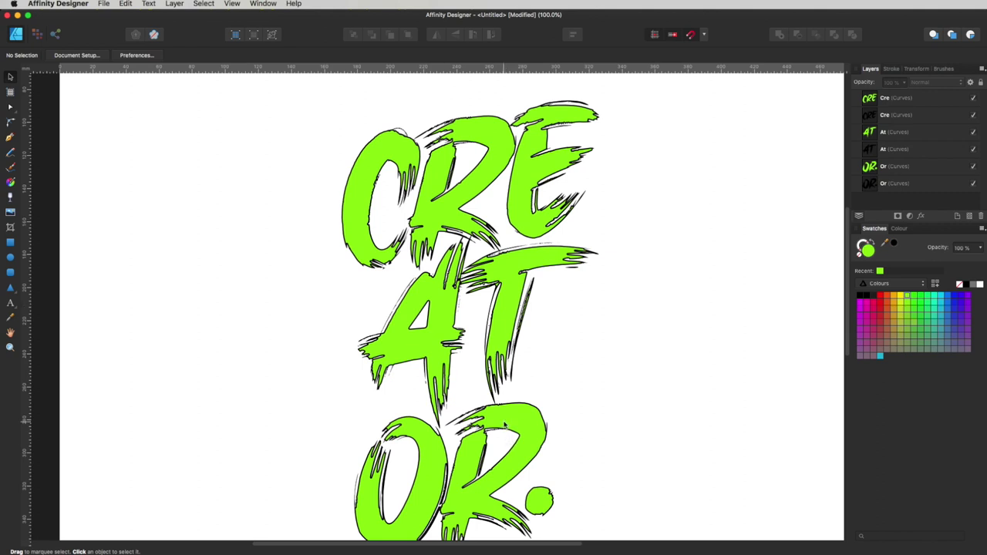
pyautogui.scroll(3, 539, 213)
pyautogui.press('a')
pyautogui.click(506, 218)
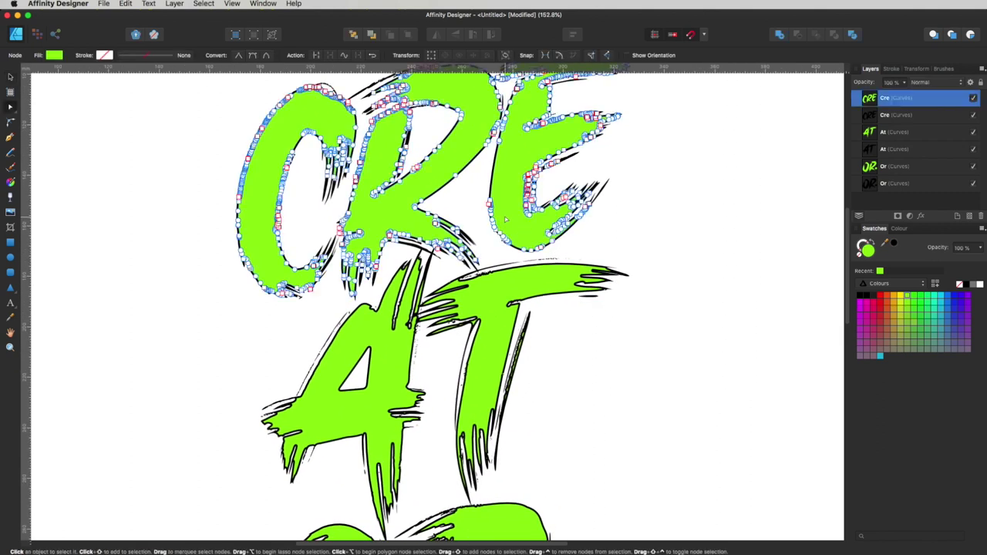
pyautogui.click(602, 377)
pyautogui.press('v')
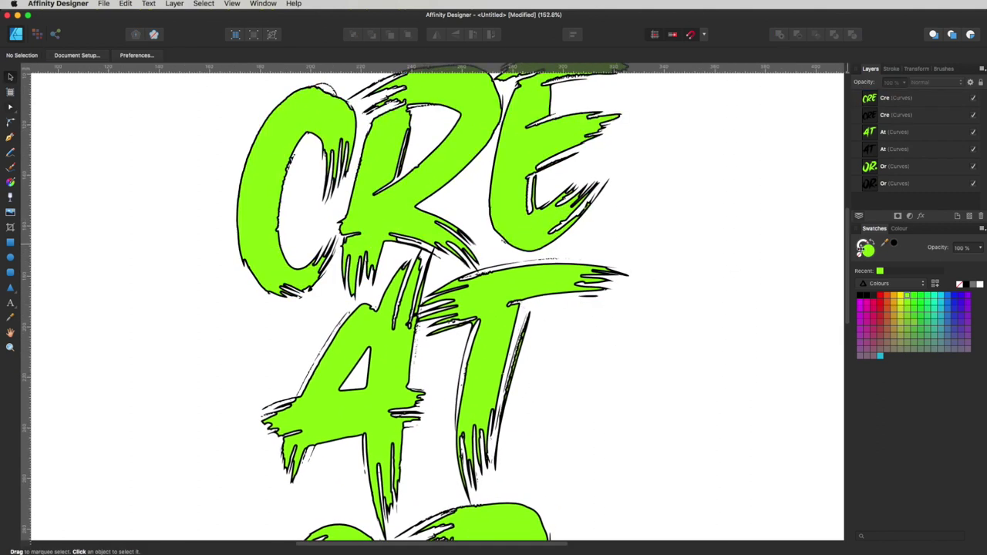
# Select the three black Cre, At and Or base curves together and fill them with a darker green swatch
pyautogui.click(888, 150)
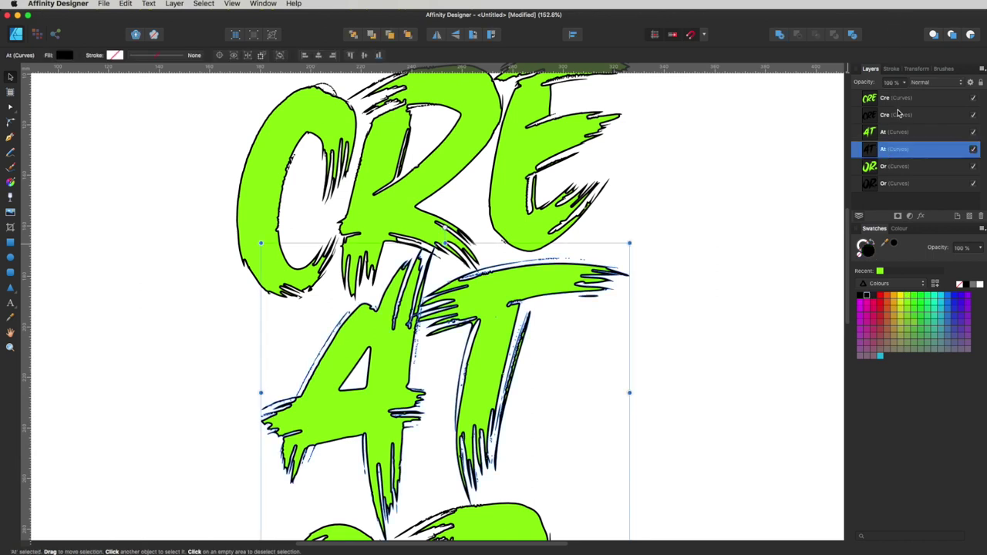
pyautogui.keyDown('super'); pyautogui.click(889, 115); pyautogui.keyUp('super')
pyautogui.keyDown('super'); pyautogui.click(888, 167); pyautogui.keyUp('super')
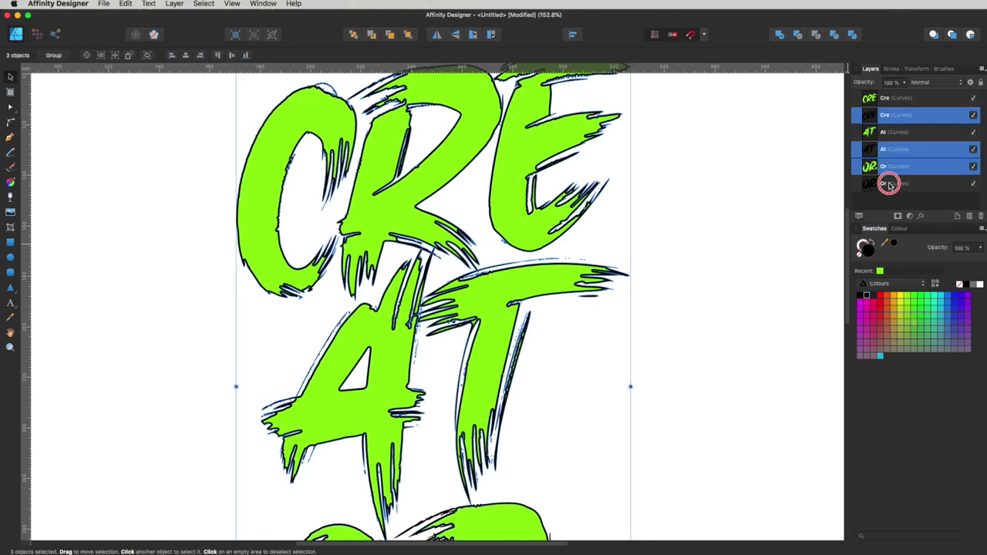
pyautogui.keyDown('super'); pyautogui.click(889, 184); pyautogui.keyUp('super')
pyautogui.keyDown('super'); pyautogui.click(893, 169); pyautogui.keyUp('super')
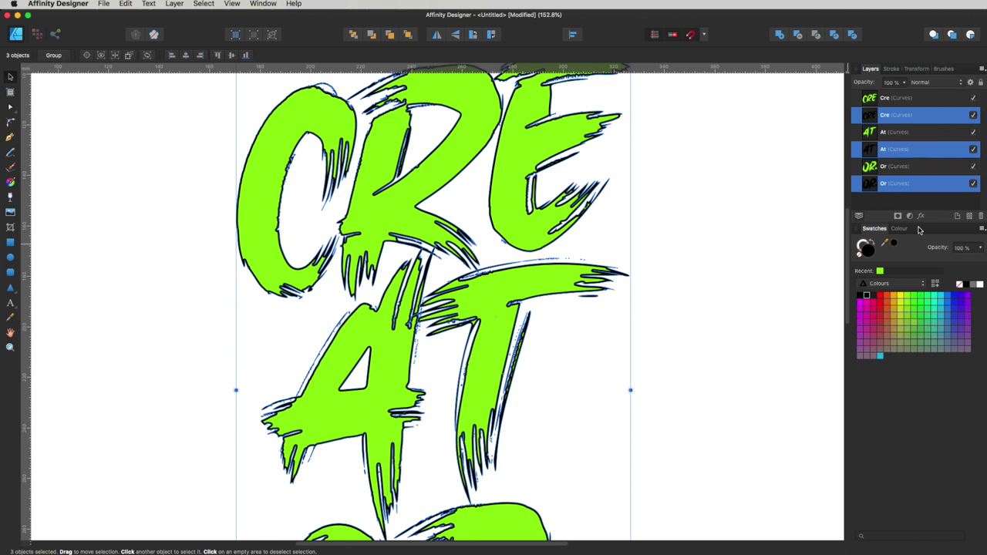
pyautogui.click(916, 307)
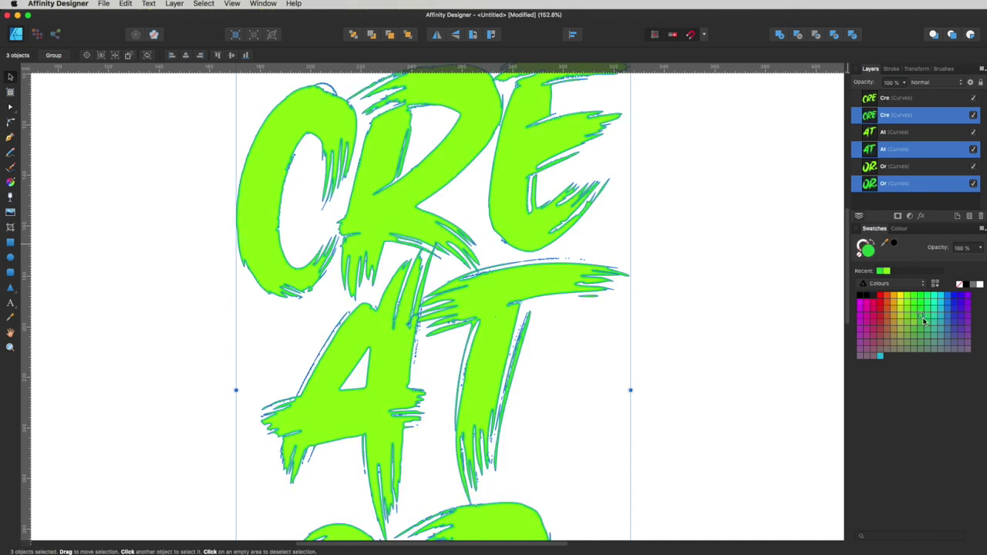
# Refill the selected Cre, At and Or base curves with a brighter green swatch and clear the selection
pyautogui.click(776, 292)
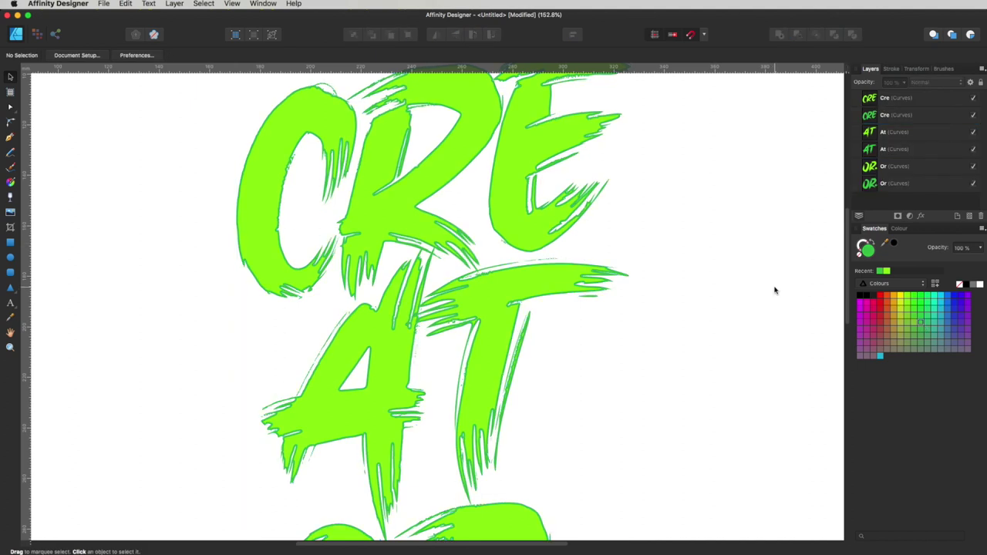
pyautogui.press('super+z')
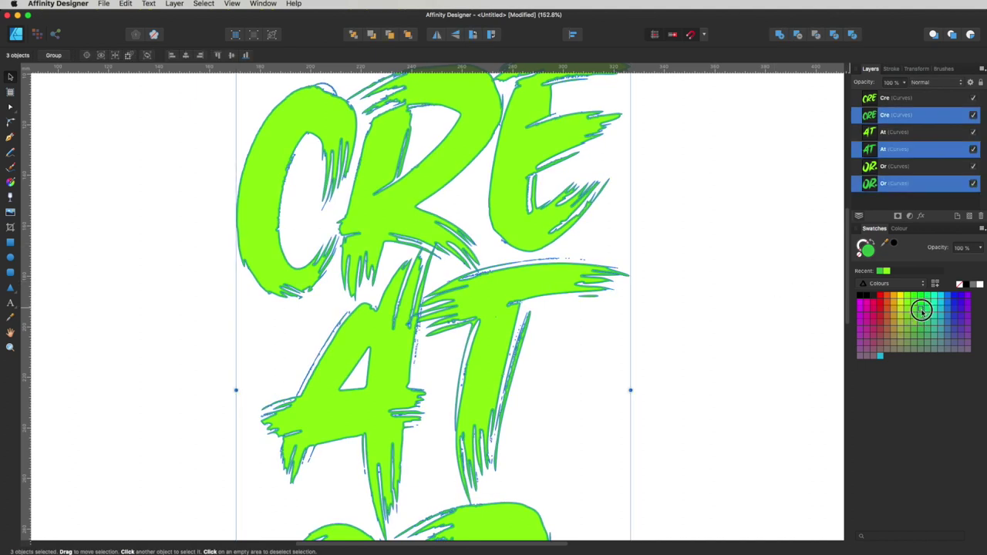
pyautogui.click(922, 309)
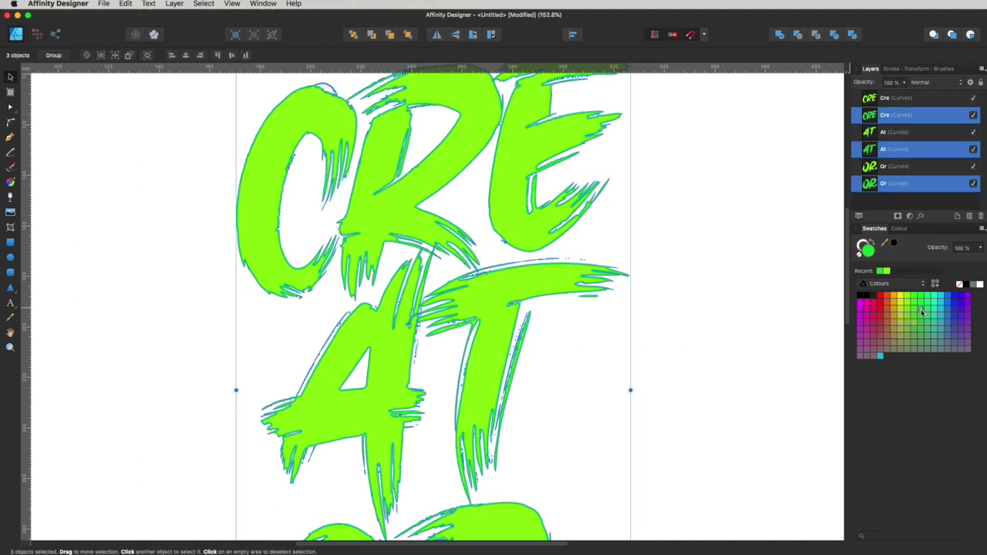
pyautogui.click(740, 287)
pyautogui.moveTo(607, 264); pyautogui.dragTo(654, 307)
pyautogui.scroll(4, 558, 192)
pyautogui.moveTo(648, 271); pyautogui.dragTo(622, 407)
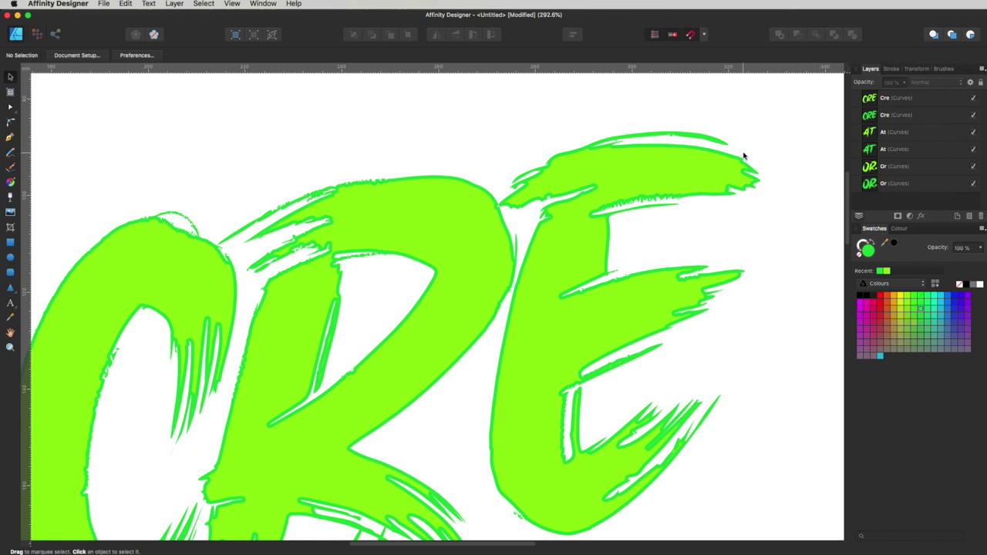
# Duplicate the three green Cre, At and Or base curves and fill the copies with black
pyautogui.click(918, 184)
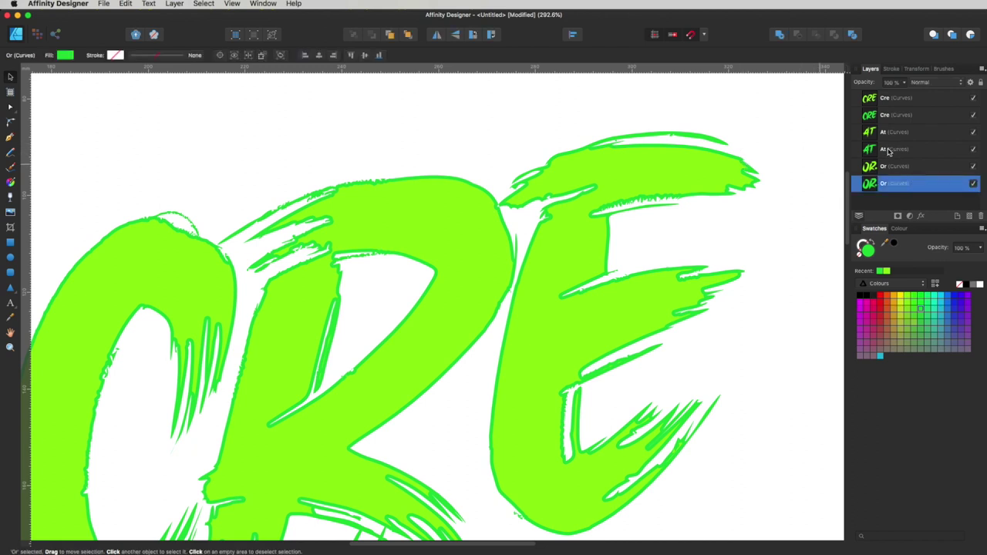
pyautogui.keyDown('super'); pyautogui.click(889, 149); pyautogui.keyUp('super')
pyautogui.keyDown('super'); pyautogui.click(900, 116); pyautogui.keyUp('super')
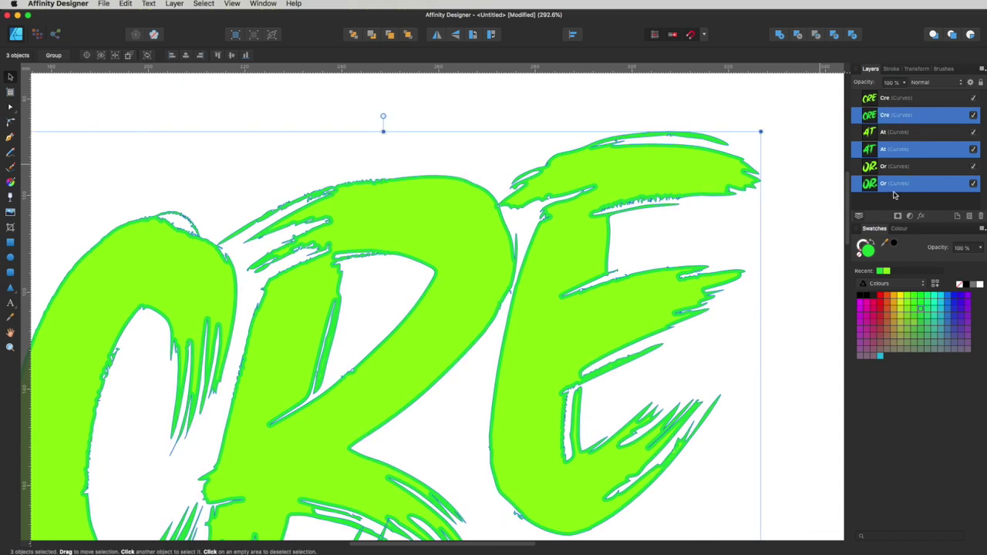
pyautogui.moveTo(895, 115); pyautogui.dragTo(958, 218)
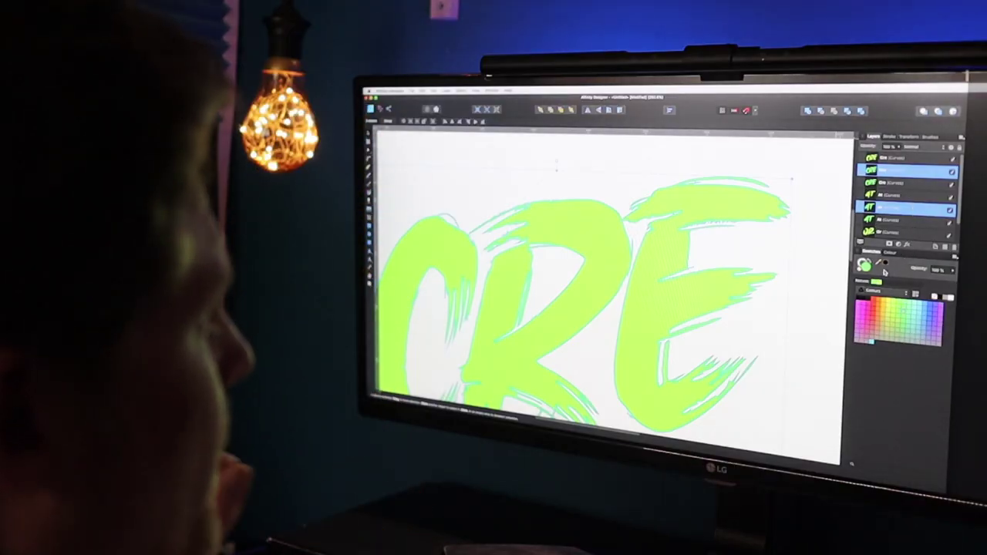
pyautogui.click(858, 299)
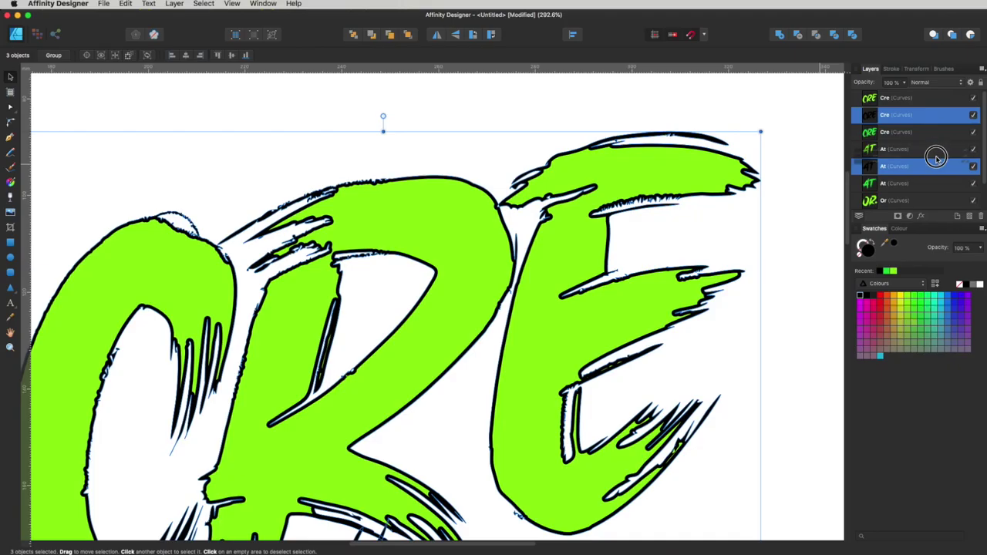
# Move the three black Cre, At and Or copies beneath all the other layers without nesting them inside another curve
pyautogui.moveTo(934, 159); pyautogui.dragTo(914, 209)
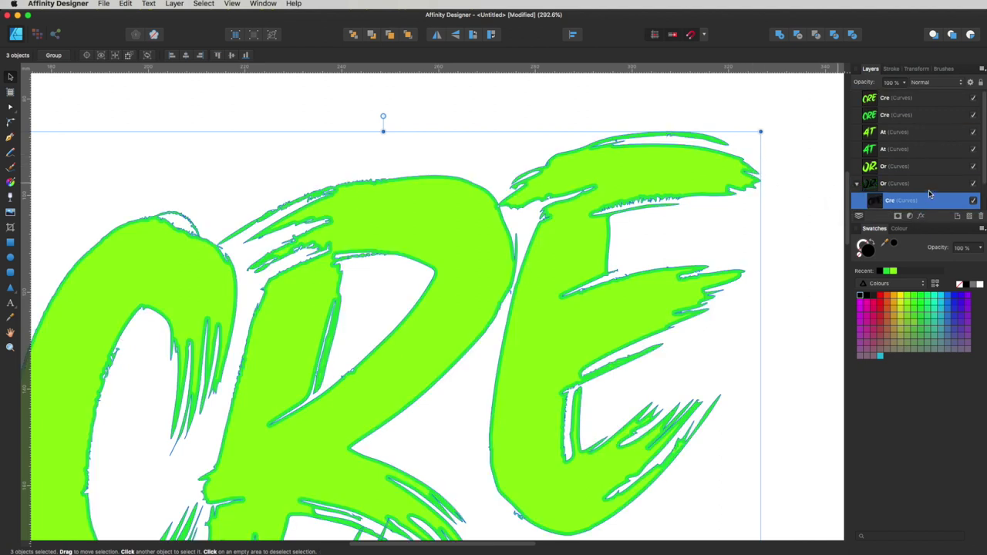
pyautogui.scroll(-2, 930, 194)
pyautogui.moveTo(911, 172); pyautogui.dragTo(854, 166)
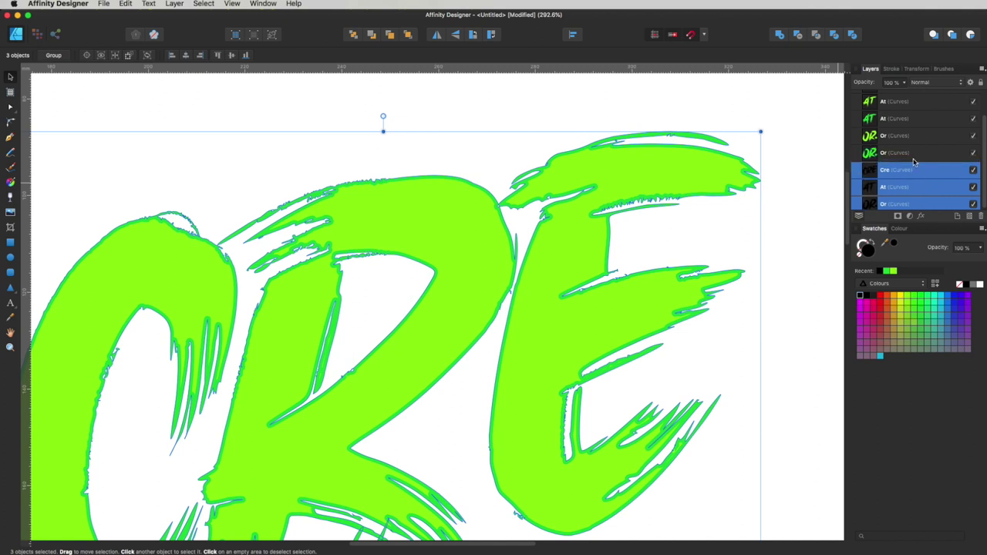
# Swap the black copies' fill to a stroke about 6 pt wide, align it to the outside and clear the selection
pyautogui.click(889, 70)
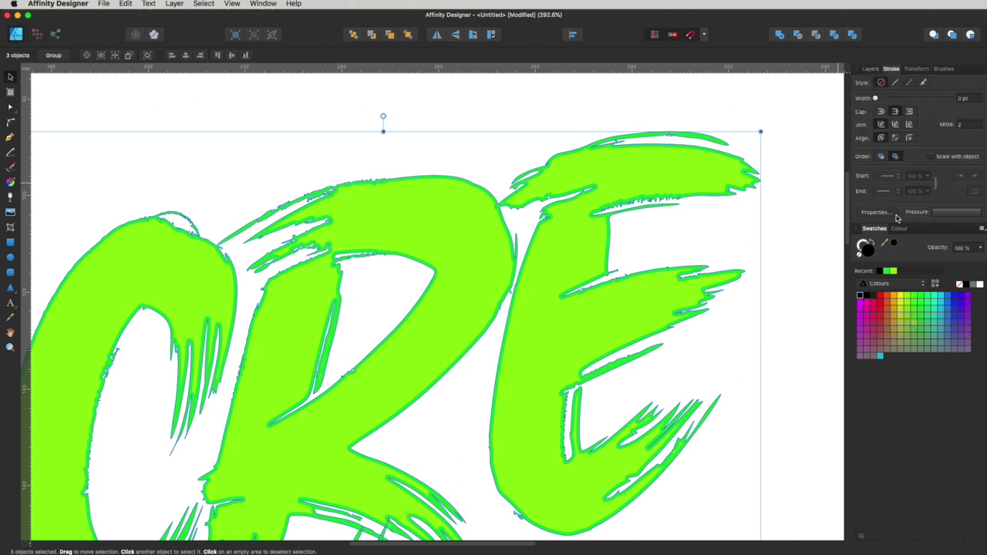
pyautogui.click(869, 242)
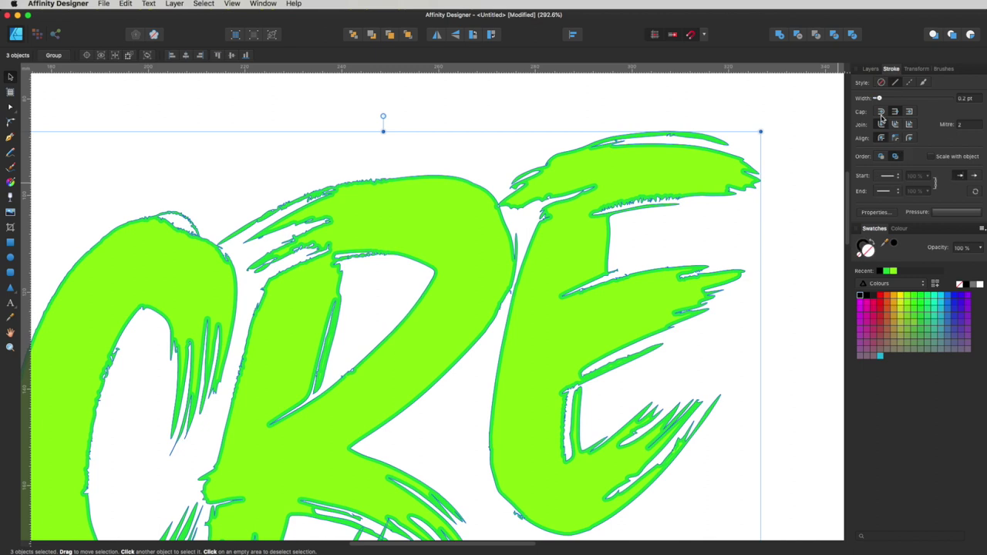
pyautogui.moveTo(878, 99); pyautogui.dragTo(901, 99)
pyautogui.click(910, 139)
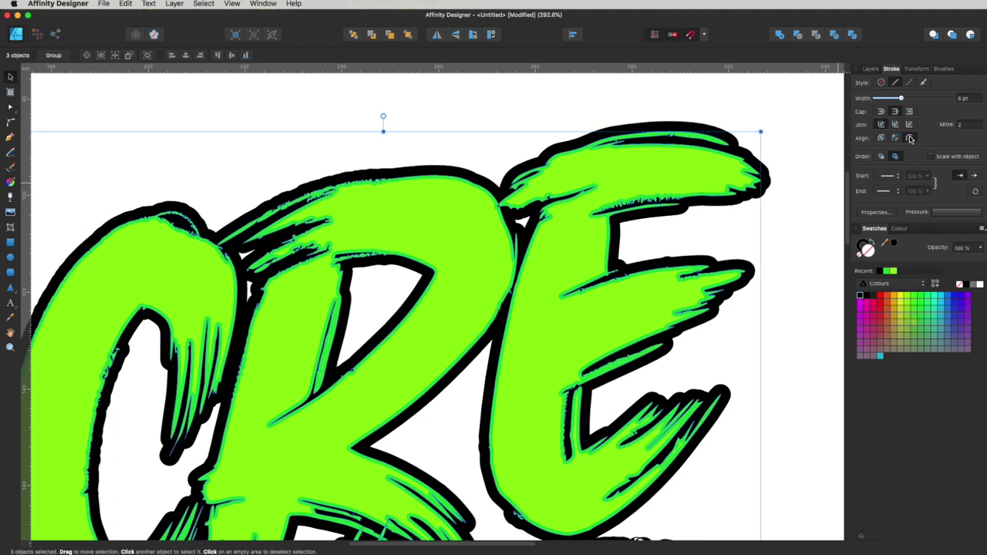
pyautogui.press('space')
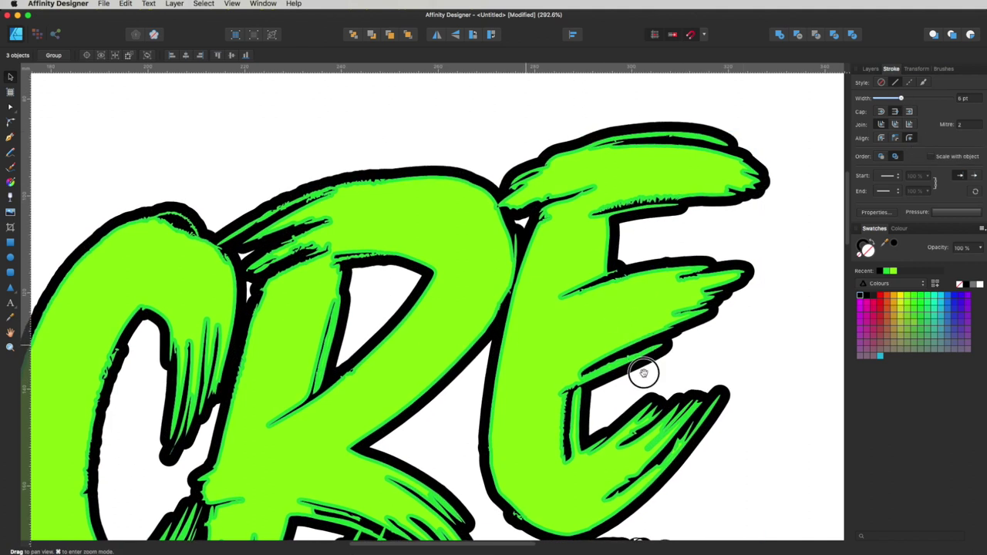
pyautogui.scroll(-10, 634, 316)
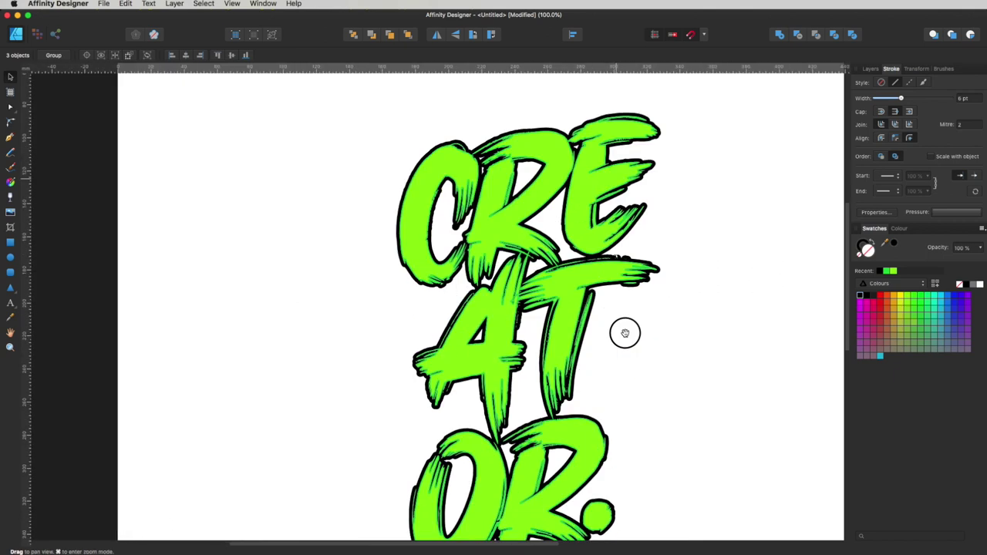
pyautogui.press('v')
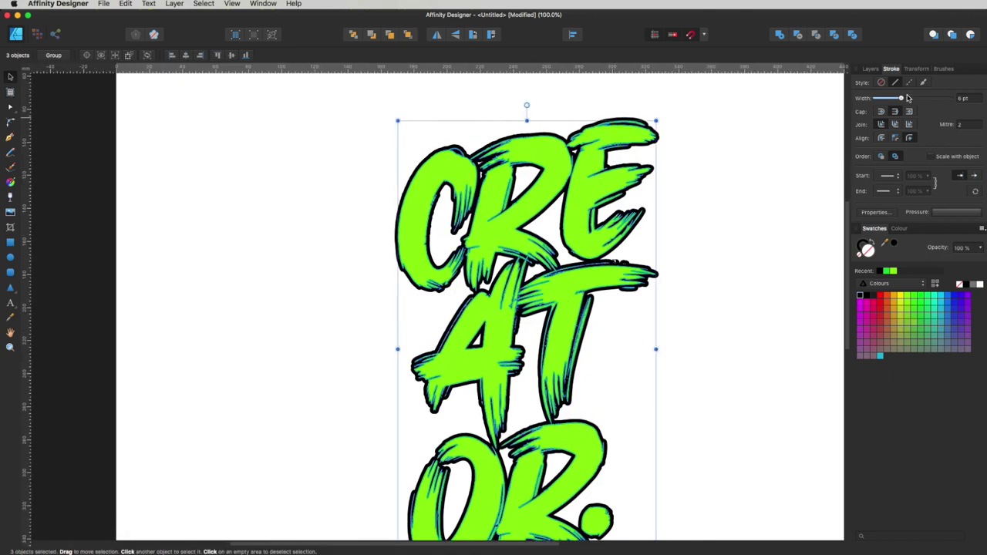
pyautogui.moveTo(904, 98); pyautogui.dragTo(900, 98)
pyautogui.click(871, 69)
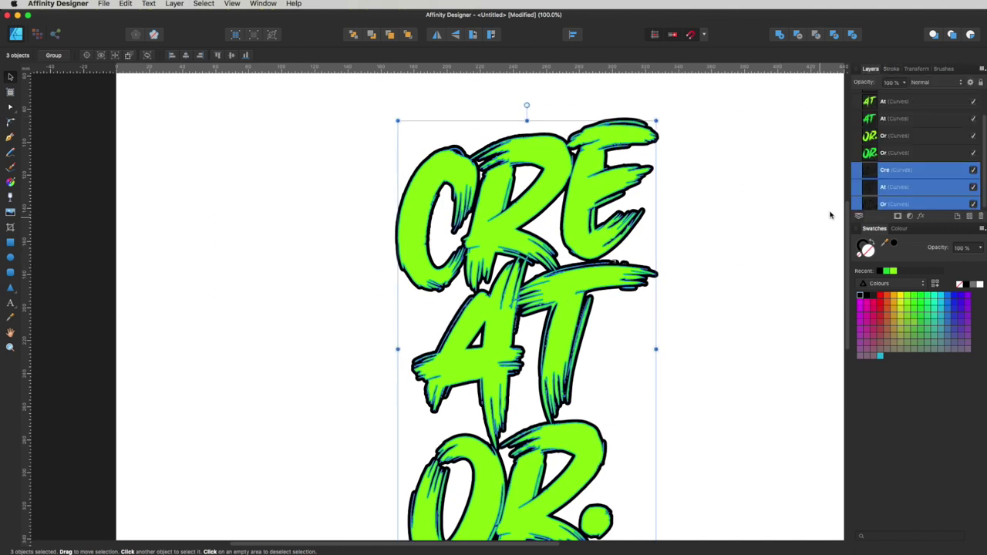
pyautogui.click(702, 240)
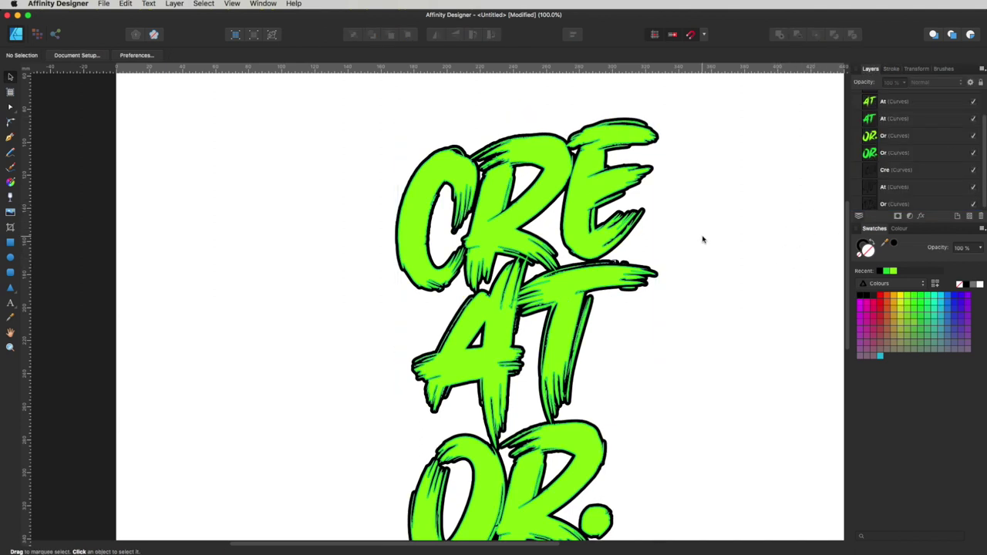
pyautogui.moveTo(678, 338); pyautogui.dragTo(641, 369)
pyautogui.moveTo(593, 112); pyautogui.dragTo(626, 184)
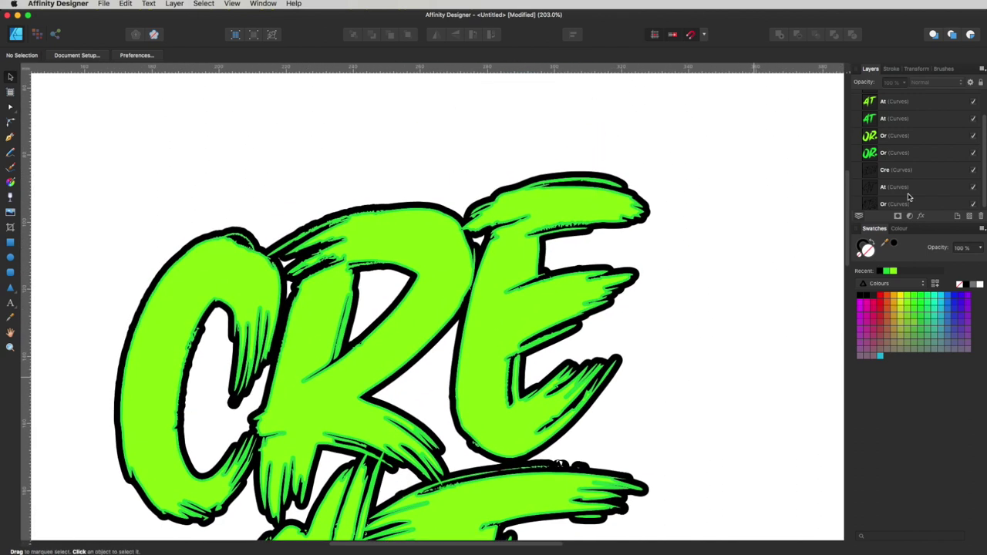
# Select the green Cre, At and Or base curves, darken their fill to RGB 38, 186, 59 and clear the selection
pyautogui.click(893, 152)
pyautogui.keyDown('super'); pyautogui.click(892, 118); pyautogui.keyUp('super')
pyautogui.scroll(2, 891, 135)
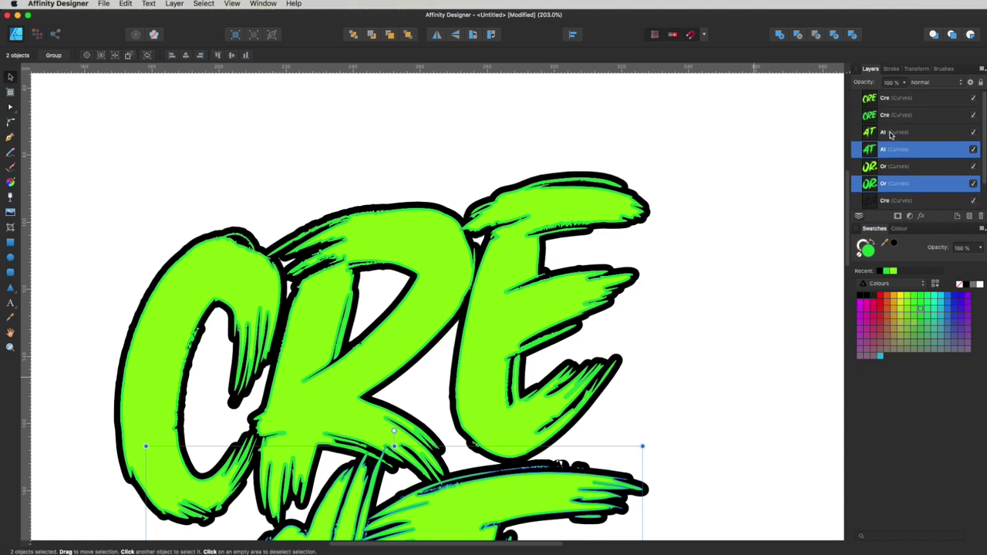
pyautogui.keyDown('super'); pyautogui.click(886, 115); pyautogui.keyUp('super')
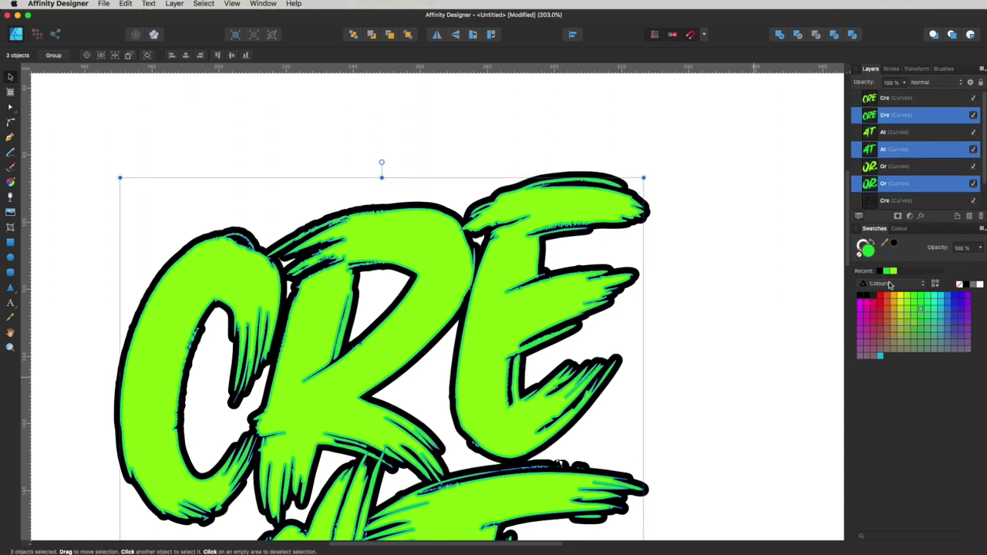
pyautogui.doubleClick(866, 250)
pyautogui.moveTo(387, 169); pyautogui.dragTo(715, 107)
pyautogui.moveTo(665, 128); pyautogui.dragTo(647, 129)
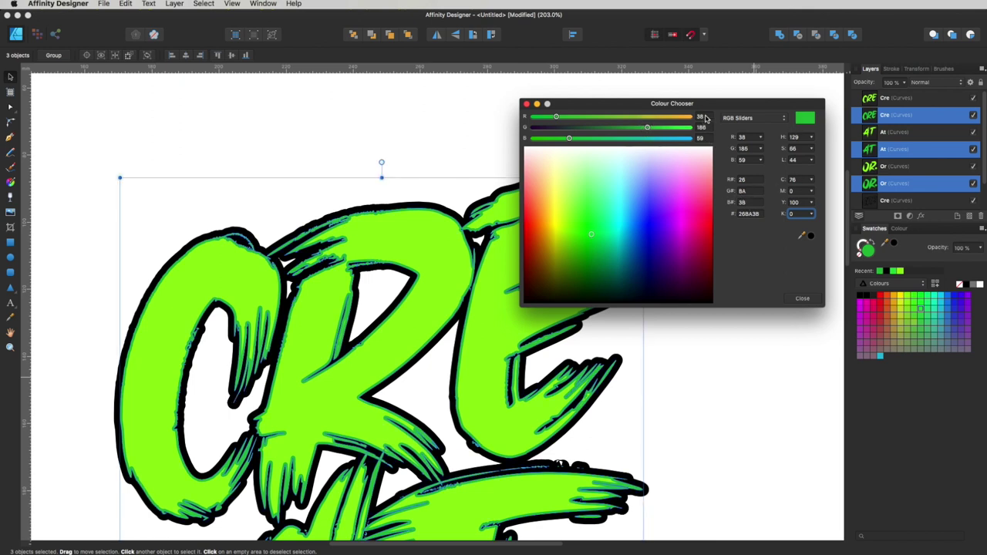
pyautogui.click(802, 299)
pyautogui.press('super+1')
pyautogui.press('super+d')
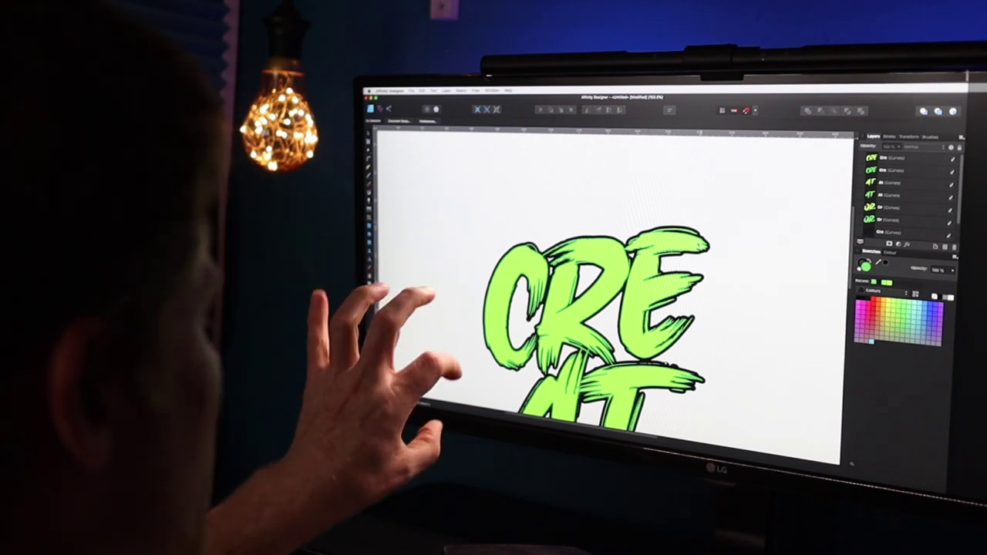
# Examine the complete stacked CREATOR lettering with its black outline and darker green edges, both overall and up close
pyautogui.moveTo(736, 267); pyautogui.dragTo(788, 216)
pyautogui.scroll(-2, 743, 324)
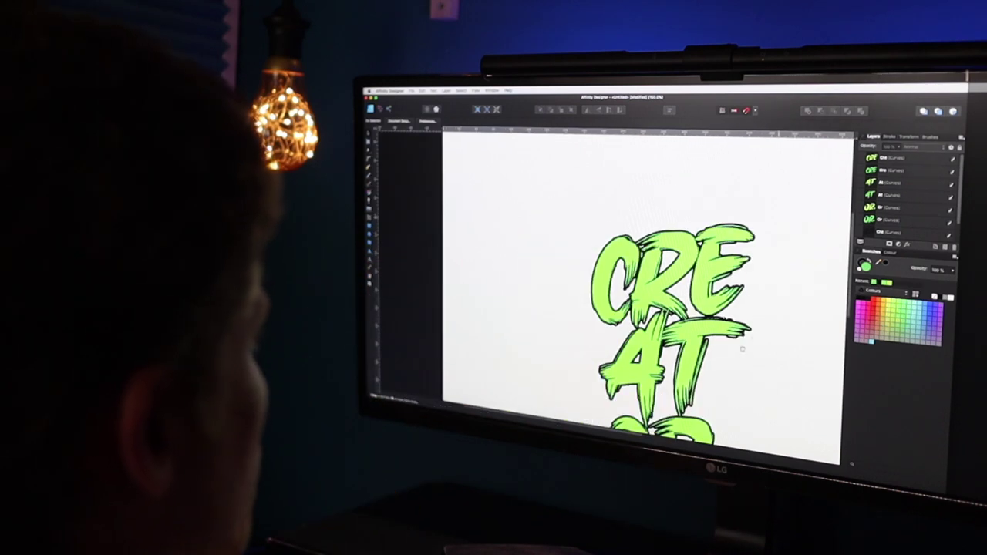
pyautogui.moveTo(738, 344); pyautogui.dragTo(668, 288)
pyautogui.moveTo(630, 323); pyautogui.dragTo(586, 324)
pyautogui.moveTo(685, 306); pyautogui.dragTo(659, 295)
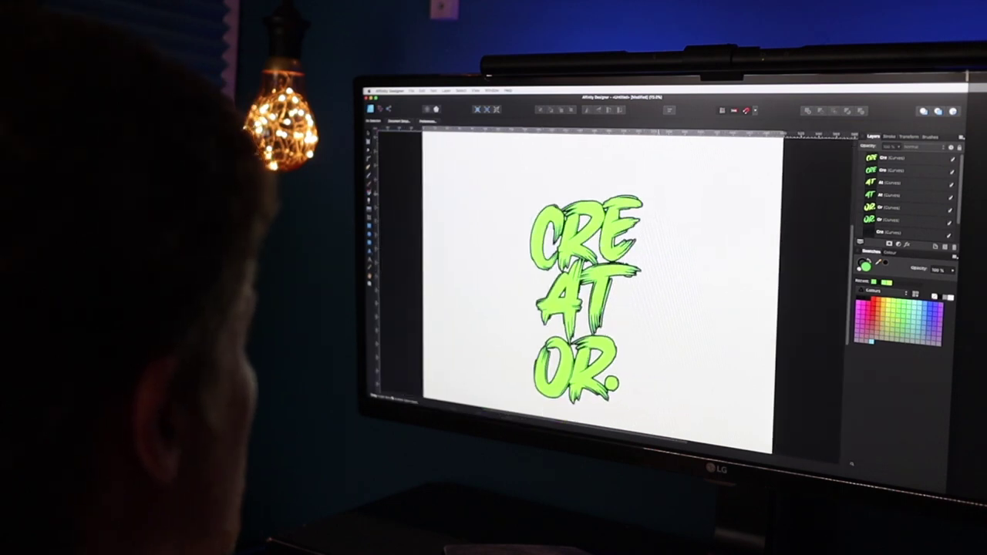
pyautogui.moveTo(588, 252); pyautogui.dragTo(703, 289)
pyautogui.scroll(2, 663, 272)
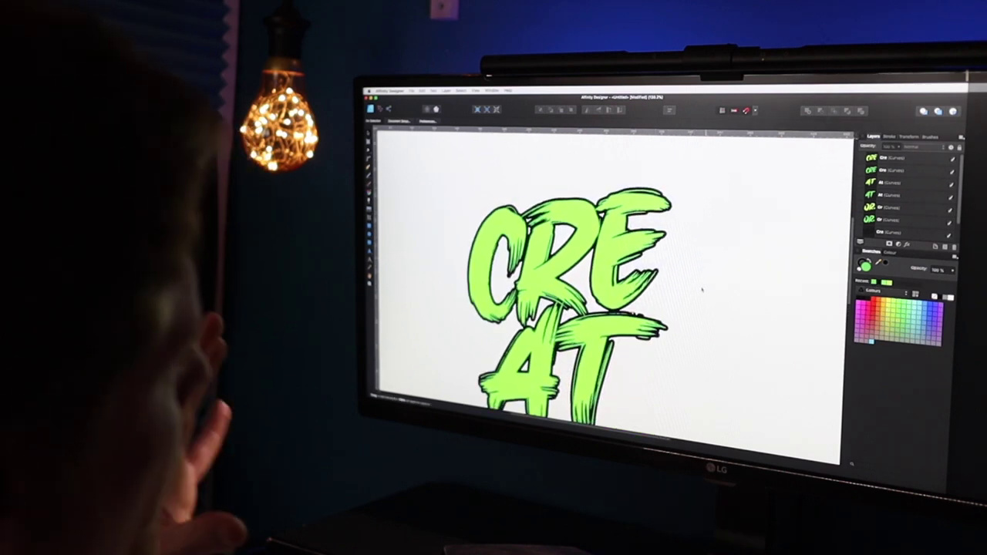
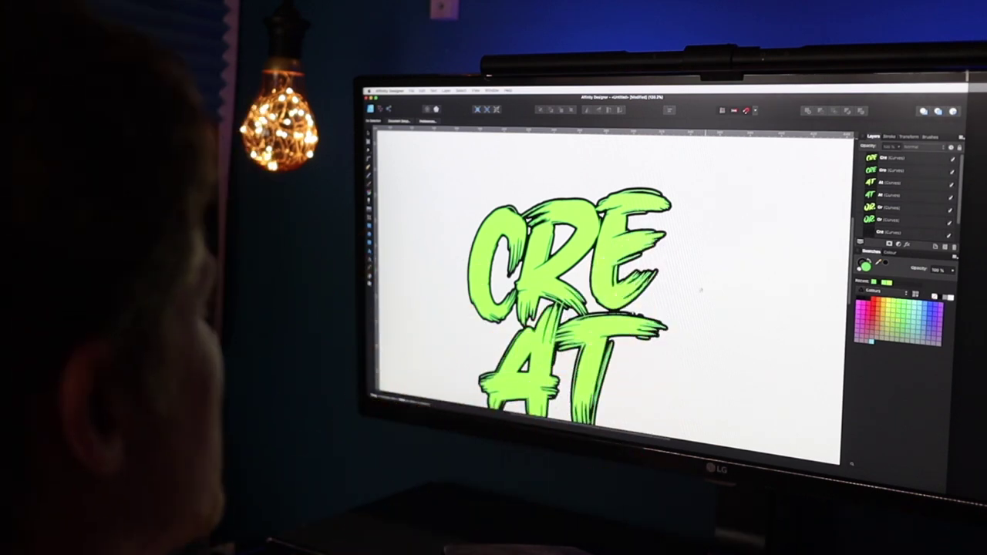
# Add a lowercase letter i as art text on the empty page area below the OR lettering
pyautogui.scroll(-3, 656, 343)
pyautogui.scroll(-5, 663, 339)
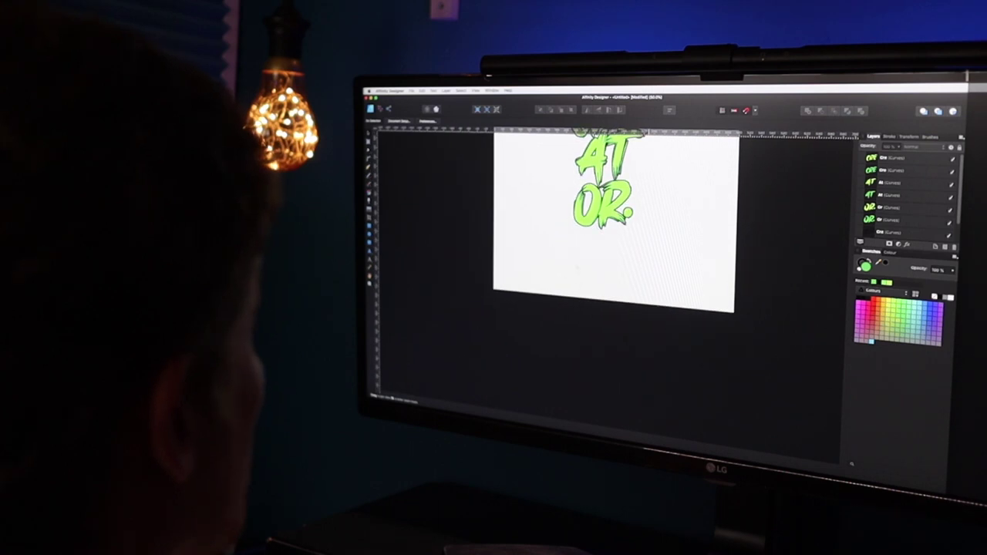
pyautogui.scroll(3, 622, 285)
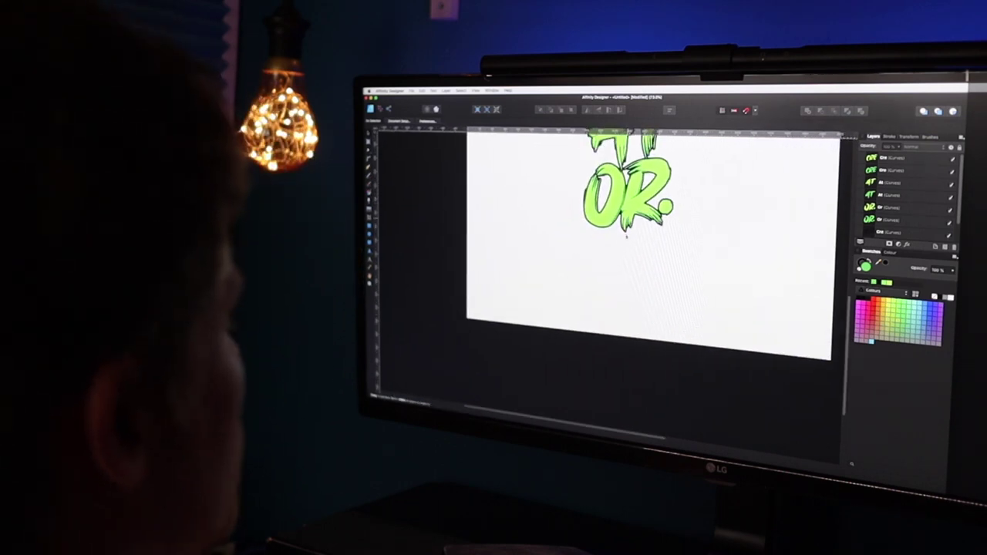
pyautogui.press('t')
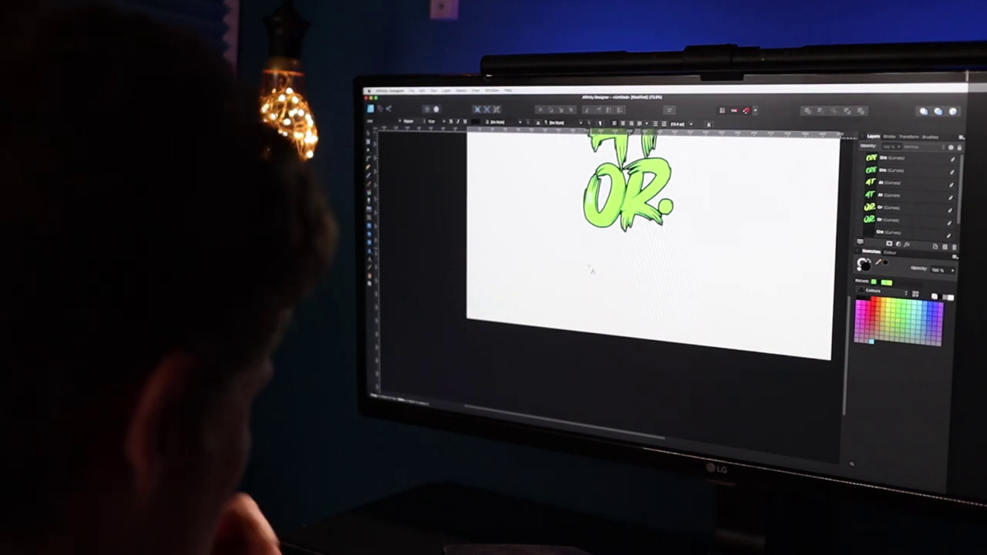
pyautogui.click(589, 267)
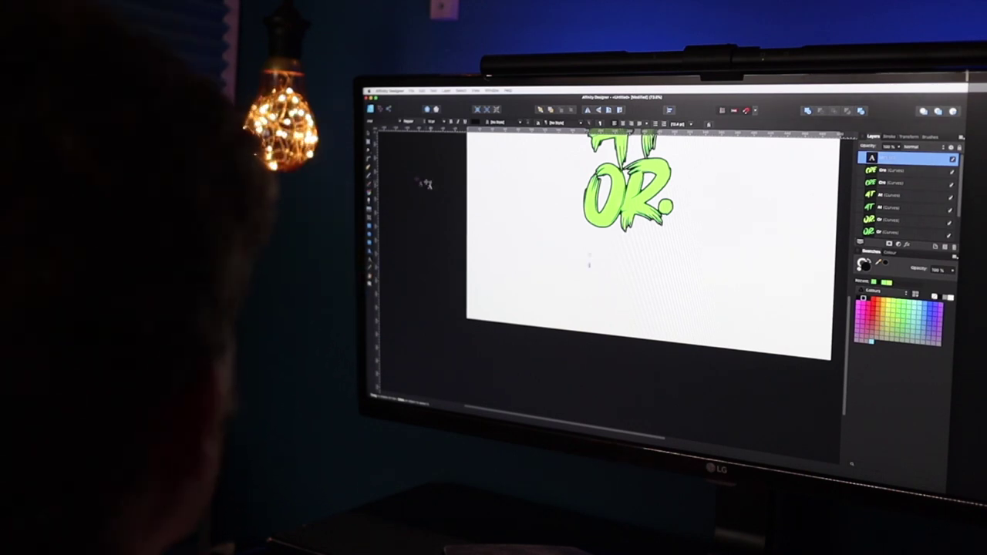
pyautogui.click(370, 132)
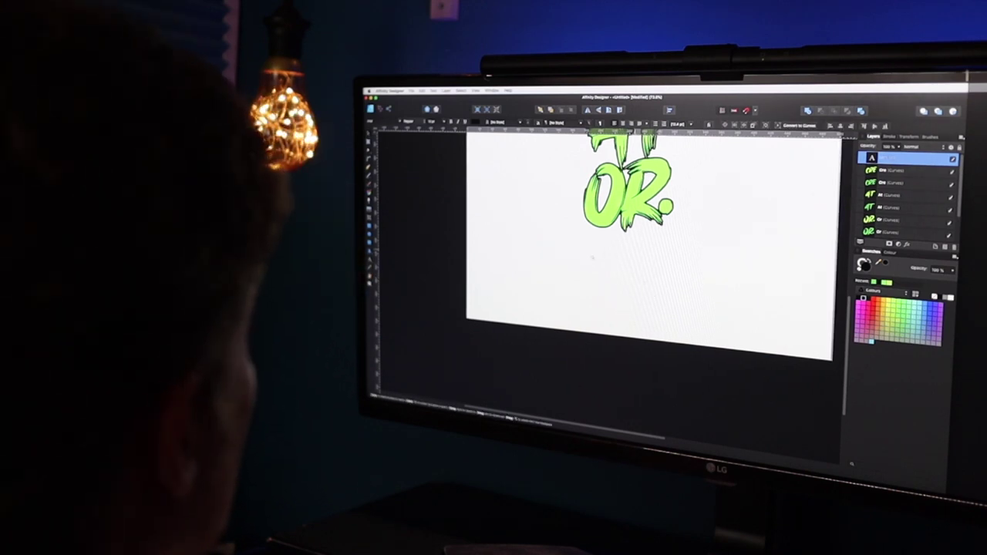
# Enlarge the letter i to 329 pt and set its font to Brush King
pyautogui.scroll(3, 592, 257)
pyautogui.moveTo(590, 278); pyautogui.dragTo(589, 305)
pyautogui.doubleClick(589, 304)
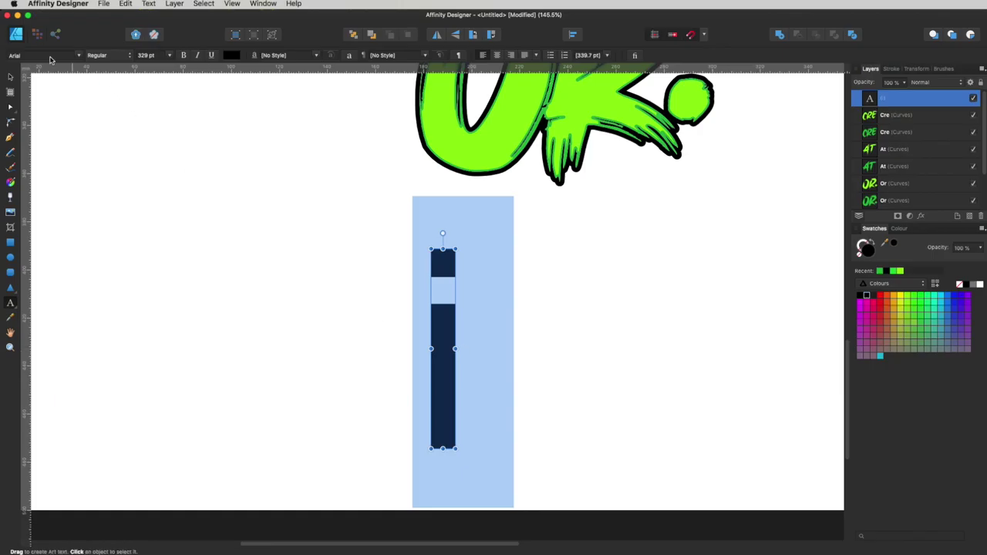
pyautogui.click(46, 56)
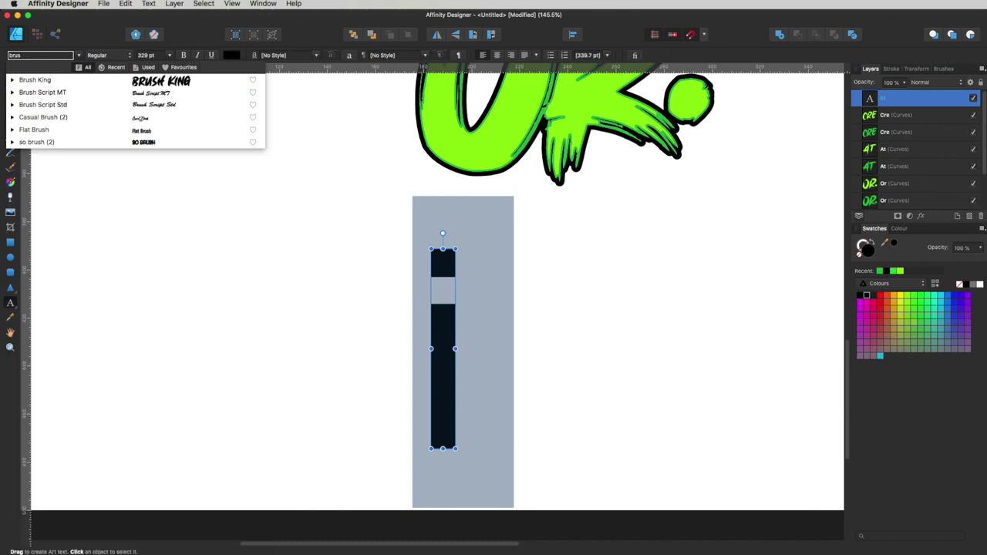
pyautogui.click(39, 80)
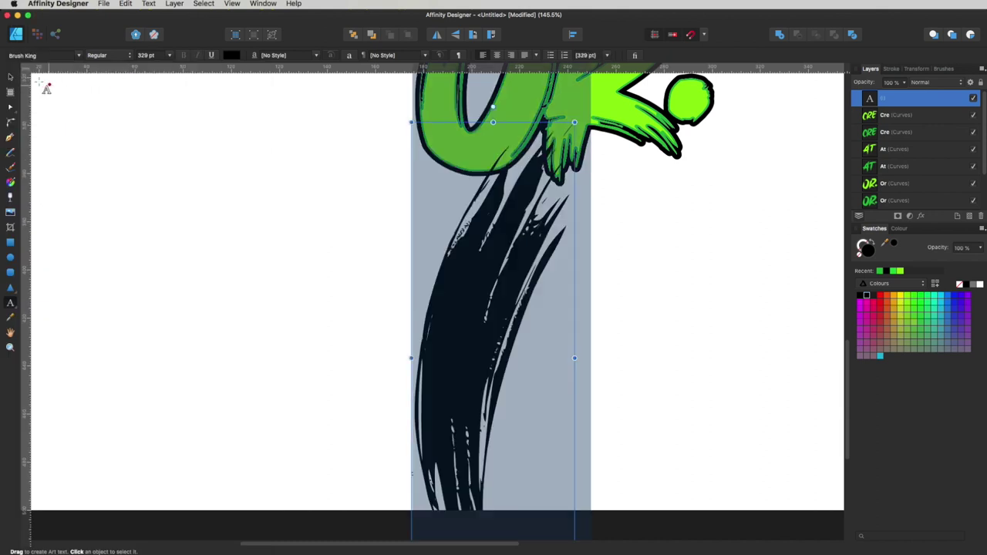
# Shrink the Brush King letter i to about 155.4 pt and place it on the empty page area just below the OR lettering
pyautogui.click(11, 75)
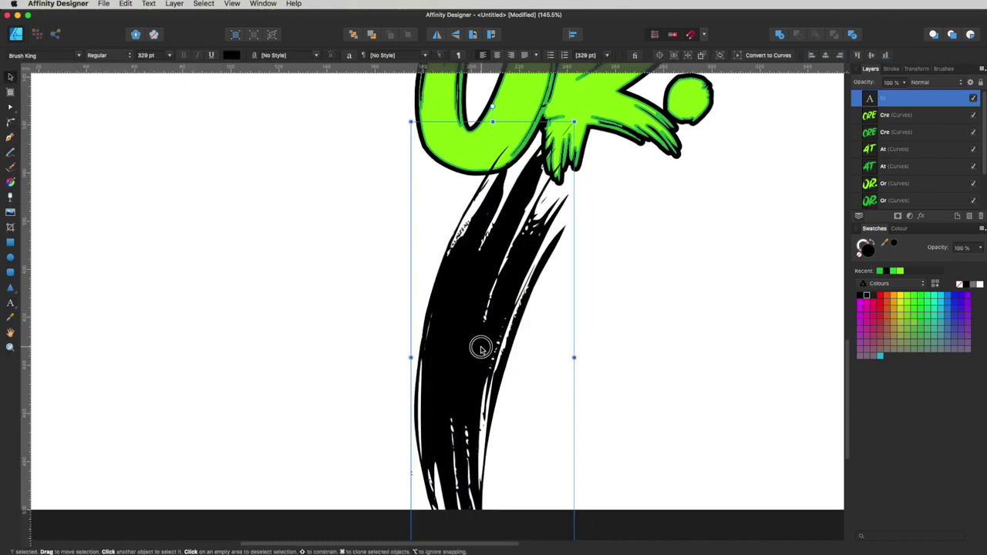
pyautogui.moveTo(480, 349); pyautogui.dragTo(314, 291)
pyautogui.scroll(3, 314, 291)
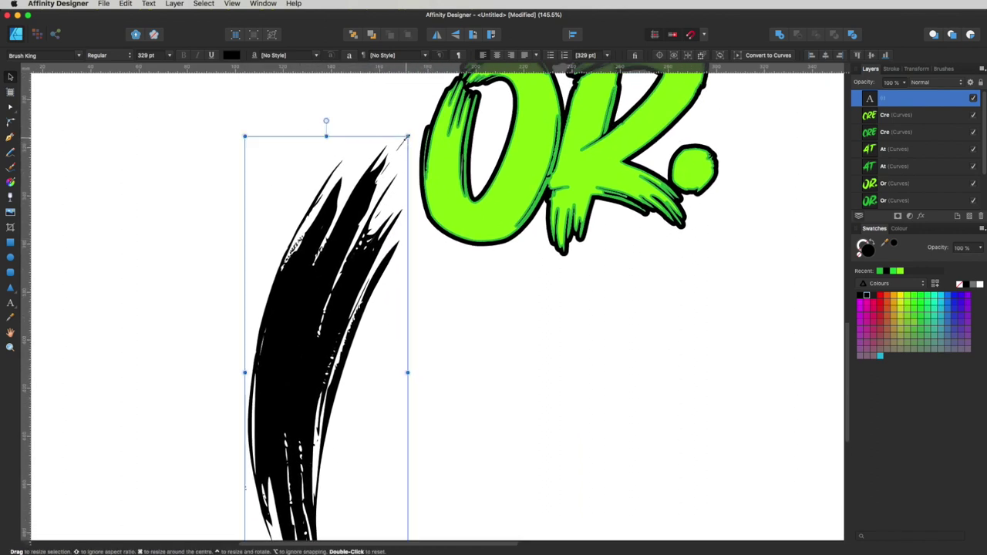
pyautogui.moveTo(408, 137)
pyautogui.mouseDown()
pyautogui.moveTo(337, 286)
pyautogui.moveTo(309, 389)
pyautogui.mouseUp()
pyautogui.moveTo(294, 482)
pyautogui.mouseDown()
pyautogui.moveTo(396, 394)
pyautogui.moveTo(424, 386)
pyautogui.mouseUp()
pyautogui.press('space')
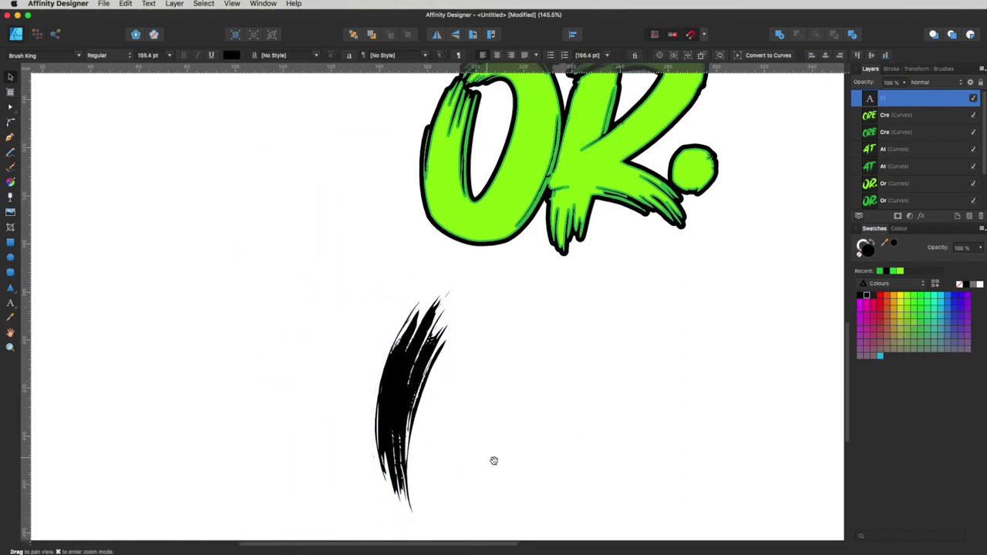
pyautogui.moveTo(493, 460); pyautogui.dragTo(516, 384)
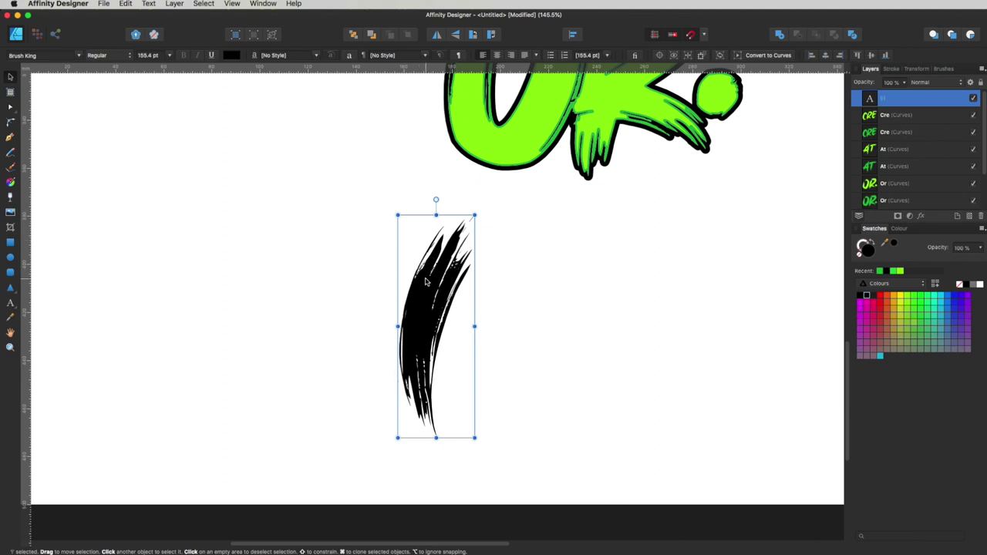
# Convert the letter i to curves and rotate the brush stroke slightly counter-clockwise so it stands more upright
pyautogui.press('super+Return')
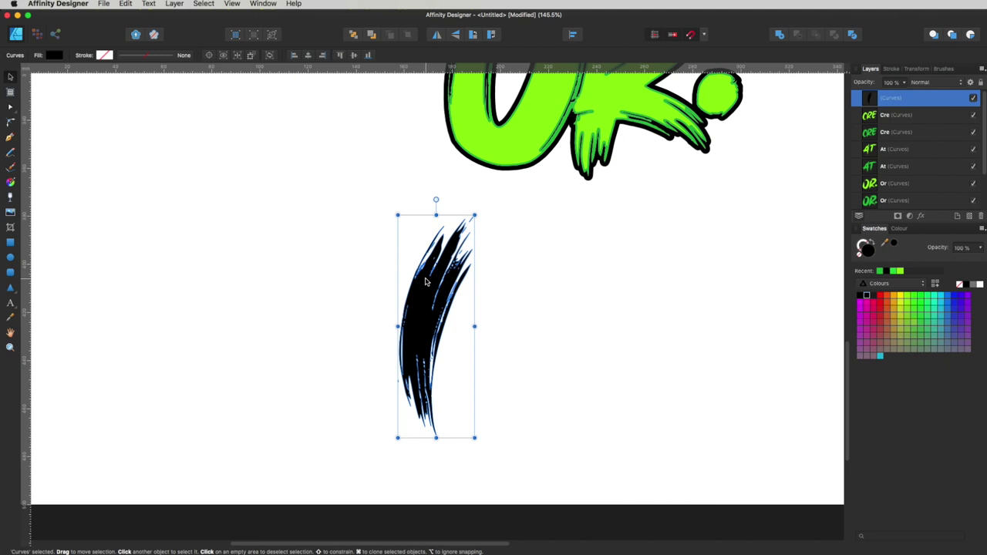
pyautogui.click(518, 280)
pyautogui.click(430, 276)
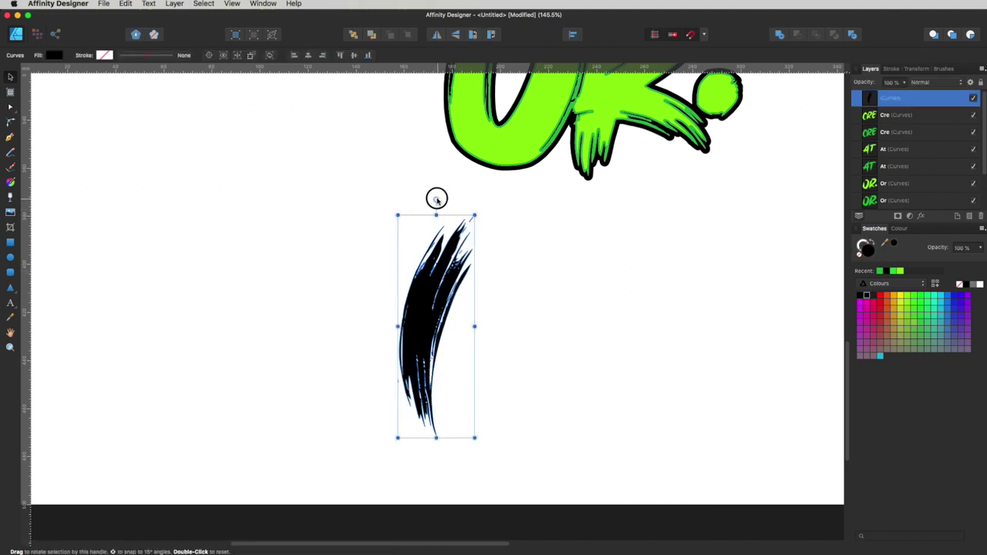
pyautogui.moveTo(437, 199); pyautogui.dragTo(406, 194)
pyautogui.click(548, 294)
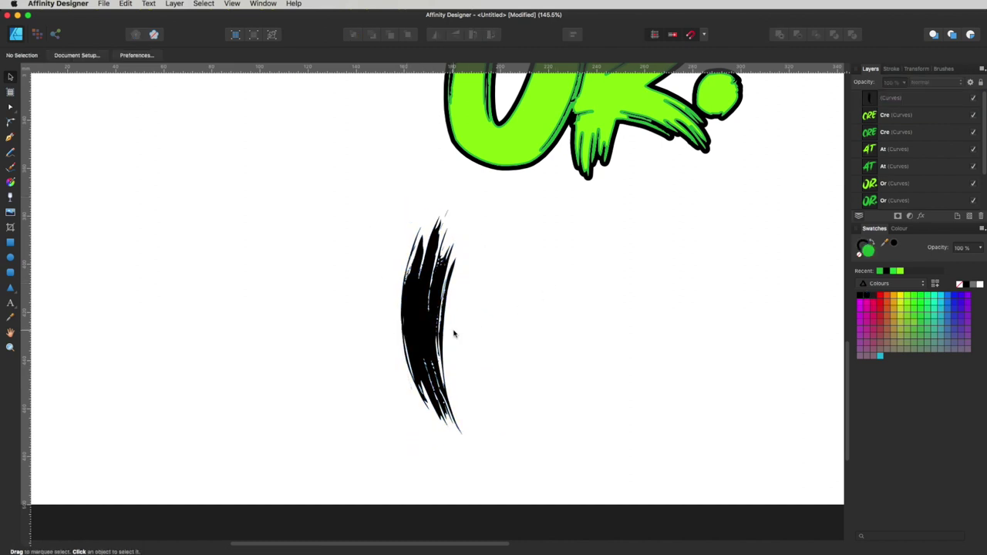
# Duplicate the brush stroke to its right, turn the copy upside down and flip it horizontally
pyautogui.click(434, 338)
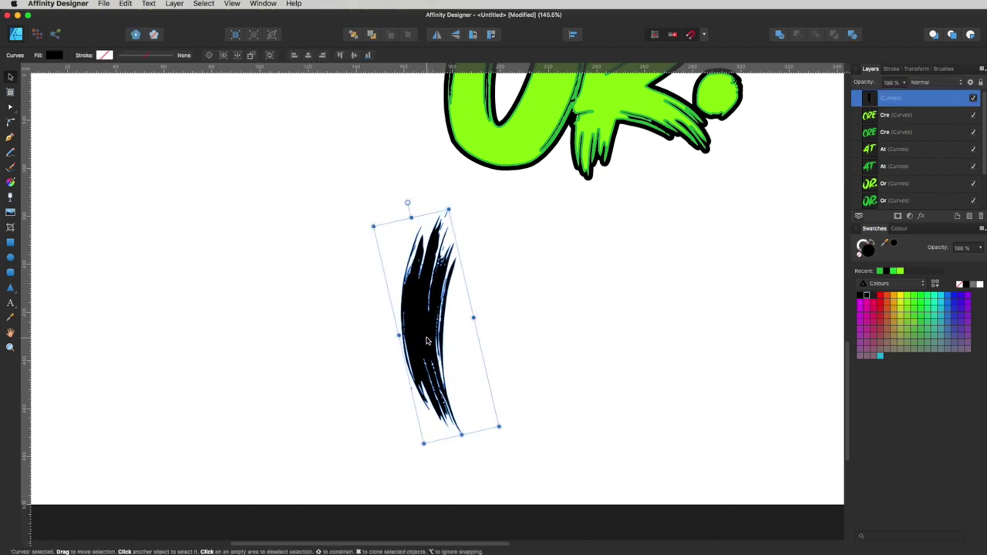
pyautogui.moveTo(425, 340); pyautogui.dragTo(497, 347)
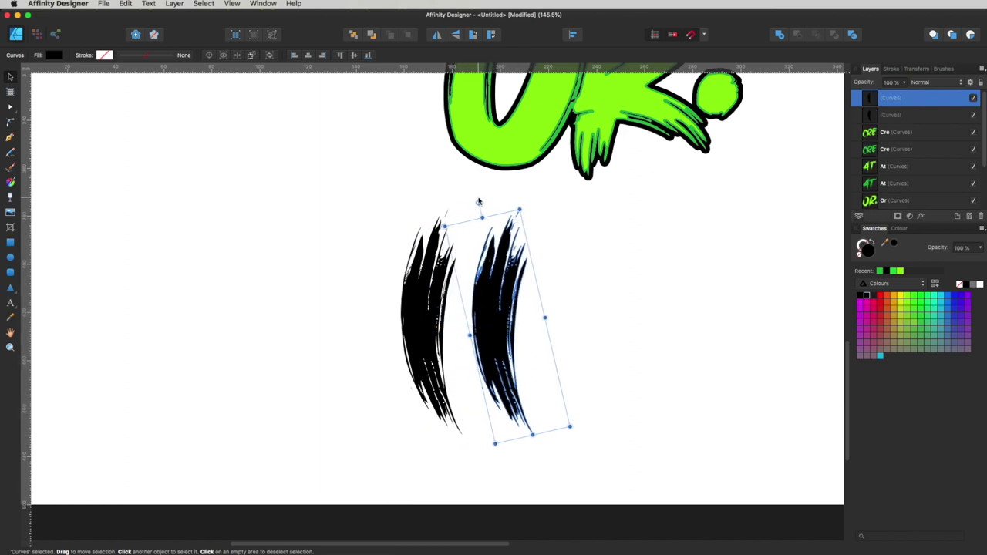
pyautogui.moveTo(478, 202)
pyautogui.mouseDown()
pyautogui.moveTo(535, 443)
pyautogui.moveTo(505, 453)
pyautogui.mouseUp()
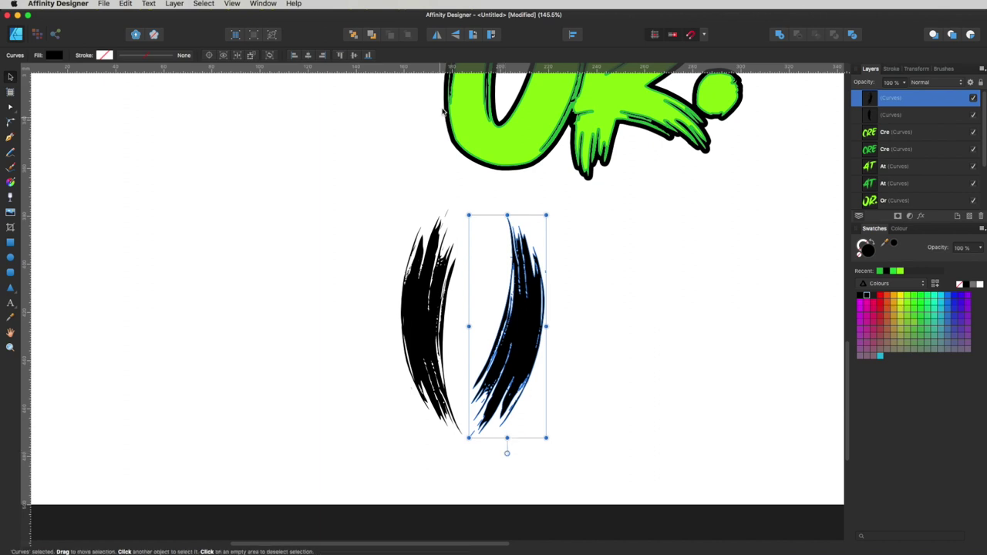
pyautogui.click(436, 35)
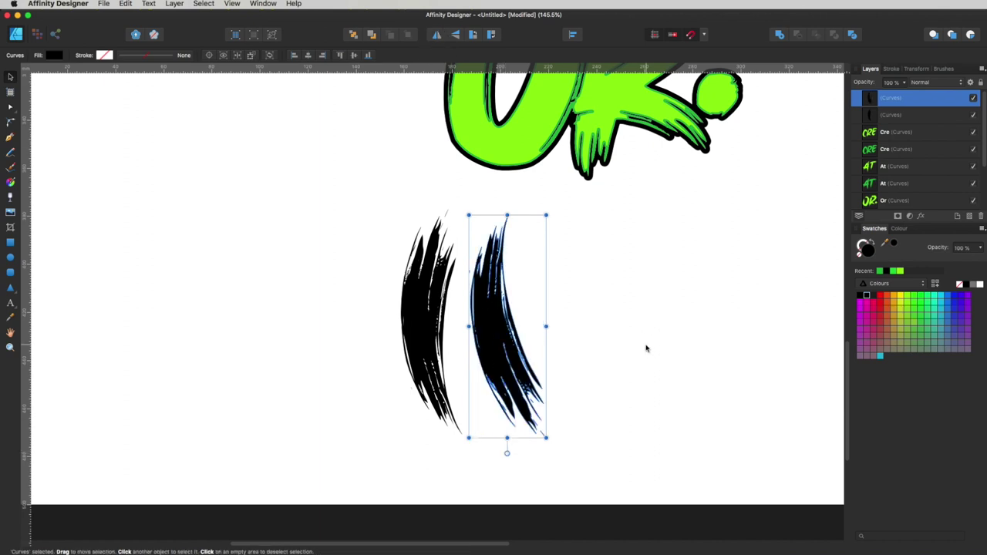
pyautogui.click(645, 348)
# Tilt the flipped copy slightly clockwise and move it against the first stroke so their edges overlap
pyautogui.moveTo(523, 381); pyautogui.dragTo(509, 385)
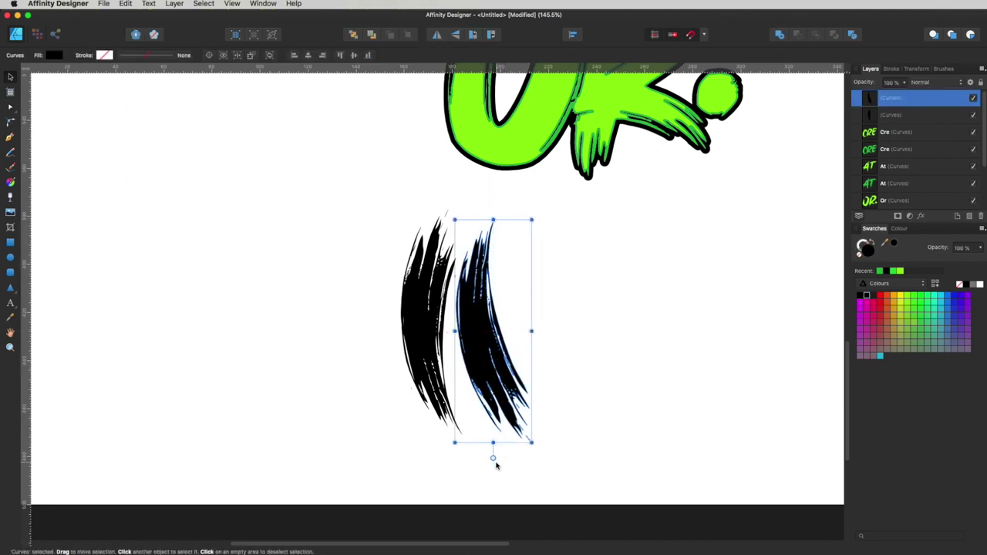
pyautogui.moveTo(492, 460); pyautogui.dragTo(477, 460)
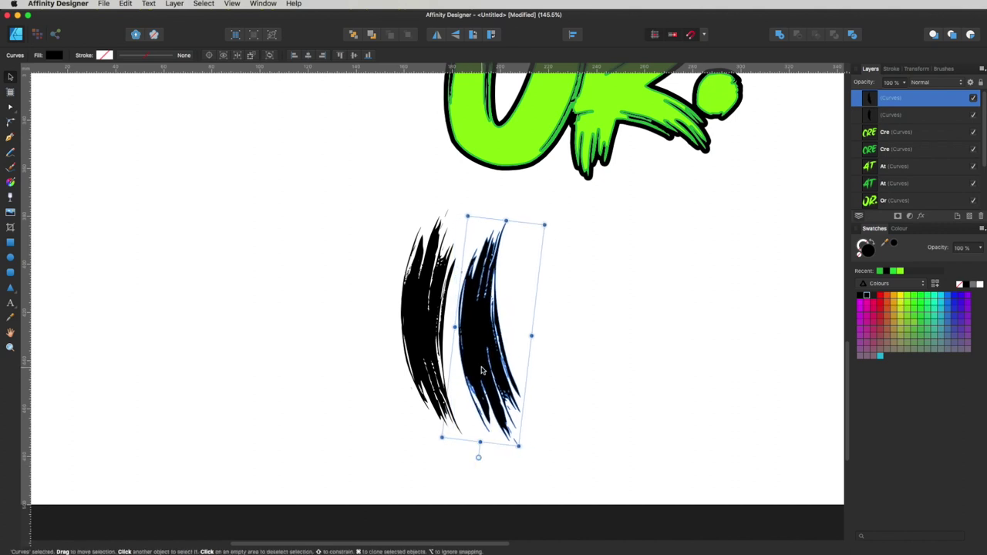
pyautogui.moveTo(482, 369); pyautogui.dragTo(463, 374)
pyautogui.click(552, 338)
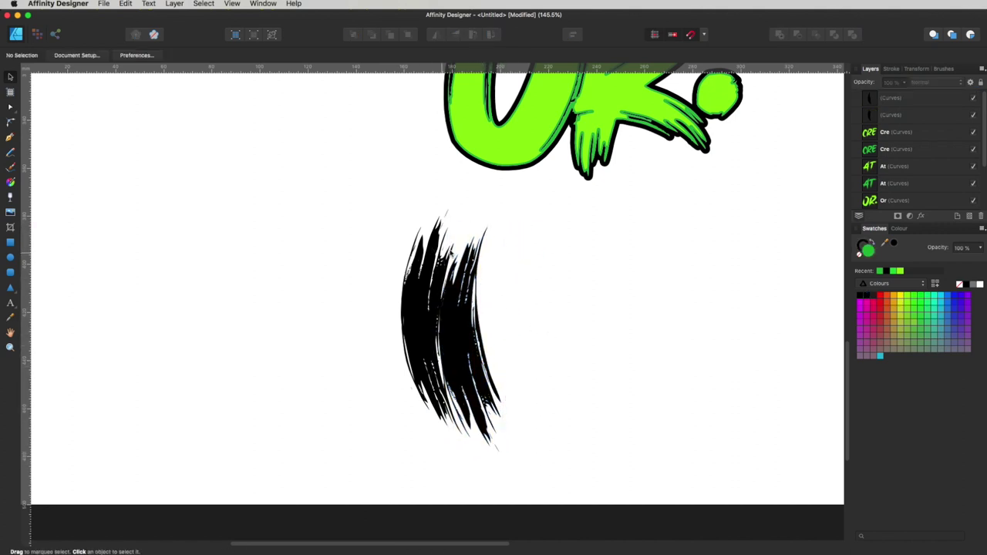
pyautogui.moveTo(475, 331); pyautogui.dragTo(475, 331)
pyautogui.click(495, 269)
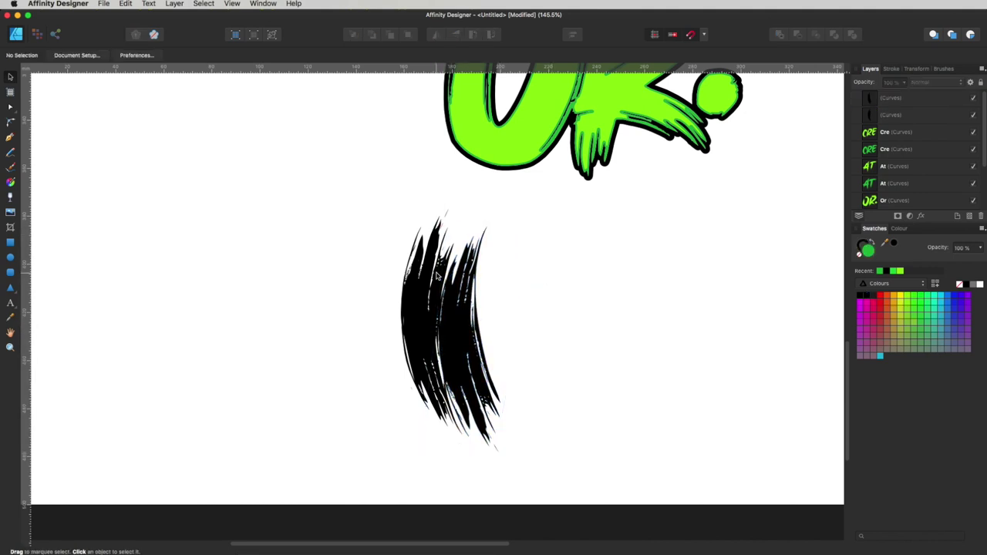
# Select both brush strokes and merge them into one shape with the Add operation
pyautogui.click(431, 332)
pyautogui.keyDown('shift'); pyautogui.click(480, 370); pyautogui.keyUp('shift')
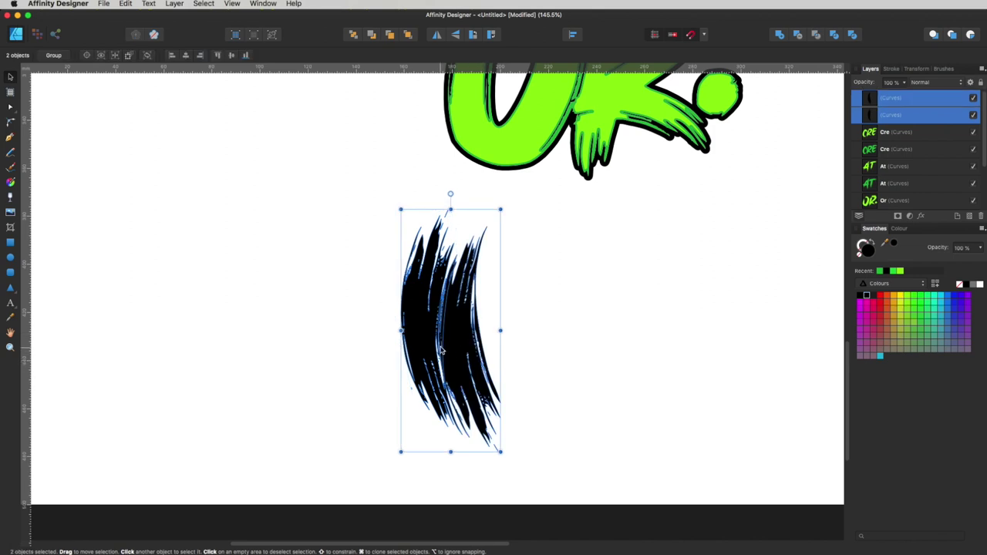
pyautogui.click(781, 36)
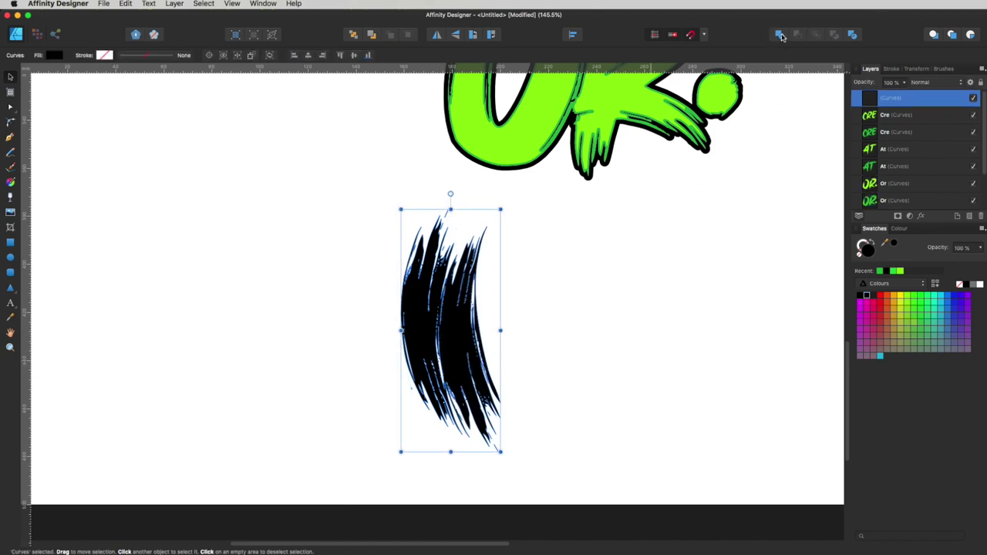
pyautogui.click(642, 269)
# Duplicate the merged two-stroke shape to its right with overlapping edges and merge both copies with Add
pyautogui.click(463, 338)
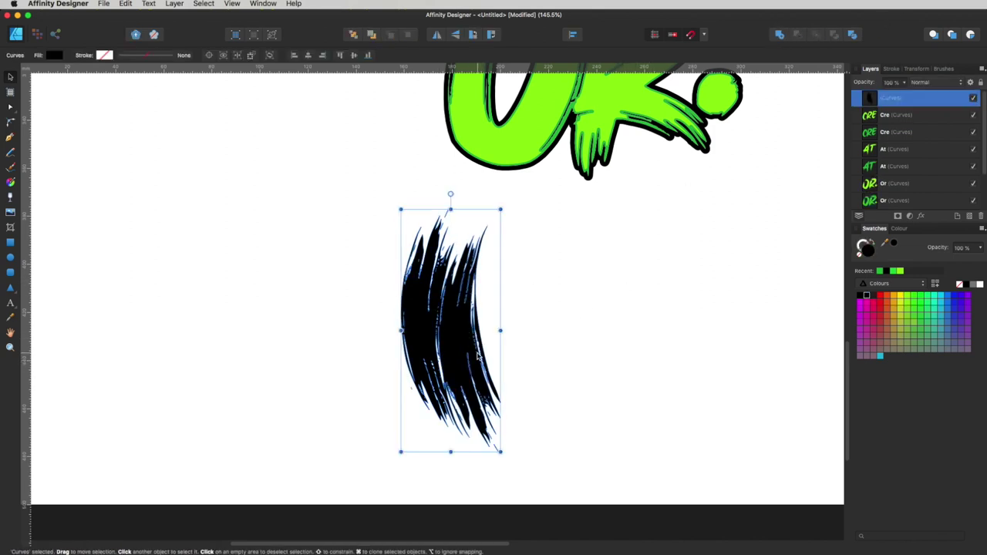
pyautogui.moveTo(455, 352)
pyautogui.mouseDown()
pyautogui.moveTo(523, 349)
pyautogui.moveTo(523, 360)
pyautogui.mouseUp()
pyautogui.click(550, 342)
pyautogui.click(532, 331)
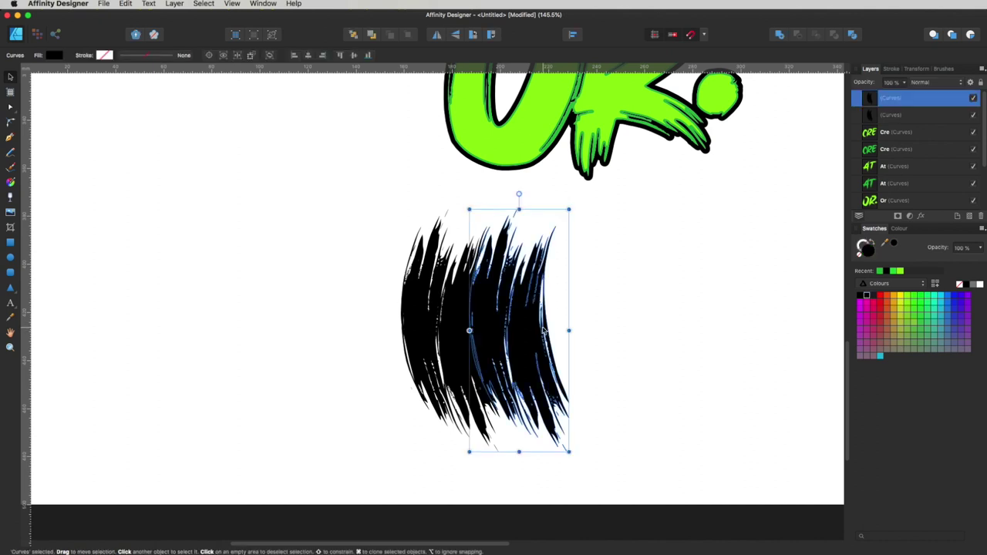
pyautogui.keyDown('shift'); pyautogui.click(422, 320); pyautogui.keyUp('shift')
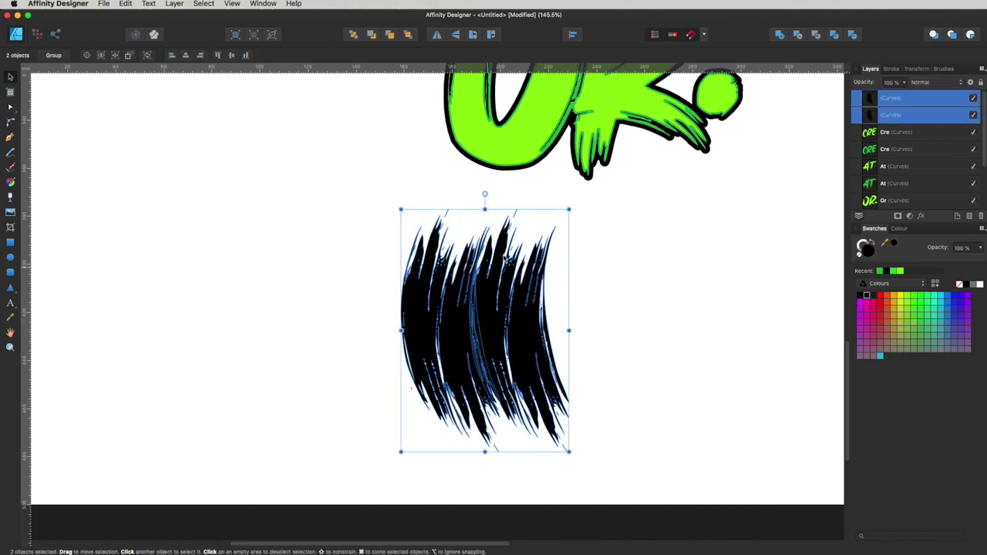
pyautogui.click(779, 34)
pyautogui.click(728, 397)
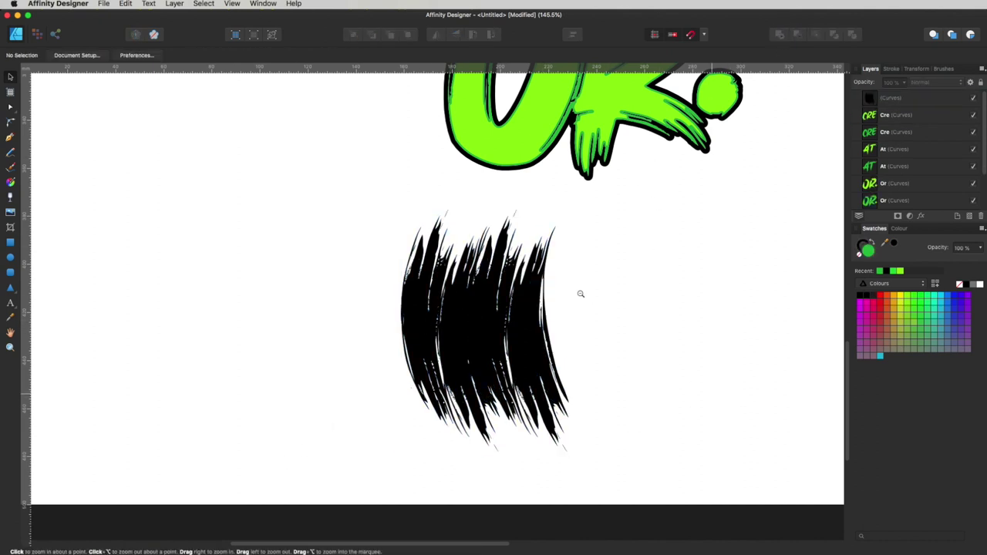
# Duplicate the four-stroke brush shape to its right at the same height and combine the pair into one longer strip
pyautogui.scroll(-3, 579, 295)
pyautogui.moveTo(639, 293); pyautogui.dragTo(535, 330)
pyautogui.click(414, 362)
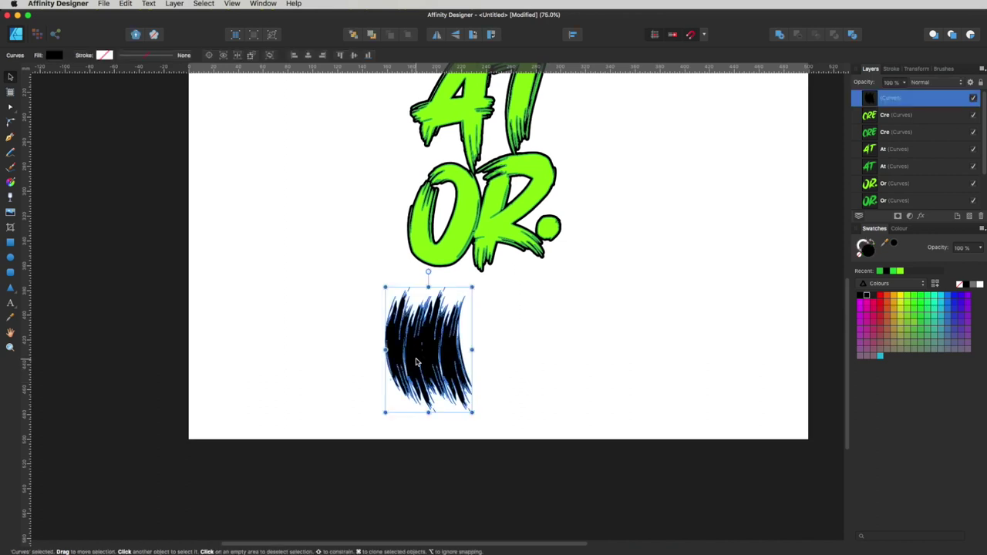
pyautogui.moveTo(416, 362)
pyautogui.mouseDown()
pyautogui.moveTo(484, 365)
pyautogui.moveTo(485, 372)
pyautogui.mouseUp()
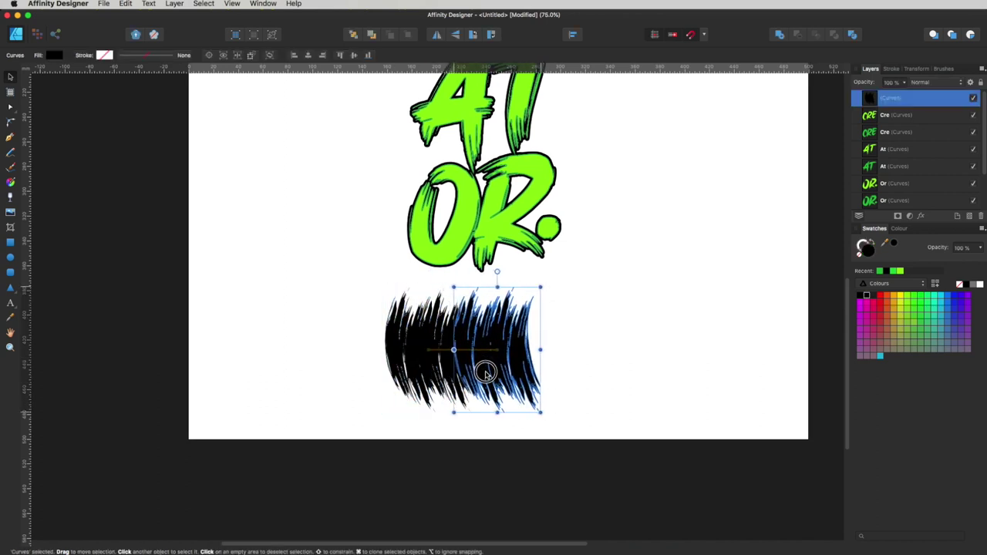
pyautogui.click(670, 338)
pyautogui.moveTo(628, 304)
pyautogui.mouseDown()
pyautogui.moveTo(487, 375)
pyautogui.moveTo(248, 408)
pyautogui.mouseUp()
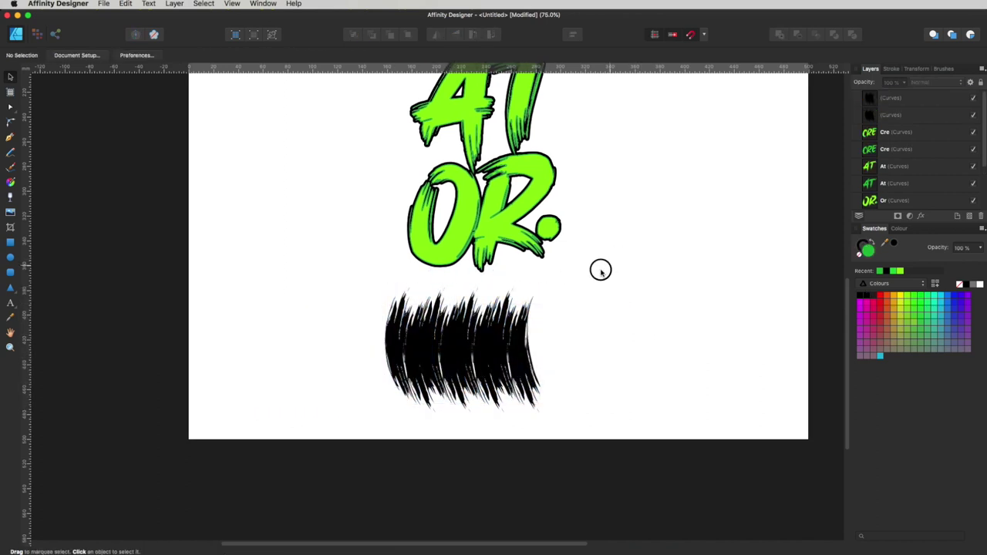
pyautogui.moveTo(609, 267)
pyautogui.mouseDown()
pyautogui.moveTo(327, 436)
pyautogui.moveTo(306, 437)
pyautogui.mouseUp()
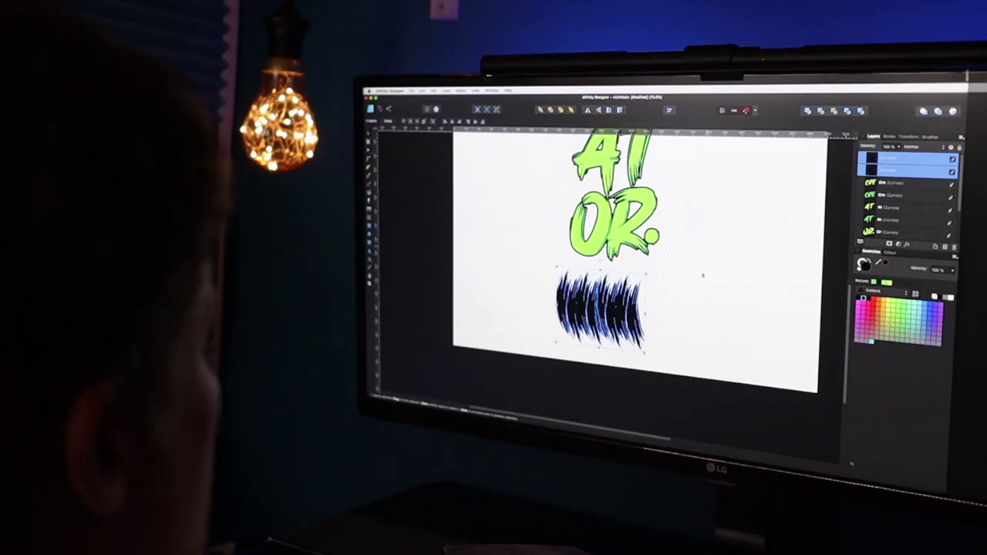
pyautogui.click(702, 274)
pyautogui.scroll(3, 703, 275)
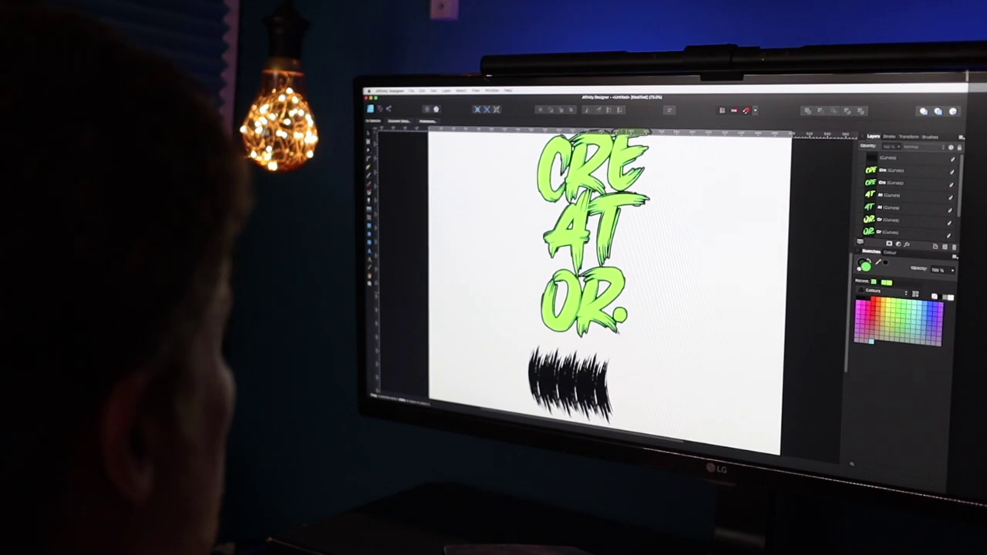
# Double the brush strip's length with a merged duplicate and move it up over the bottom of the OR lettering
pyautogui.click(574, 382)
pyautogui.moveTo(574, 382)
pyautogui.mouseDown()
pyautogui.moveTo(667, 395)
pyautogui.moveTo(648, 392)
pyautogui.mouseUp()
pyautogui.keyDown('shift'); pyautogui.click(575, 382); pyautogui.keyUp('shift')
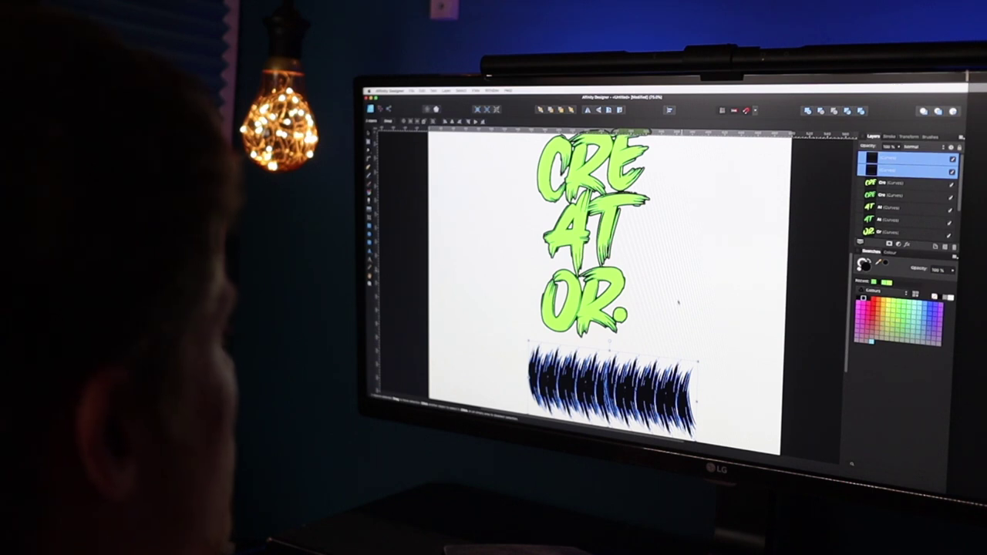
pyautogui.click(808, 111)
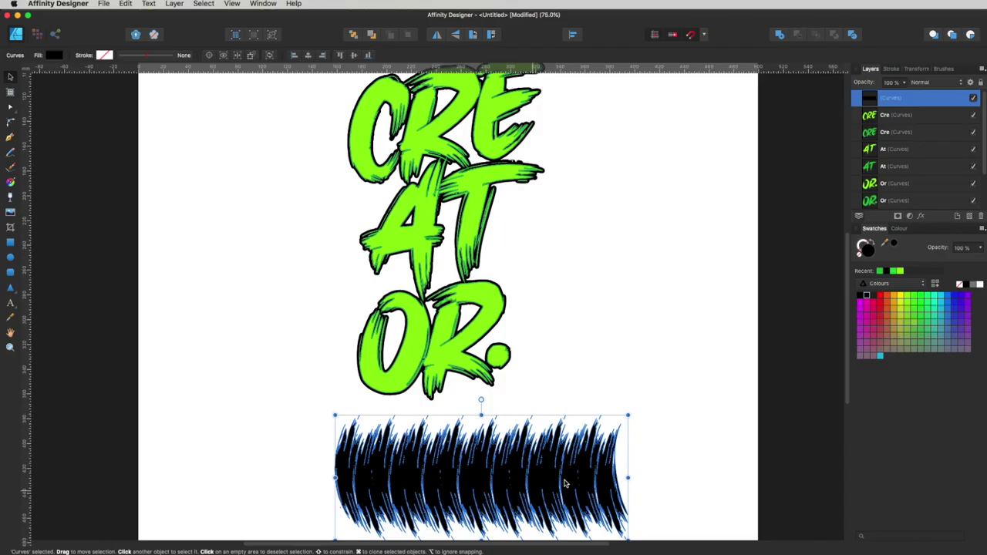
pyautogui.moveTo(621, 494); pyautogui.dragTo(624, 420)
pyautogui.click(655, 438)
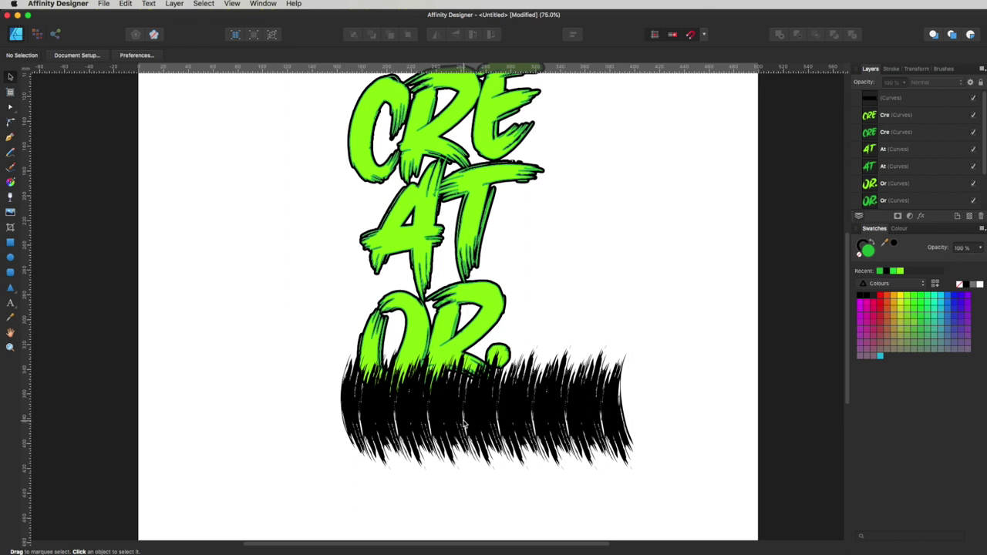
# Draw a rectangle over the lower half of the brush strip, extending below it, with no stroke and a black fill
pyautogui.click(9, 272)
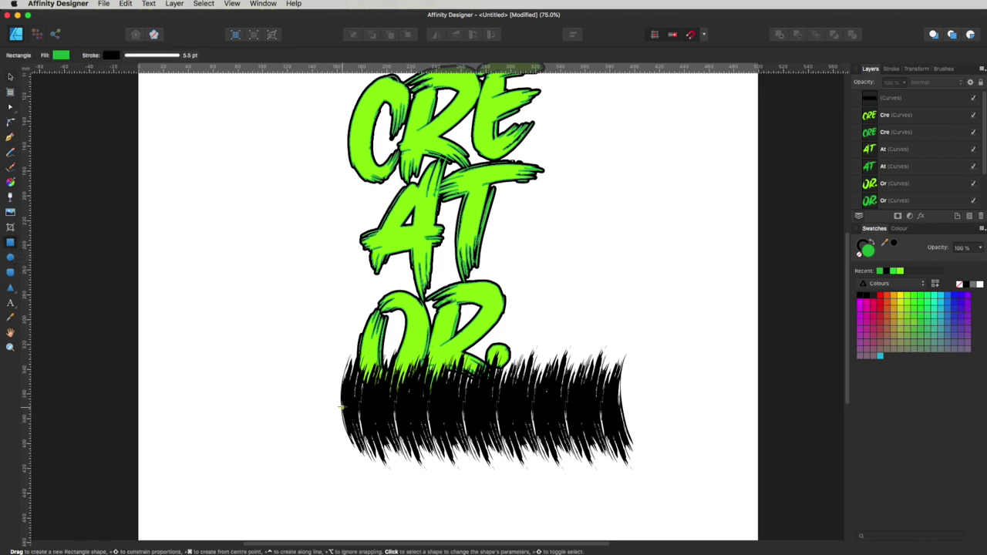
pyautogui.moveTo(340, 407); pyautogui.dragTo(621, 522)
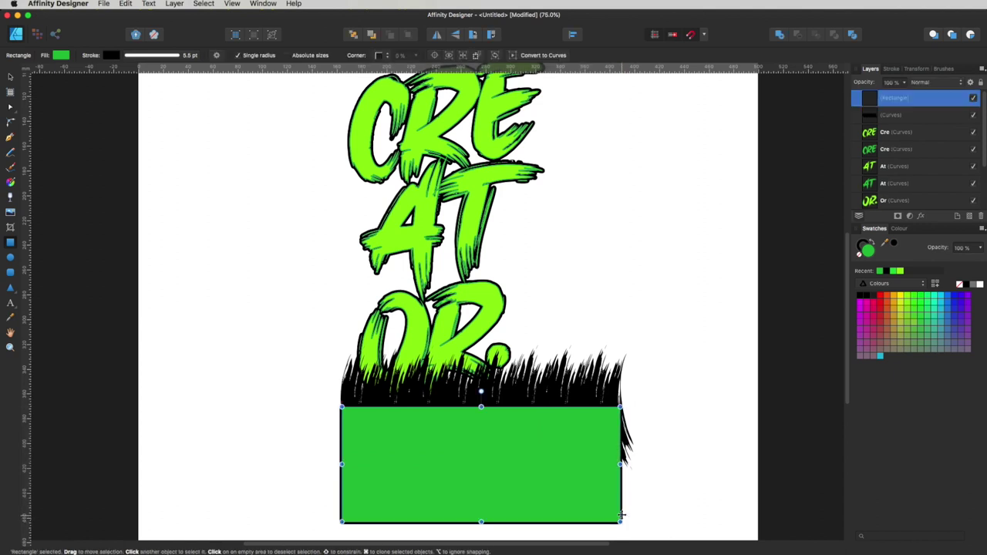
pyautogui.click(860, 257)
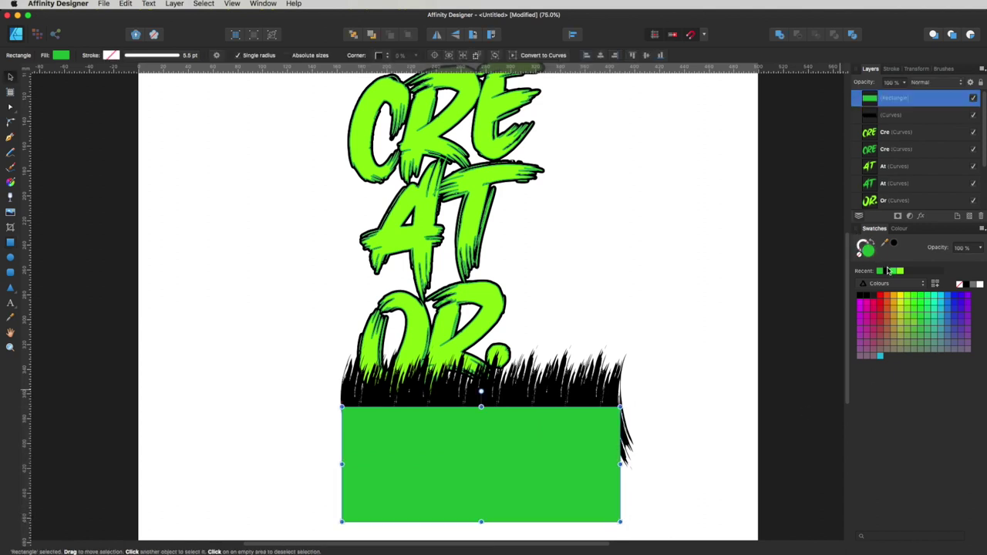
pyautogui.click(888, 271)
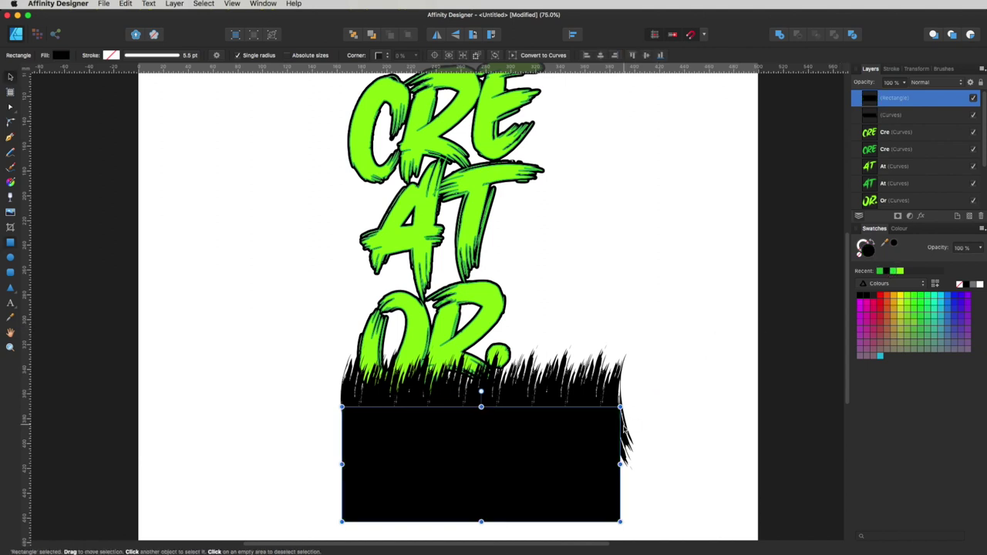
# Select the black rectangle together with the brush strip, merge them with Add and clear the selection
pyautogui.click(644, 433)
pyautogui.press('m')
pyautogui.click(588, 439)
pyautogui.press('v')
pyautogui.keyDown('shift'); pyautogui.click(605, 395); pyautogui.keyUp('shift')
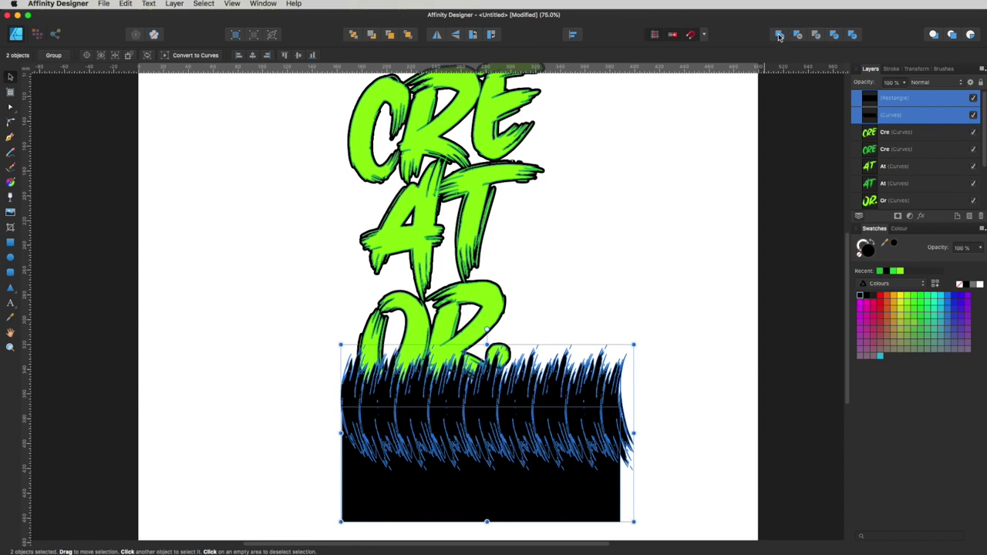
pyautogui.press('super+alt+a')
pyautogui.click(666, 315)
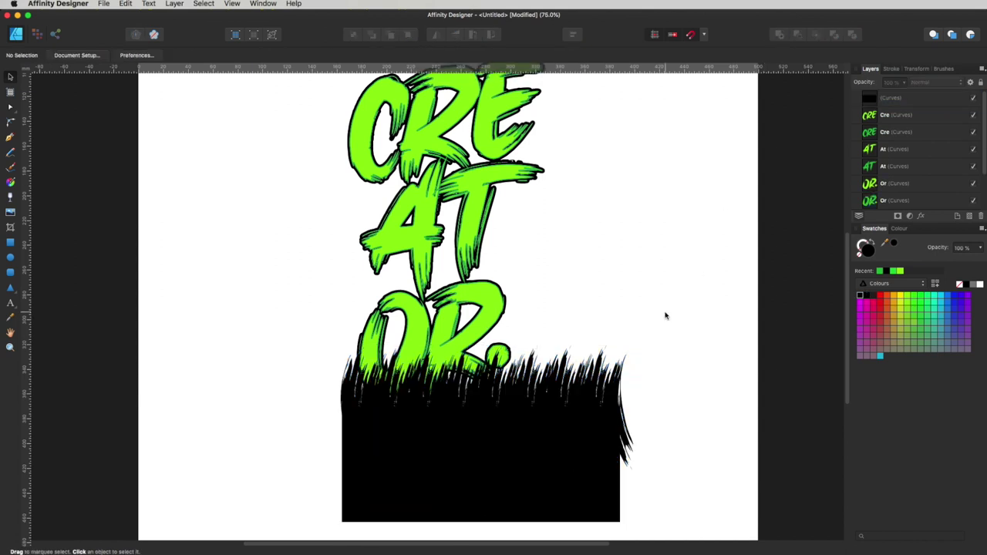
# Move the black brush-edged shape up over the lower part of the CRE lettering
pyautogui.press('m')
pyautogui.click(530, 452)
pyautogui.press('v')
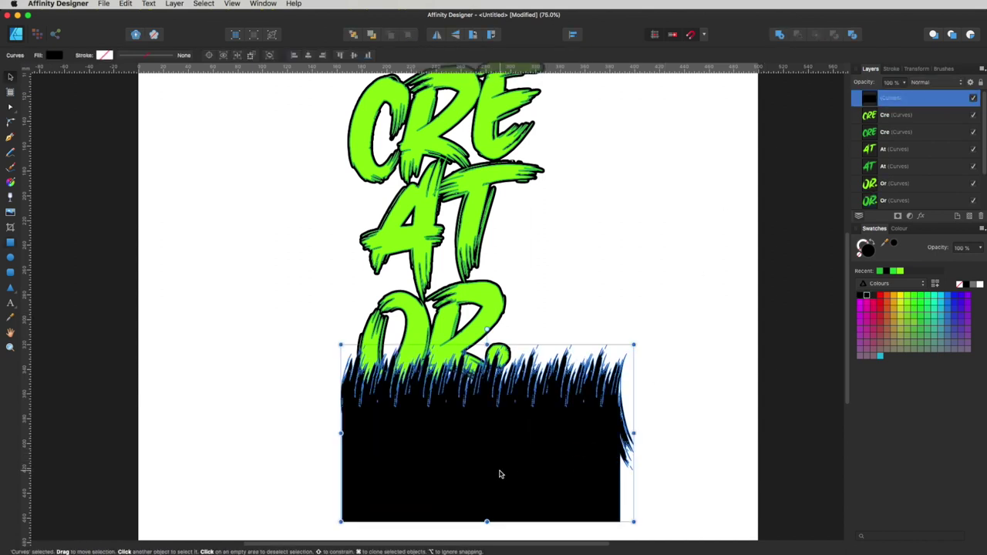
pyautogui.moveTo(500, 469); pyautogui.dragTo(519, 331)
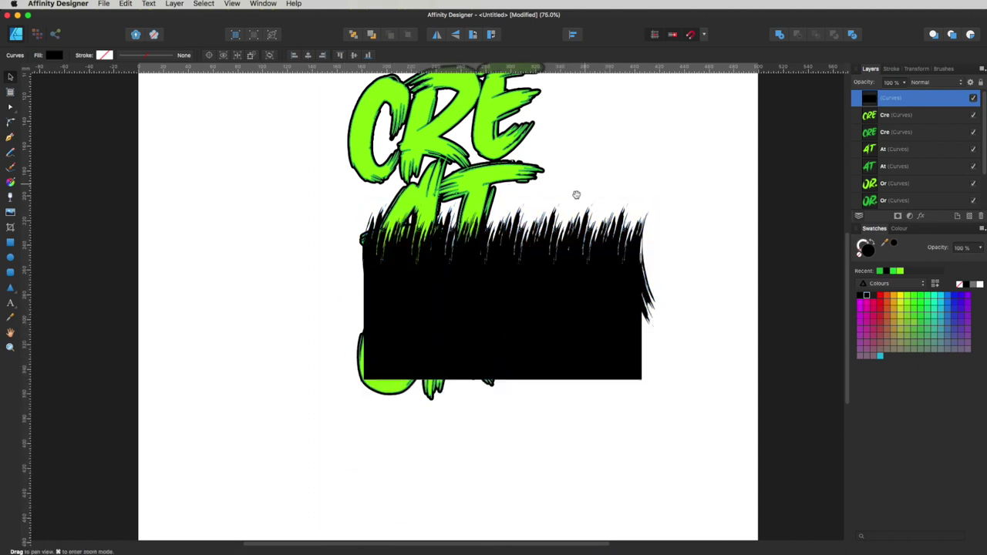
pyautogui.moveTo(578, 194); pyautogui.dragTo(538, 314)
pyautogui.scroll(3, 538, 315)
pyautogui.press('m')
pyautogui.moveTo(498, 493); pyautogui.dragTo(486, 458)
pyautogui.press('super+z')
pyautogui.press('v')
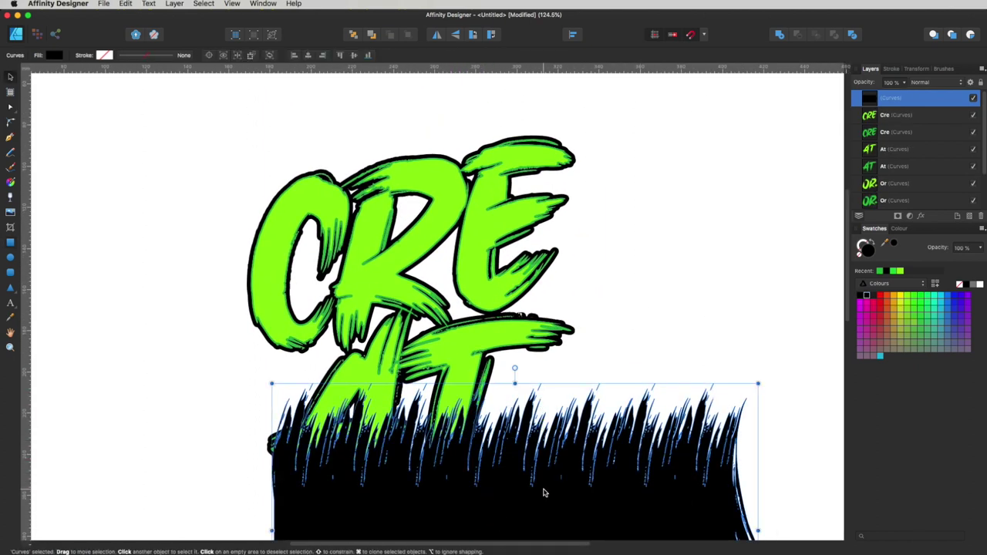
pyautogui.moveTo(544, 489); pyautogui.dragTo(513, 320)
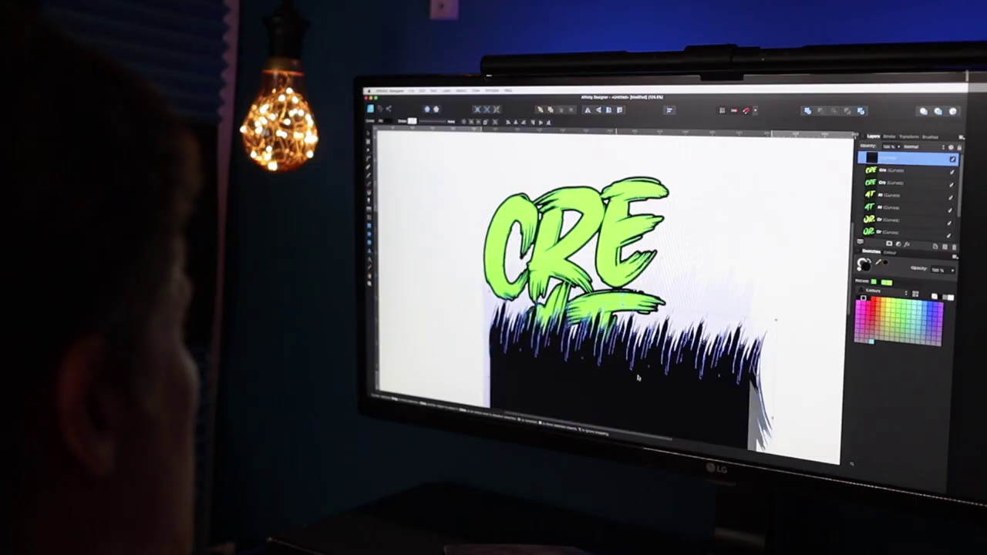
pyautogui.hscroll(-2, 637, 344)
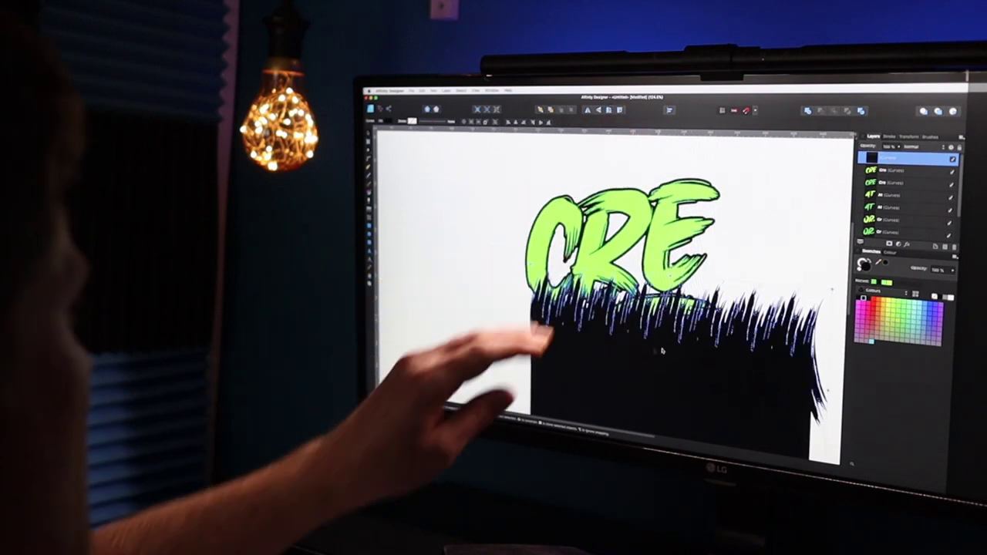
pyautogui.moveTo(668, 357); pyautogui.dragTo(657, 319)
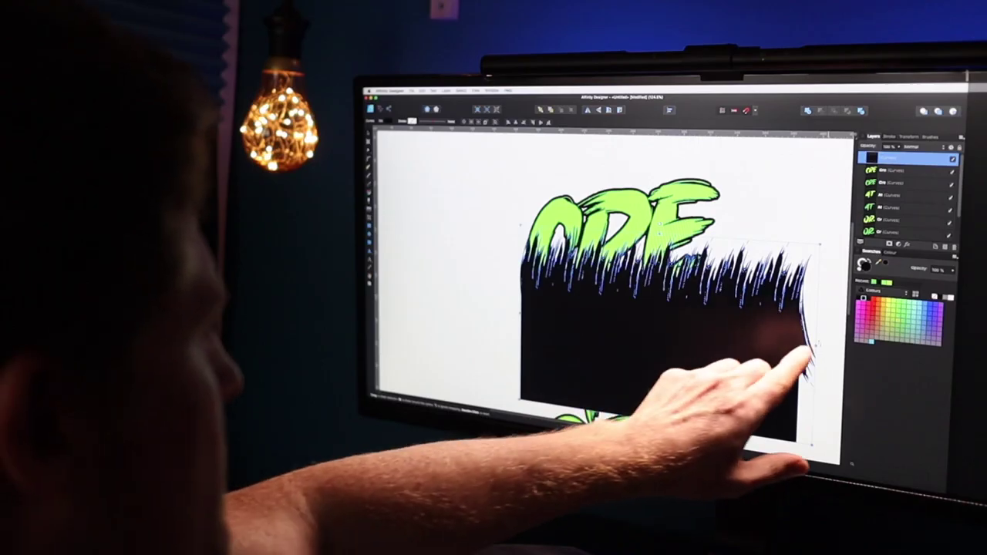
# Shear the black shape by about -12° so its right side rises with the CRE lettering, and nudge it slightly down and left
pyautogui.moveTo(816, 344); pyautogui.dragTo(813, 312)
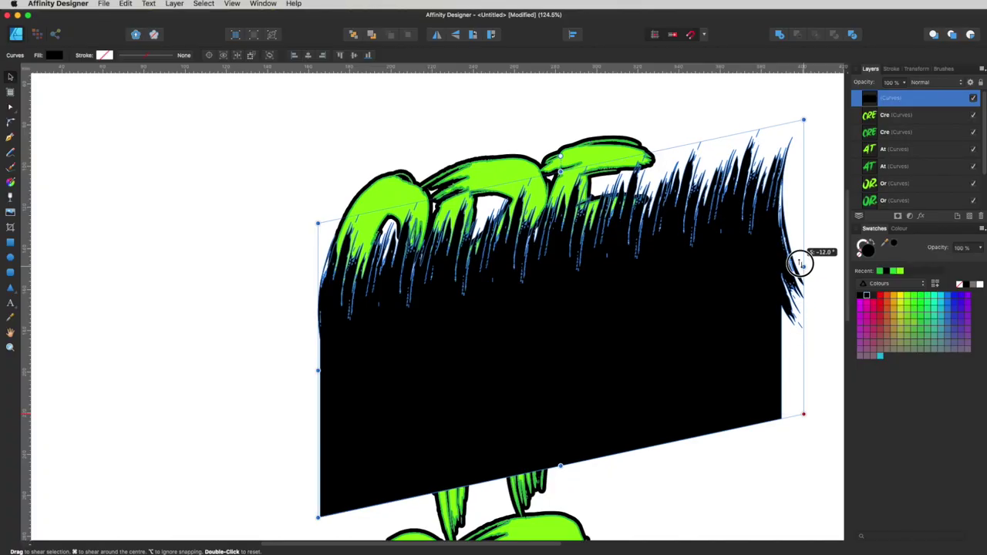
pyautogui.moveTo(799, 258); pyautogui.dragTo(799, 259)
pyautogui.press('m')
pyautogui.click(751, 483)
pyautogui.press('v')
pyautogui.click(617, 306)
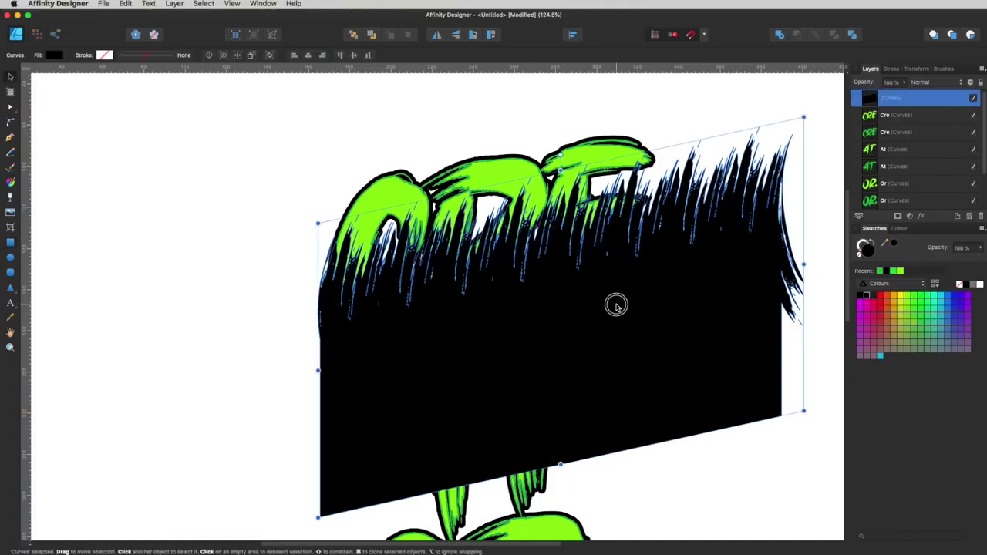
pyautogui.moveTo(680, 302); pyautogui.dragTo(670, 312)
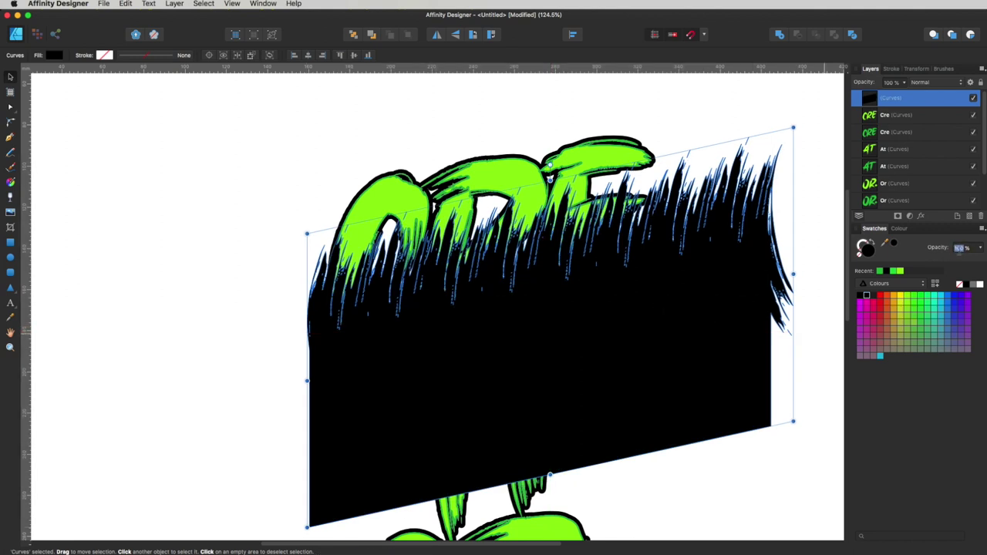
# Lower the shape's opacity to 50% to fine-tune its position over CRE, restore it to 100% and clear the selection
pyautogui.write('50')
pyautogui.press('Return')
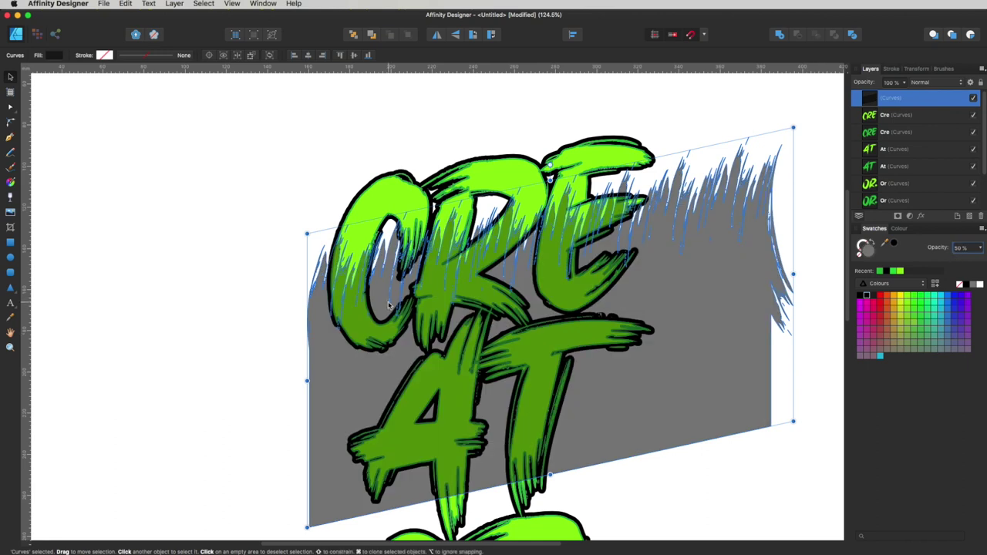
pyautogui.click(264, 311)
pyautogui.moveTo(710, 339); pyautogui.dragTo(681, 336)
pyautogui.keyDown('alt'); pyautogui.keyDown('super'); pyautogui.click(694, 342); pyautogui.keyUp('super'); pyautogui.keyUp('alt')
pyautogui.keyDown('alt'); pyautogui.keyDown('super'); pyautogui.click(694, 342); pyautogui.keyUp('super'); pyautogui.keyUp('alt')
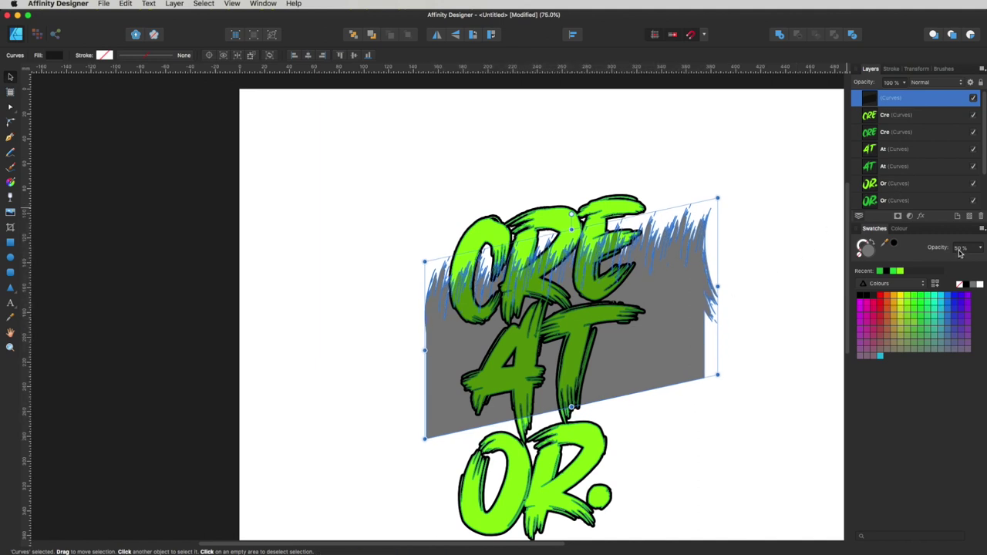
pyautogui.press('Return')
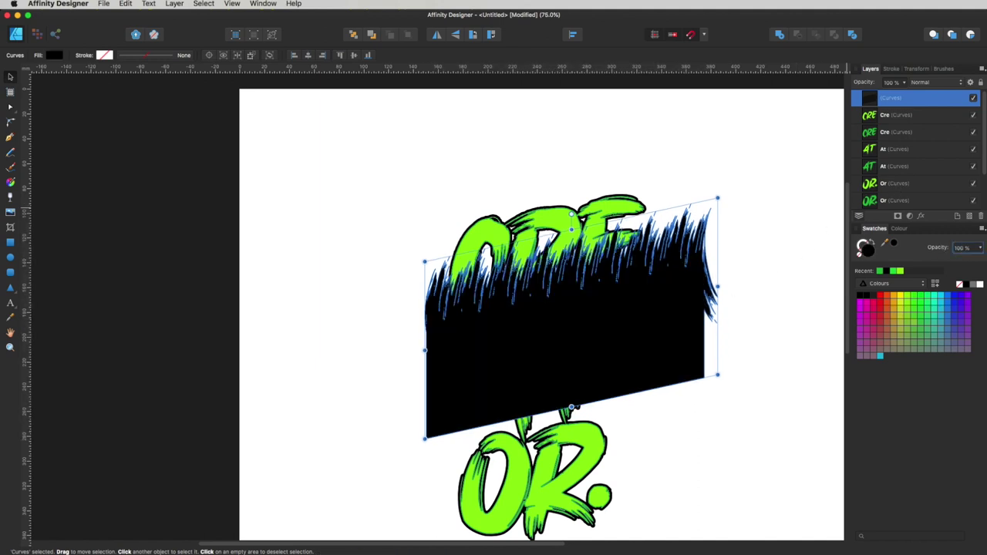
pyautogui.click(660, 482)
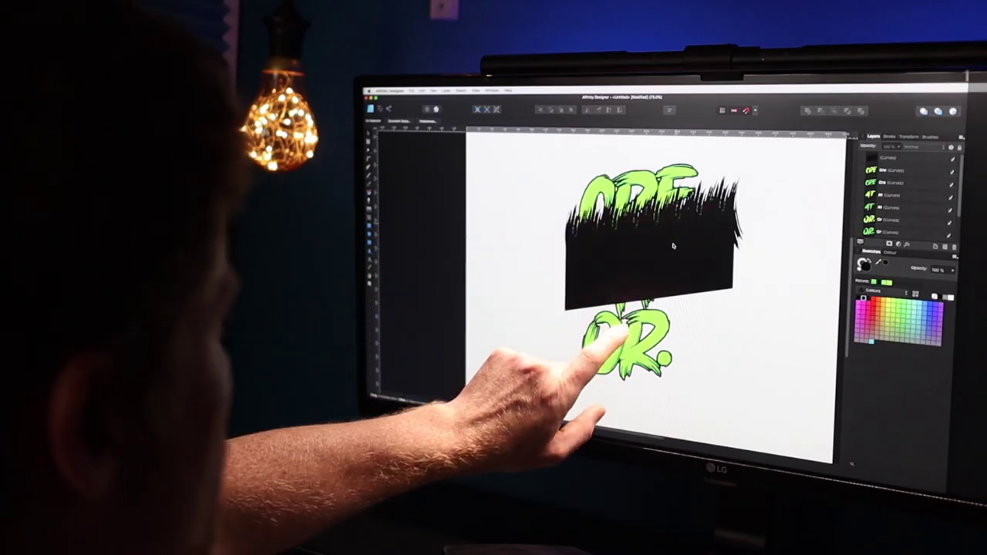
# Place a spare copy of the sheared brush shape on the empty canvas to the lower right of the lettering
pyautogui.click(663, 247)
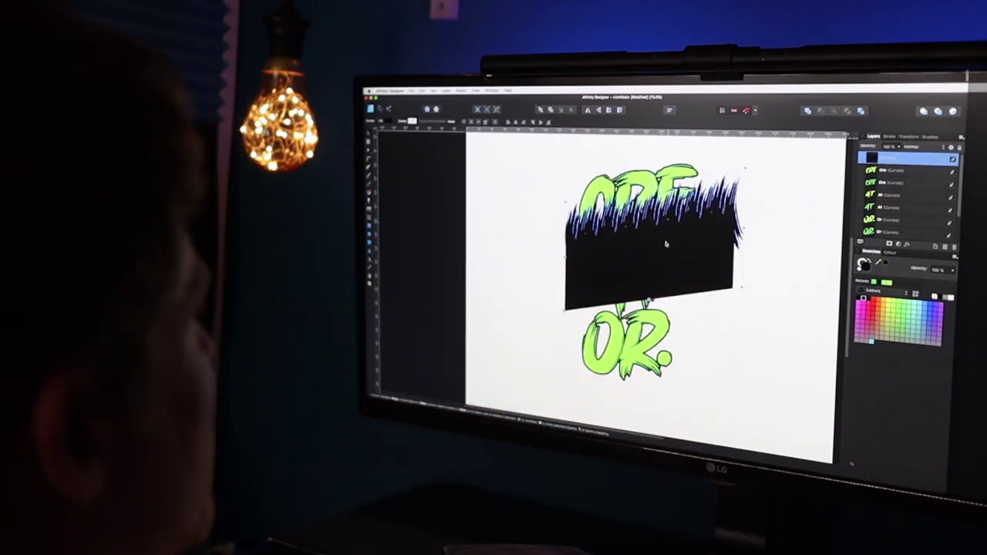
pyautogui.moveTo(662, 247); pyautogui.dragTo(784, 411)
pyautogui.click(724, 327)
pyautogui.scroll(4, 728, 288)
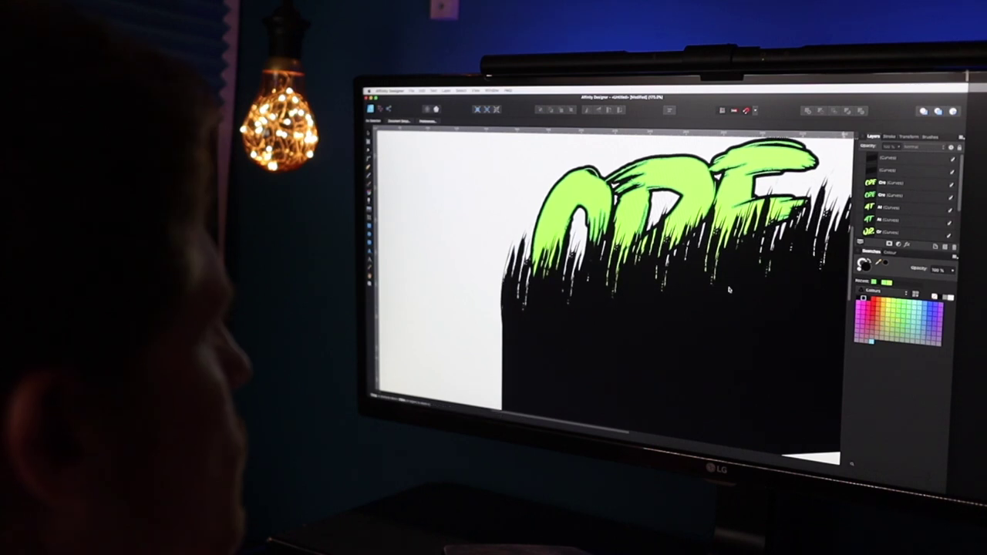
# Subtract the brush shape covering CRE from the light green CRE lettering and clear the selection
pyautogui.click(717, 325)
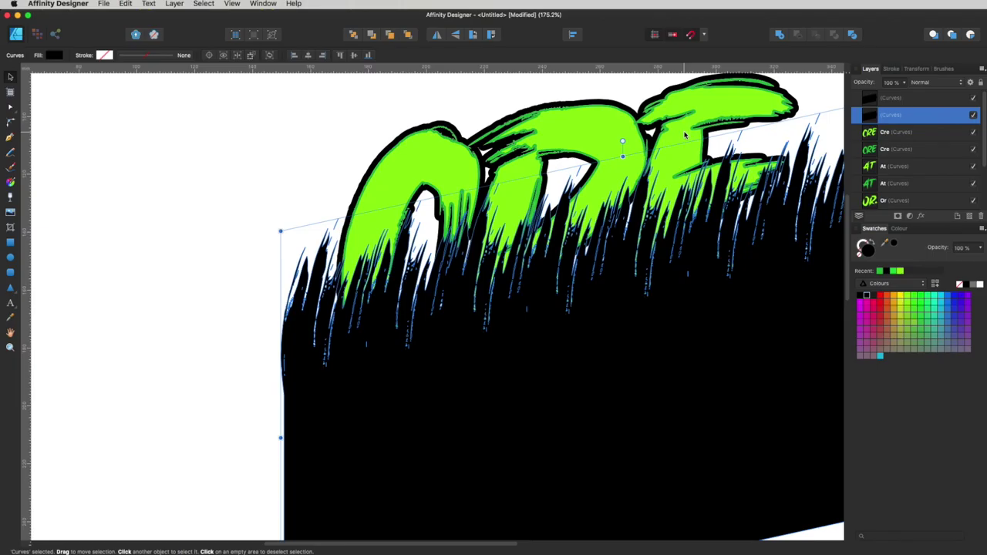
pyautogui.keyDown('shift'); pyautogui.click(684, 135); pyautogui.keyUp('shift')
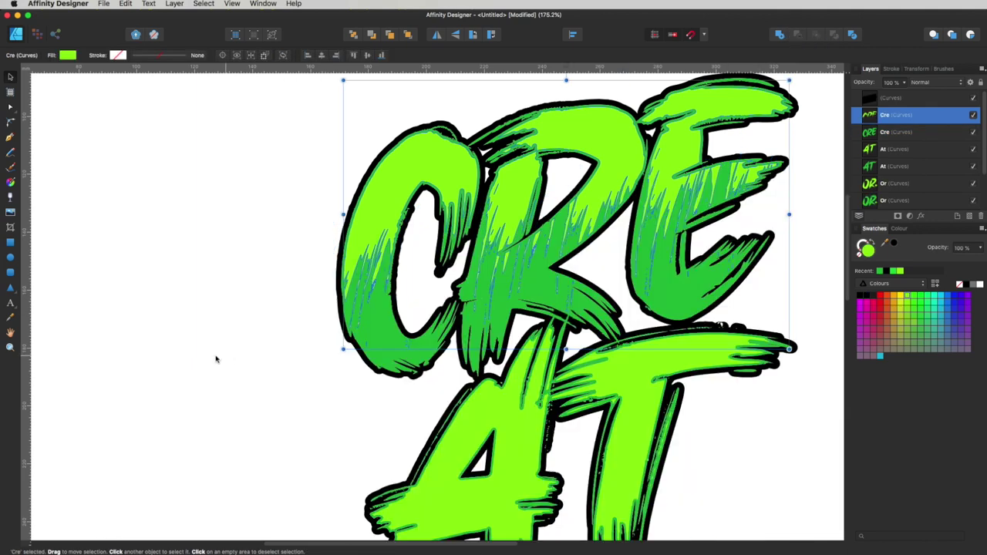
pyautogui.click(202, 354)
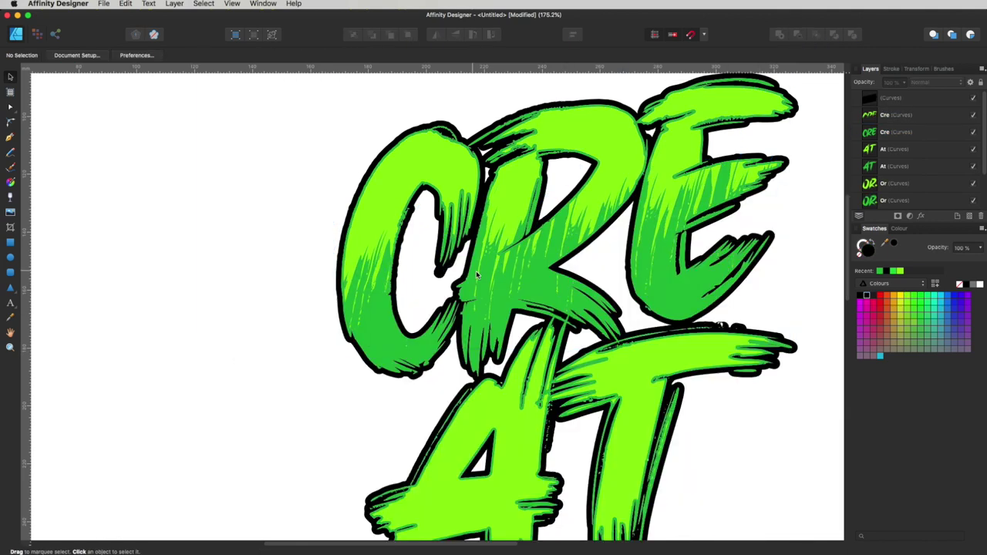
# Duplicate the spare brush shape and place the copy over the lower part of the AT lettering
pyautogui.moveTo(633, 455); pyautogui.dragTo(602, 327)
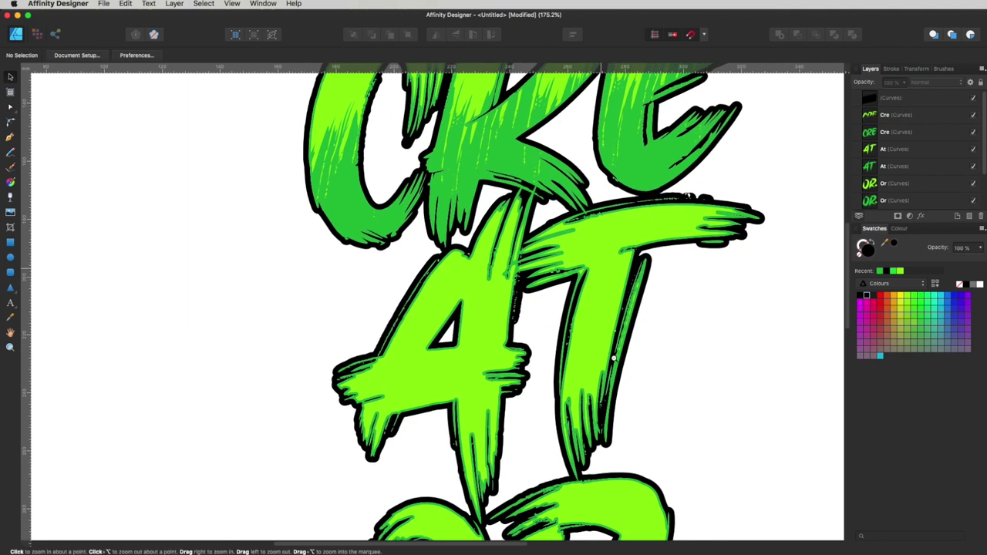
pyautogui.scroll(-2, 604, 331)
pyautogui.moveTo(653, 378); pyautogui.dragTo(619, 410)
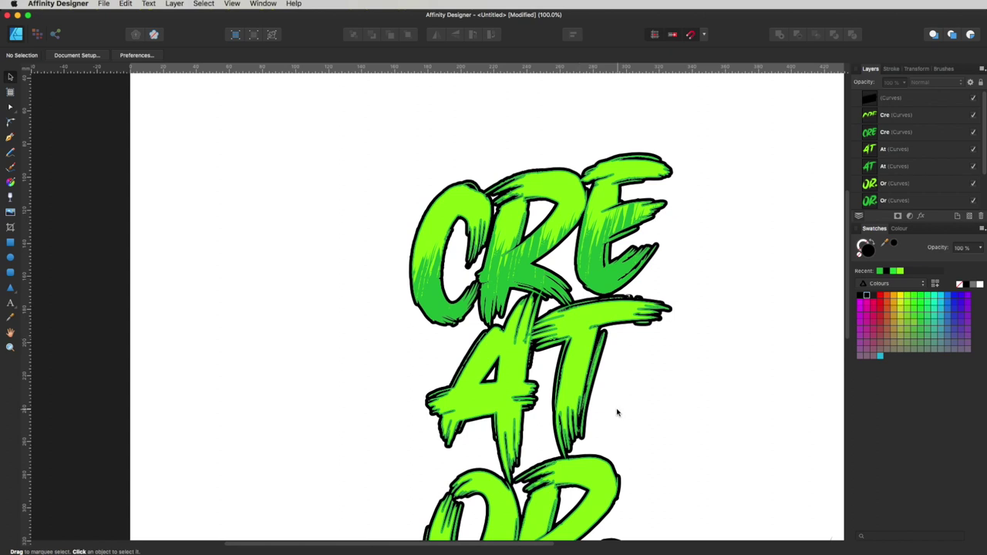
pyautogui.moveTo(639, 426); pyautogui.dragTo(578, 301)
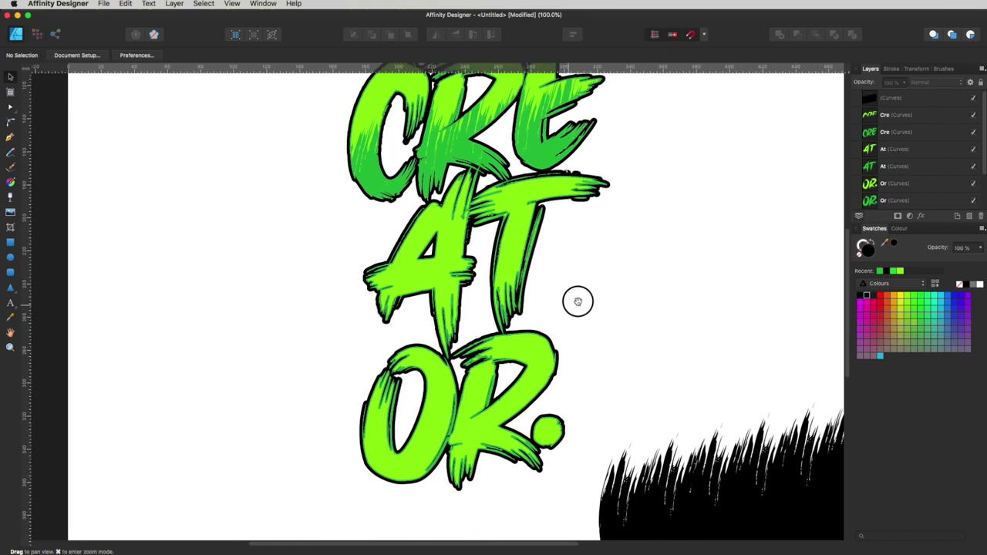
pyautogui.click(678, 500)
pyautogui.moveTo(754, 499)
pyautogui.mouseDown()
pyautogui.moveTo(624, 418)
pyautogui.moveTo(474, 352)
pyautogui.moveTo(457, 319)
pyautogui.mouseUp()
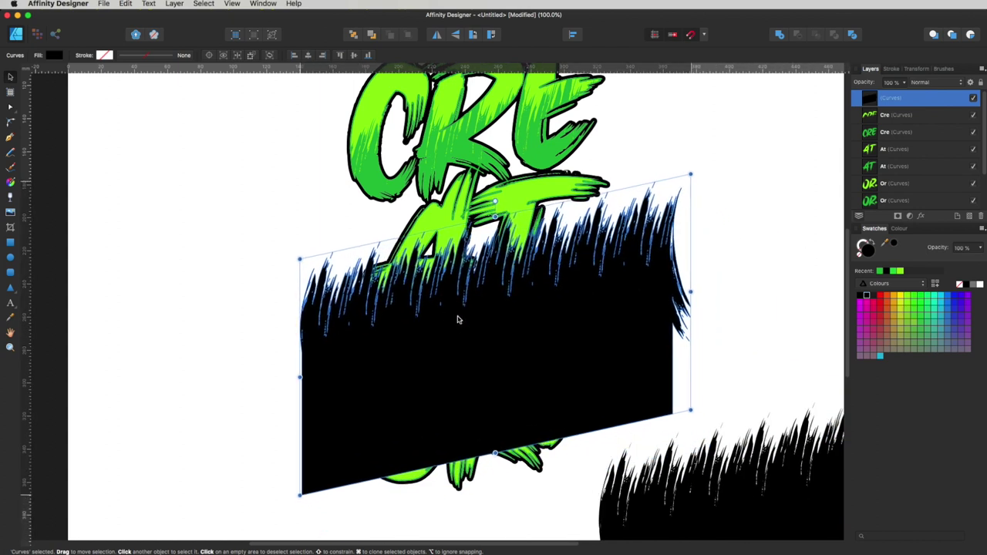
# Subtract the brush shape covering AT from the light green AT lettering and clear the selection
pyautogui.keyDown('shift'); pyautogui.click(522, 193); pyautogui.keyUp('shift')
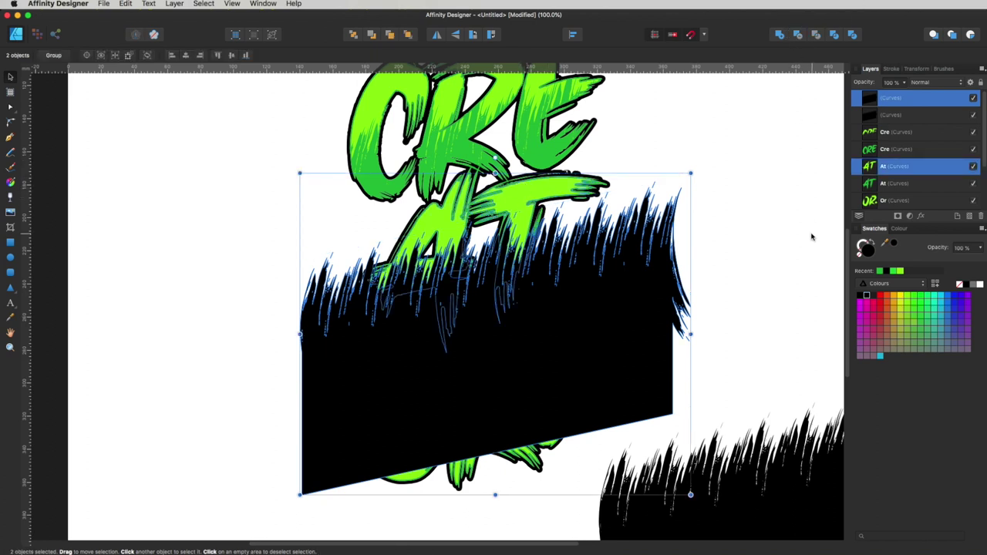
pyautogui.press('super+alt+s')
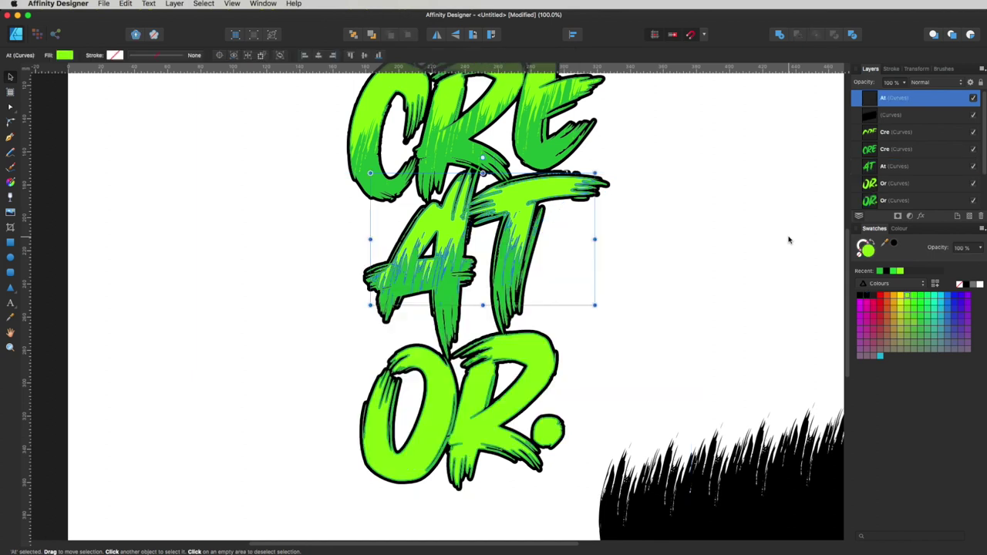
pyautogui.click(789, 242)
# Duplicate the spare brush shape and place the copy over the lower part of the OR letters, leaving the full stop uncovered
pyautogui.scroll(-5, 651, 282)
pyautogui.click(681, 461)
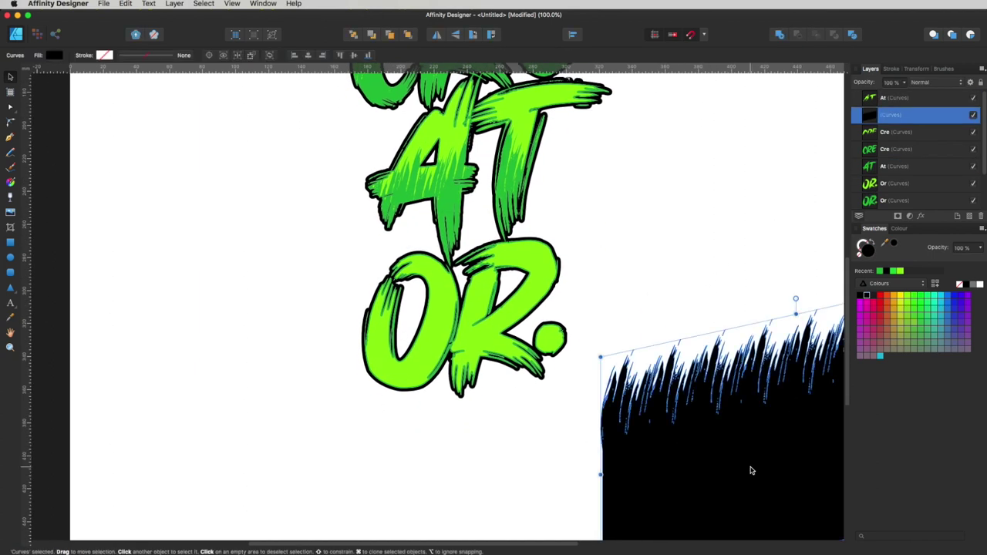
pyautogui.moveTo(745, 470); pyautogui.dragTo(701, 477)
pyautogui.moveTo(740, 421); pyautogui.dragTo(668, 392)
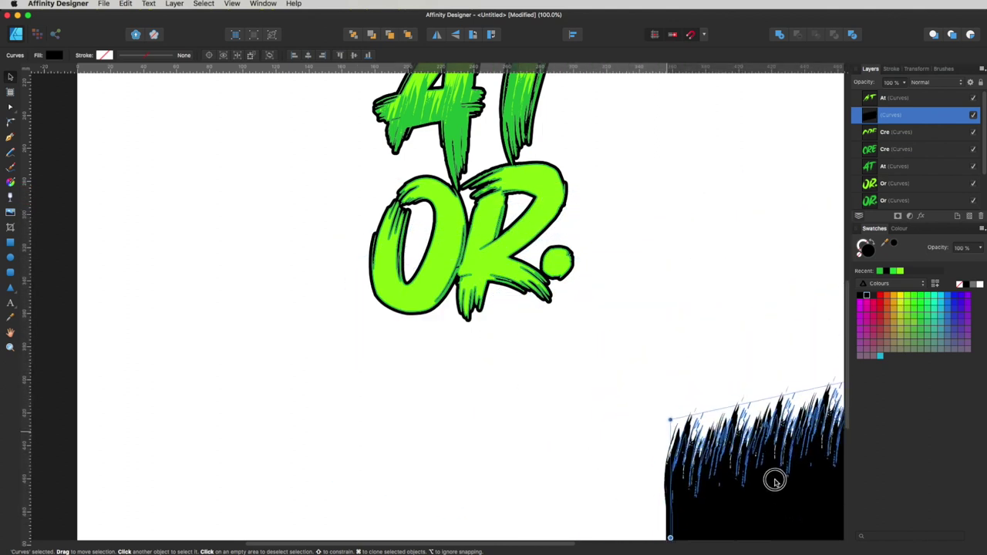
pyautogui.moveTo(772, 487)
pyautogui.mouseDown()
pyautogui.moveTo(471, 344)
pyautogui.moveTo(526, 354)
pyautogui.moveTo(492, 342)
pyautogui.moveTo(284, 346)
pyautogui.moveTo(346, 357)
pyautogui.moveTo(353, 368)
pyautogui.mouseUp()
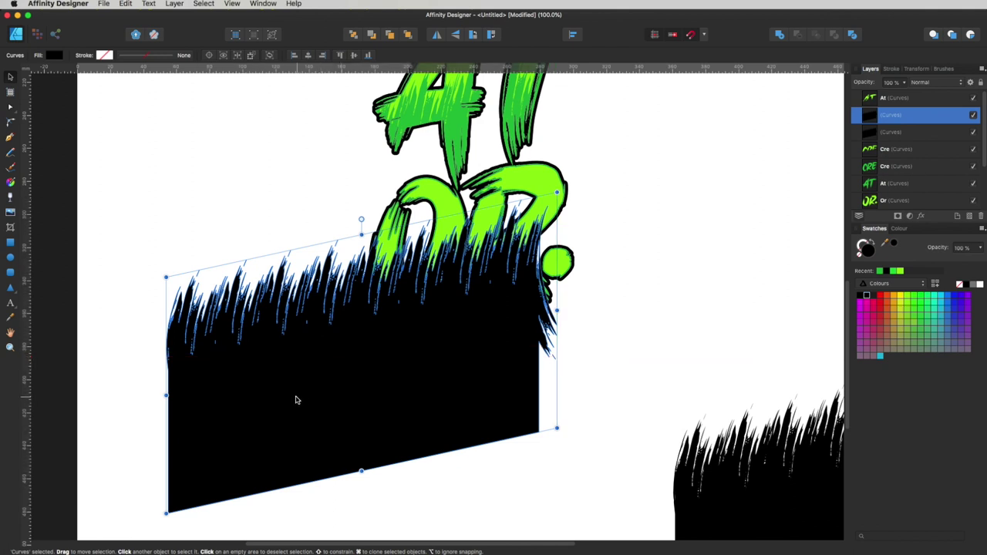
# Subtract the brush shape covering OR from the light green OR lettering and clear the selection
pyautogui.keyDown('shift'); pyautogui.click(527, 191); pyautogui.keyUp('shift')
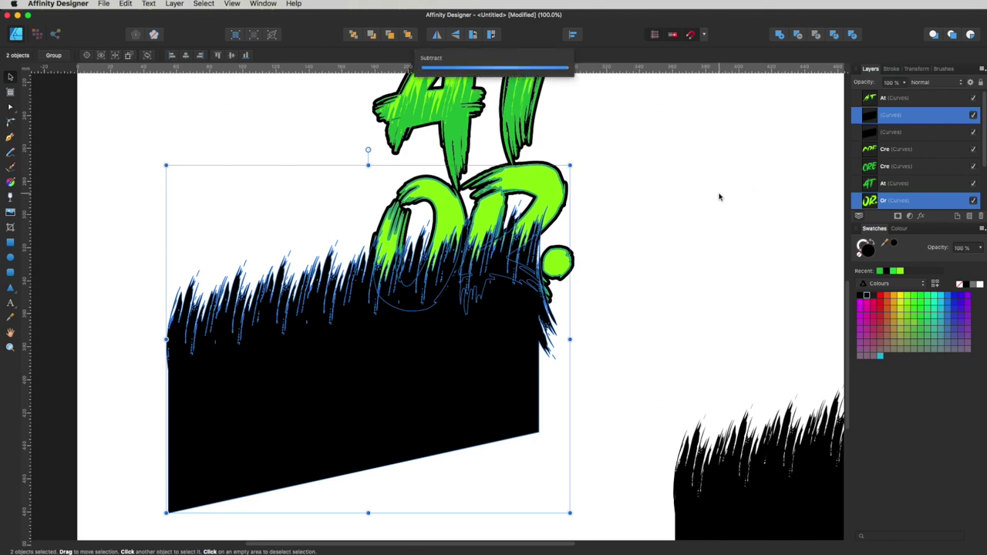
pyautogui.press('super+alt+i')
pyautogui.click(644, 274)
# Move the remaining brush shape over the lower part of the full stop after OR and bring it to the front
pyautogui.click(727, 496)
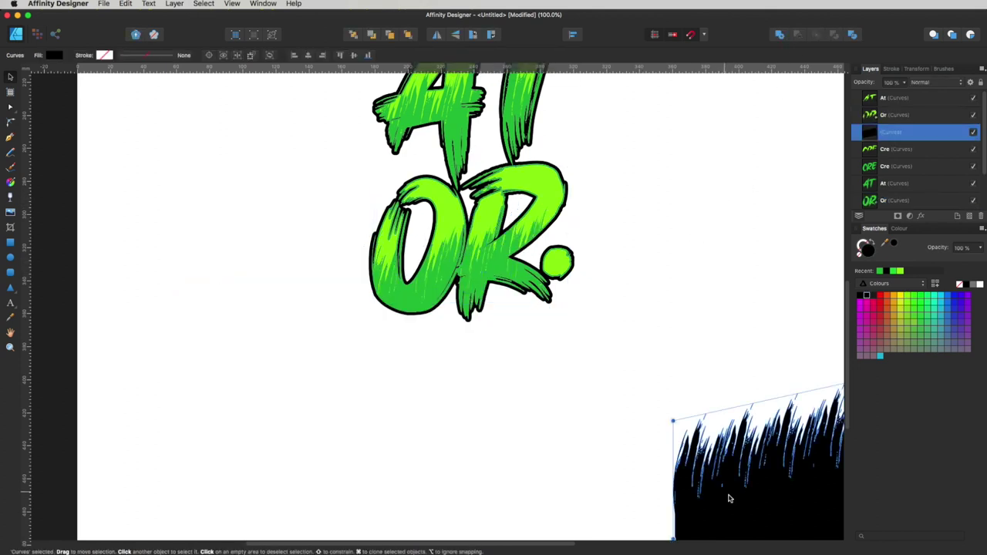
pyautogui.moveTo(728, 496); pyautogui.dragTo(628, 328)
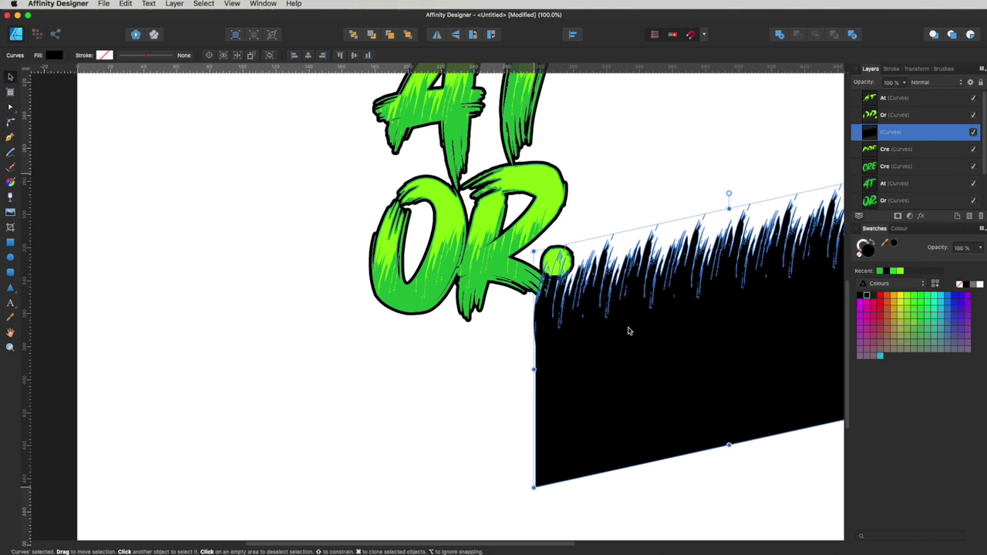
pyautogui.press('super+space')
pyautogui.moveTo(553, 256); pyautogui.dragTo(771, 452)
pyautogui.press('v')
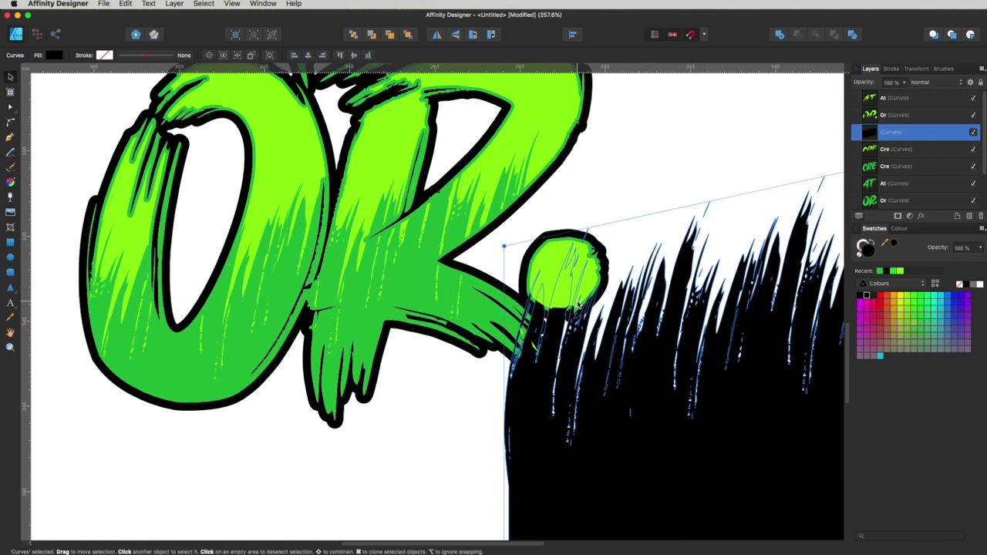
pyautogui.press('super+shift+bracketright')
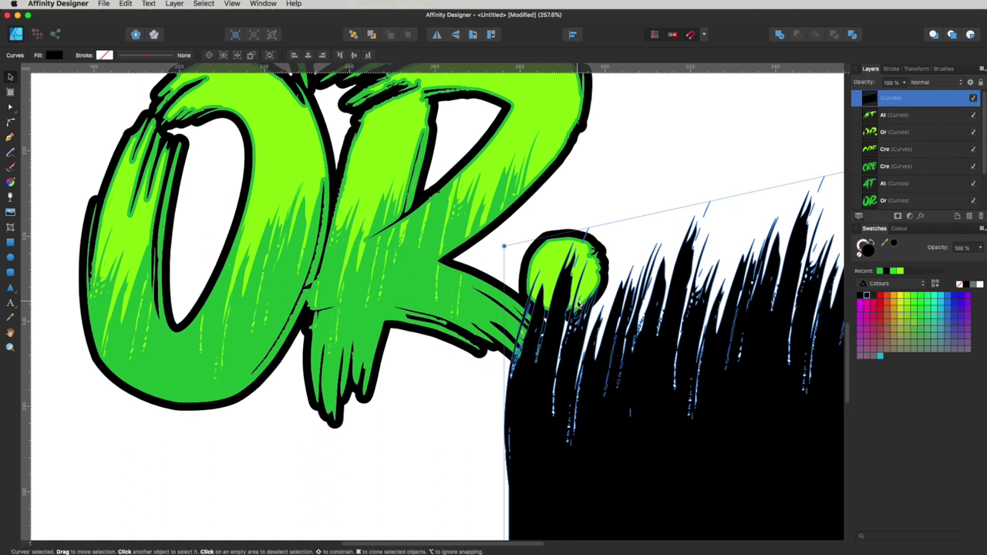
# Subtract the last brush shape from the light green OR lettering so it cuts the full stop, and clear the selection
pyautogui.keyDown('shift'); pyautogui.click(563, 303); pyautogui.keyUp('shift')
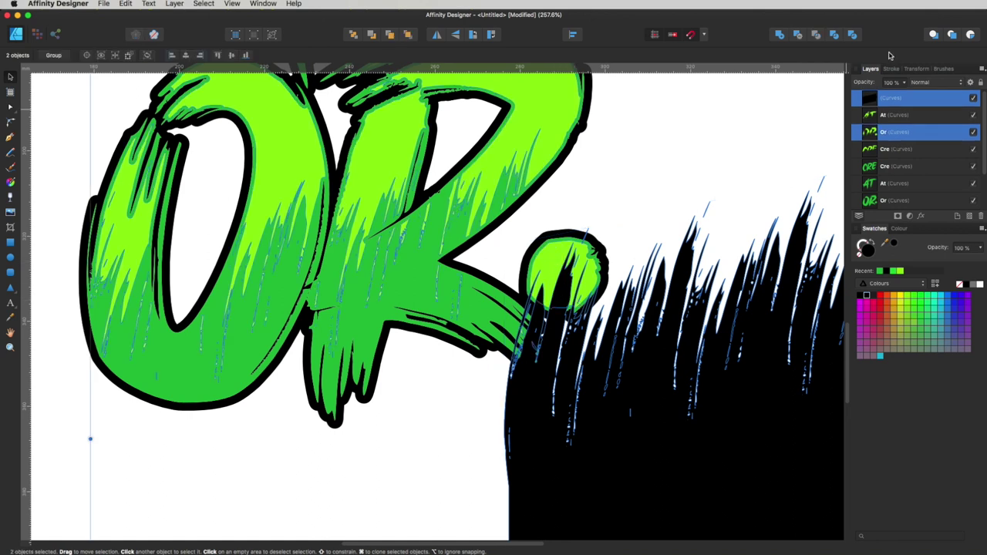
pyautogui.press('super+alt+s')
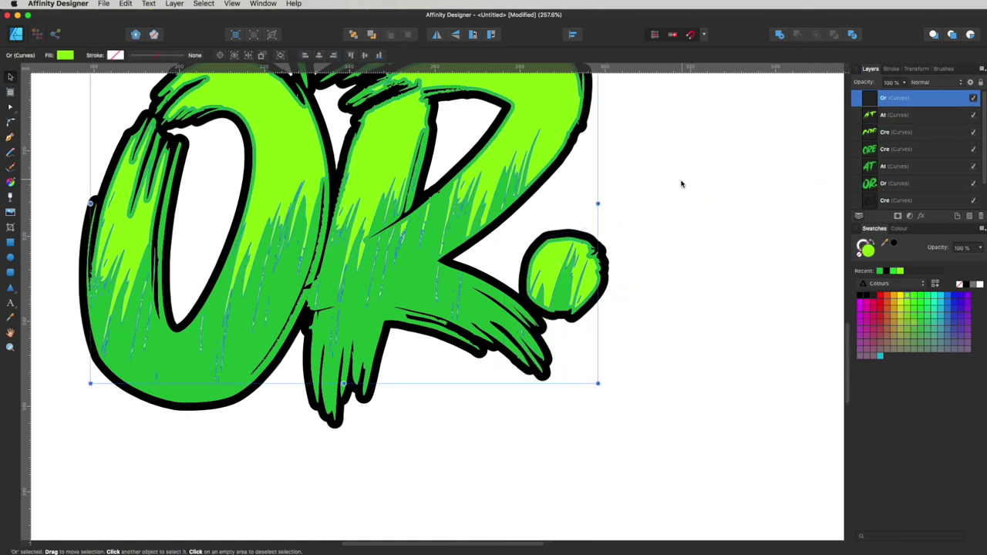
pyautogui.click(682, 184)
pyautogui.scroll(-6, 583, 304)
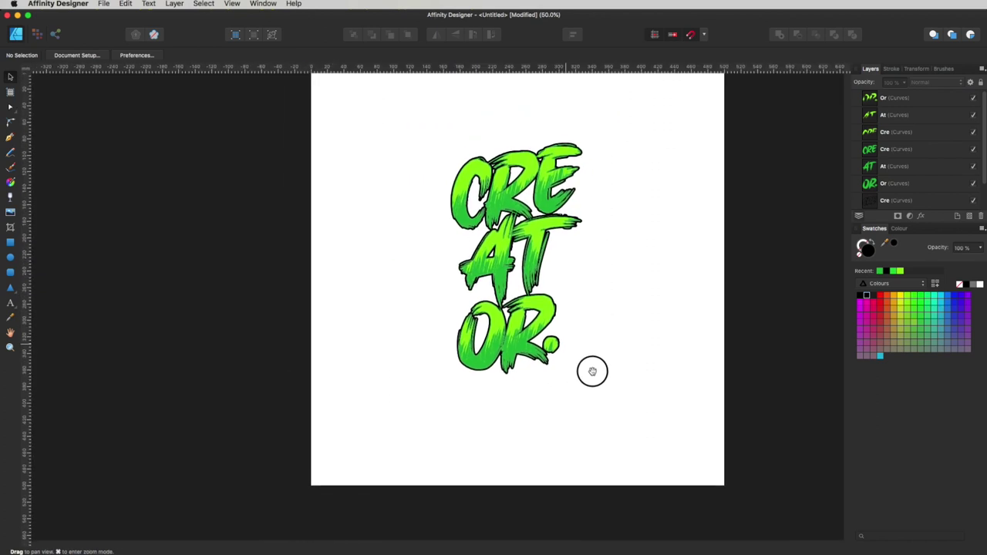
# Duplicate the three black Cre, At and Or outline curves beneath the green lettering
pyautogui.scroll(2, 613, 313)
pyautogui.moveTo(585, 281); pyautogui.dragTo(587, 290)
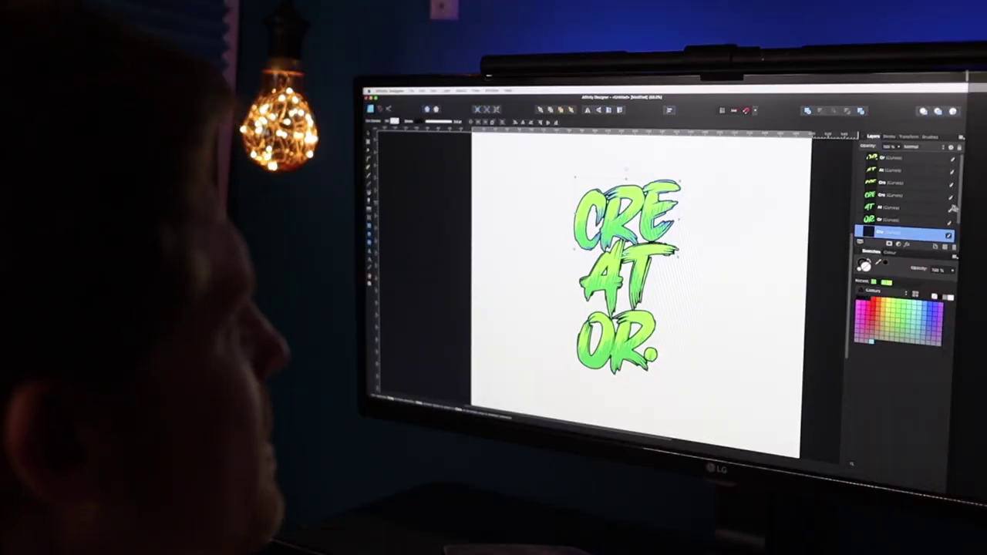
pyautogui.scroll(-2, 925, 225)
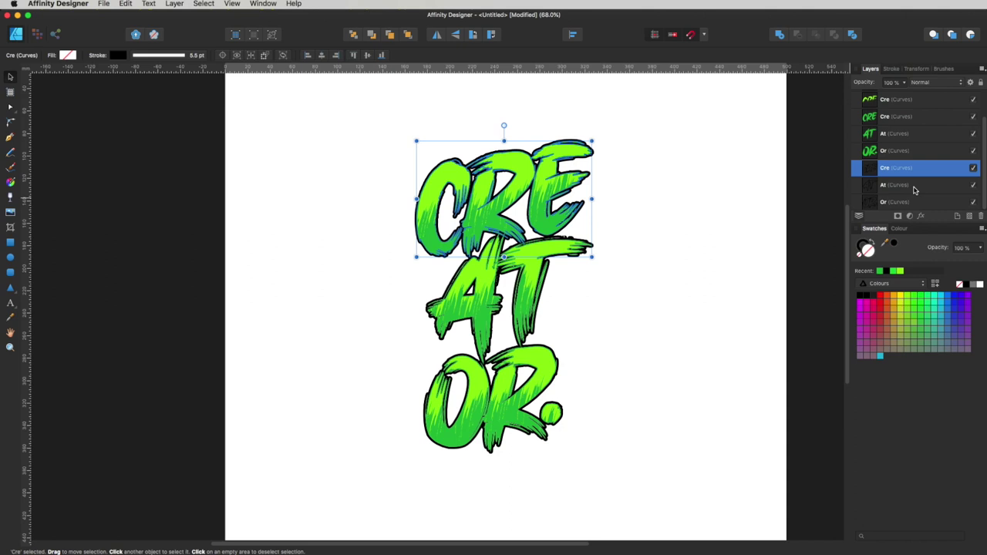
pyautogui.keyDown('shift'); pyautogui.click(910, 187); pyautogui.keyUp('shift')
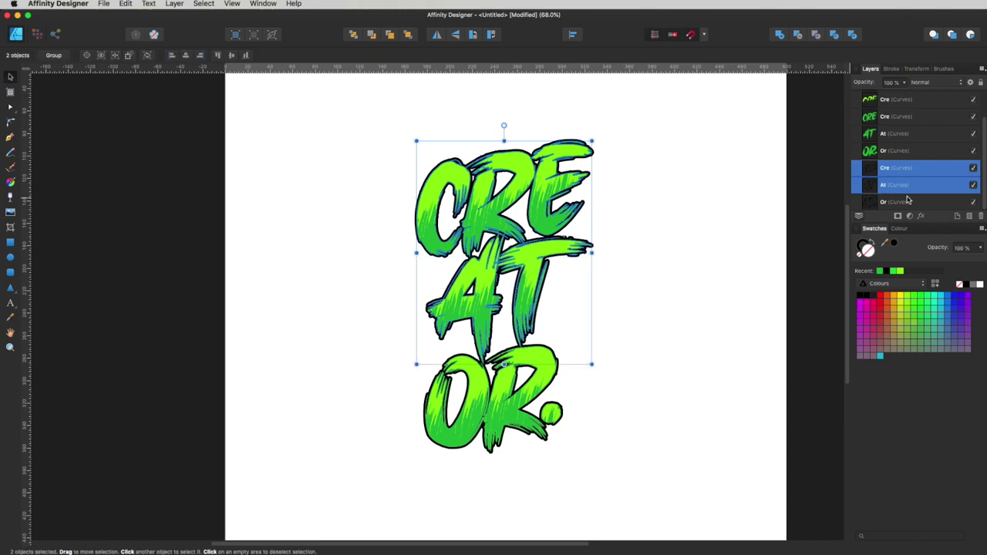
pyautogui.keyDown('shift'); pyautogui.click(908, 200); pyautogui.keyUp('shift')
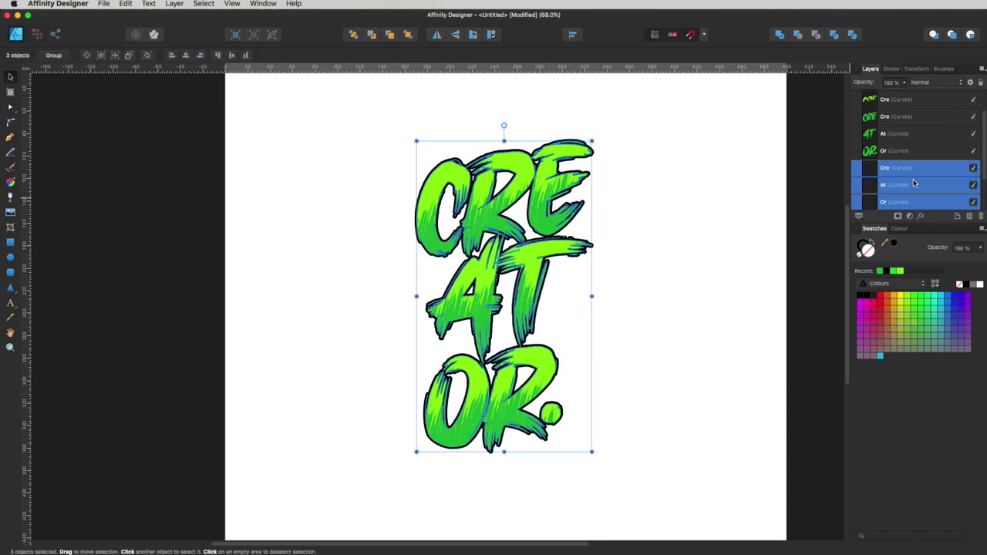
# Select the lowest set of Cre, At and Or outline curves and set their stroke colour to crimson
pyautogui.moveTo(984, 153); pyautogui.dragTo(982, 198)
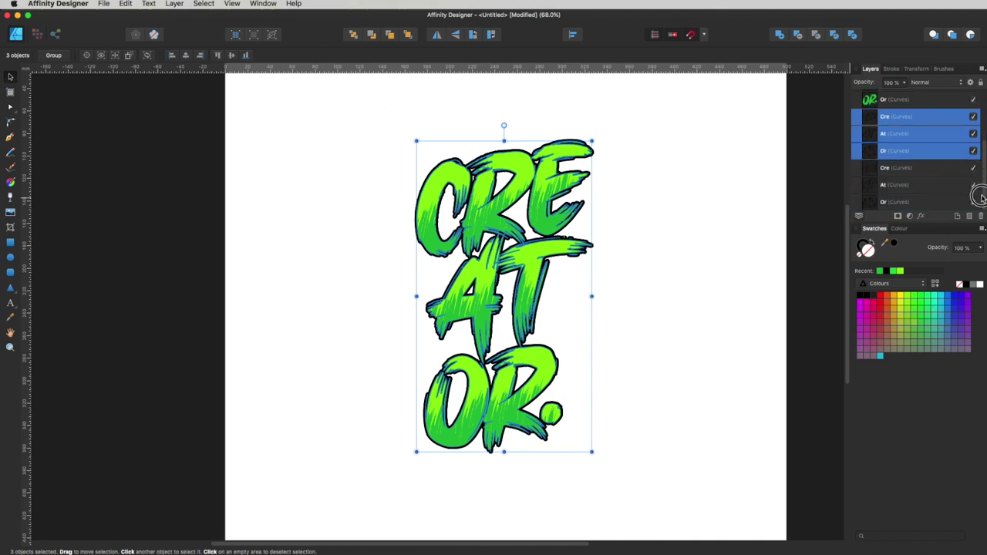
pyautogui.click(908, 168)
pyautogui.keyDown('shift'); pyautogui.click(899, 200); pyautogui.keyUp('shift')
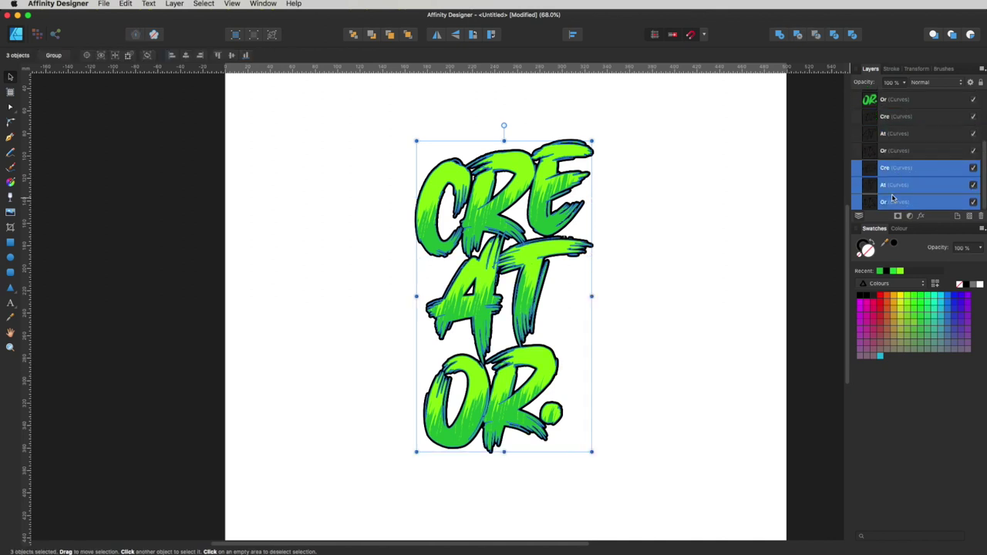
pyautogui.click(889, 120)
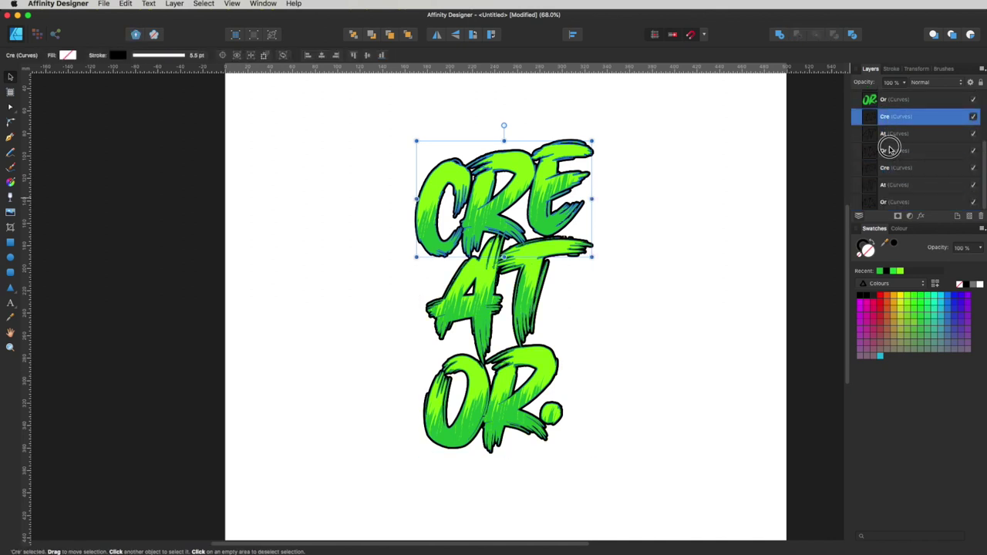
pyautogui.keyDown('shift'); pyautogui.click(889, 150); pyautogui.keyUp('shift')
pyautogui.click(889, 167)
pyautogui.keyDown('shift'); pyautogui.click(888, 202); pyautogui.keyUp('shift')
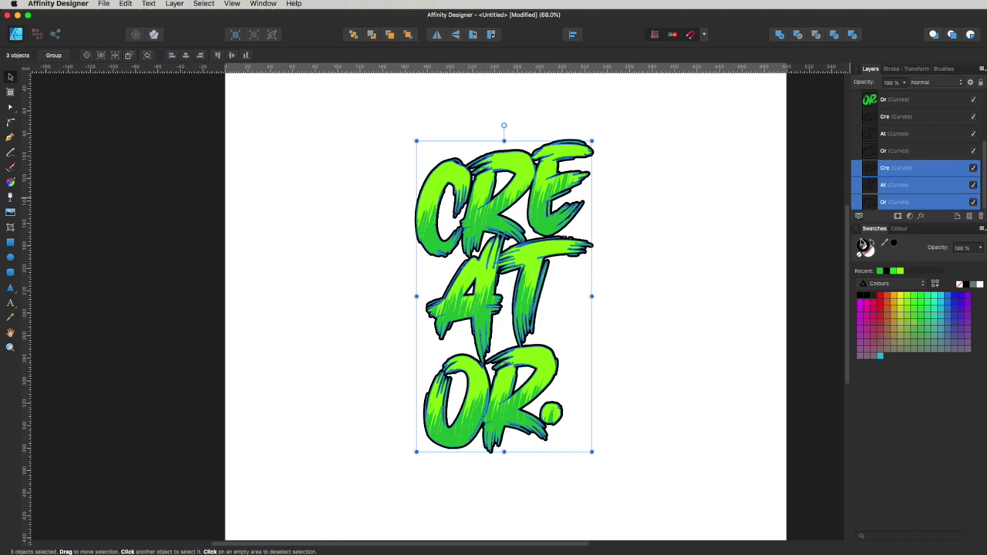
pyautogui.click(875, 307)
# Widen the crimson stroke of the three outline curves to 15 pt and clear the selection
pyautogui.click(891, 68)
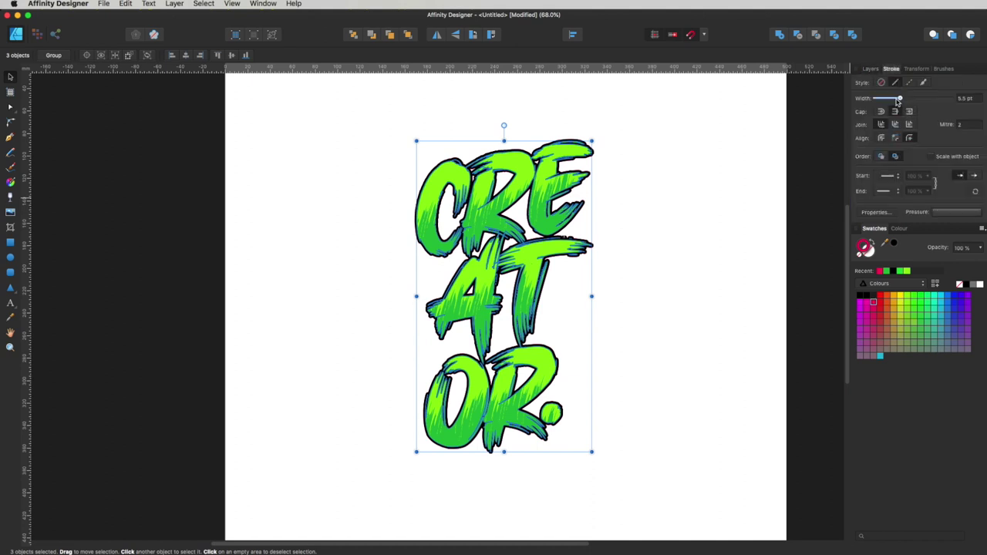
pyautogui.moveTo(899, 100); pyautogui.dragTo(911, 100)
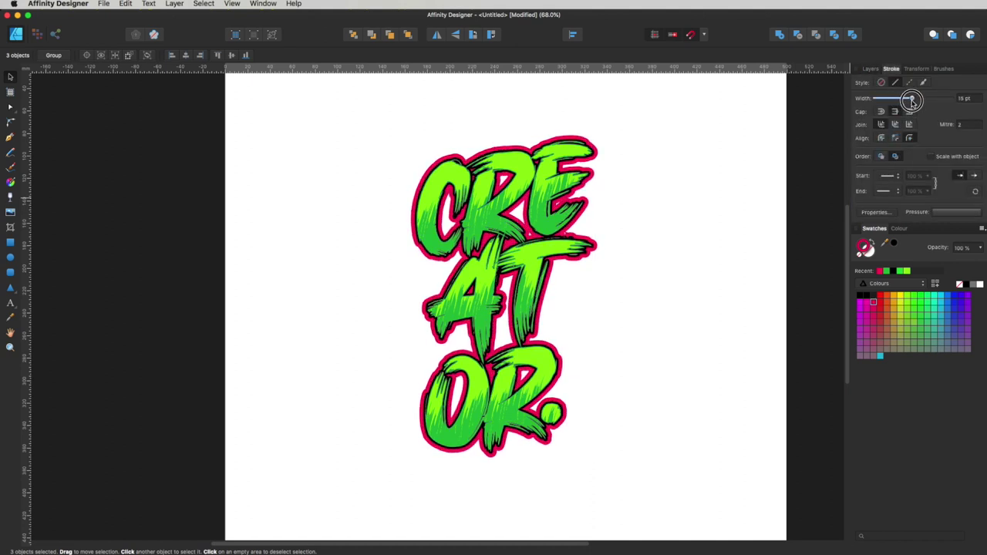
pyautogui.moveTo(911, 100); pyautogui.dragTo(910, 100)
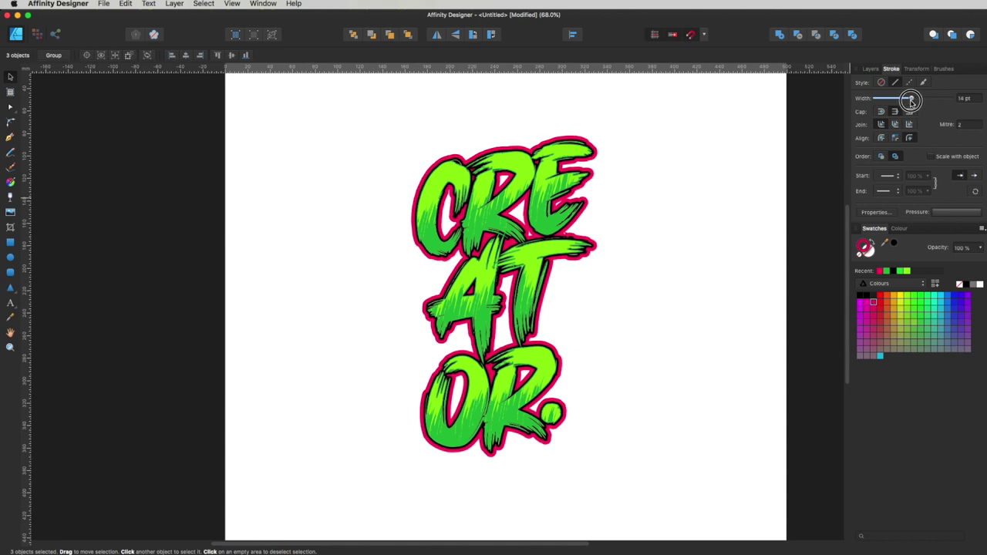
pyautogui.moveTo(911, 100); pyautogui.dragTo(911, 99)
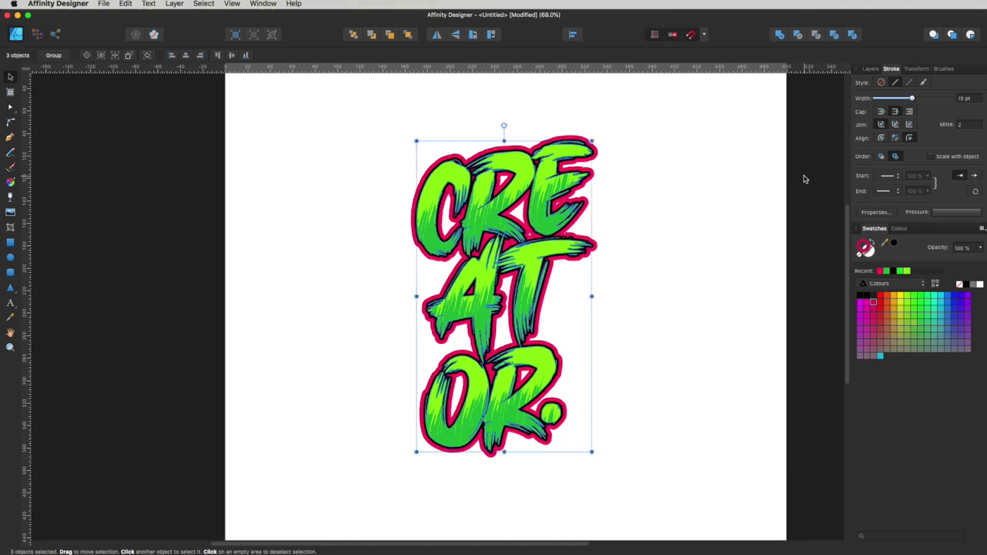
pyautogui.click(720, 210)
pyautogui.press('z')
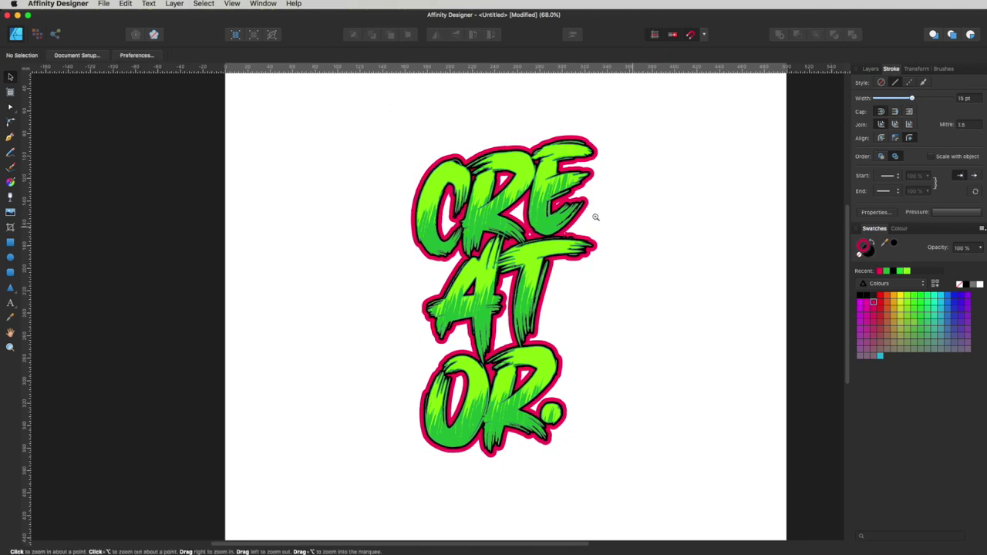
pyautogui.click(543, 206)
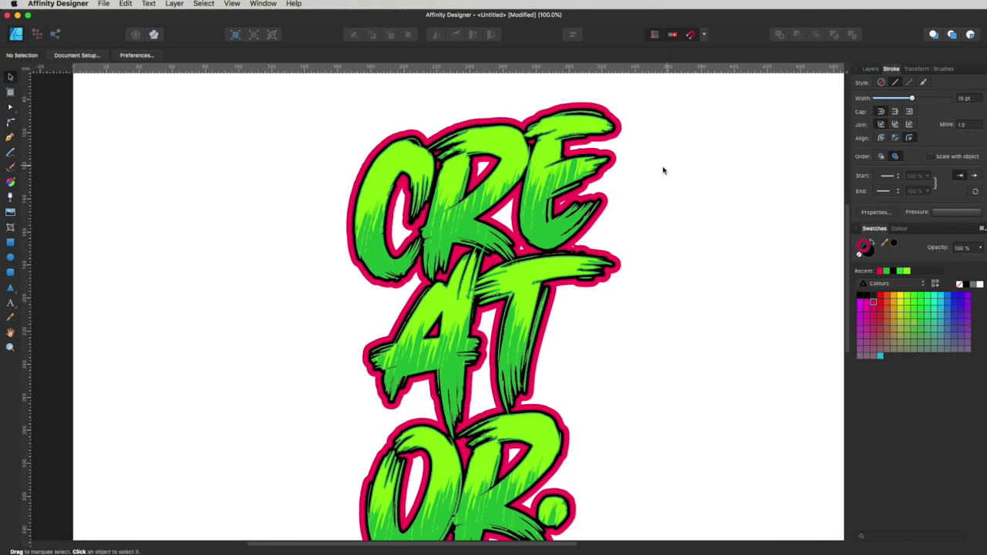
# Expand the strokes of the three crimson Cre, At and Or outlines into filled shapes
pyautogui.click(873, 69)
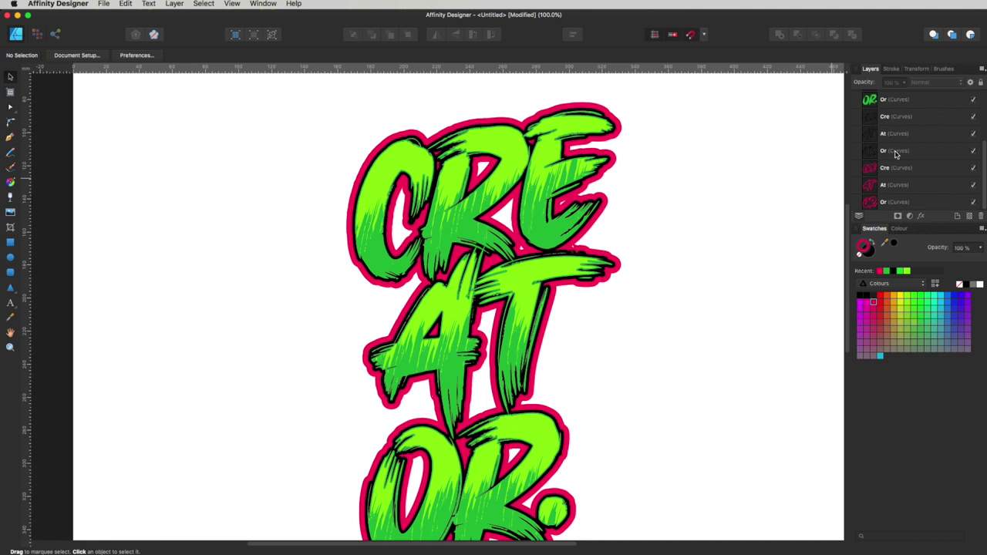
pyautogui.click(895, 151)
pyautogui.click(890, 168)
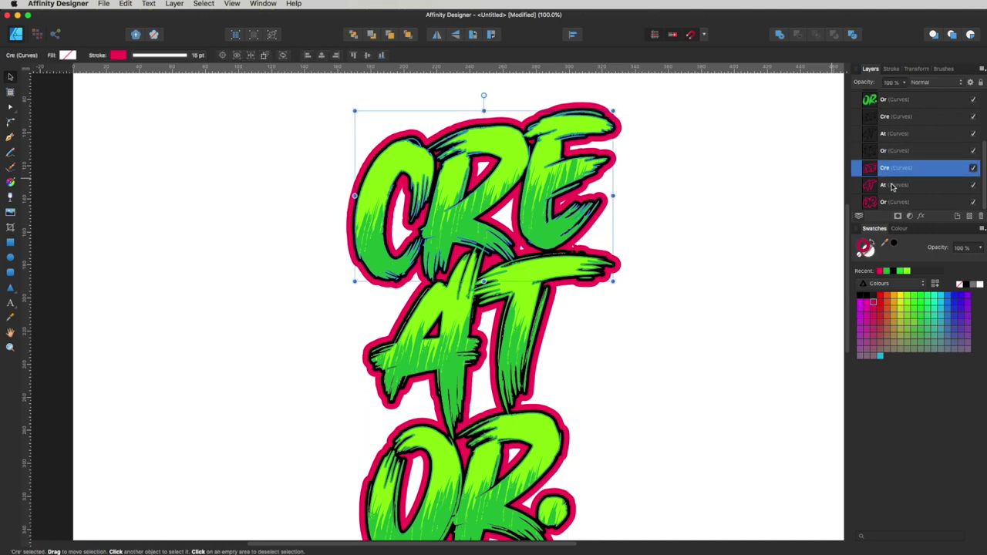
pyautogui.keyDown('shift'); pyautogui.click(893, 202); pyautogui.keyUp('shift')
pyautogui.click(174, 3)
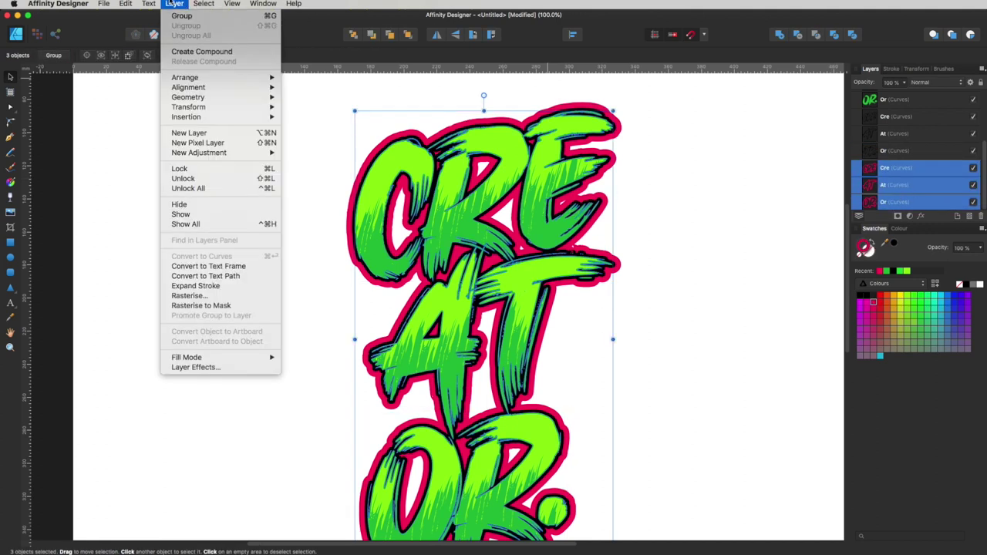
pyautogui.click(206, 289)
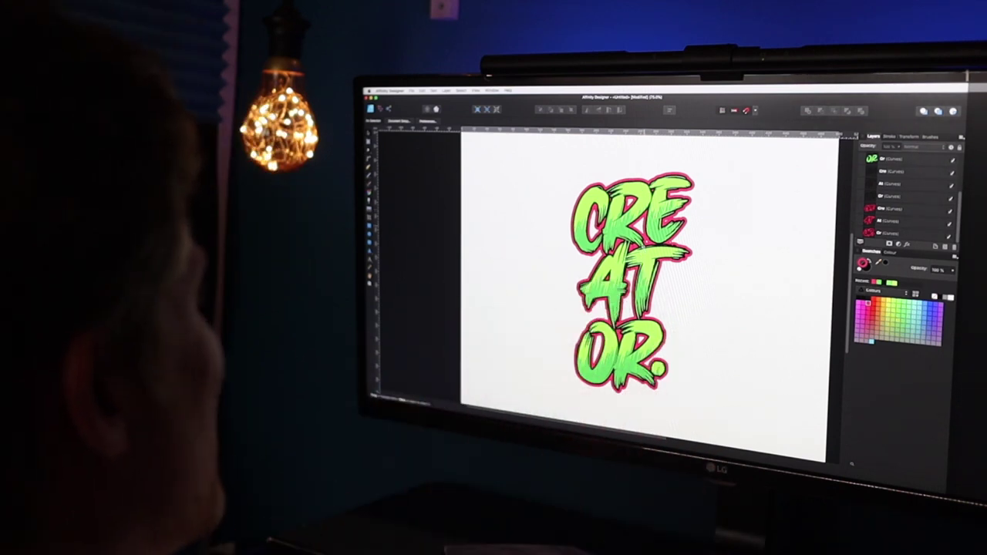
# Open the Ink-Splats document alongside the lettering design
pyautogui.press('z')
pyautogui.moveTo(731, 230); pyautogui.dragTo(724, 246)
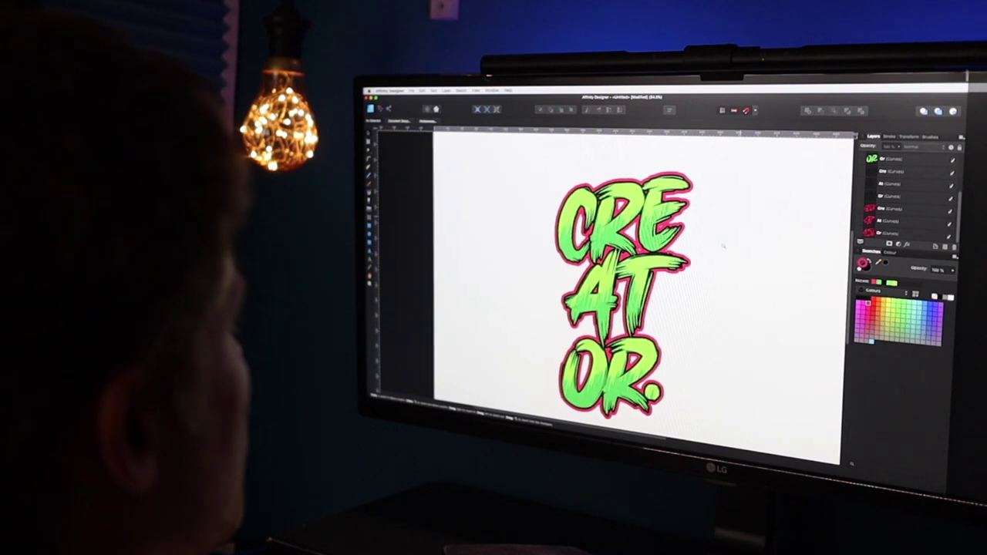
pyautogui.scroll(-1, 707, 246)
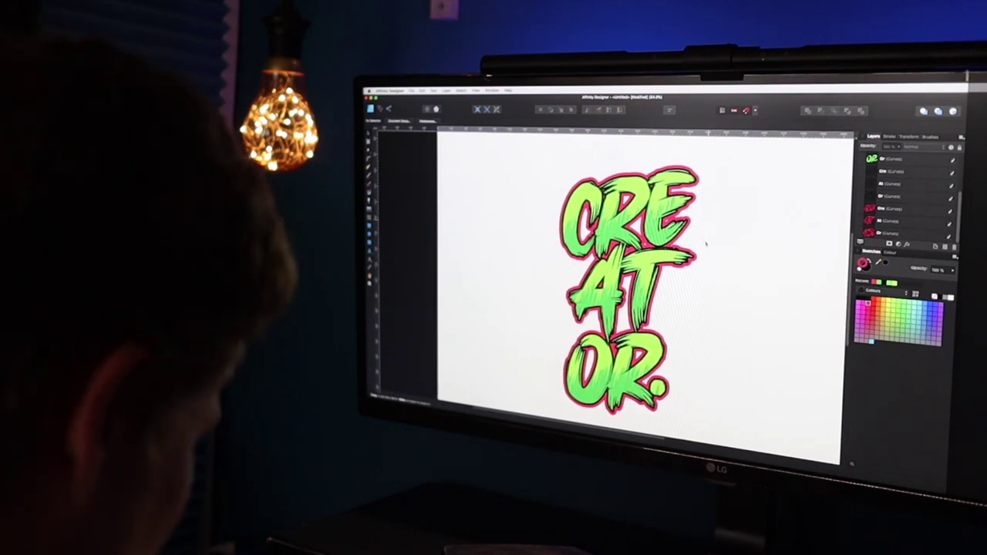
pyautogui.press('super+o')
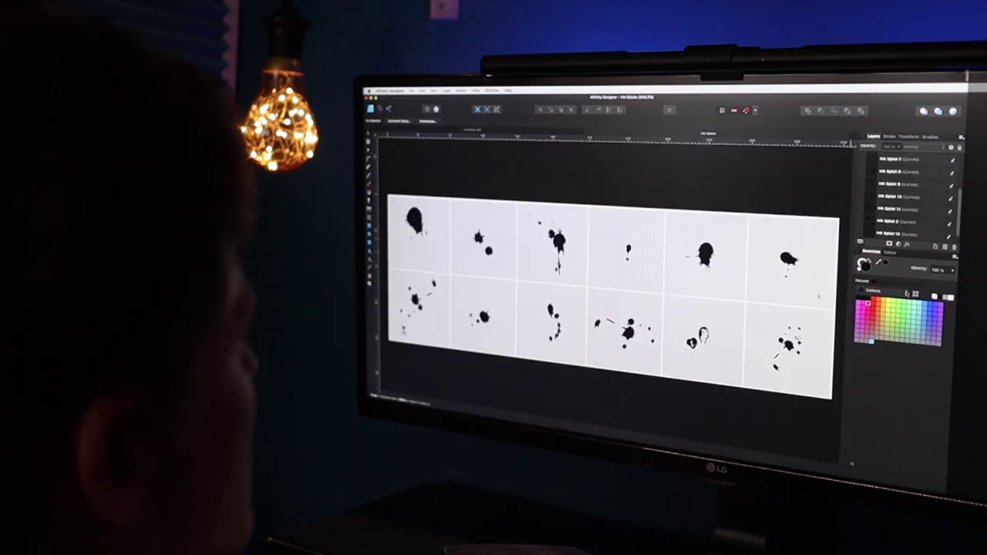
pyautogui.hscroll(-3, 819, 296)
pyautogui.scroll(-2, 671, 308)
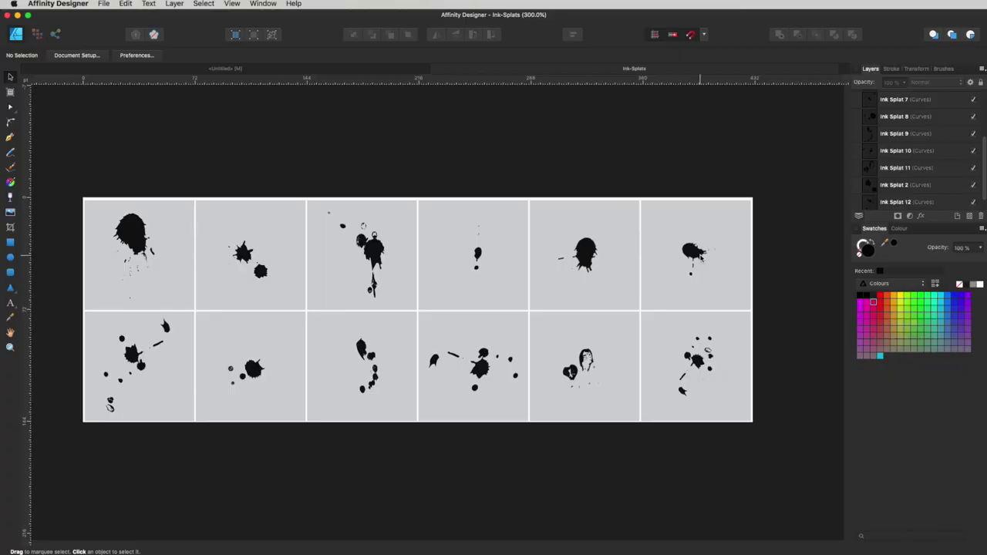
# Copy Ink Splats 1, 3, 6, 9 and 12 and paste them into the lettering document
pyautogui.click(701, 260)
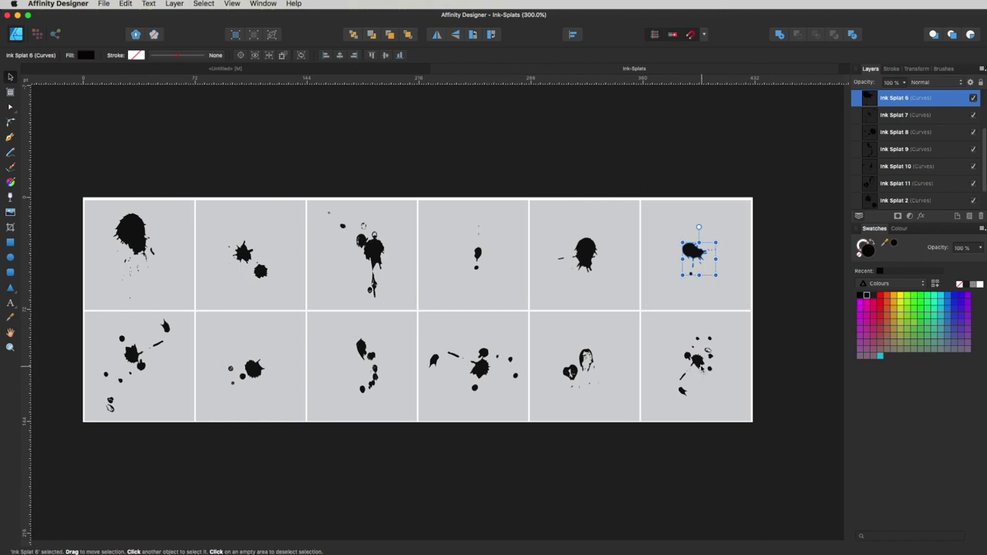
pyautogui.keyDown('shift'); pyautogui.click(702, 370); pyautogui.keyUp('shift')
pyautogui.keyDown('shift'); pyautogui.click(131, 239); pyautogui.keyUp('shift')
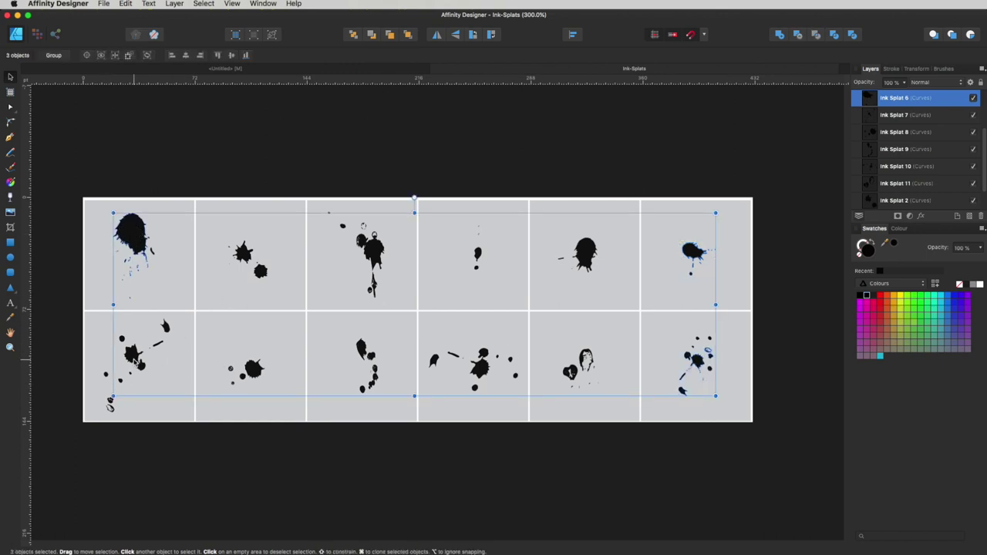
pyautogui.keyDown('shift'); pyautogui.click(370, 258); pyautogui.keyUp('shift')
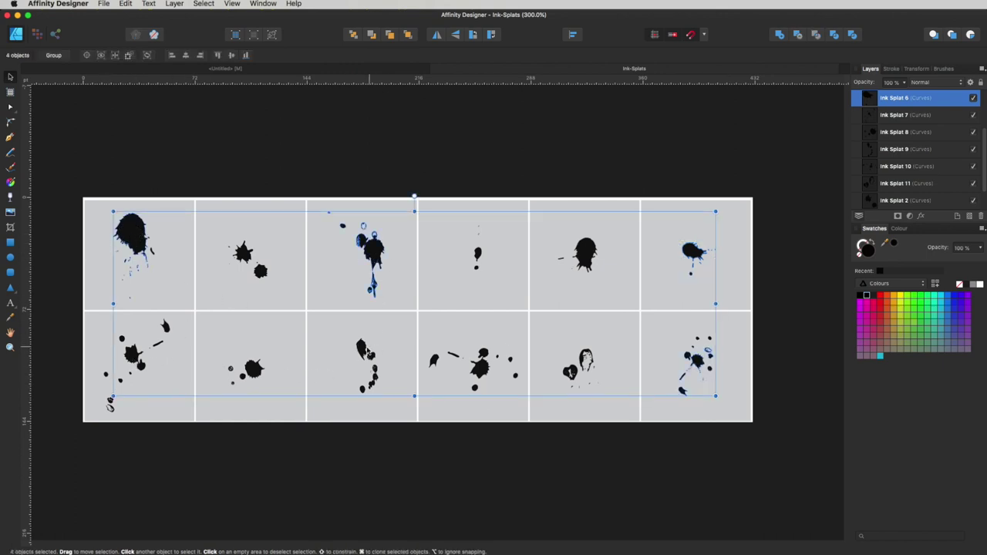
pyautogui.keyDown('shift'); pyautogui.click(363, 353); pyautogui.keyUp('shift')
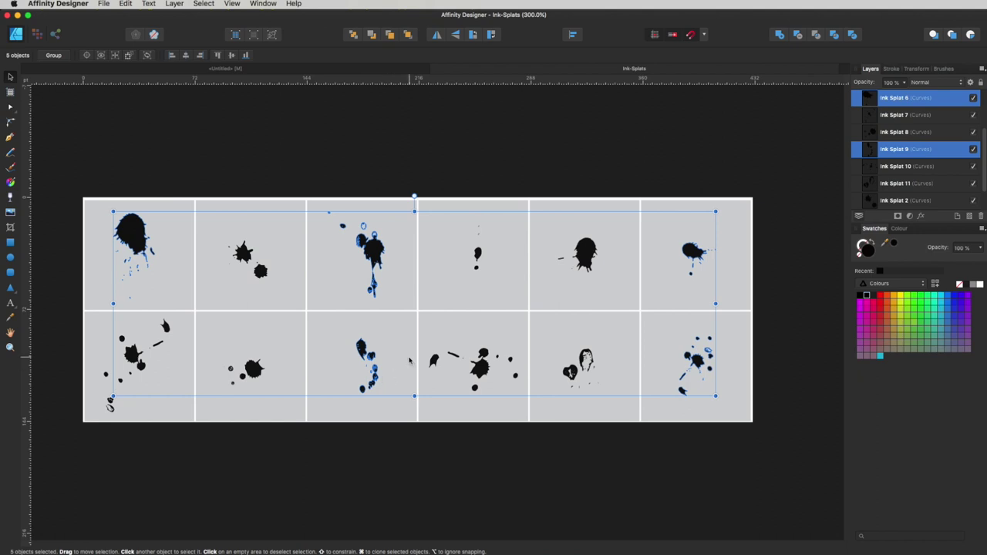
pyautogui.click(209, 111)
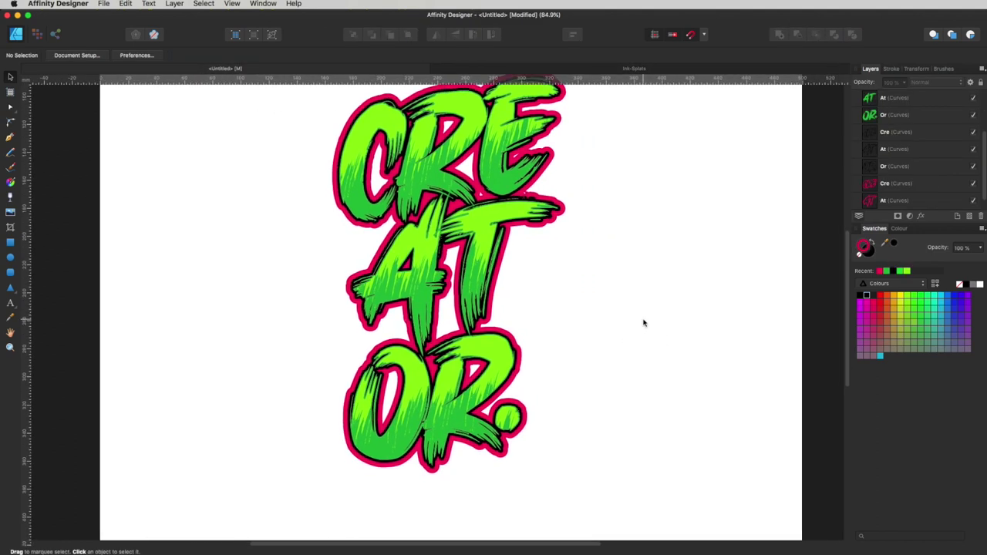
pyautogui.press('super+v')
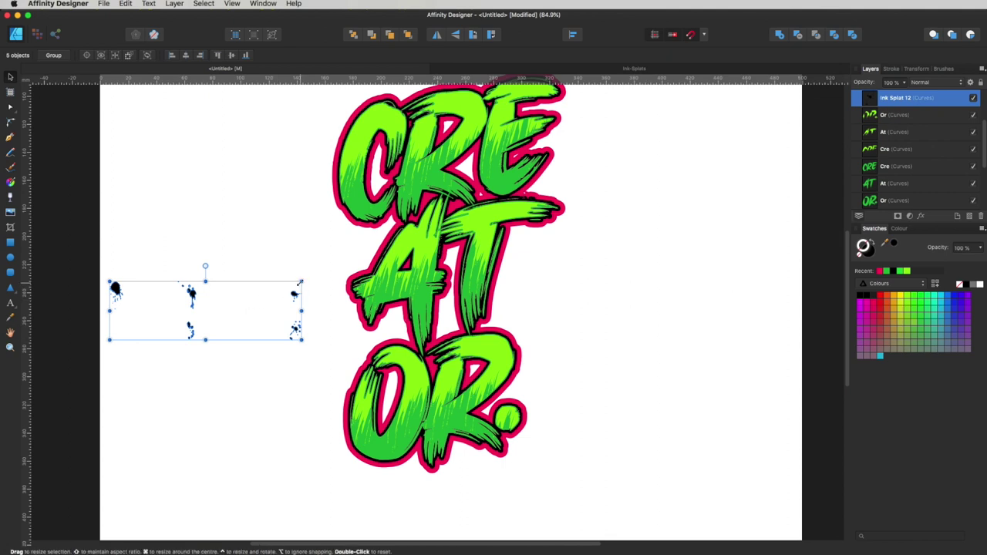
# Enlarge the five pasted ink splats together and gather them on the blank area to the right of the lettering
pyautogui.moveTo(302, 280)
pyautogui.mouseDown()
pyautogui.moveTo(533, 139)
pyautogui.moveTo(691, 111)
pyautogui.mouseUp()
pyautogui.click(366, 199)
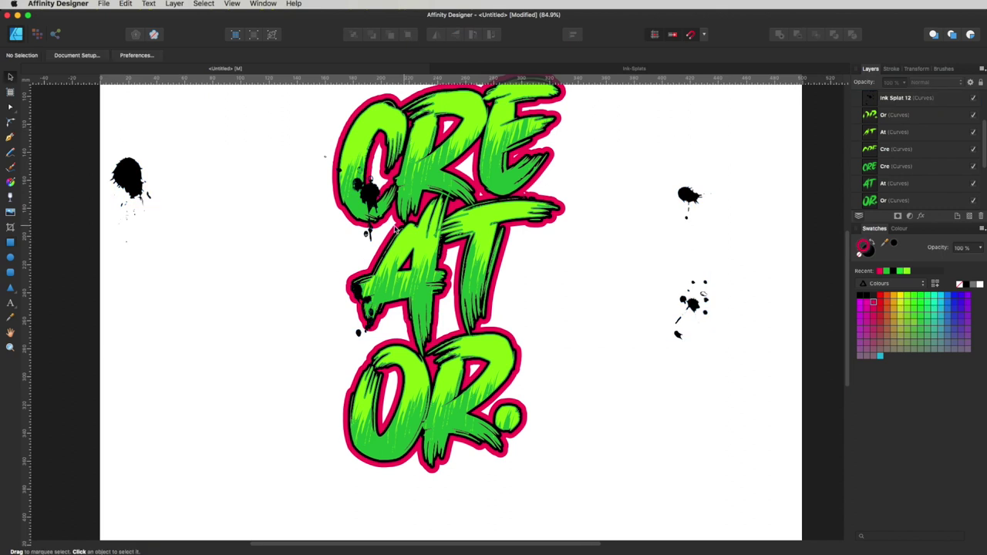
pyautogui.moveTo(365, 199); pyautogui.dragTo(660, 399)
pyautogui.moveTo(693, 305); pyautogui.dragTo(714, 353)
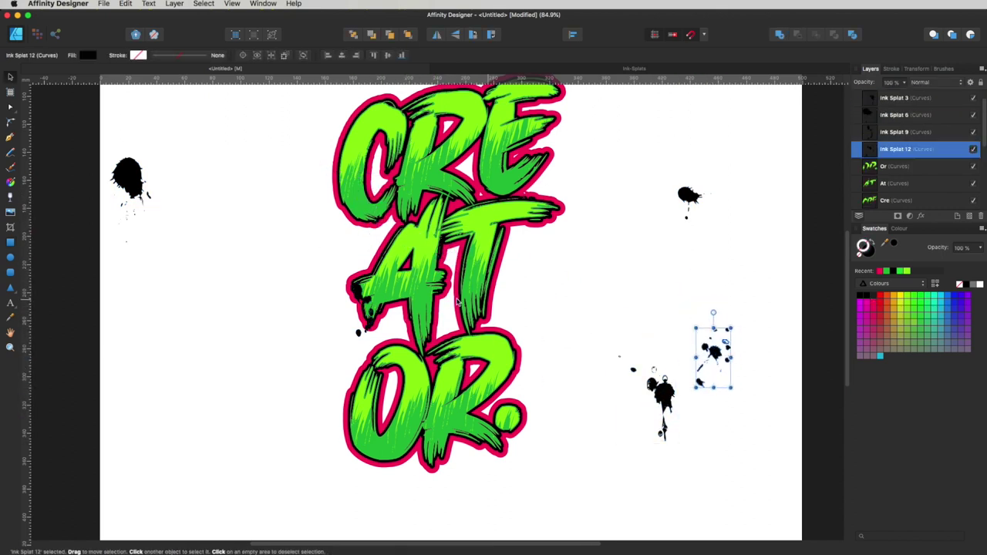
pyautogui.moveTo(368, 297); pyautogui.dragTo(600, 275)
pyautogui.moveTo(147, 179)
pyautogui.mouseDown()
pyautogui.moveTo(759, 254)
pyautogui.moveTo(695, 272)
pyautogui.moveTo(663, 257)
pyautogui.mouseUp()
# Fill all five ink splats with the outline's crimson and place them at the bottom of the layer order
pyautogui.moveTo(765, 140)
pyautogui.mouseDown()
pyautogui.moveTo(543, 540)
pyautogui.moveTo(549, 521)
pyautogui.moveTo(542, 528)
pyautogui.mouseUp()
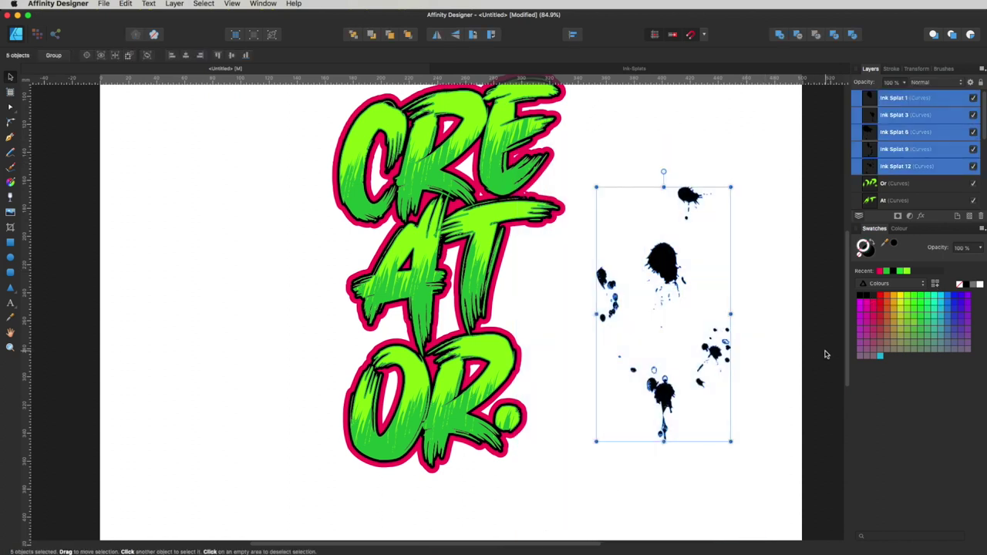
pyautogui.click(880, 272)
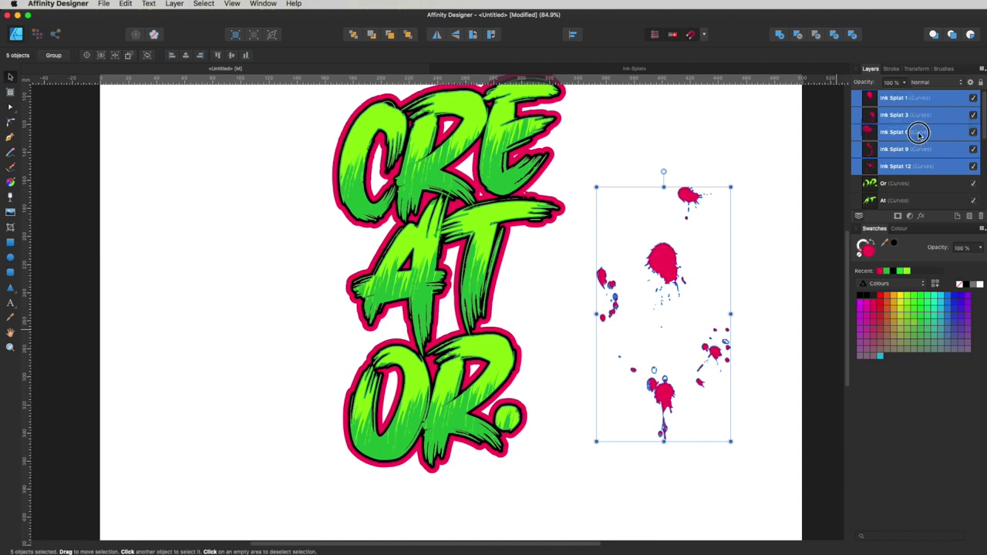
pyautogui.moveTo(919, 135); pyautogui.dragTo(884, 210)
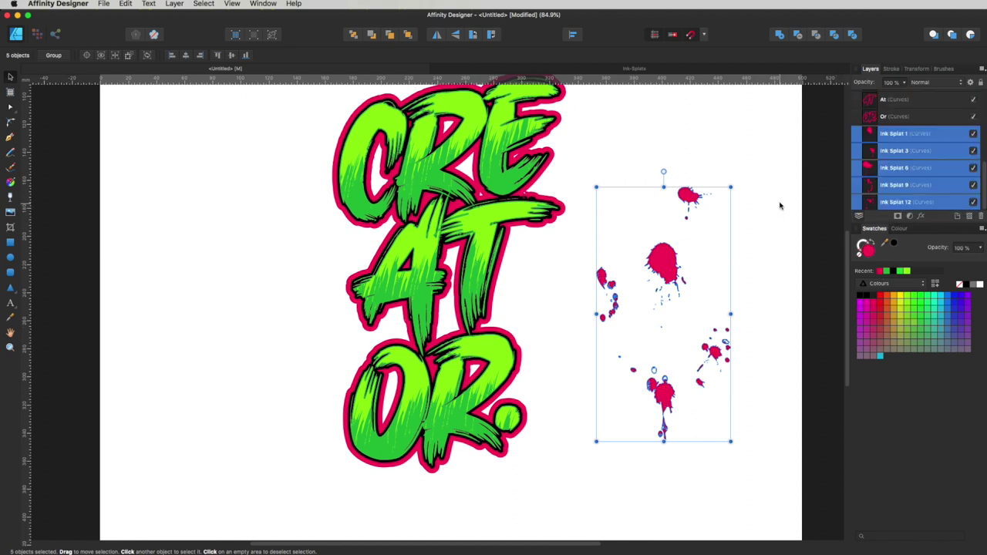
# Position the small Ink Splat 6 behind the right edge of the E in CRE
pyautogui.click(687, 161)
pyautogui.scroll(2, 682, 216)
pyautogui.moveTo(702, 277); pyautogui.dragTo(570, 200)
# Move the large Ink Splat 1 behind the right end of the T's crossbar and rotate it so its spatter points outward
pyautogui.click(648, 198)
pyautogui.moveTo(679, 345)
pyautogui.mouseDown()
pyautogui.moveTo(539, 329)
pyautogui.moveTo(563, 297)
pyautogui.mouseUp()
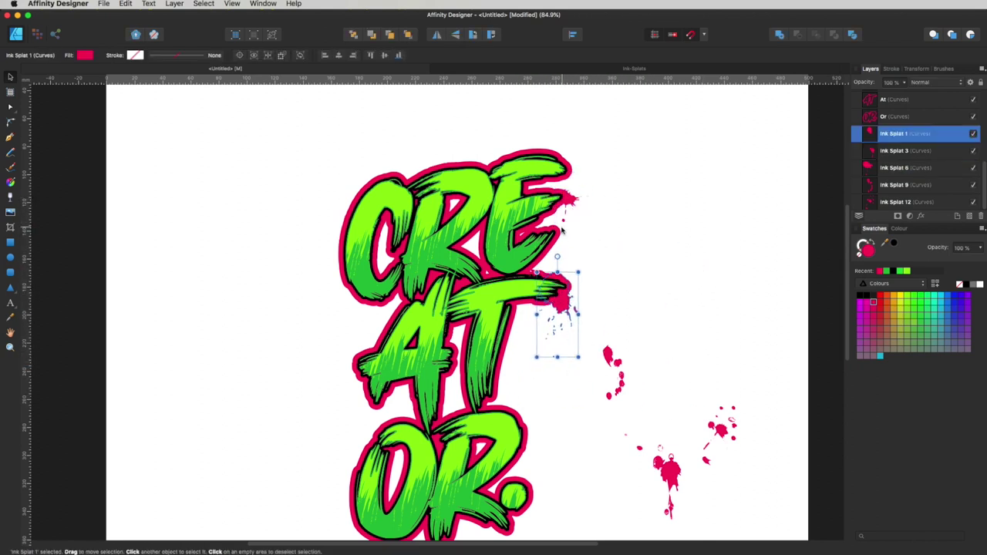
pyautogui.moveTo(558, 256)
pyautogui.mouseDown()
pyautogui.moveTo(544, 246)
pyautogui.moveTo(514, 261)
pyautogui.mouseUp()
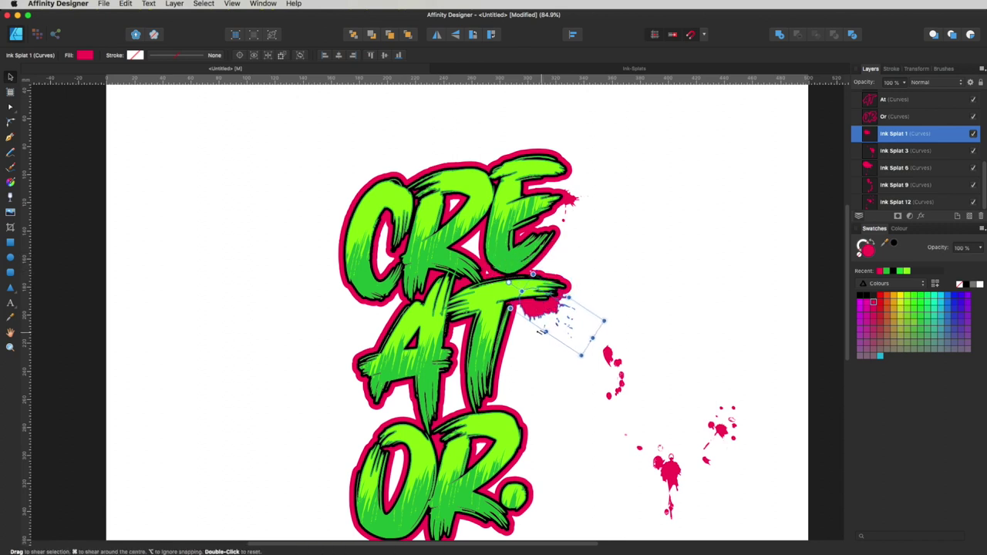
# Move Ink Splat 9 behind the right side of the R in OR and Ink Splat 3 behind the left side of the A
pyautogui.click(705, 326)
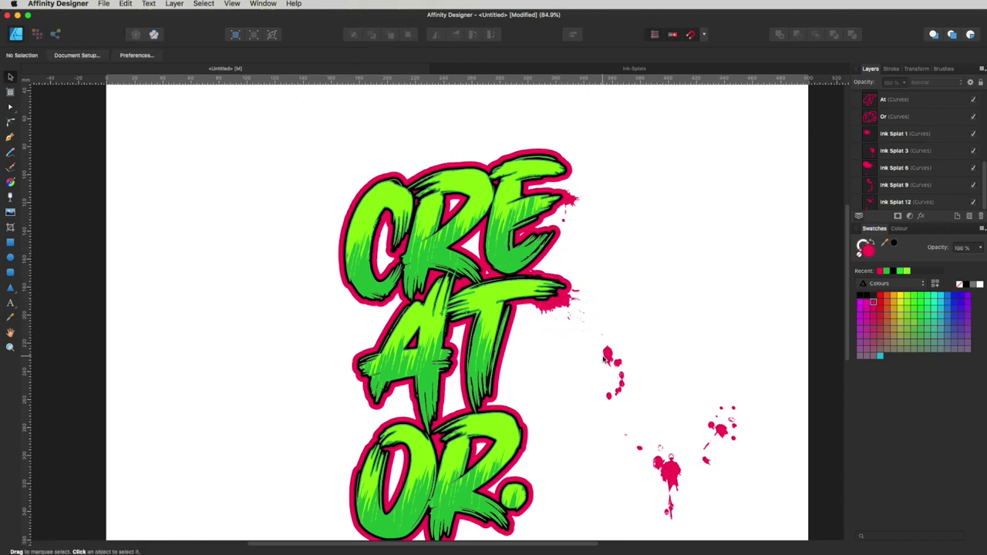
pyautogui.moveTo(604, 358)
pyautogui.mouseDown()
pyautogui.moveTo(432, 341)
pyautogui.moveTo(522, 374)
pyautogui.moveTo(528, 423)
pyautogui.mouseUp()
pyautogui.click(637, 434)
pyautogui.scroll(-3, 629, 370)
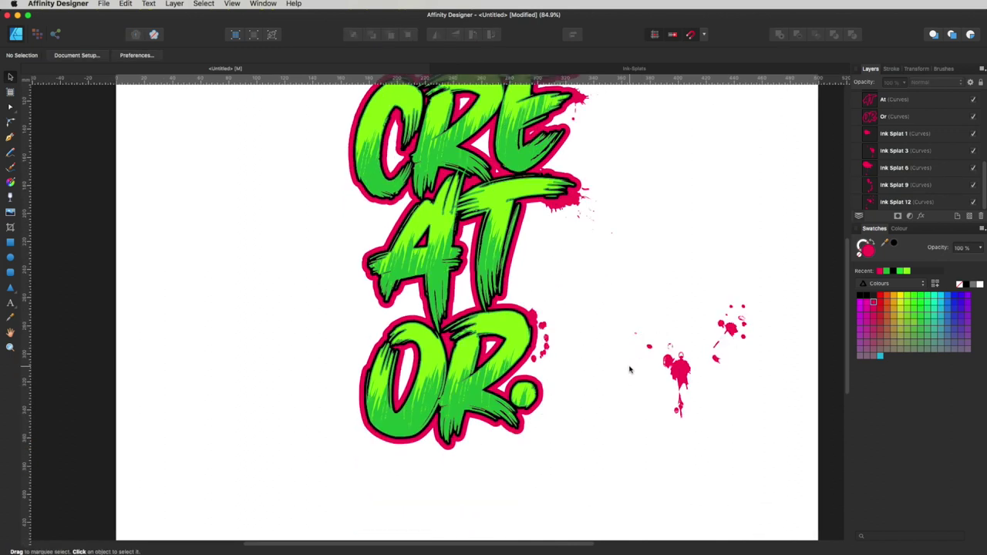
pyautogui.moveTo(676, 373)
pyautogui.mouseDown()
pyautogui.moveTo(379, 375)
pyautogui.moveTo(372, 276)
pyautogui.mouseUp()
pyautogui.click(769, 297)
pyautogui.moveTo(729, 362); pyautogui.dragTo(642, 442)
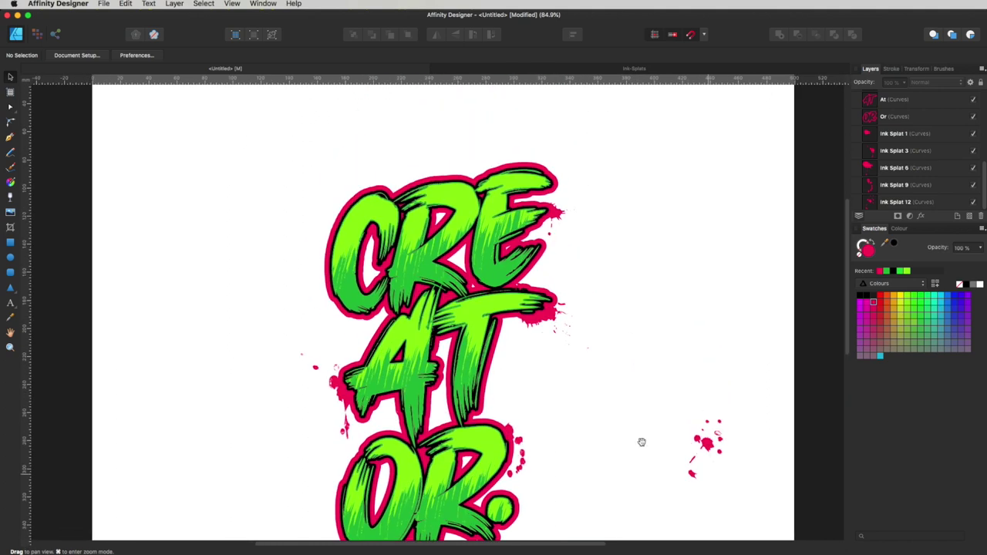
# Place Ink Splat 12, rotated, behind the left edge of the C and a rotated copy of it behind the right side of the T's stem
pyautogui.moveTo(705, 447)
pyautogui.mouseDown()
pyautogui.moveTo(327, 192)
pyautogui.moveTo(337, 205)
pyautogui.moveTo(408, 165)
pyautogui.moveTo(489, 162)
pyautogui.mouseUp()
pyautogui.moveTo(489, 122); pyautogui.dragTo(522, 130)
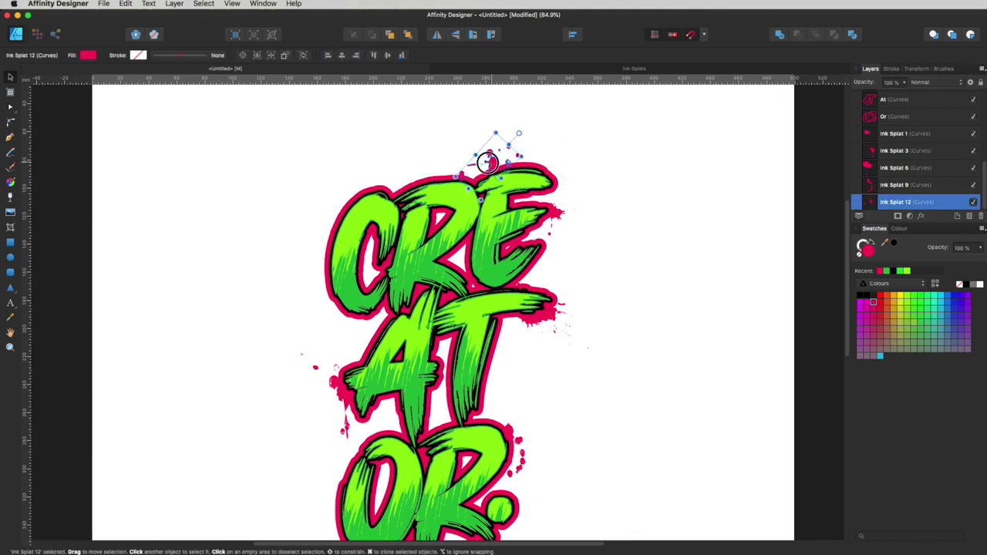
pyautogui.moveTo(488, 162)
pyautogui.mouseDown()
pyautogui.moveTo(500, 152)
pyautogui.moveTo(312, 270)
pyautogui.moveTo(327, 283)
pyautogui.moveTo(594, 346)
pyautogui.moveTo(526, 389)
pyautogui.mouseUp()
pyautogui.moveTo(557, 354)
pyautogui.mouseDown()
pyautogui.moveTo(494, 324)
pyautogui.moveTo(544, 315)
pyautogui.moveTo(542, 306)
pyautogui.moveTo(529, 316)
pyautogui.mouseUp()
pyautogui.click(626, 367)
pyautogui.moveTo(526, 363); pyautogui.dragTo(499, 354)
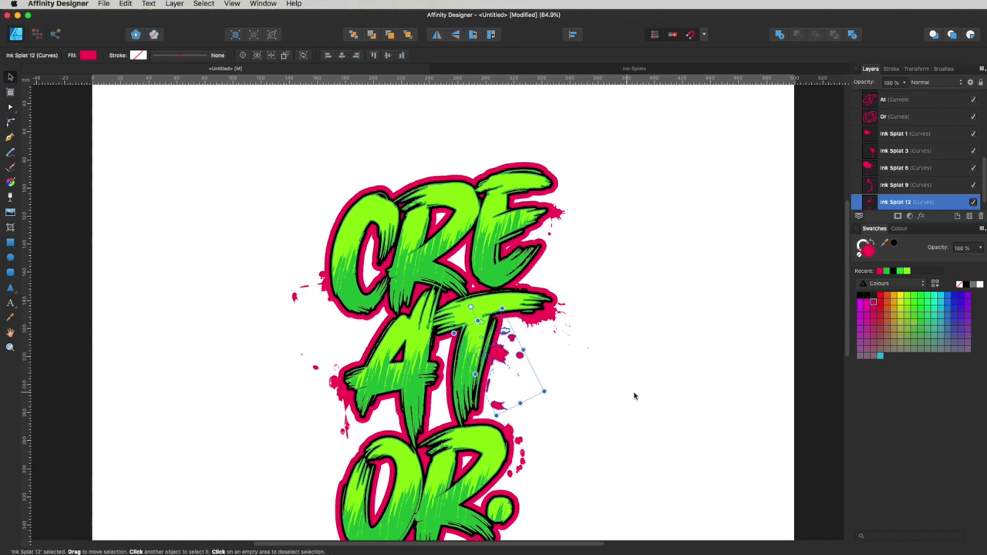
pyautogui.click(634, 395)
# Nudge Ink Splat 3 slightly closer to the left edge of the A
pyautogui.moveTo(597, 380)
pyautogui.mouseDown()
pyautogui.moveTo(608, 297)
pyautogui.moveTo(620, 326)
pyautogui.mouseUp()
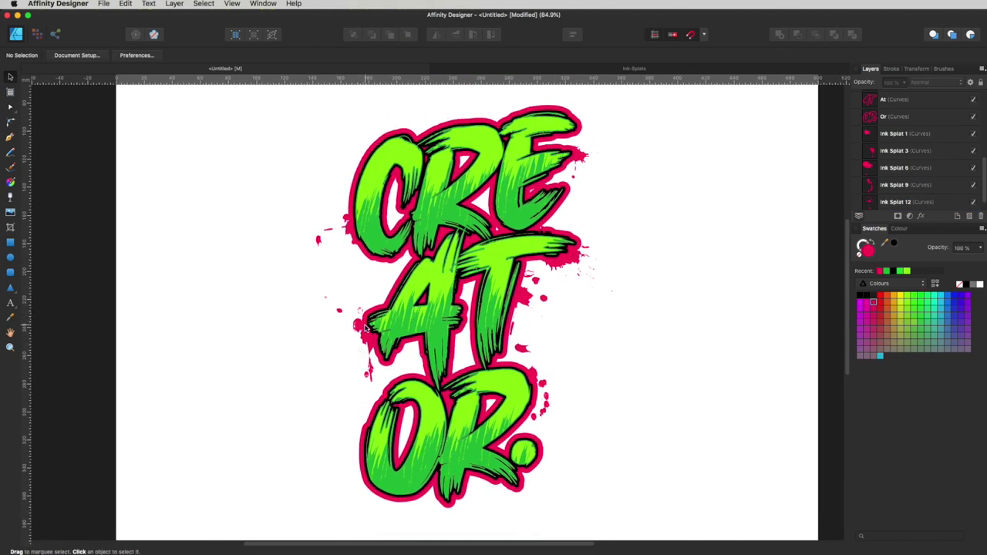
pyautogui.moveTo(357, 328); pyautogui.dragTo(362, 329)
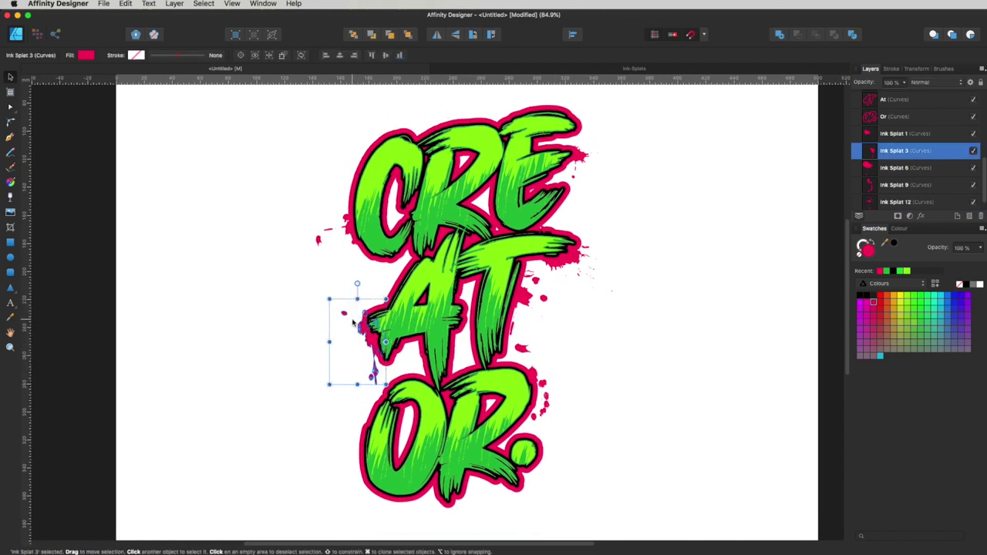
pyautogui.click(335, 274)
# Edit the nodes of the Ink Splat 12 beside the C, moving its detached outer blob in close beneath the C's lower left curve
pyautogui.scroll(5, 318, 276)
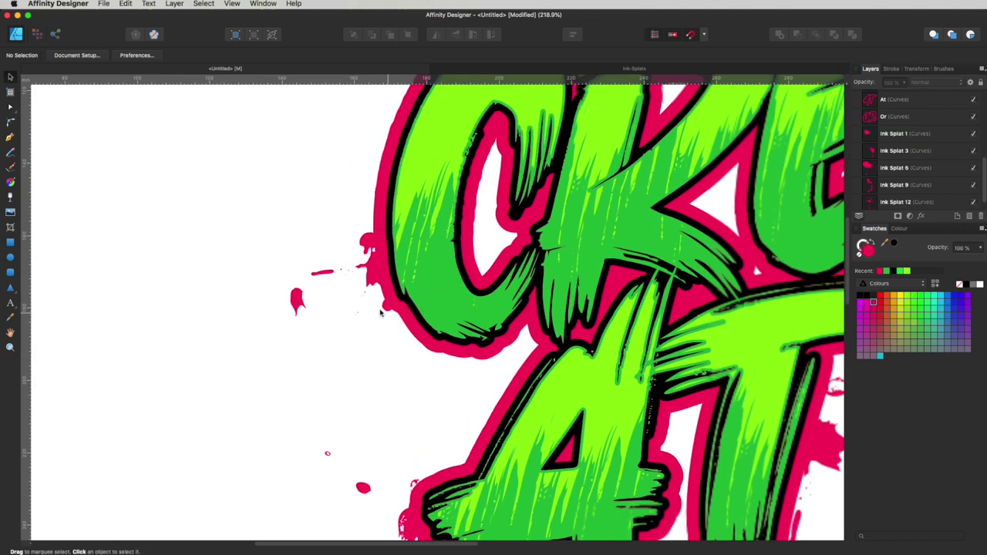
pyautogui.click(299, 301)
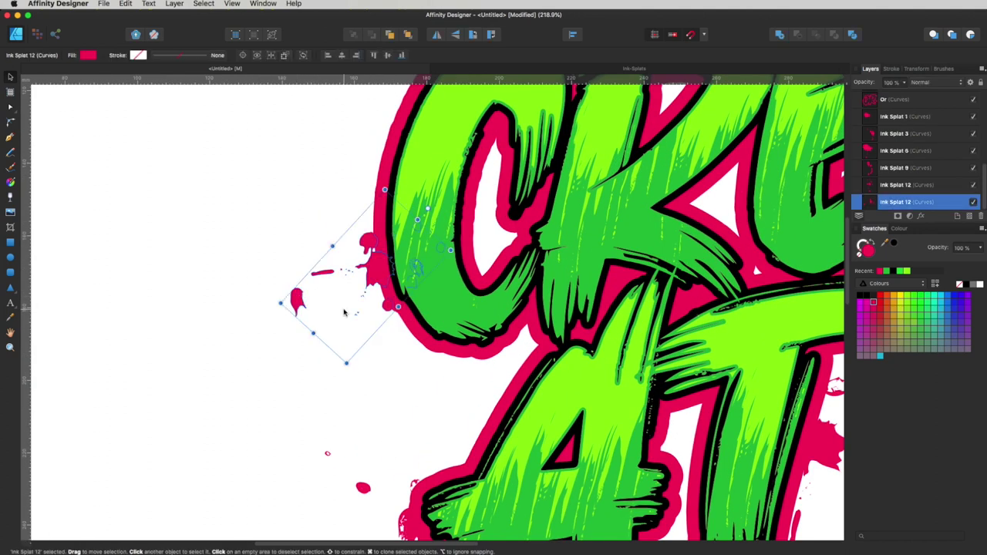
pyautogui.press('a')
pyautogui.moveTo(262, 353)
pyautogui.mouseDown()
pyautogui.moveTo(313, 280)
pyautogui.moveTo(312, 296)
pyautogui.moveTo(308, 288)
pyautogui.moveTo(388, 344)
pyautogui.moveTo(392, 330)
pyautogui.mouseUp()
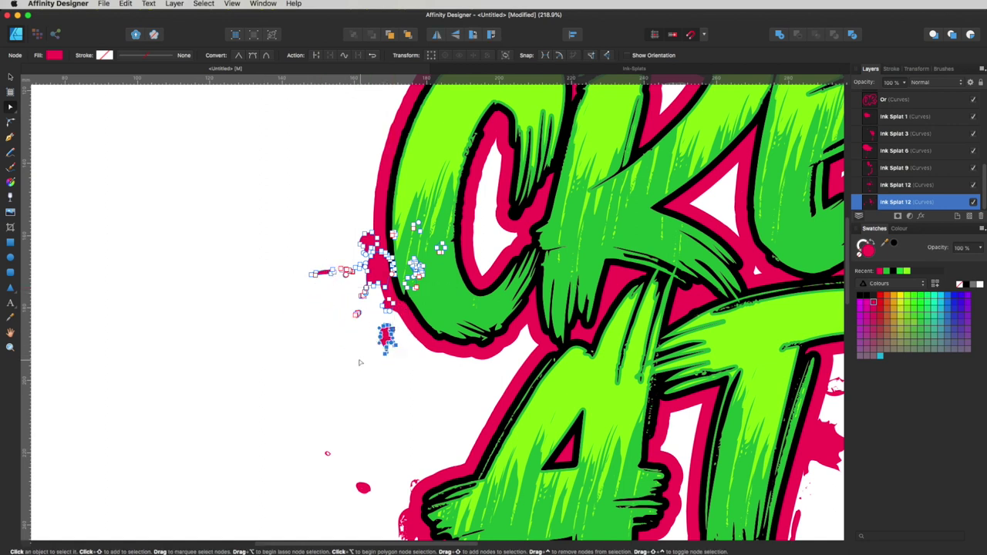
pyautogui.click(430, 356)
pyautogui.keyDown('alt'); pyautogui.keyDown('super'); pyautogui.click(488, 360); pyautogui.keyUp('super'); pyautogui.keyUp('alt')
pyautogui.moveTo(453, 281); pyautogui.dragTo(390, 268)
pyautogui.press('super+minus')
pyautogui.moveTo(660, 213); pyautogui.dragTo(618, 234)
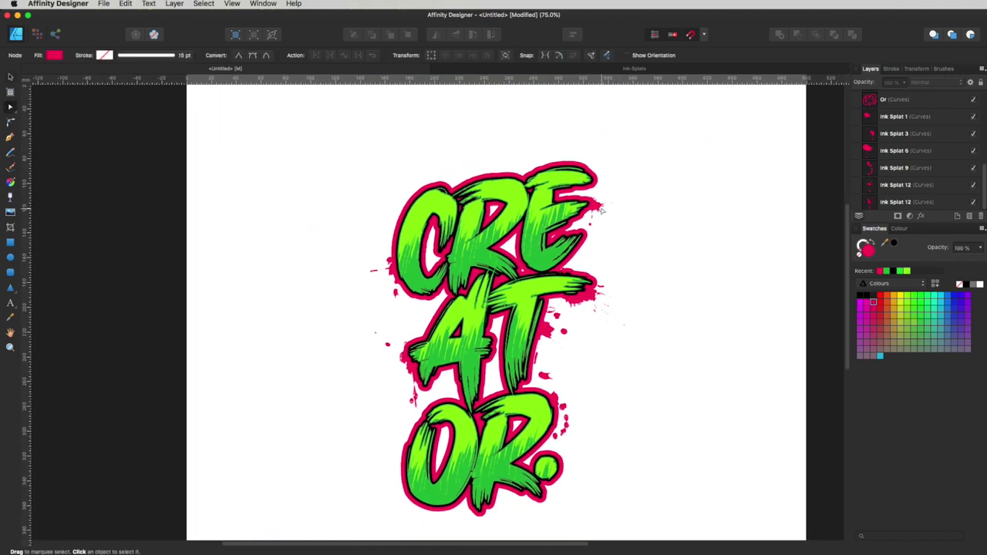
# Duplicate Ink Splat 1 from the end of the T's crossbar and place the copy behind the lower edge of the full stop after OR
pyautogui.press('v')
pyautogui.click(600, 206)
pyautogui.click(588, 300)
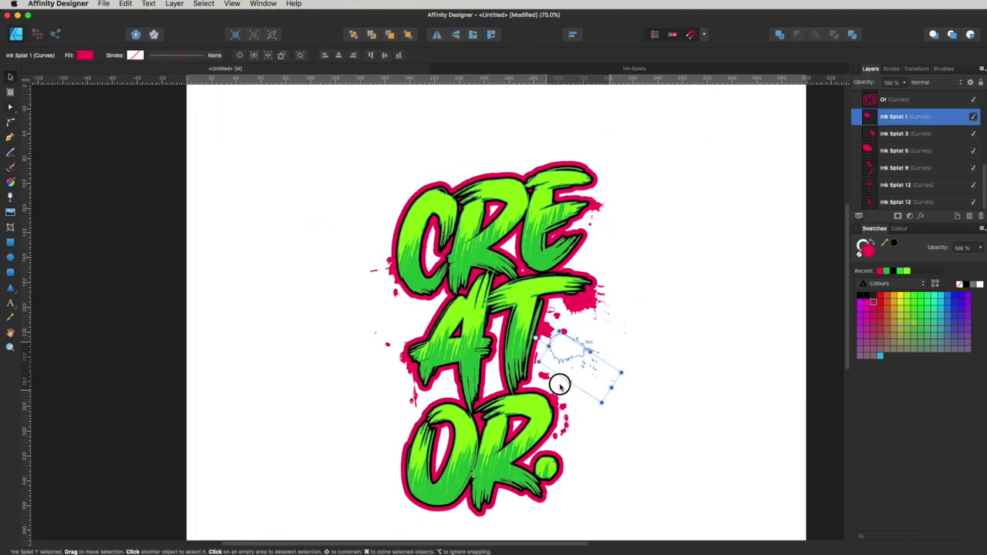
pyautogui.moveTo(559, 384); pyautogui.dragTo(530, 494)
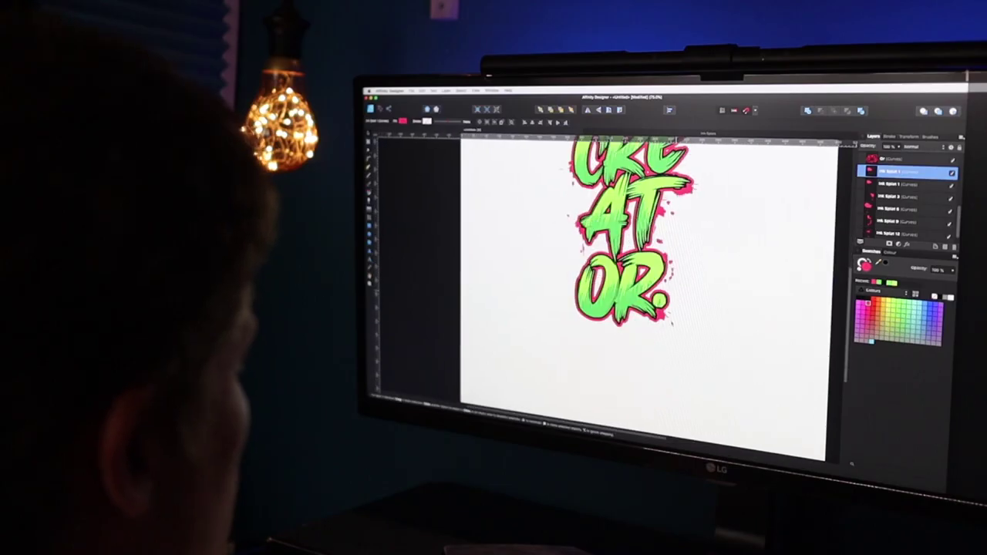
pyautogui.press('Escape')
pyautogui.scroll(3, 648, 277)
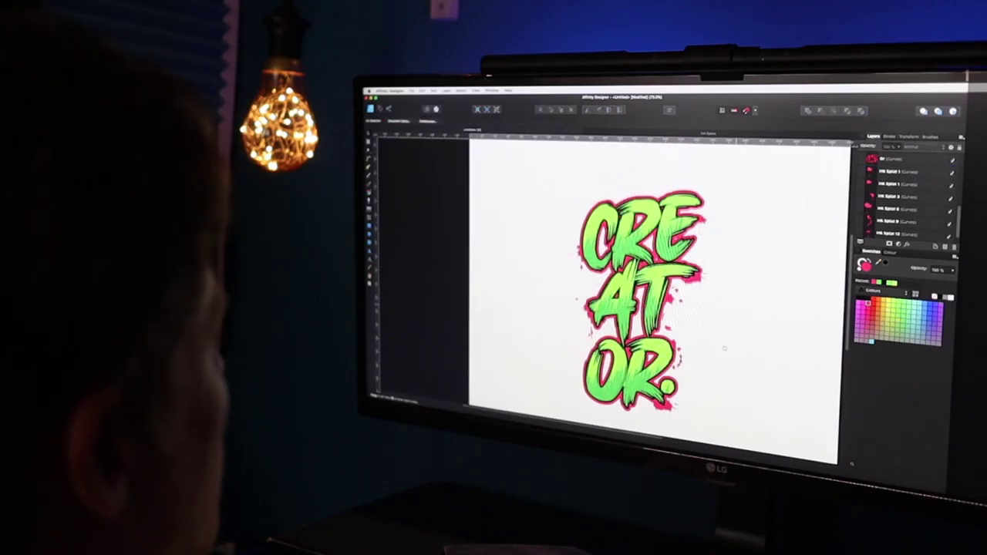
# Move the Ink Splat 12 copy from beside the T's stem to beneath the O in OR and rotate it so its spatter falls below
pyautogui.scroll(-1, 648, 278)
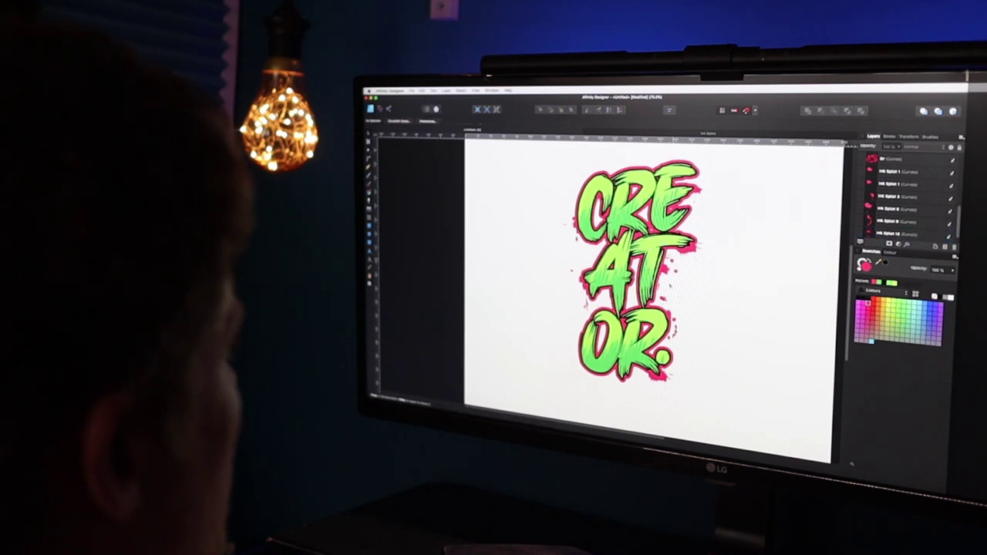
pyautogui.click(668, 292)
pyautogui.moveTo(668, 291)
pyautogui.mouseDown()
pyautogui.moveTo(617, 394)
pyautogui.moveTo(603, 394)
pyautogui.mouseUp()
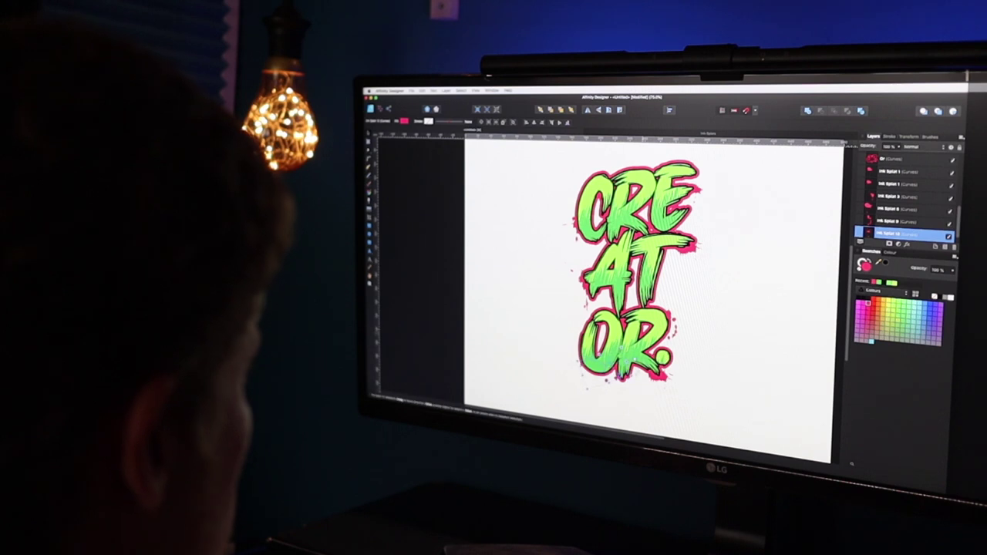
pyautogui.press('Escape')
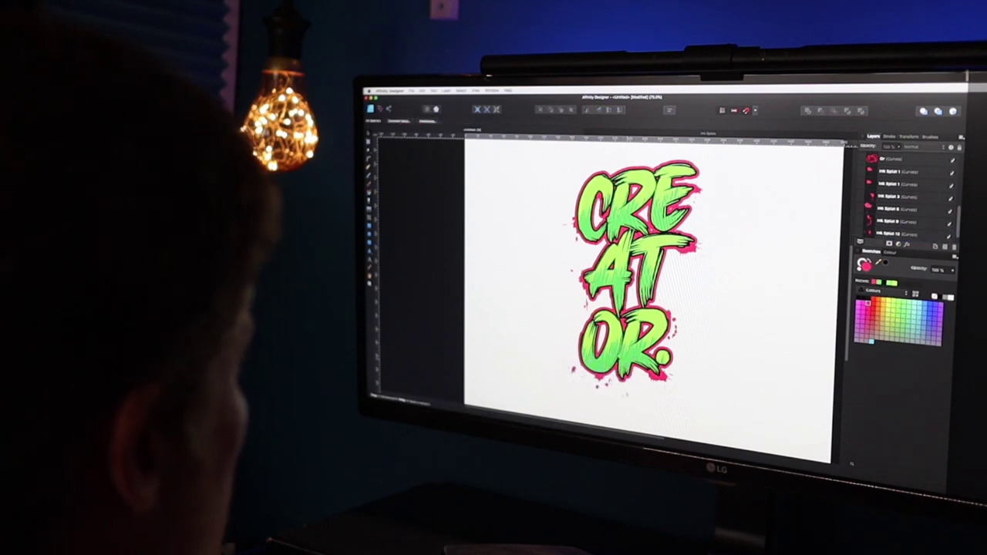
pyautogui.scroll(-3, 708, 356)
pyautogui.scroll(-2, 707, 309)
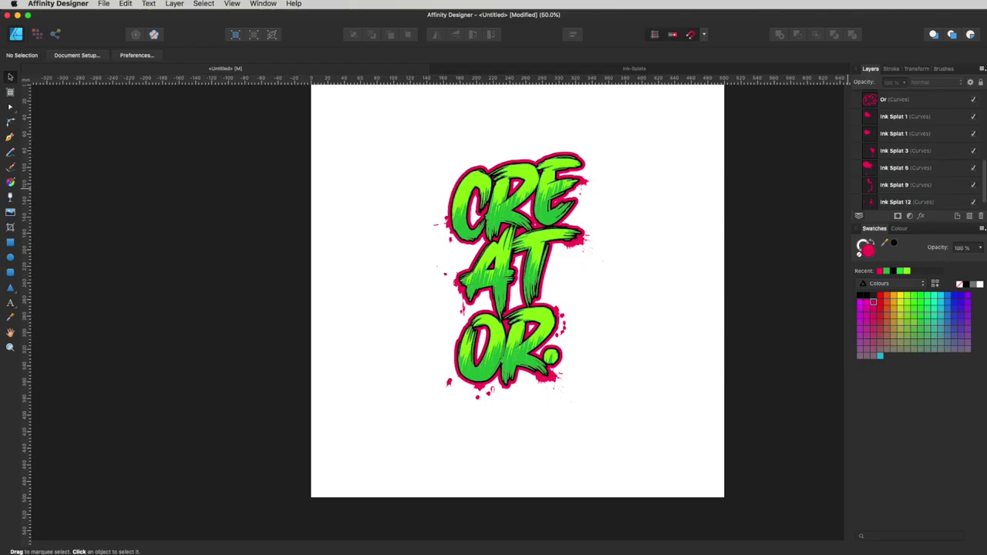
# Add a new layer and place it at the bottom of the layer order, beneath the ink splats
pyautogui.scroll(-1, 964, 202)
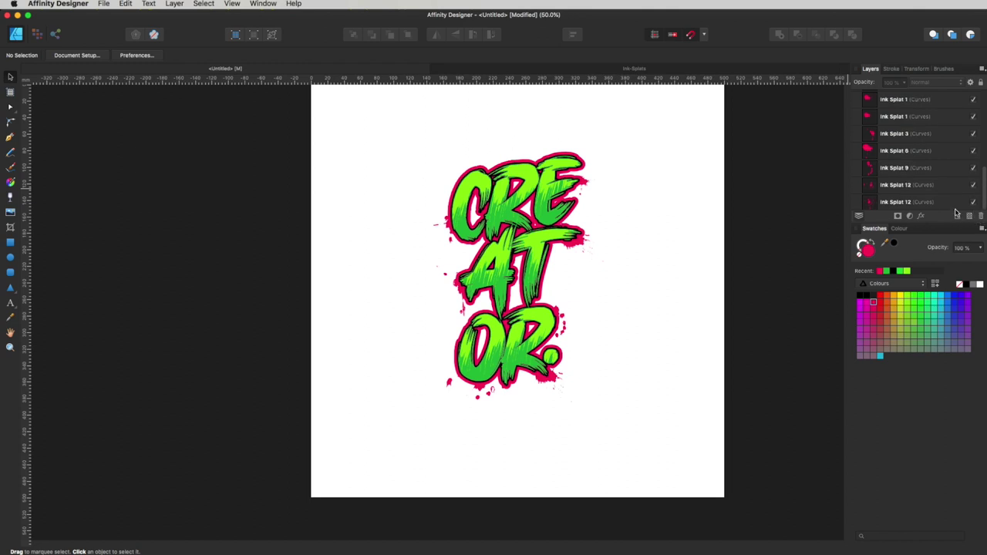
pyautogui.click(958, 216)
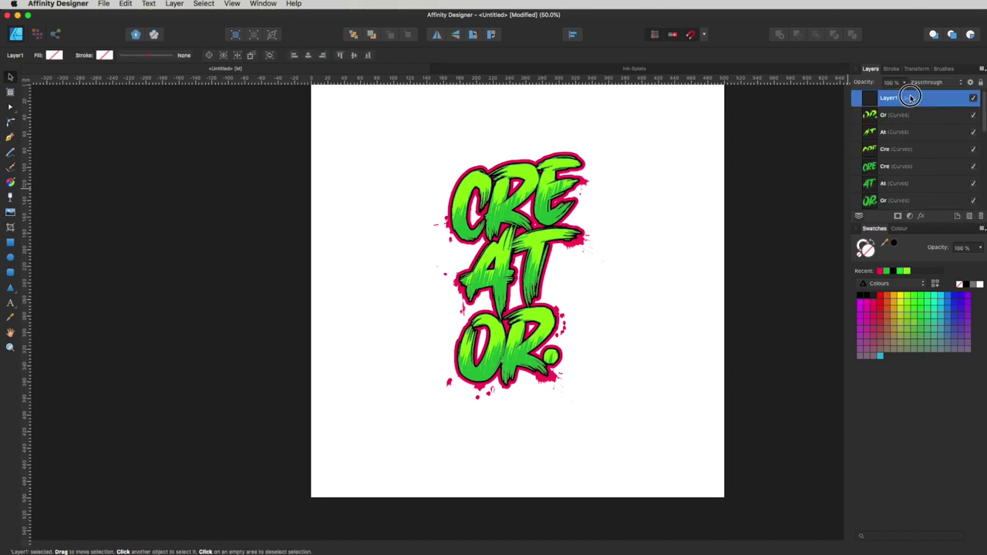
pyautogui.moveTo(905, 114); pyautogui.dragTo(904, 124)
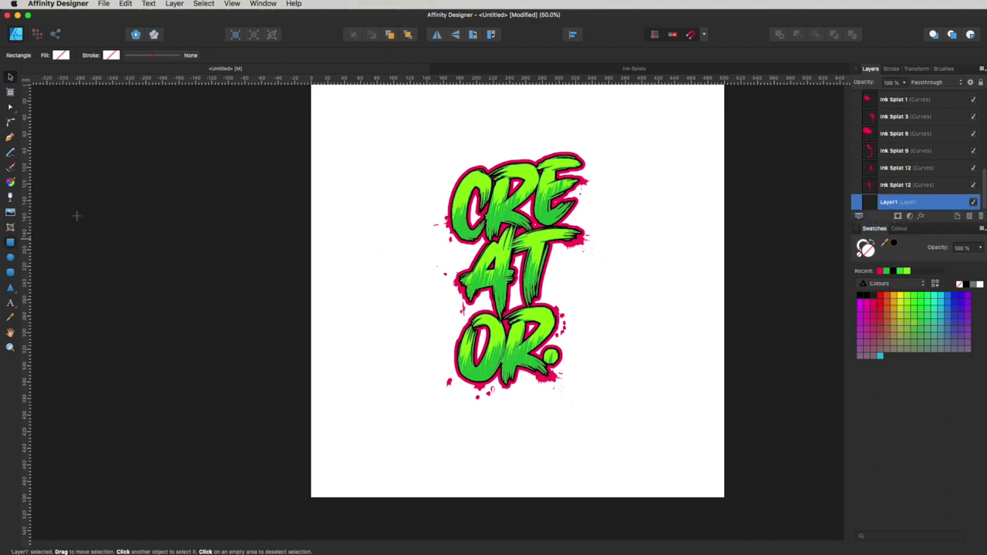
# Draw a large upright rectangle behind the whole lettering on the new layer and fill it with black
pyautogui.moveTo(386, 105)
pyautogui.mouseDown()
pyautogui.moveTo(604, 419)
pyautogui.moveTo(672, 480)
pyautogui.mouseUp()
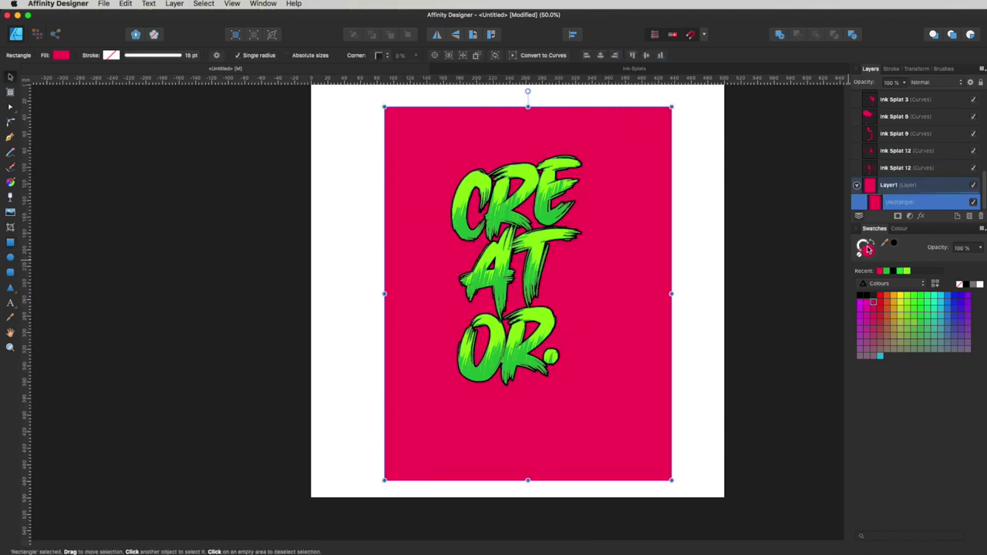
pyautogui.click(863, 297)
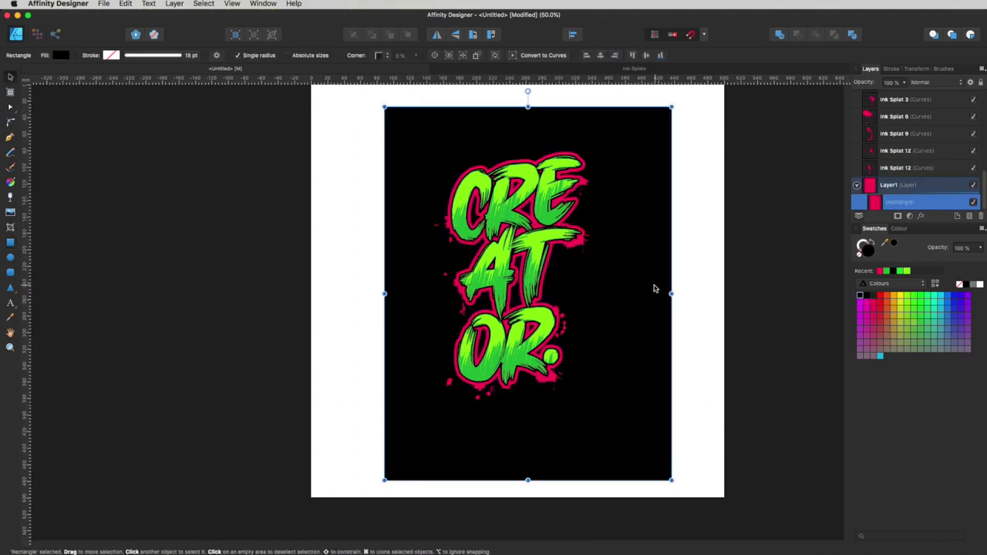
pyautogui.click(709, 277)
pyautogui.press('m')
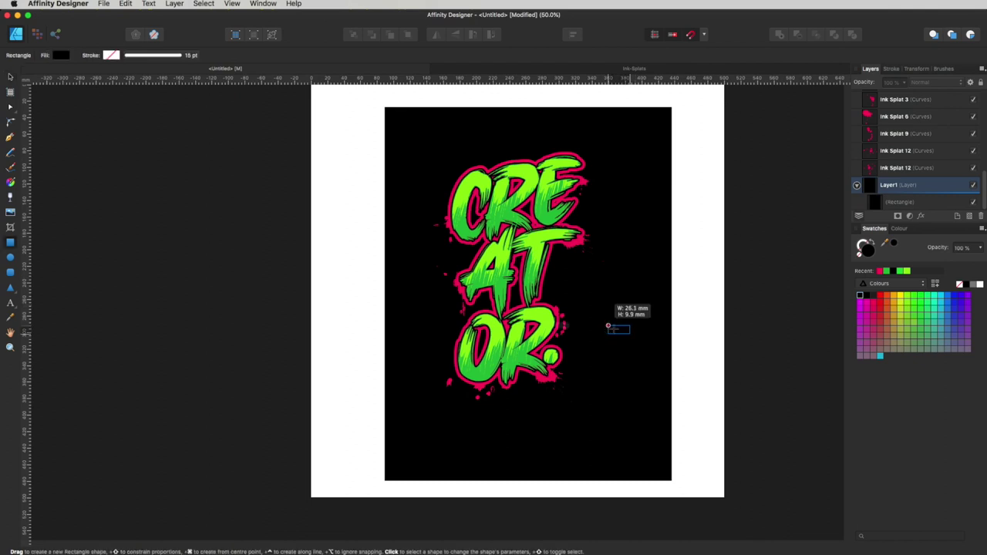
pyautogui.moveTo(614, 329); pyautogui.dragTo(651, 339)
pyautogui.press('super+z')
# Shift the black rectangle slightly up and left so it sits more centrally behind the lettering
pyautogui.click(620, 323)
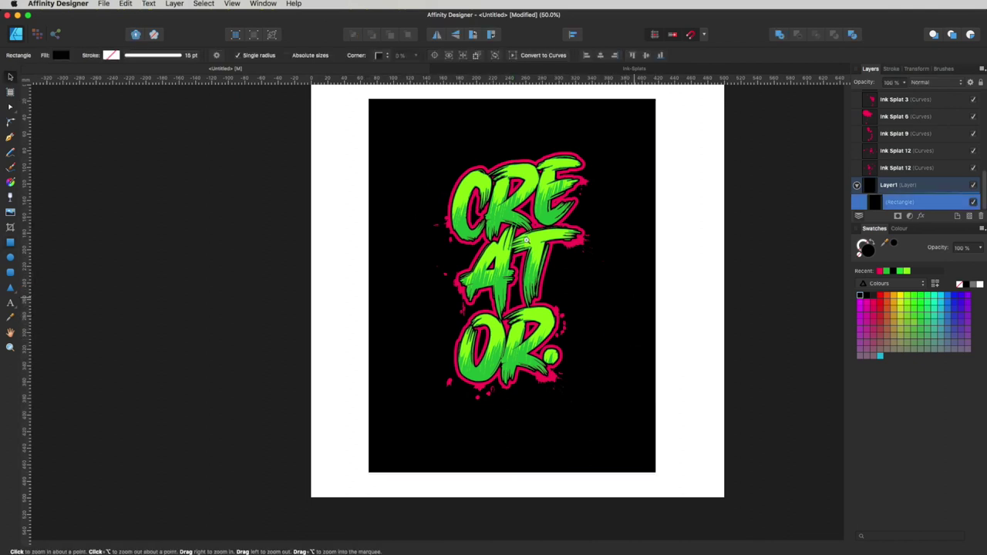
pyautogui.scroll(3, 617, 317)
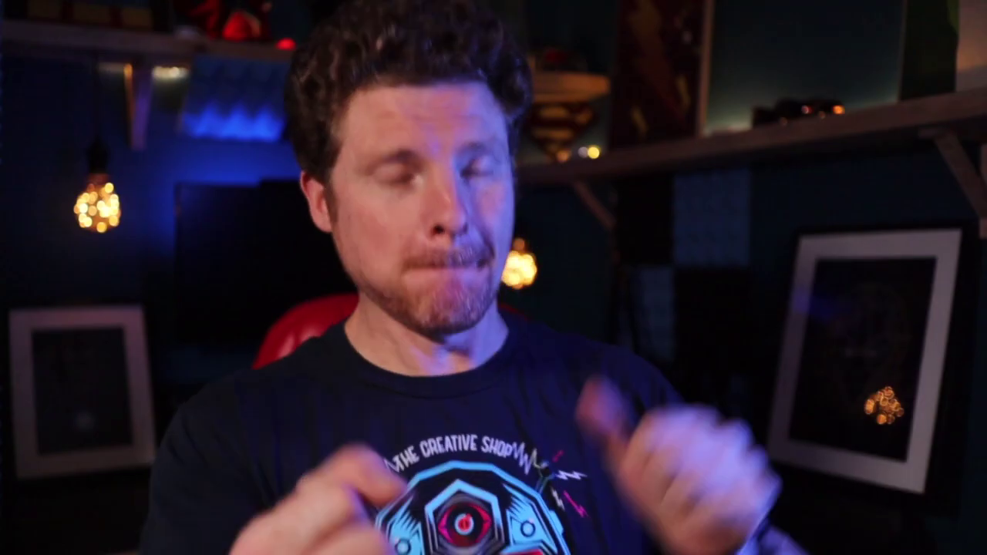